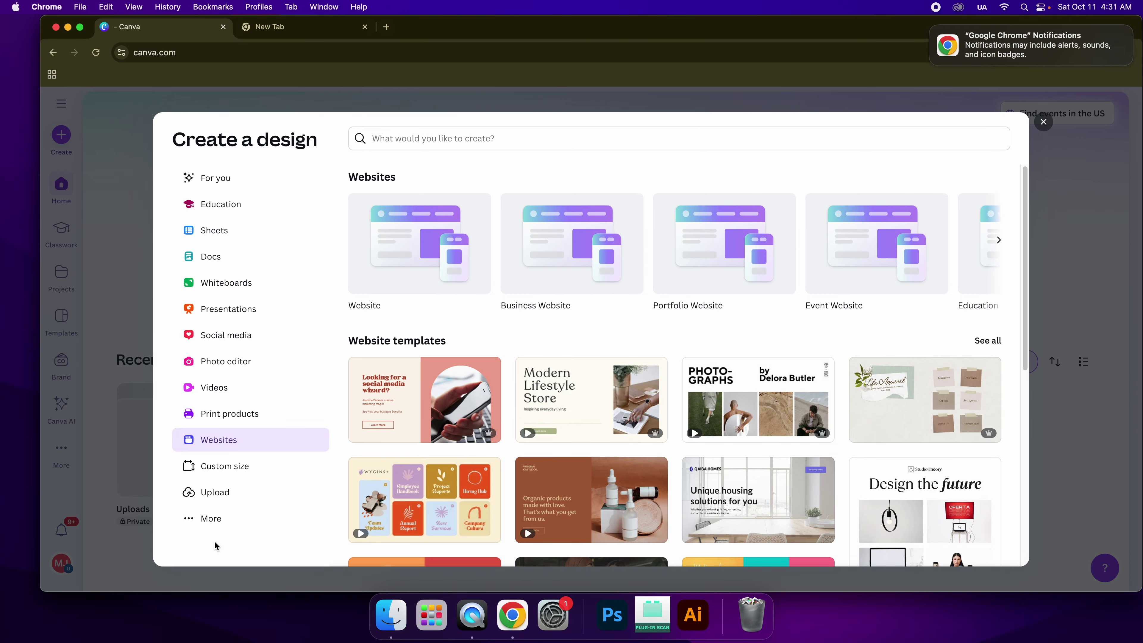
- Browse the available design types and create a blank Presentation (16:9) design
left_click(218, 519)
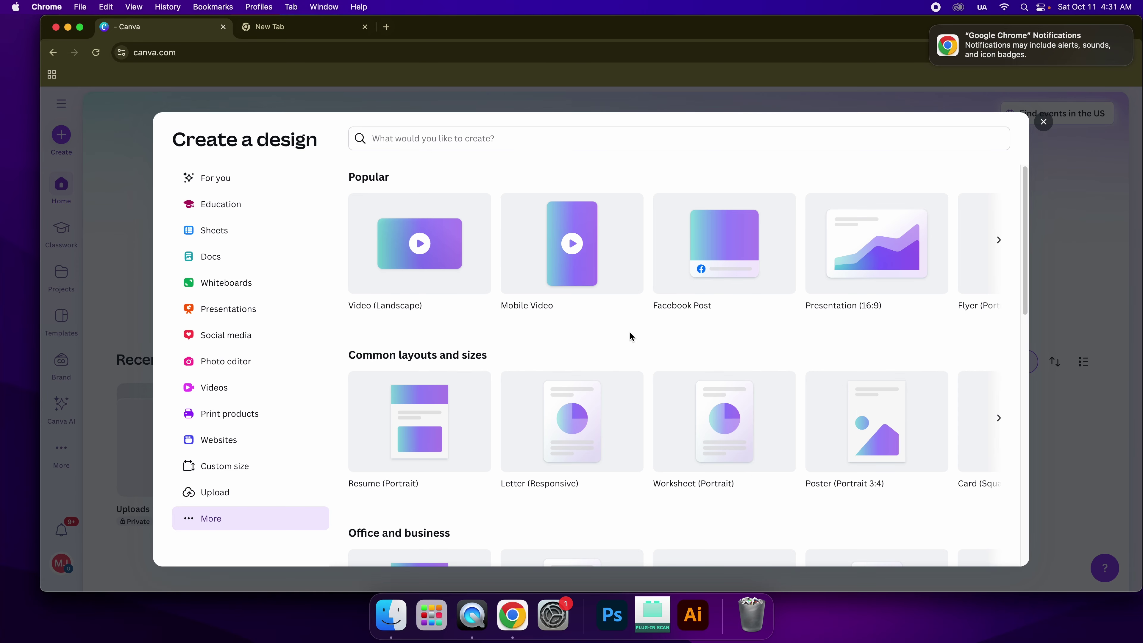
scroll(630, 333, "down", 10)
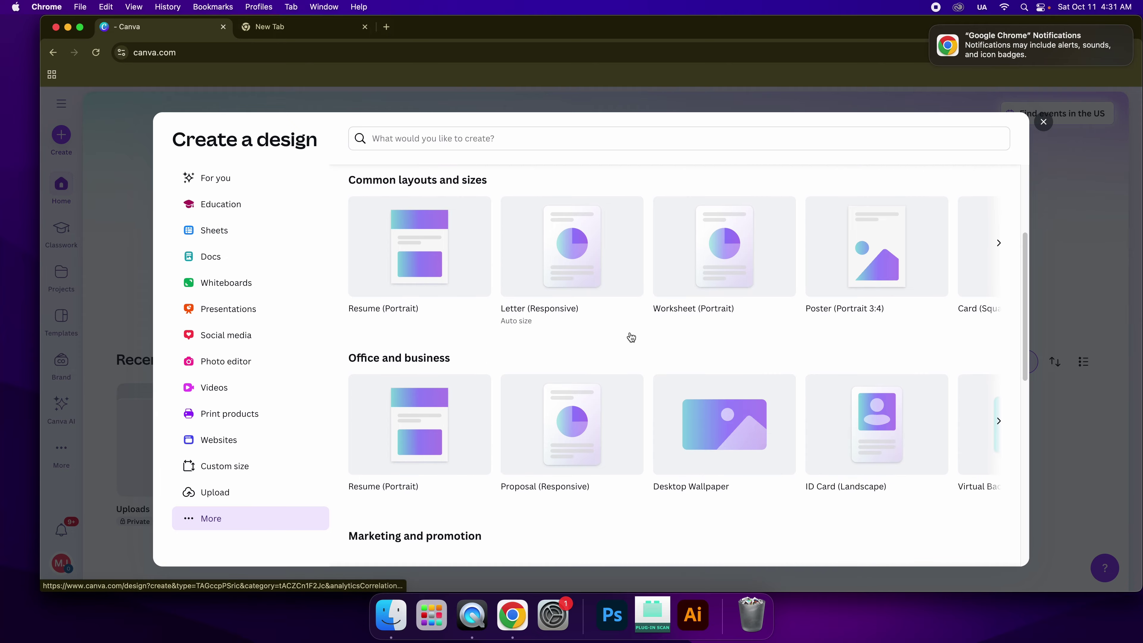
scroll(631, 338, "down", 3)
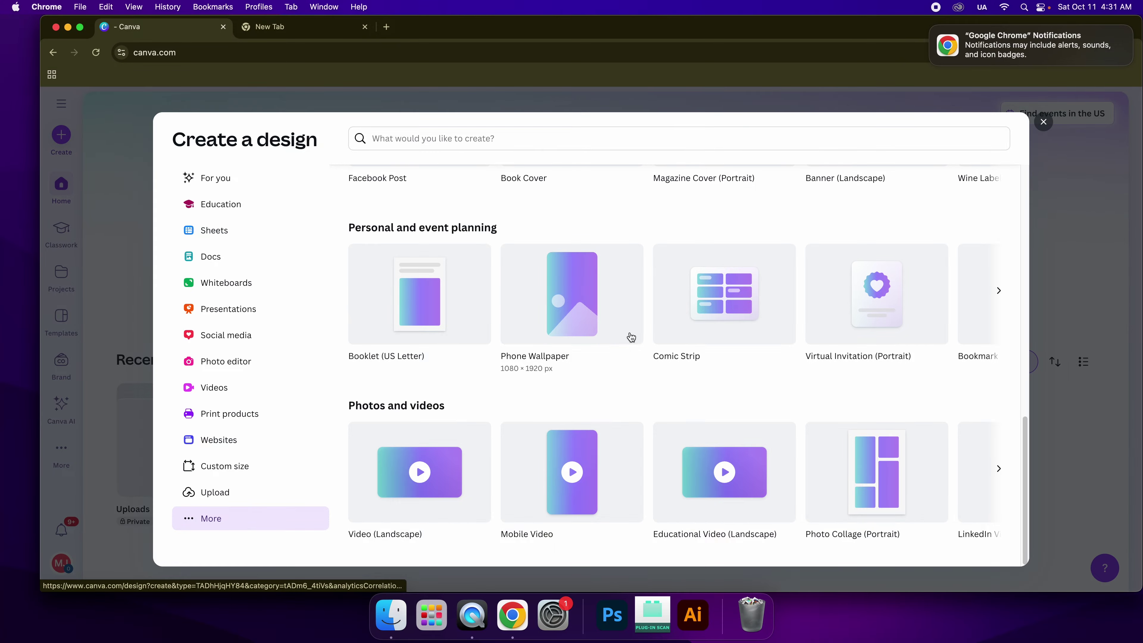
scroll(631, 338, "up", 15)
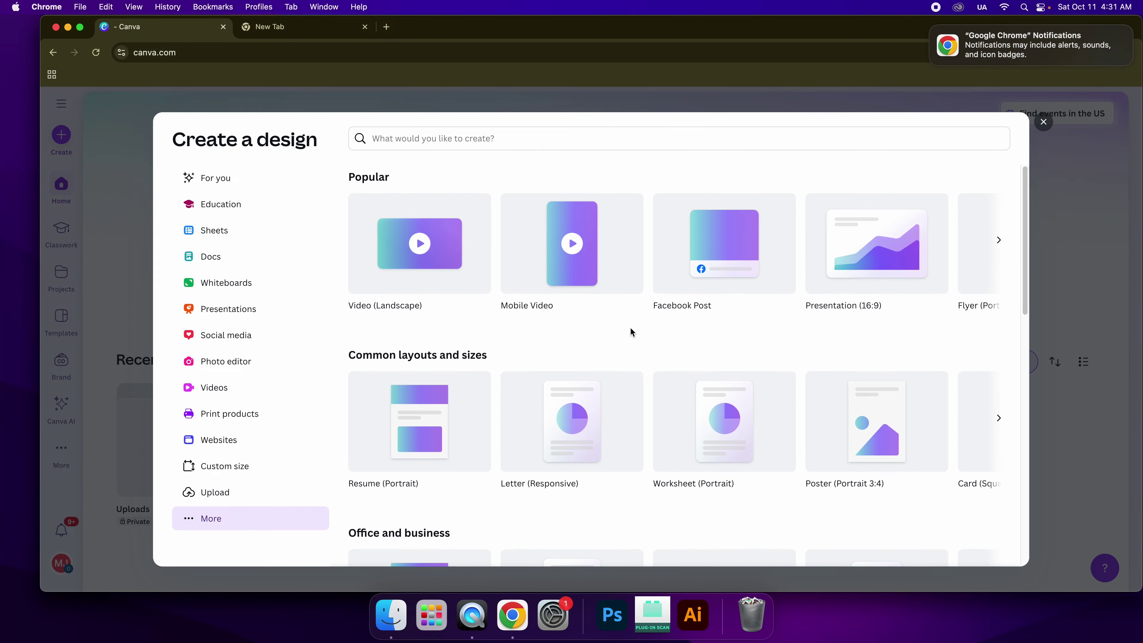
left_click(271, 313)
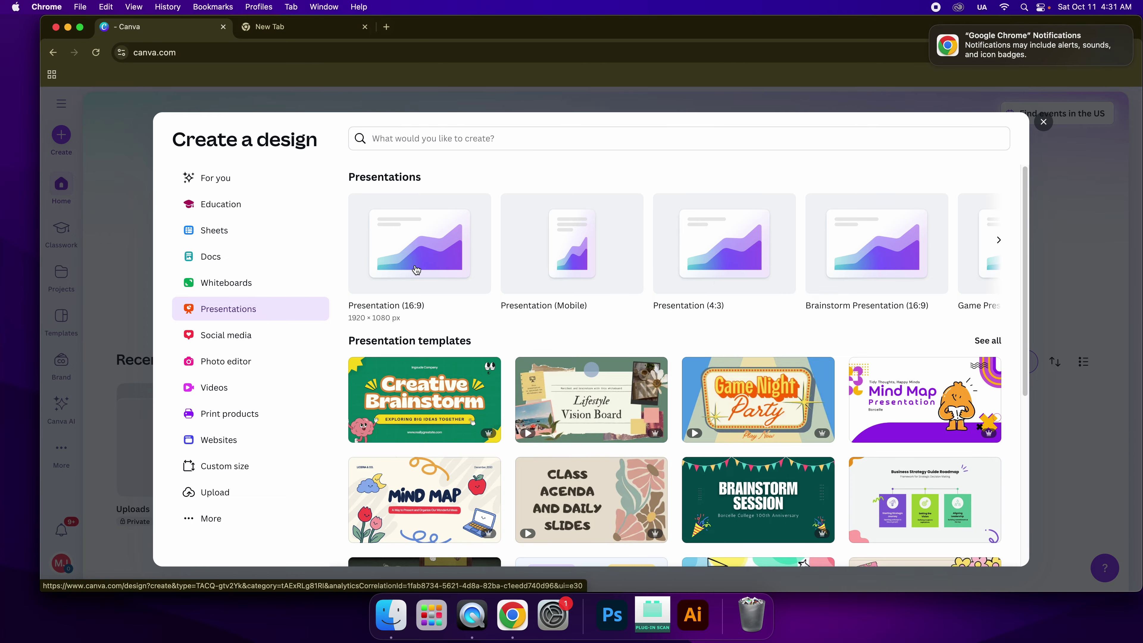
left_click(416, 269)
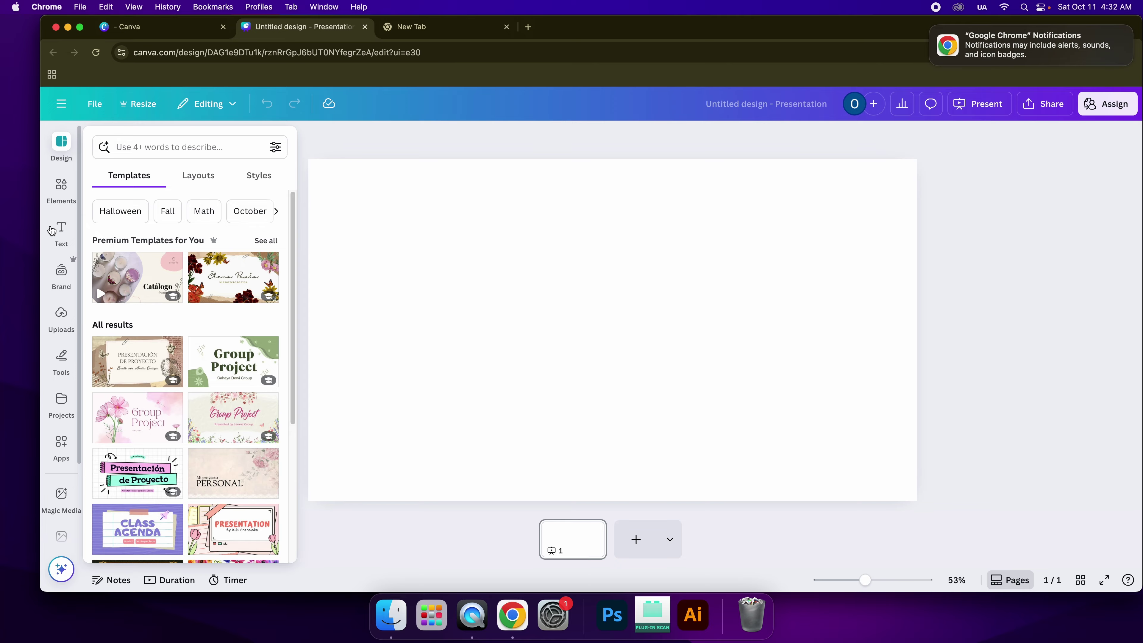
- Generate a Magic Background for the blank page from the idea "forest in blue"
left_click(373, 233)
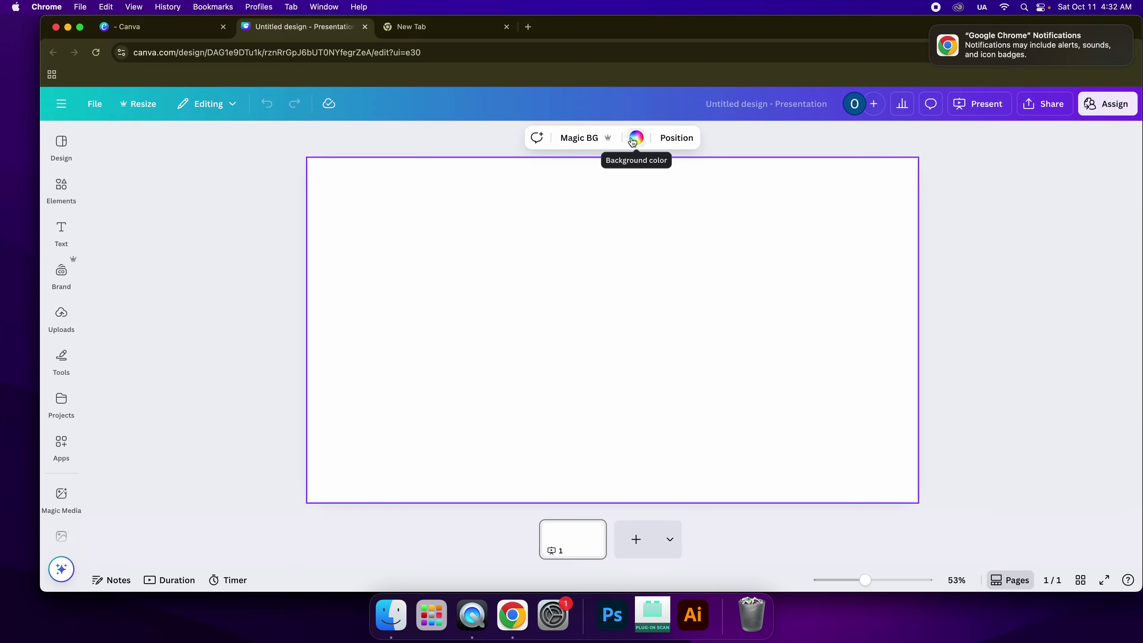
left_click(587, 141)
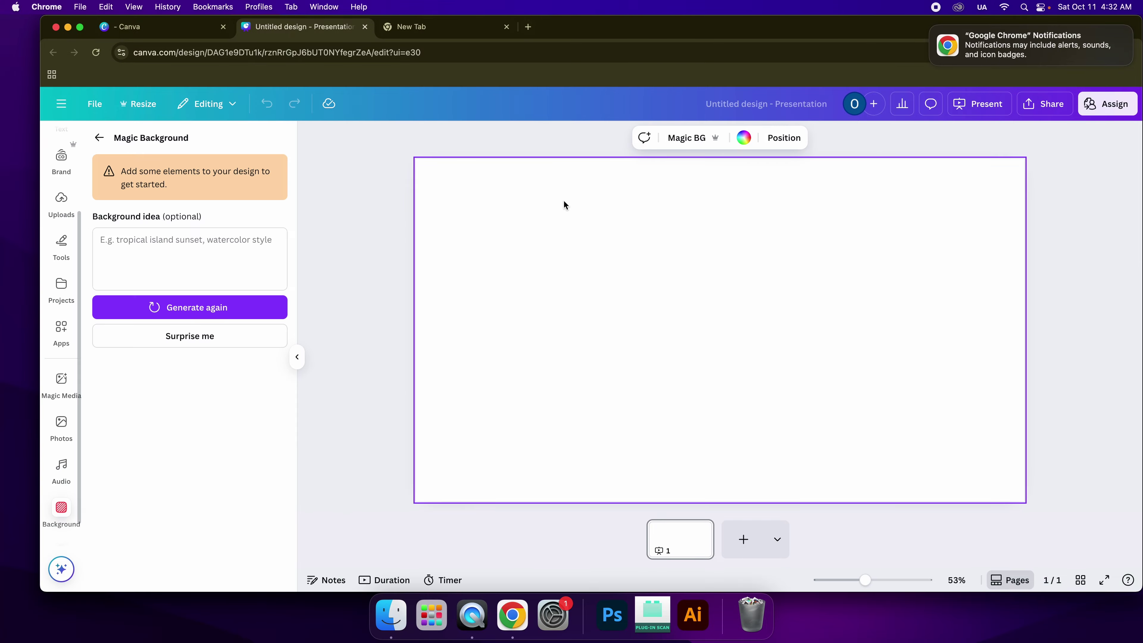
left_click(148, 245)
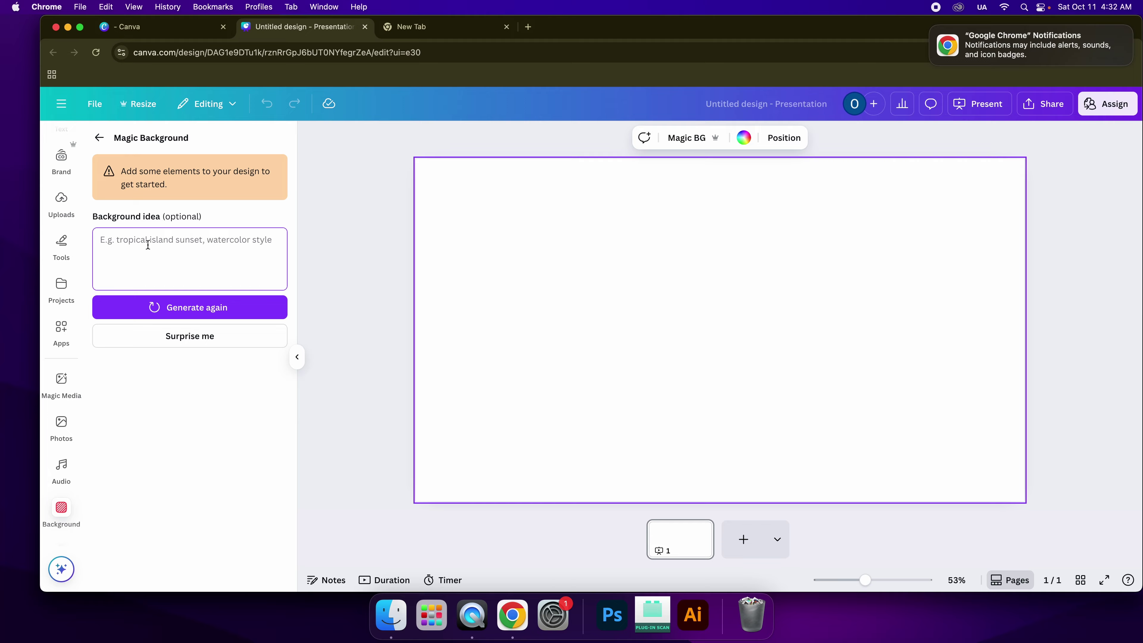
type("forest")
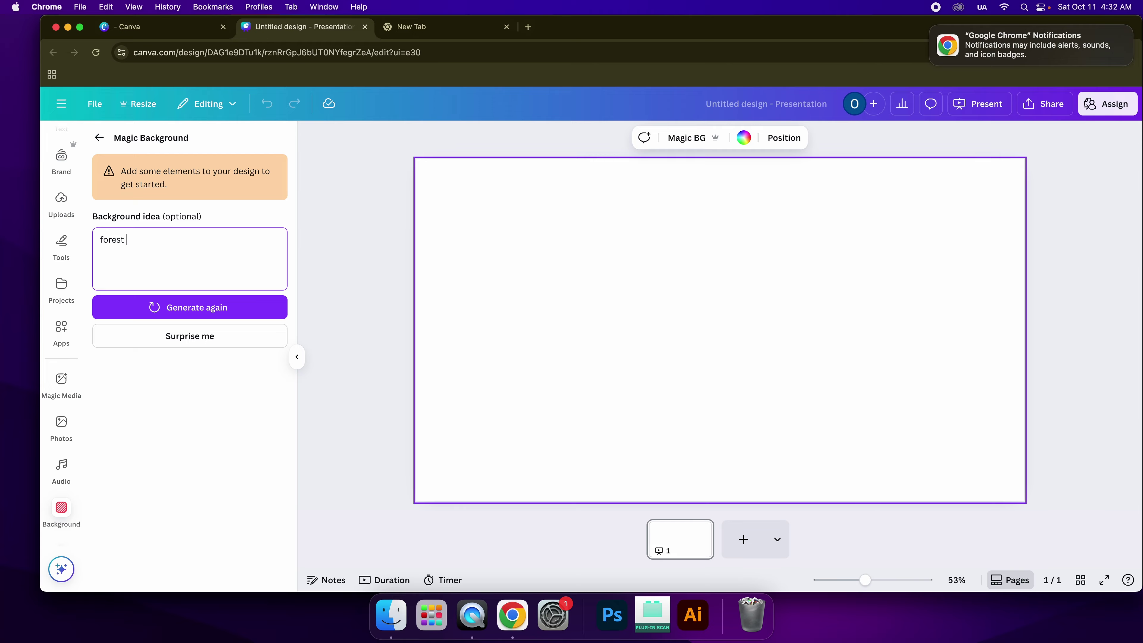
type(" in blue")
left_click(219, 309)
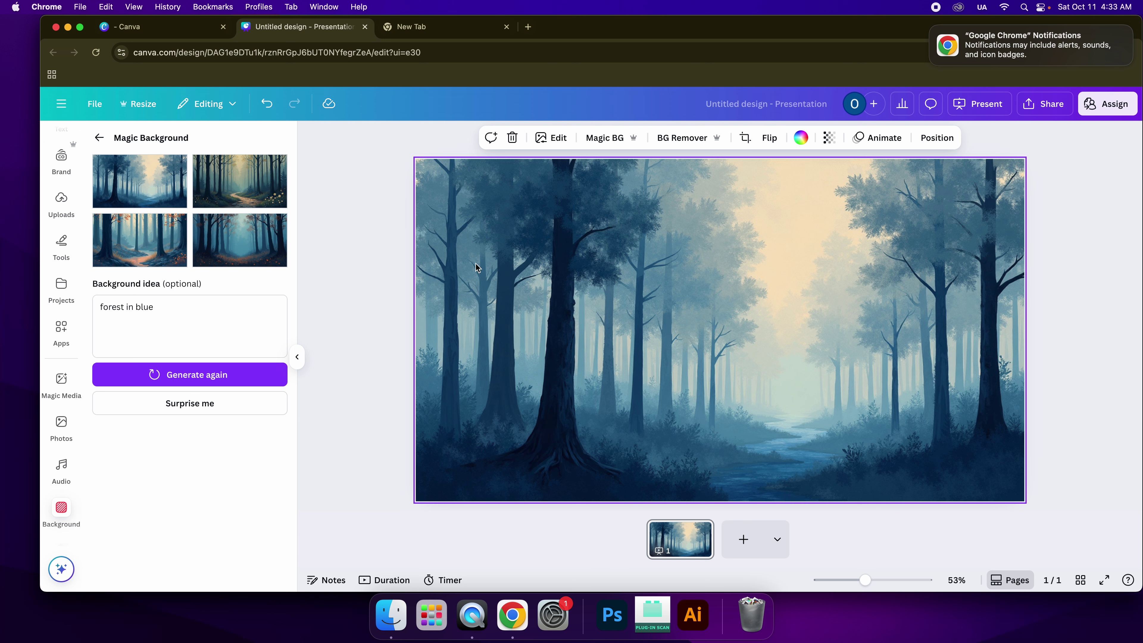
- Compare the generated forest variations and apply the one with orange leaves and an orange-tinted stream
left_click(223, 195)
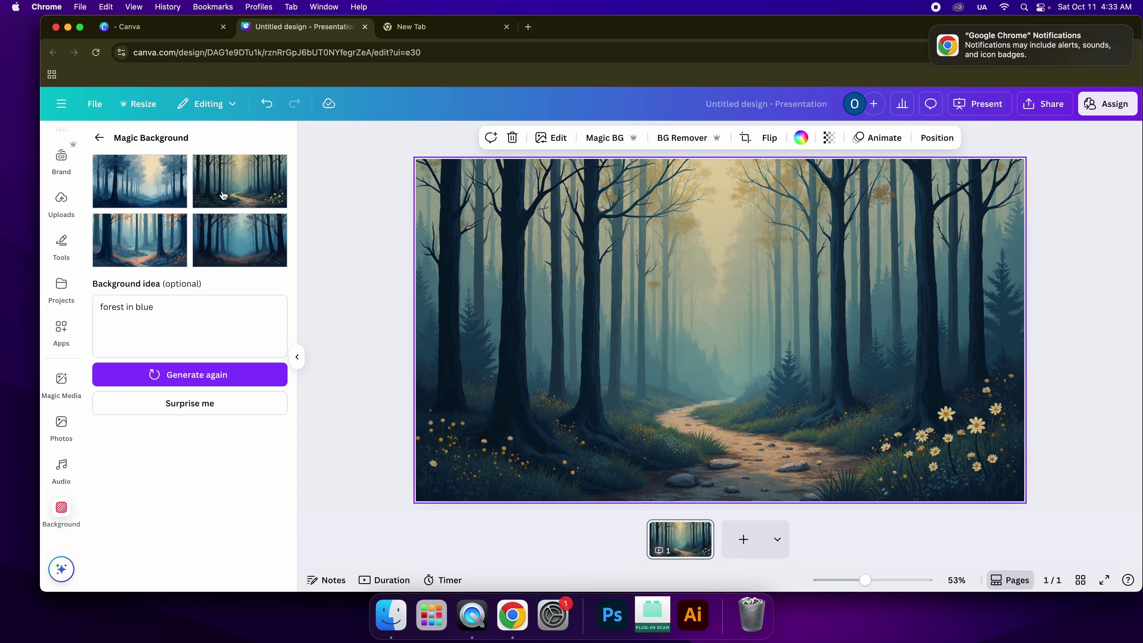
left_click(237, 238)
left_click(167, 246)
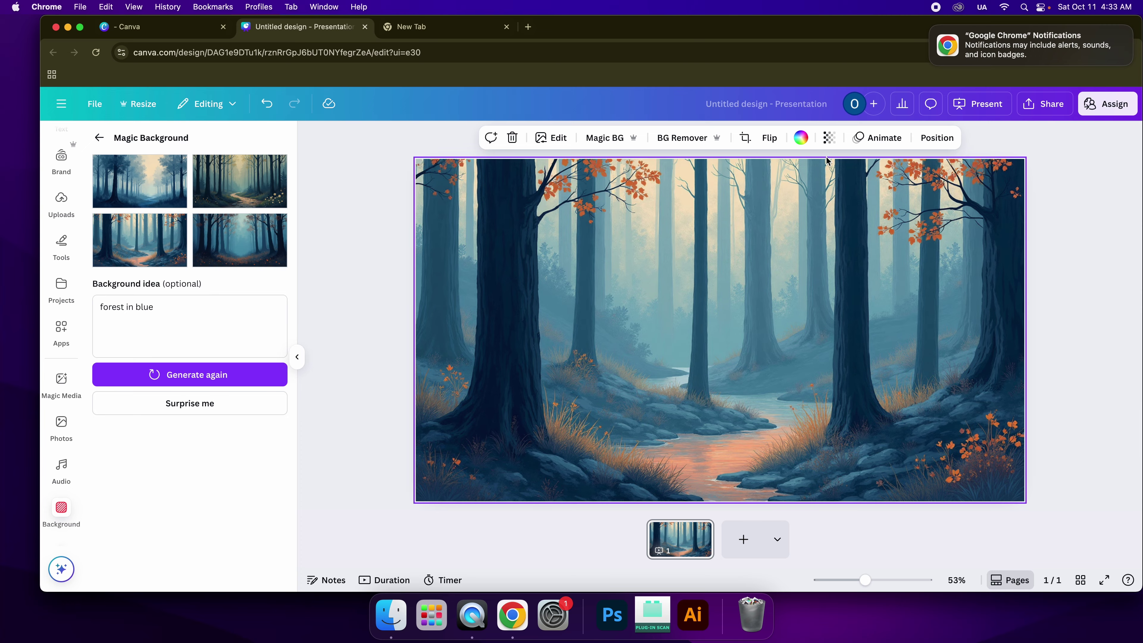
- Set the forest background's transparency to 31 and leave the Magic Background settings
left_click(828, 138)
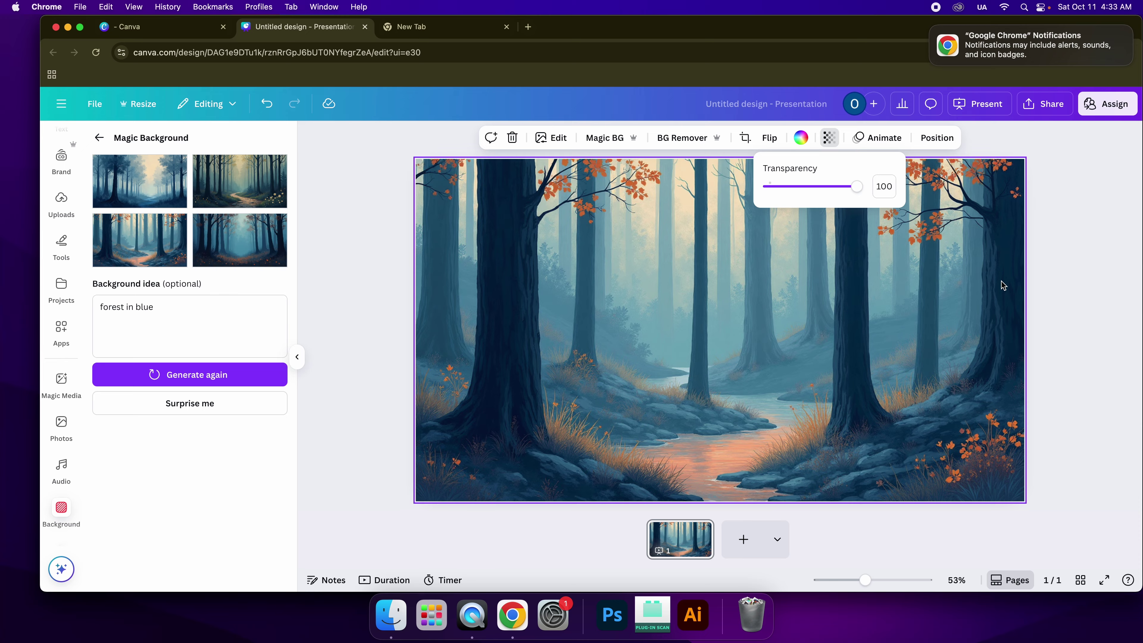
left_click(1056, 282)
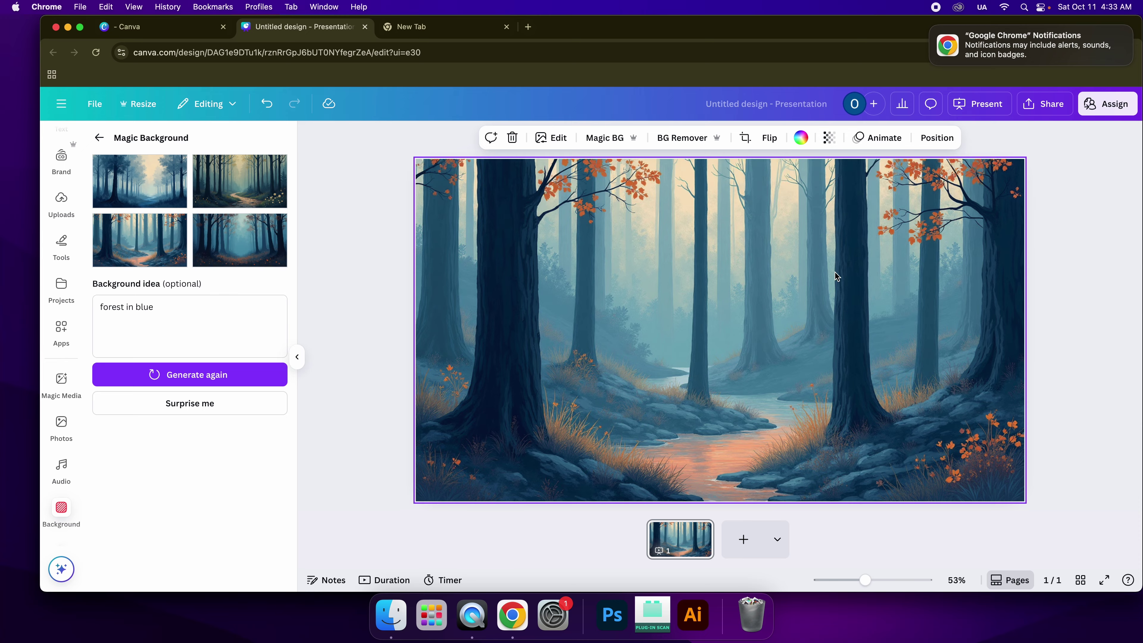
left_click(829, 143)
left_click_drag(857, 186, 795, 186)
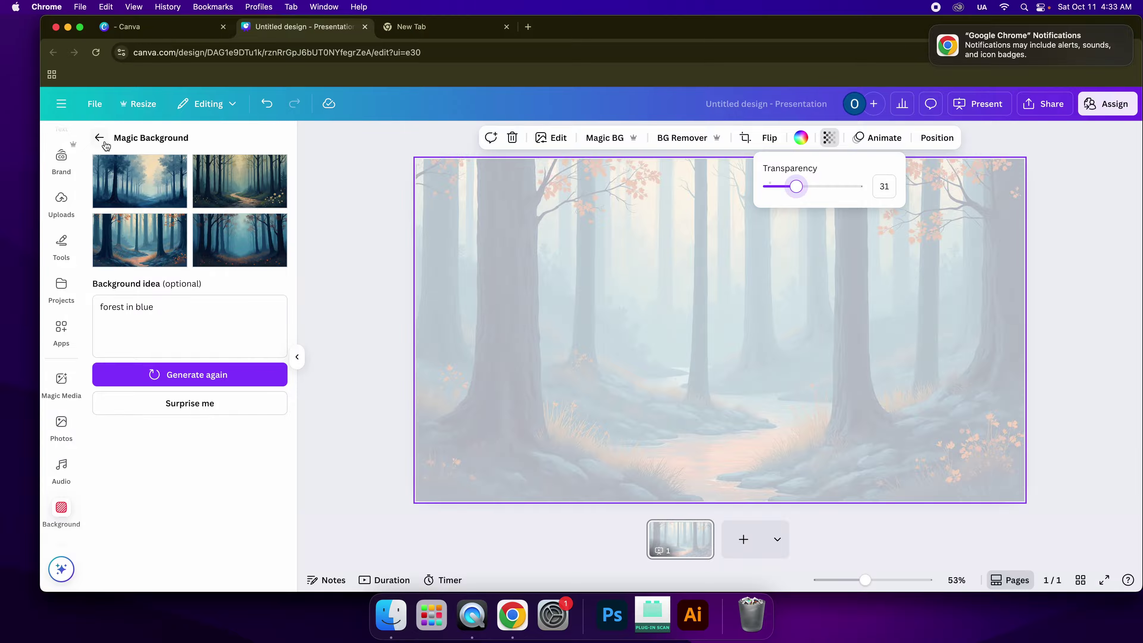
scroll(71, 263, "up", 3)
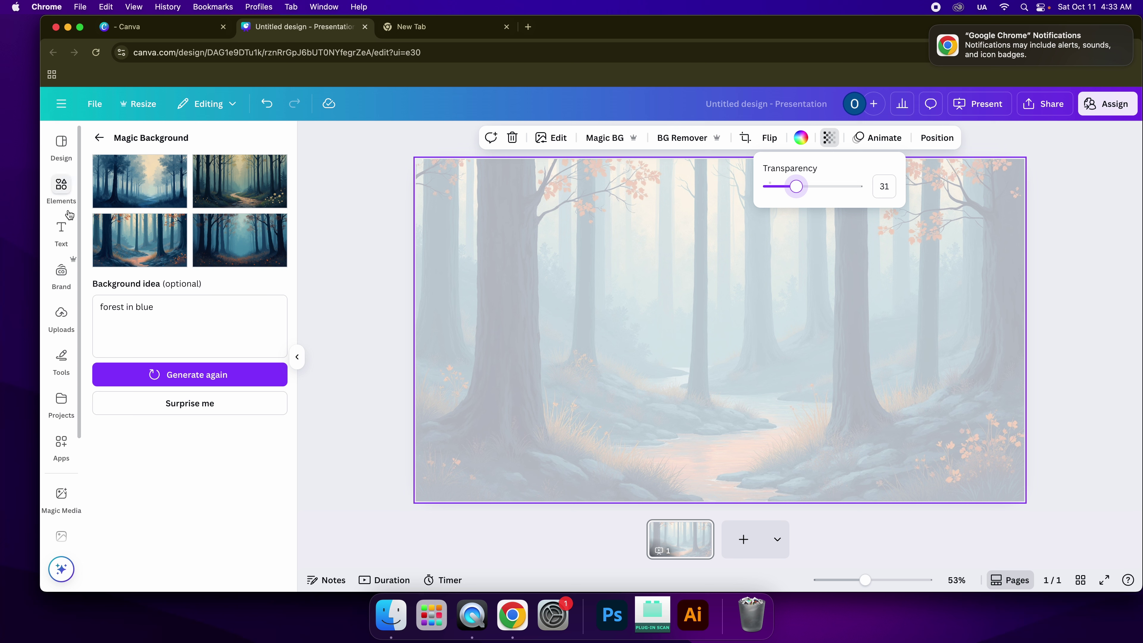
left_click(99, 137)
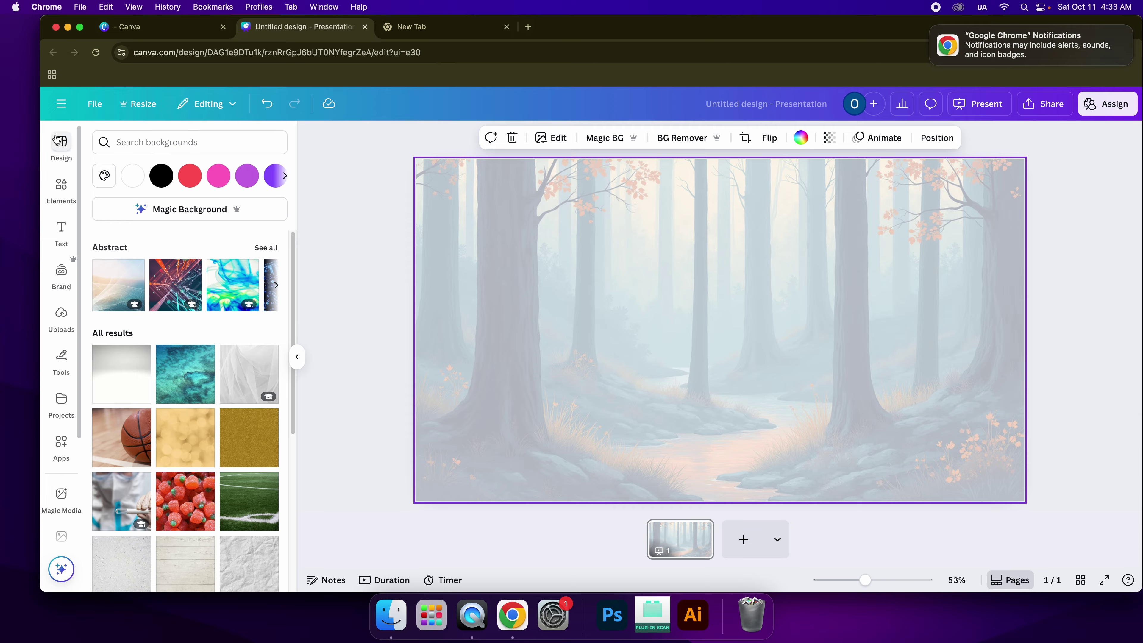
- Add a heading to the page with the text "Moodboard"
left_click(67, 242)
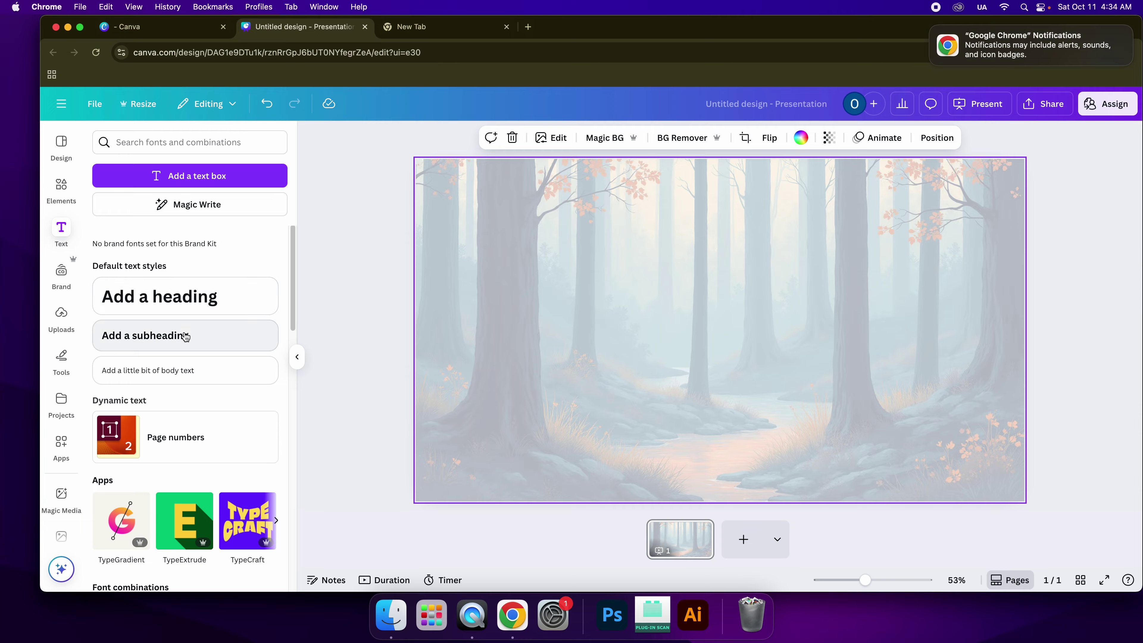
left_click(204, 307)
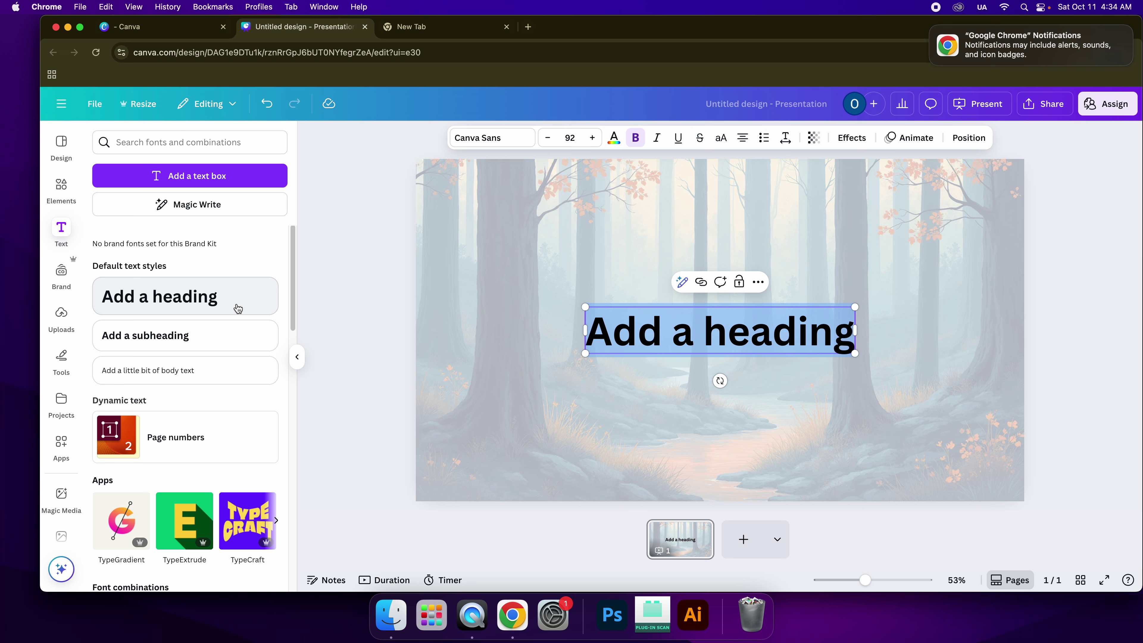
type("c")
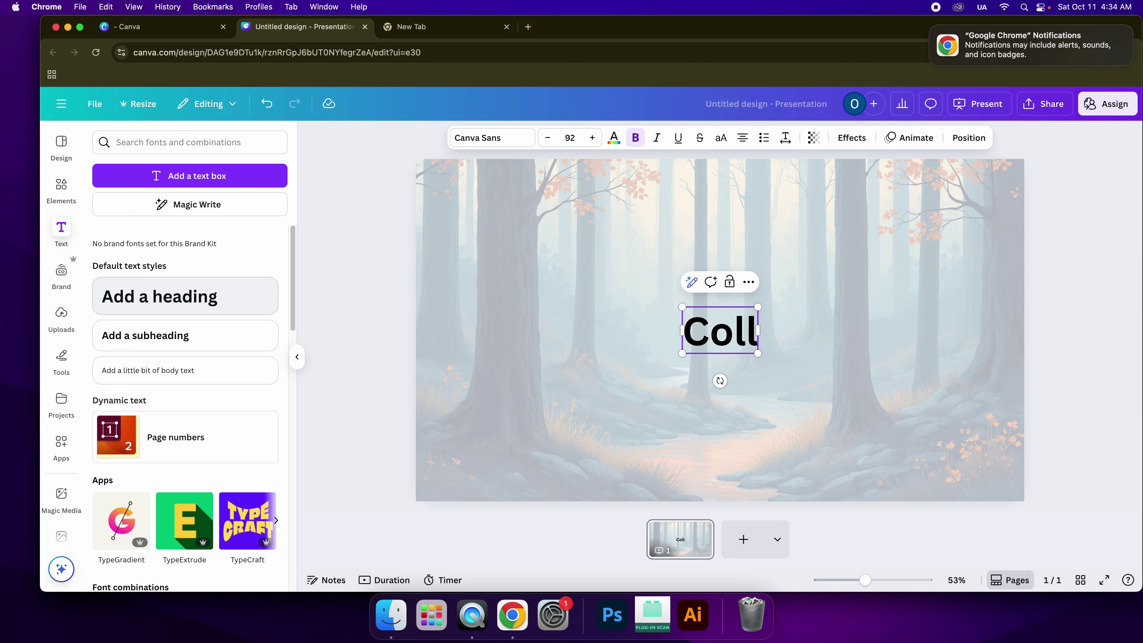
type("ect")
key("BackSpace")
key("BackSpace")
key("BackSpace")
key("BackSpace")
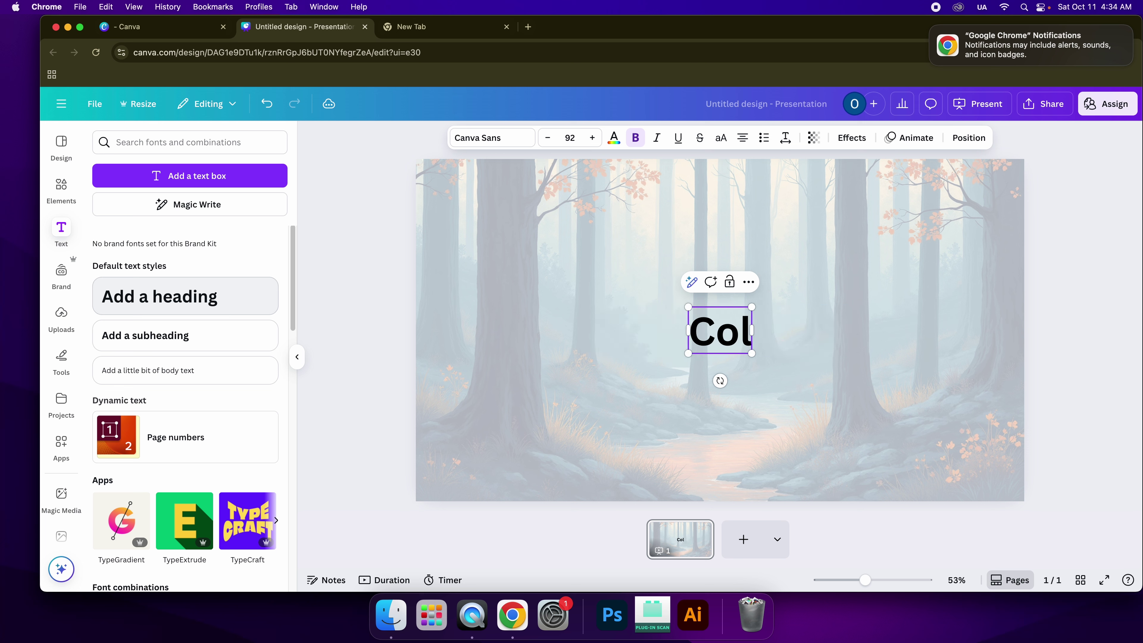
key("BackSpace")
key("BackSpace")
key("BackSpace")
type("Moodboard")
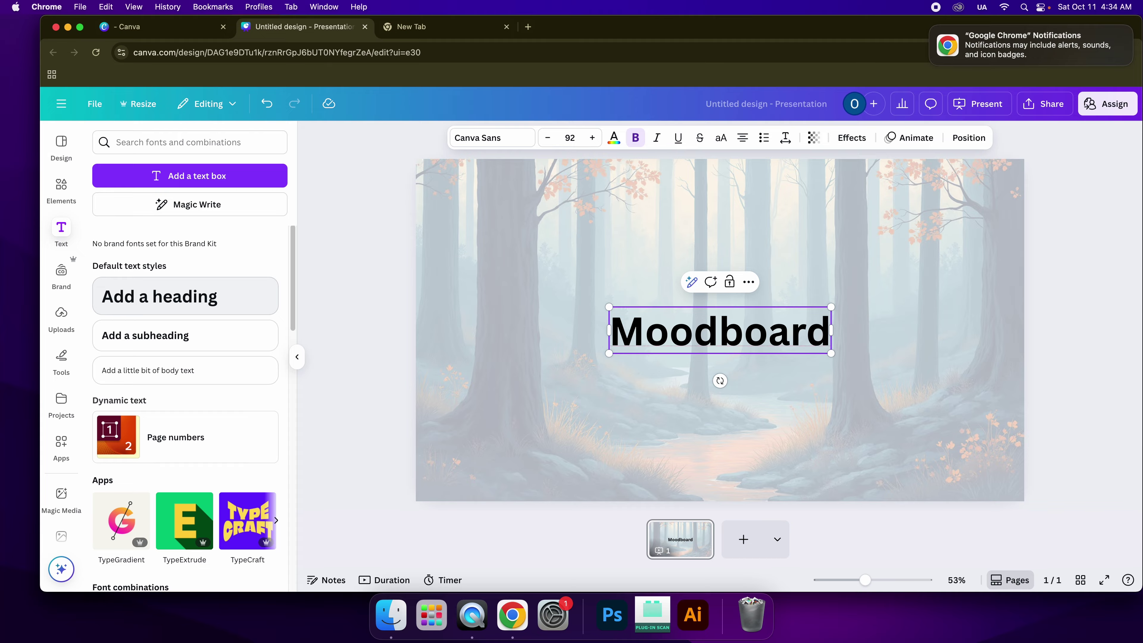
- Add a subheading with the text "Collect images that inspire you"
left_click(219, 338)
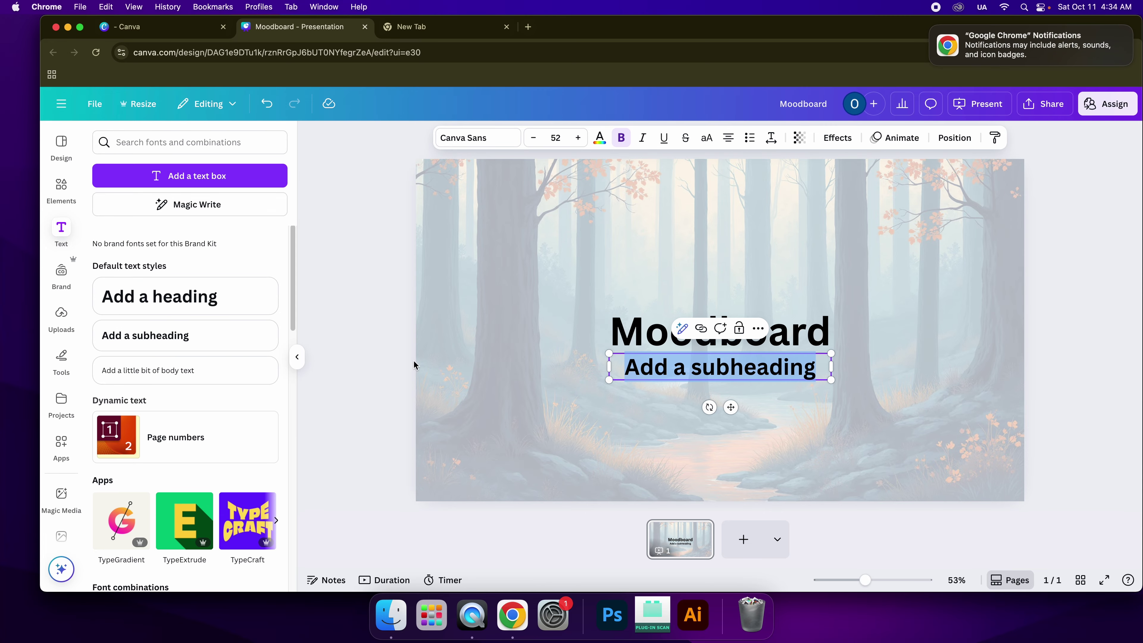
type("Col")
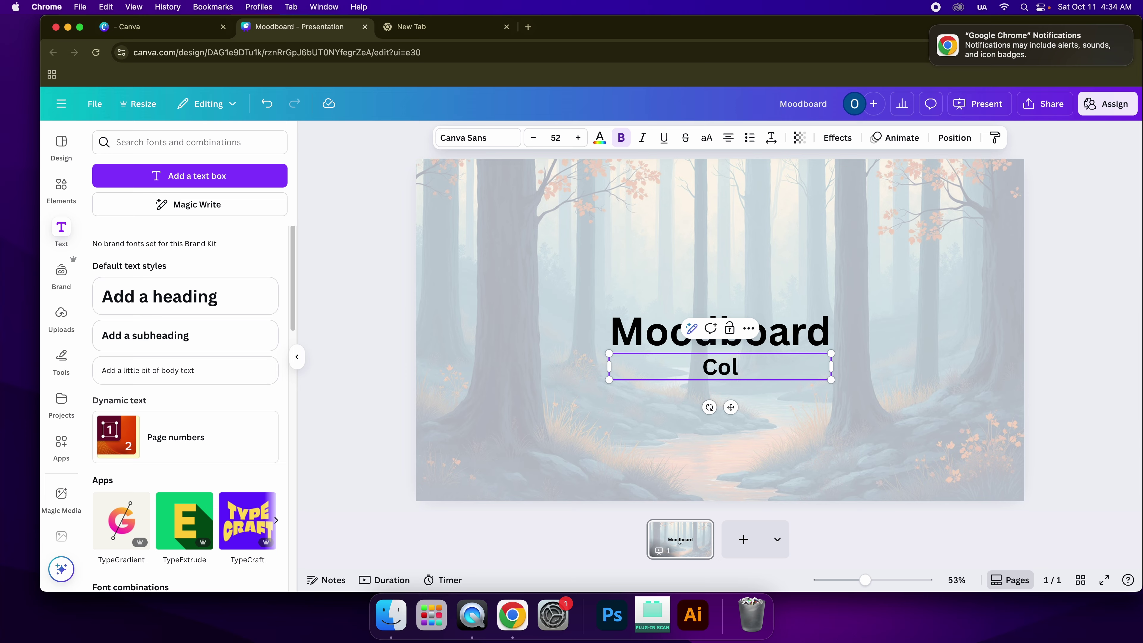
type("lect images ")
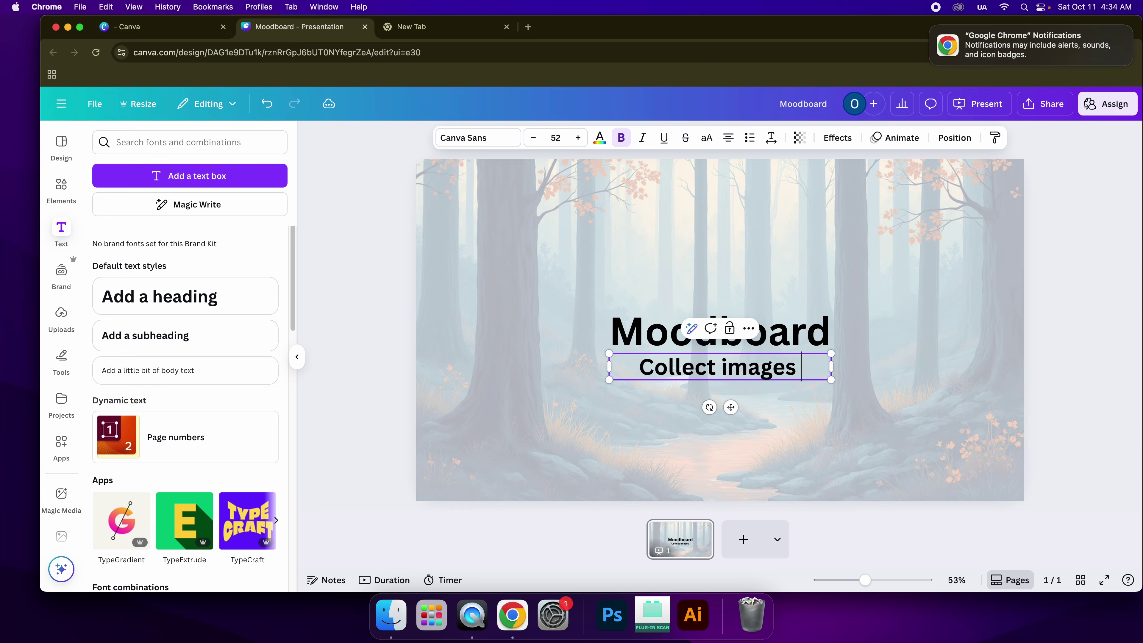
type("that insp")
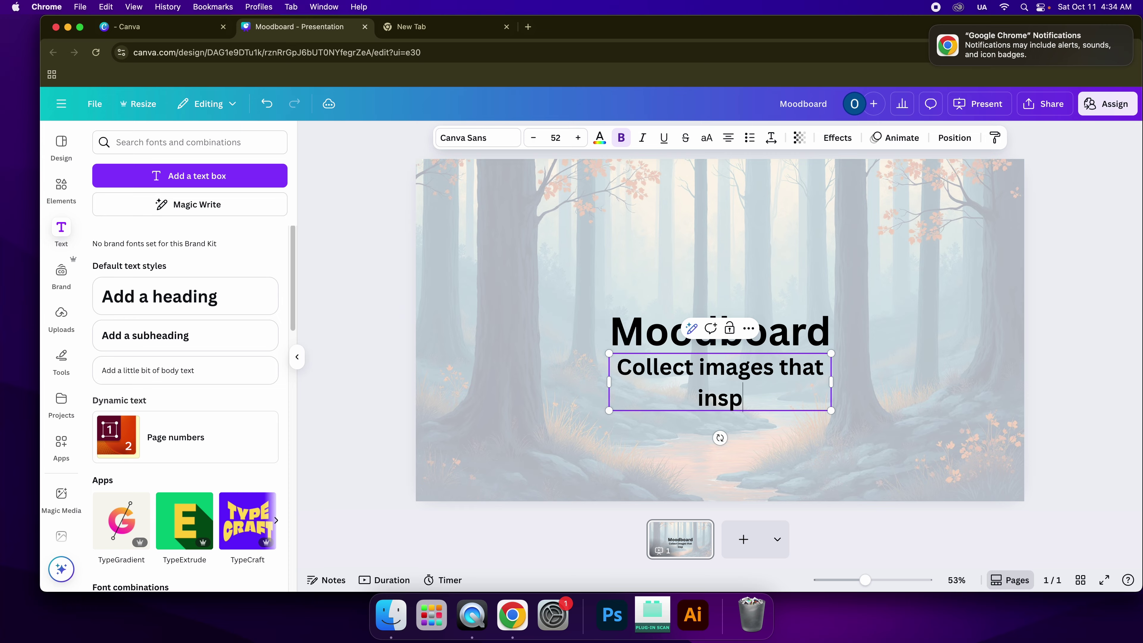
type("ire you")
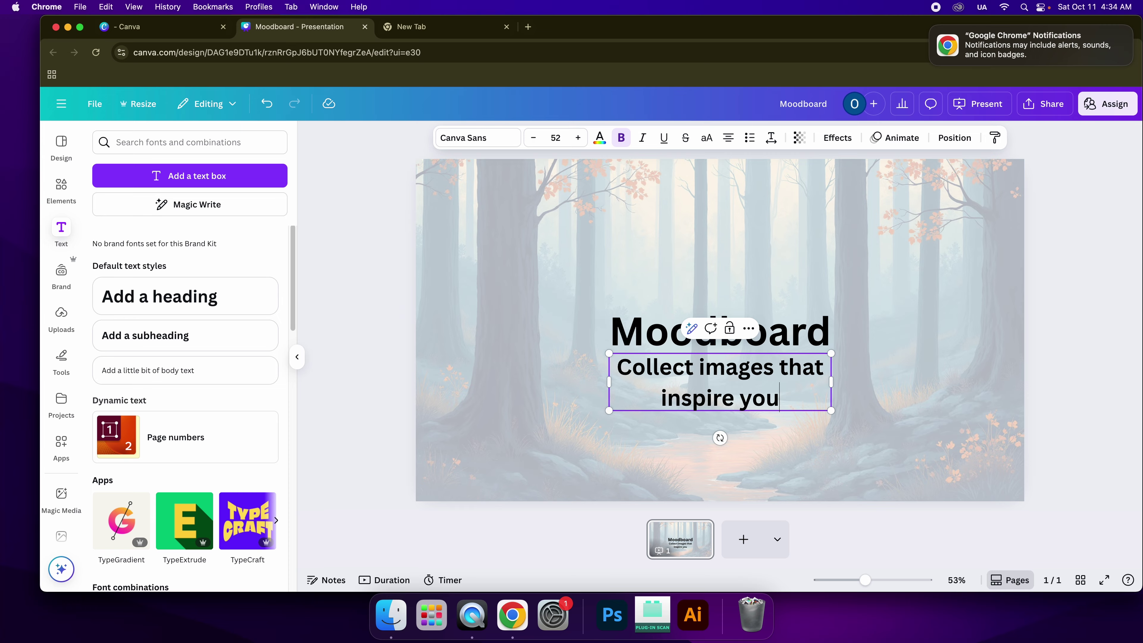
- Move the Moodboard heading to the top of the page and place the subheading directly beneath it
left_click(696, 331)
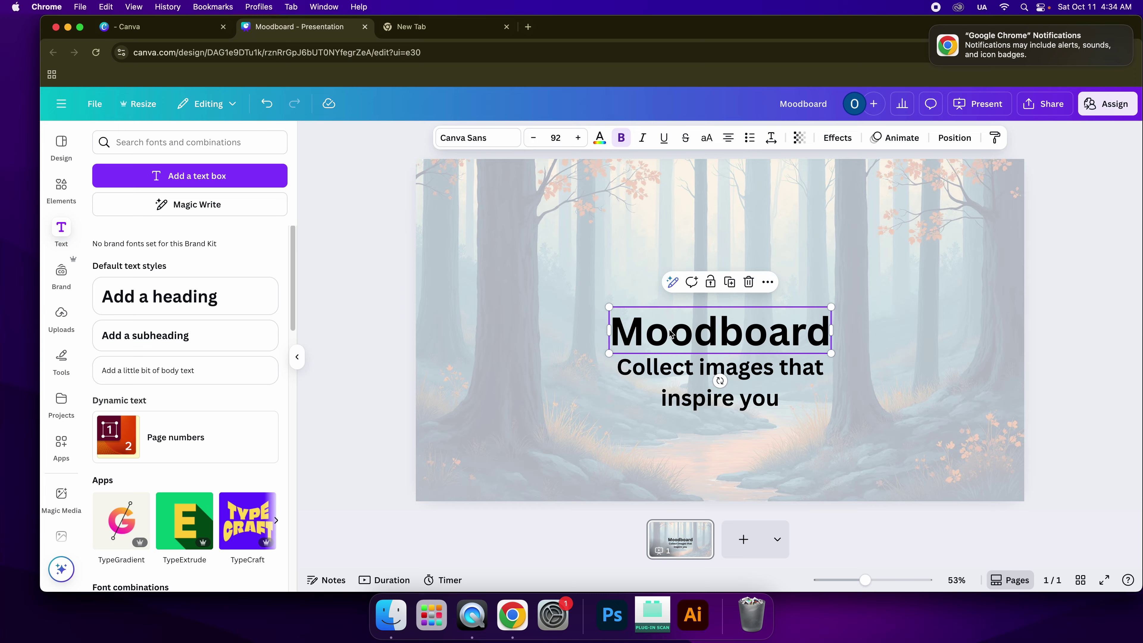
left_click_drag(781, 335, 797, 192)
left_click(760, 395)
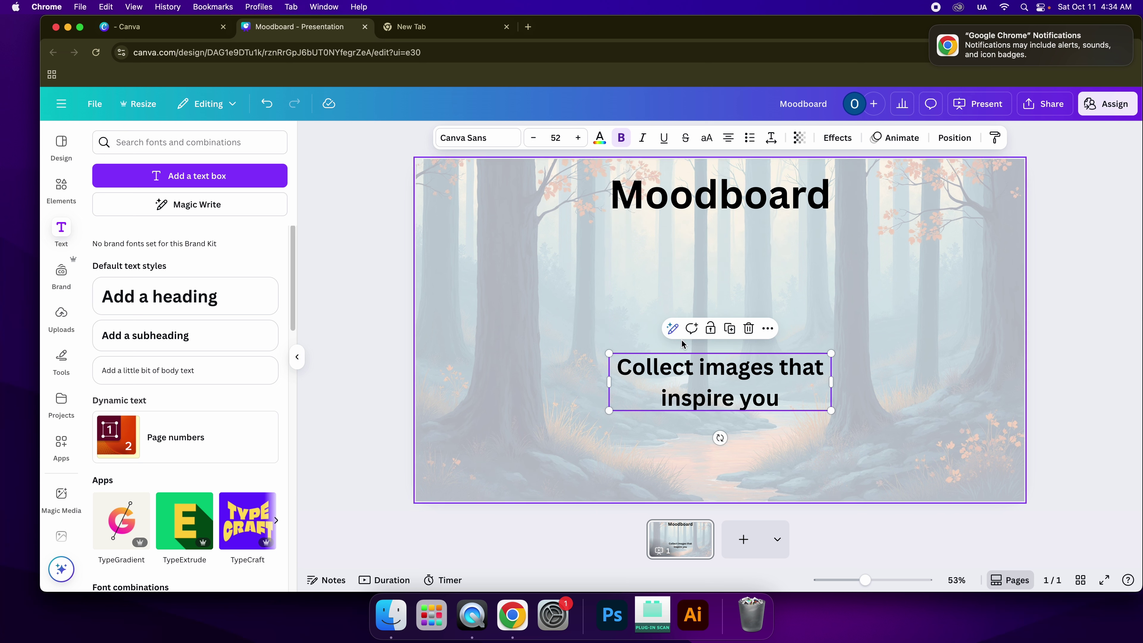
left_click(735, 394)
left_click_drag(735, 394, 724, 251)
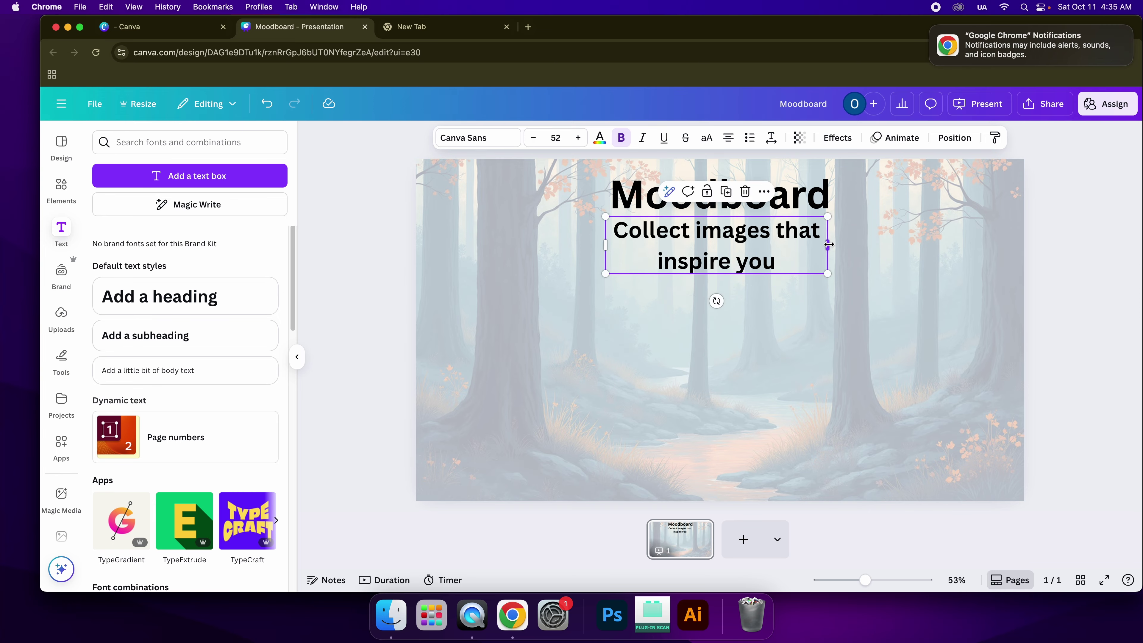
- Widen the subheading's text box so it fits on one line and centre it under the heading
left_click_drag(829, 245, 985, 234)
left_click(912, 261)
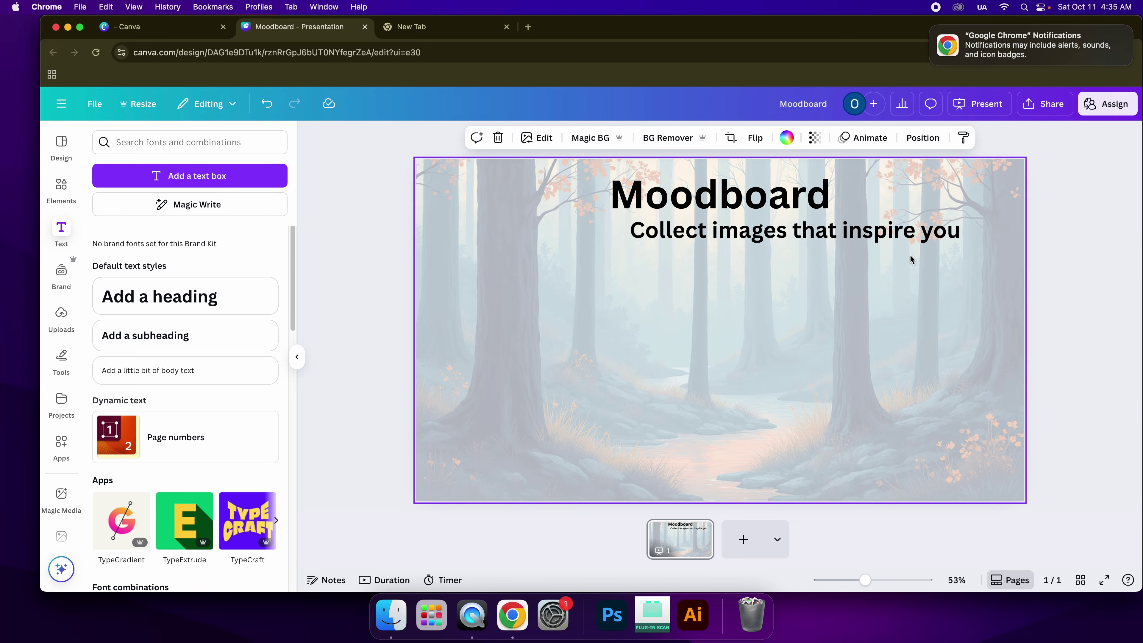
left_click(909, 239)
left_click_drag(906, 236, 799, 222)
- Nudge the Moodboard heading slightly upward to leave more space above the subheading
left_click(800, 193)
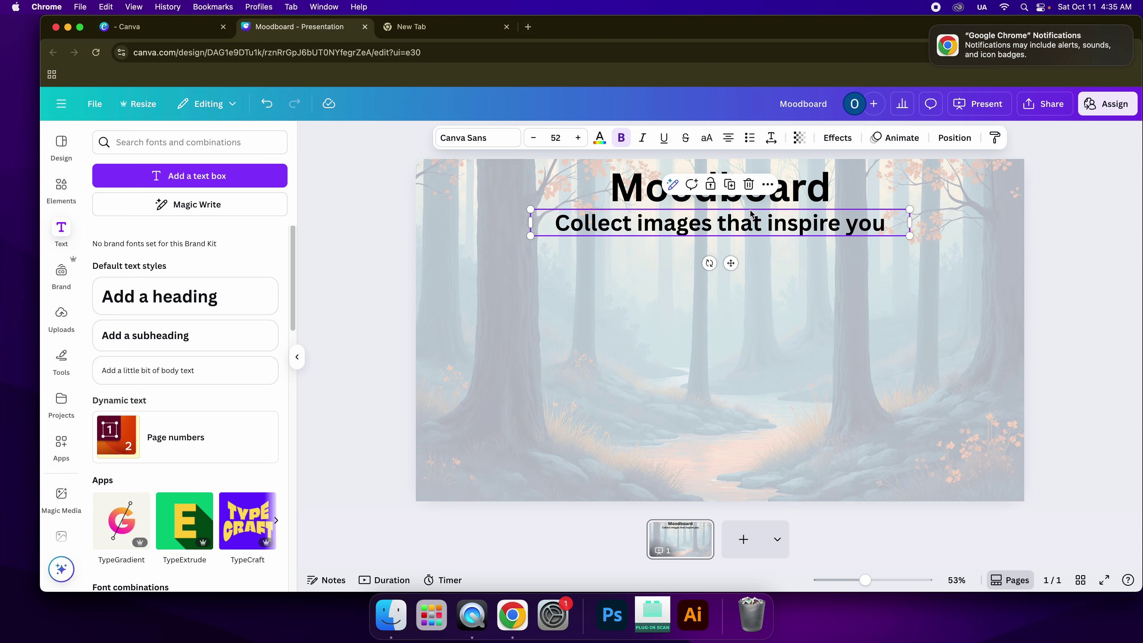
left_click(787, 205)
left_click(807, 229)
left_click(809, 206)
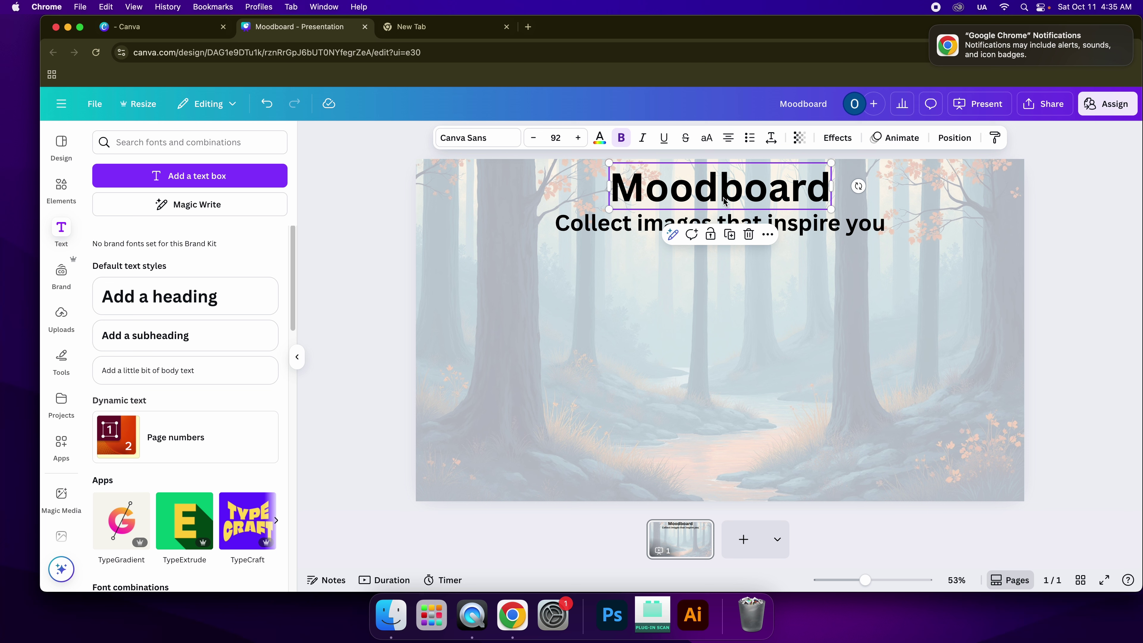
left_click_drag(722, 198, 723, 194)
left_click(830, 230)
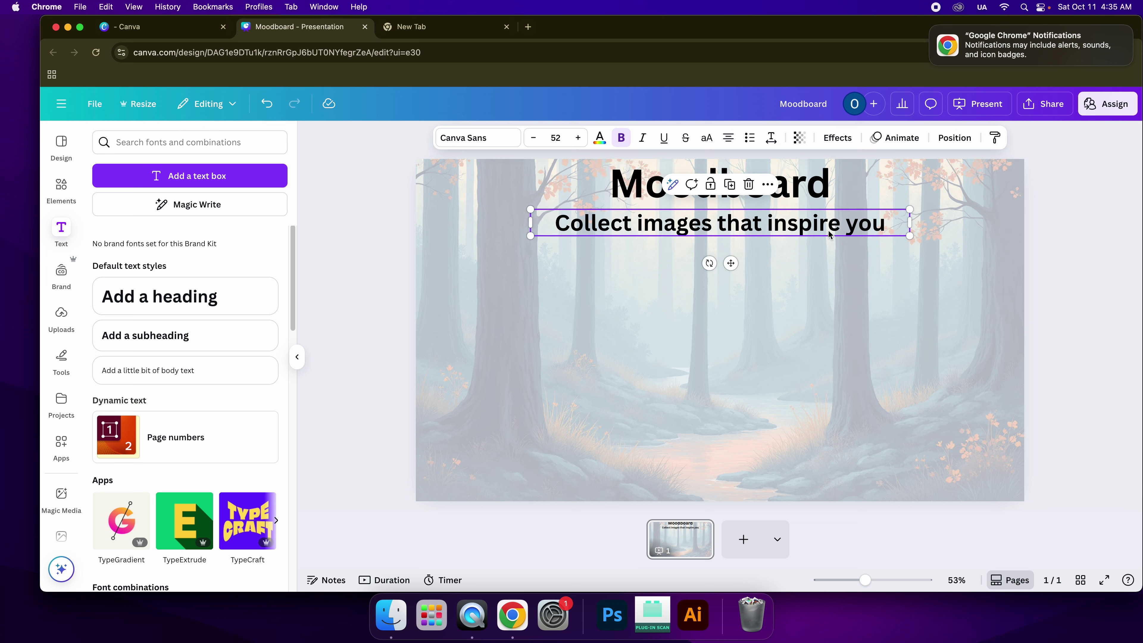
- Change the Moodboard heading's font to Zen Dots from the Headings font category
left_click(809, 198)
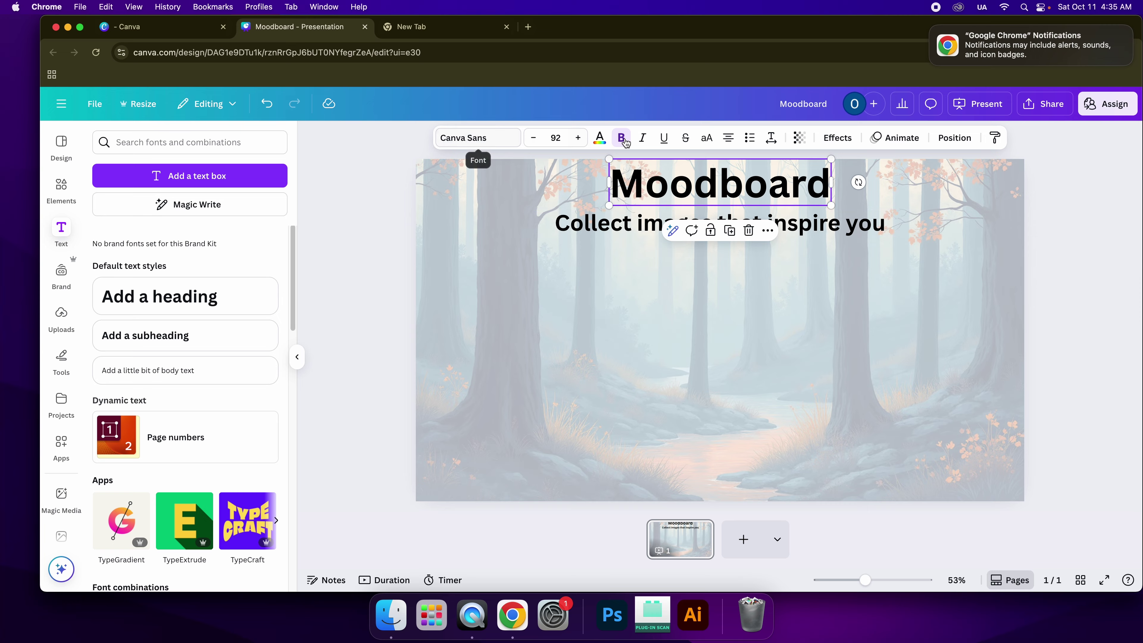
left_click(472, 138)
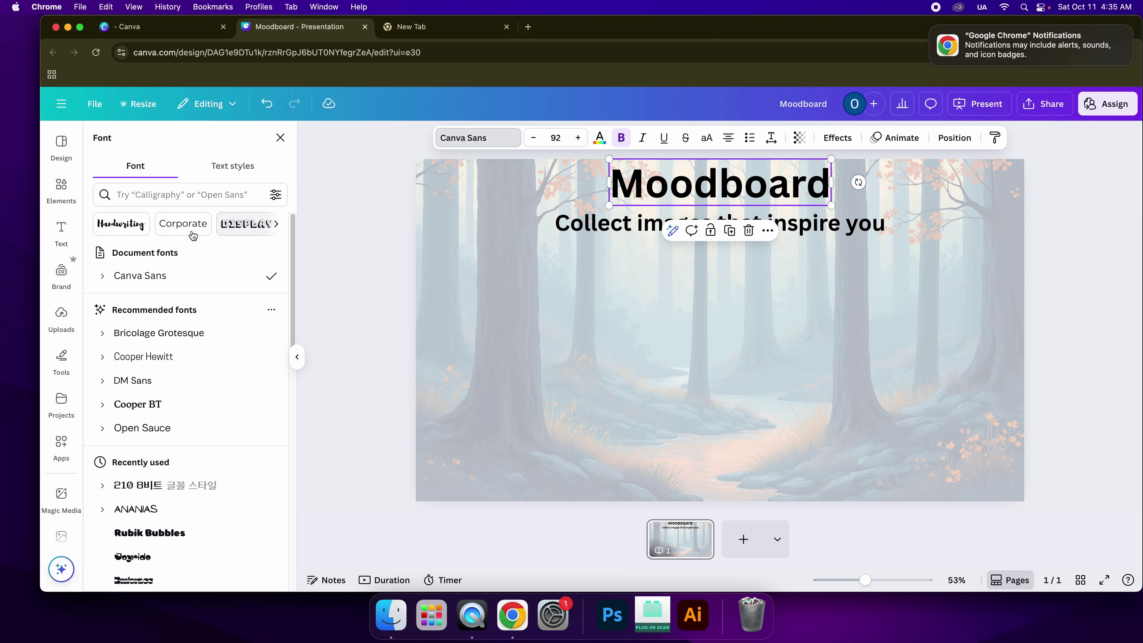
left_click(277, 224)
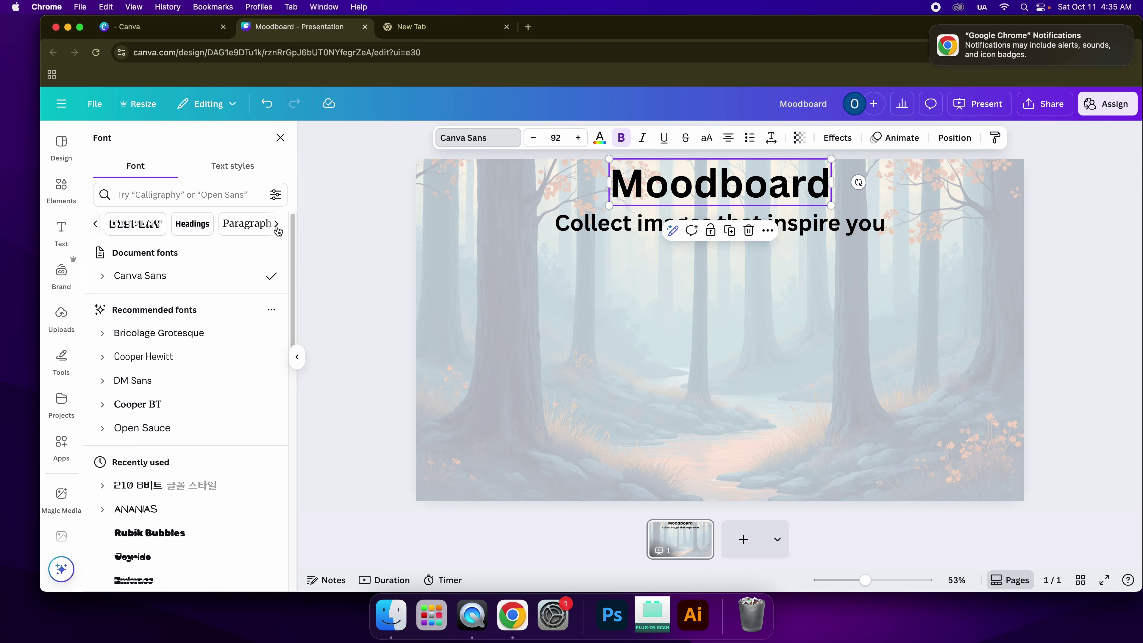
left_click(276, 223)
left_click(276, 224)
left_click(276, 223)
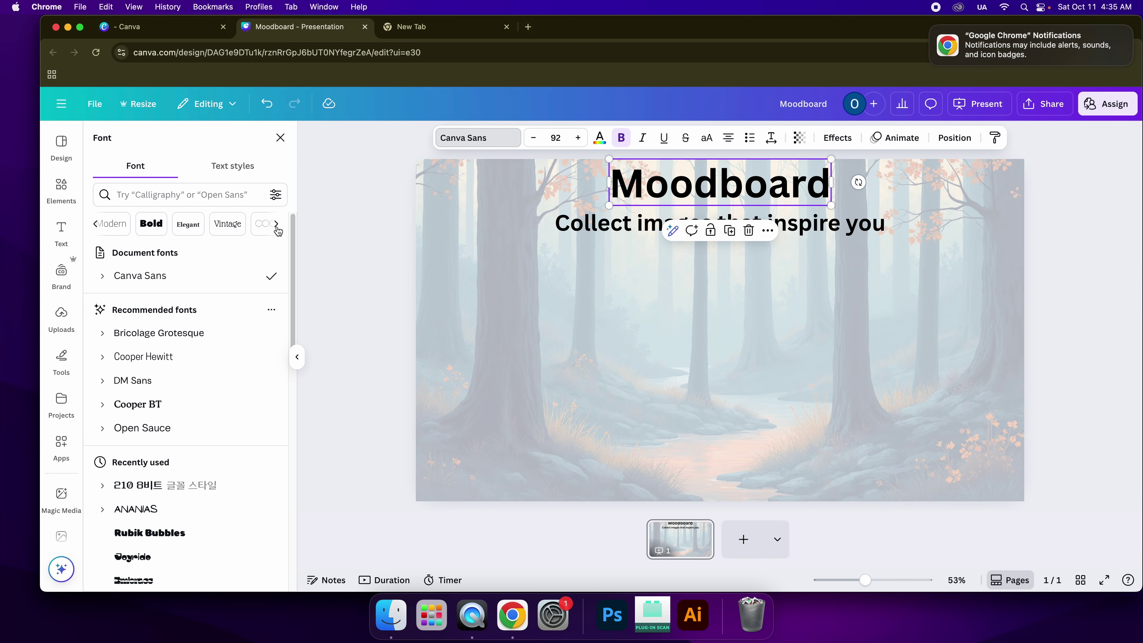
right_click(278, 230)
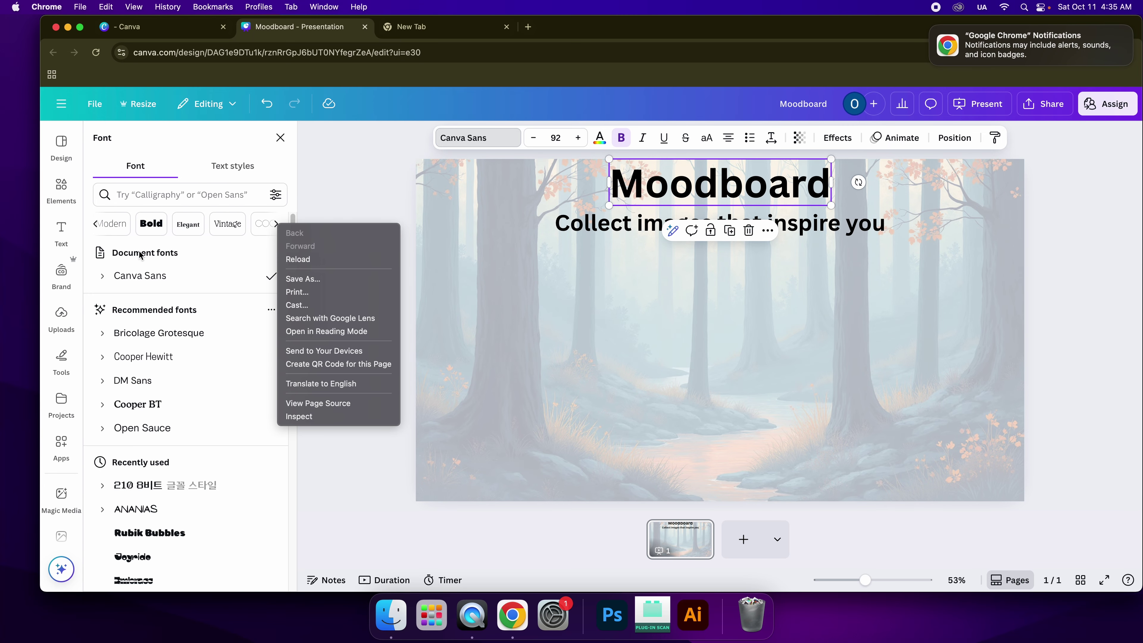
left_click(94, 231)
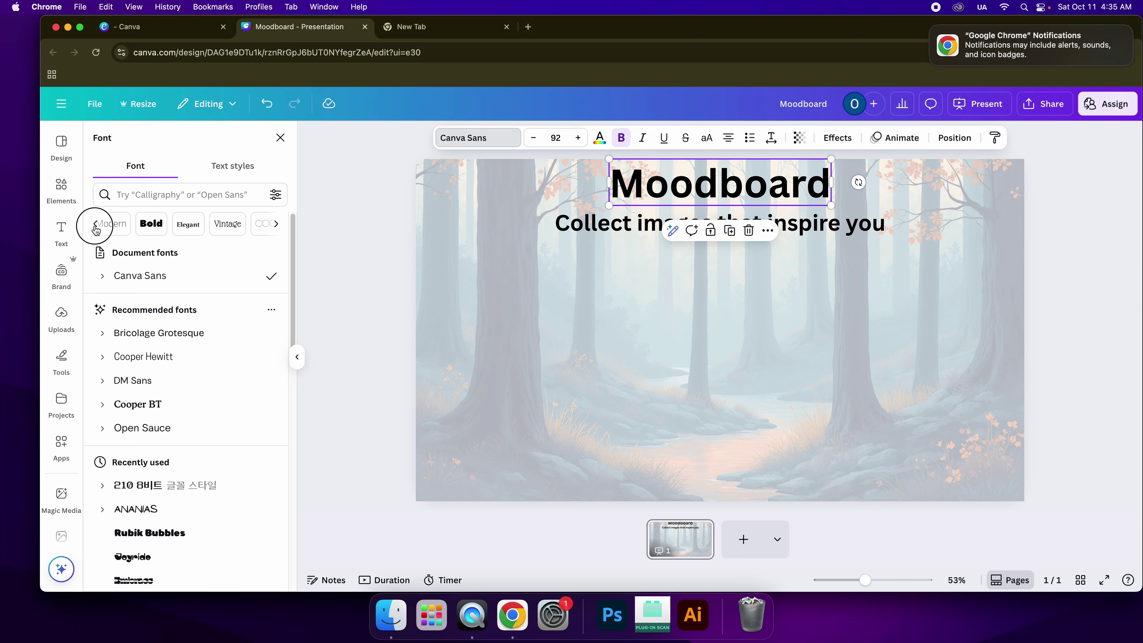
left_click(95, 225)
left_click(95, 227)
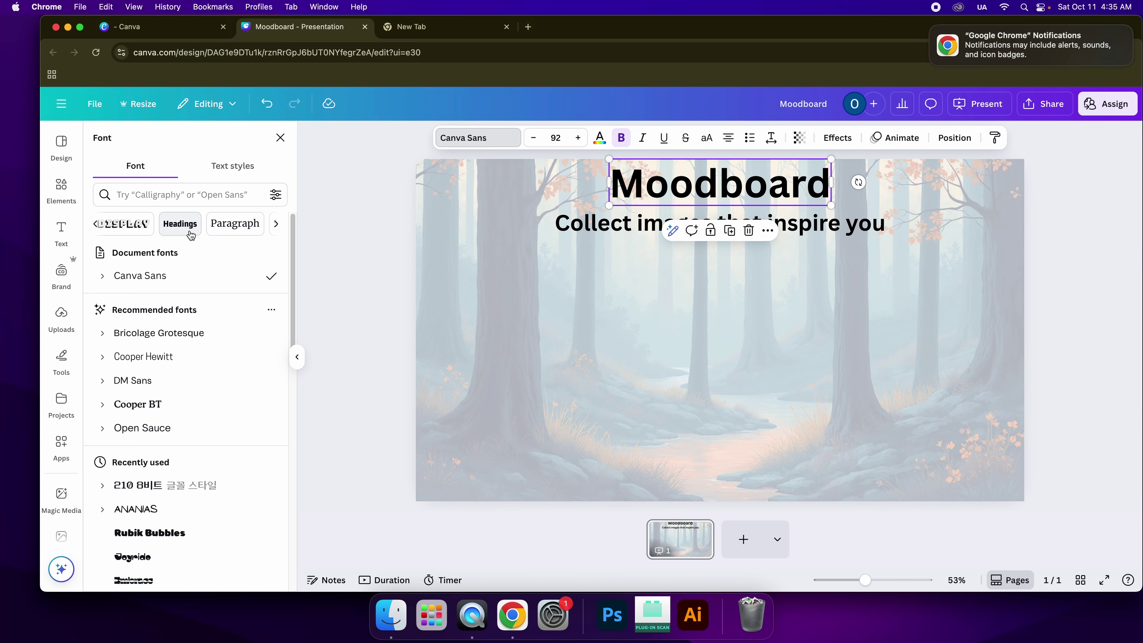
left_click(175, 232)
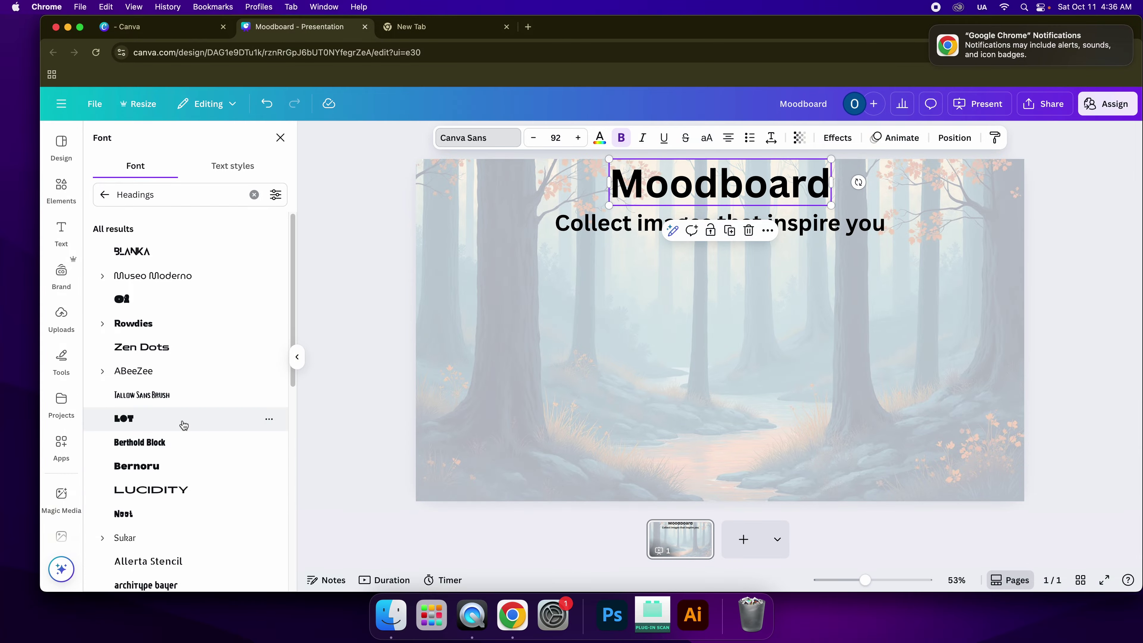
left_click(143, 300)
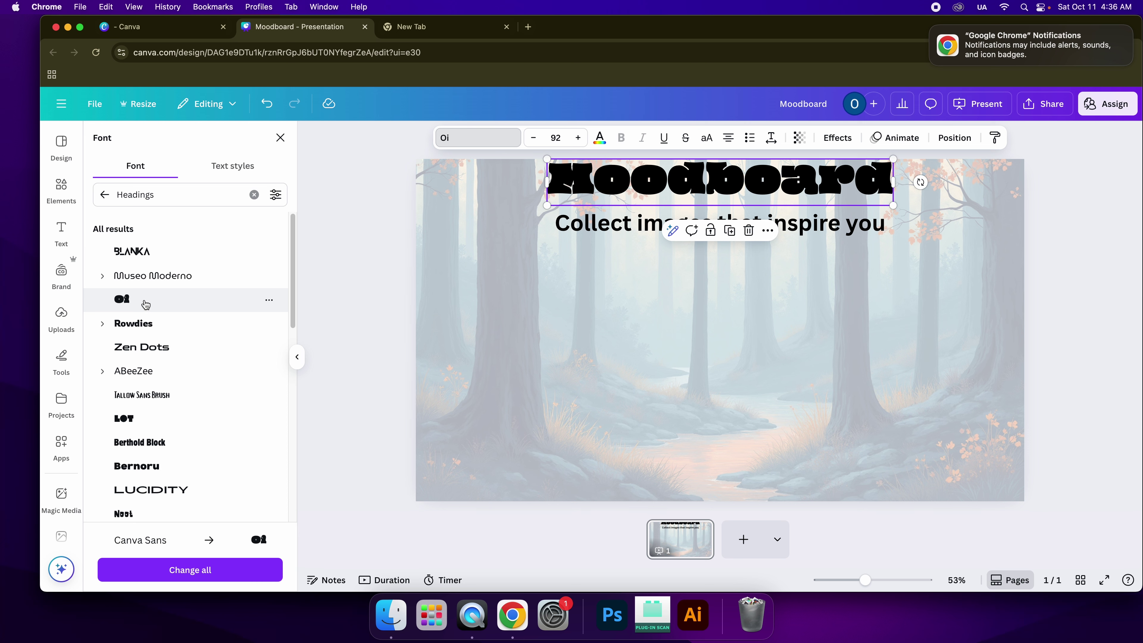
left_click(155, 349)
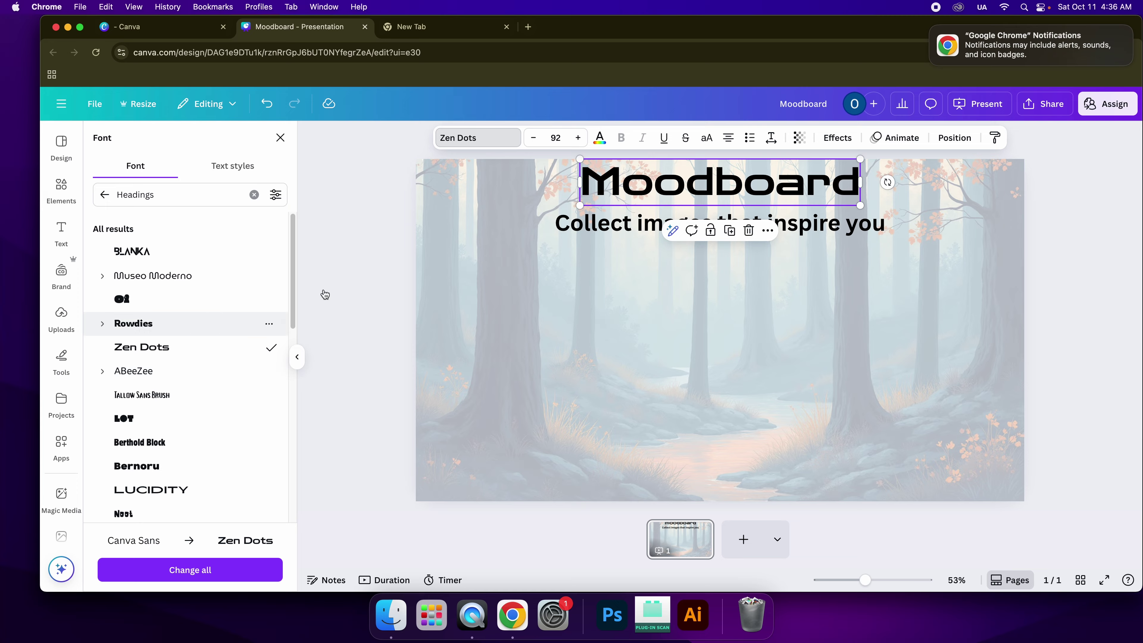
- Set the subheading's font to Zen Dots, then widen its text box to fit one line and centre it beneath the heading
left_click(621, 227)
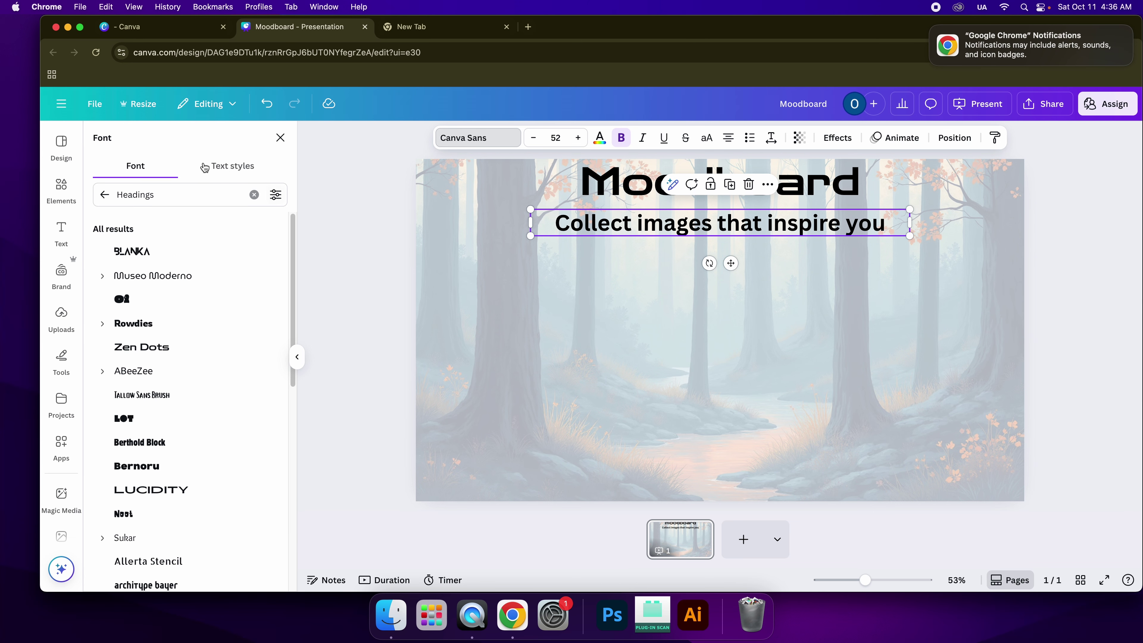
left_click(170, 355)
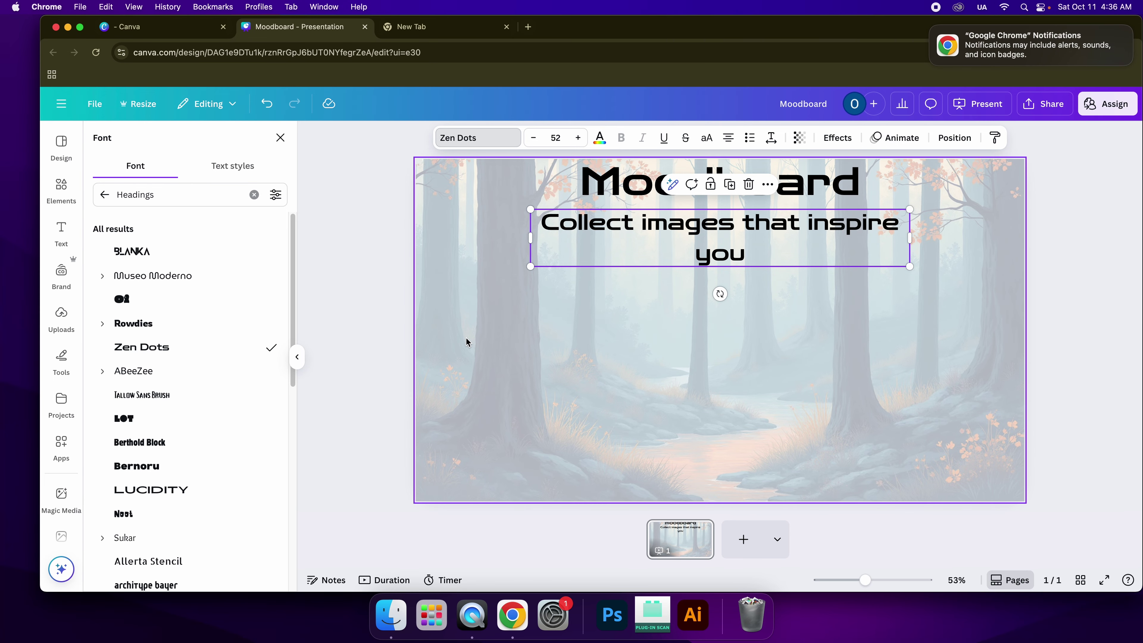
left_click_drag(914, 235, 989, 232)
left_click_drag(887, 227, 848, 228)
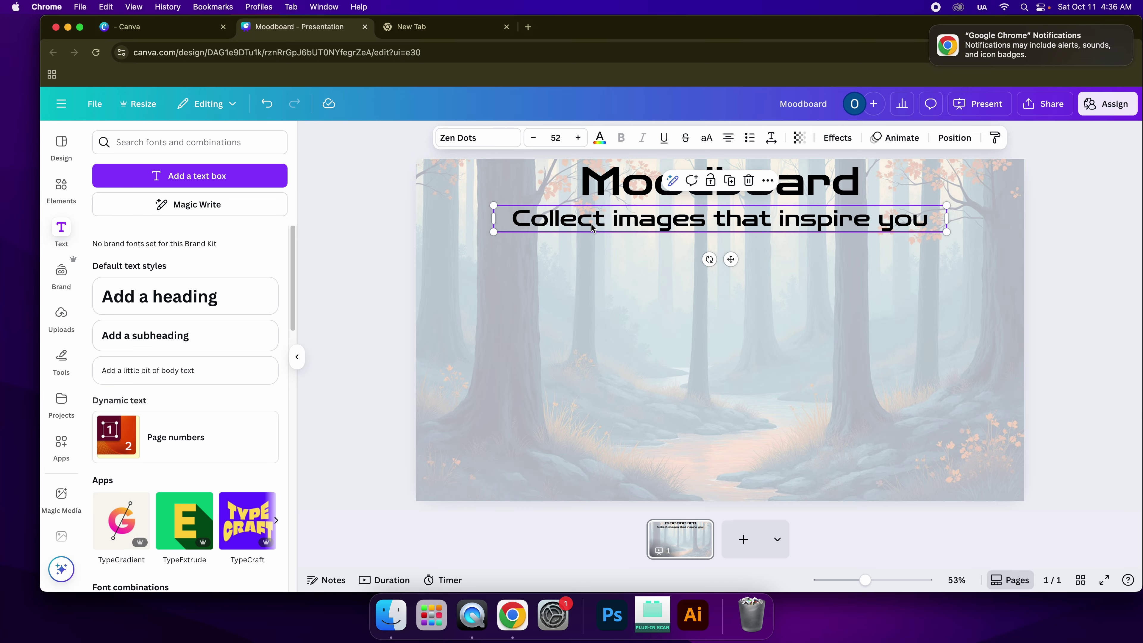
- Recolour the Moodboard heading and the subheading with the dark navy from the background's photo colours
left_click(626, 186)
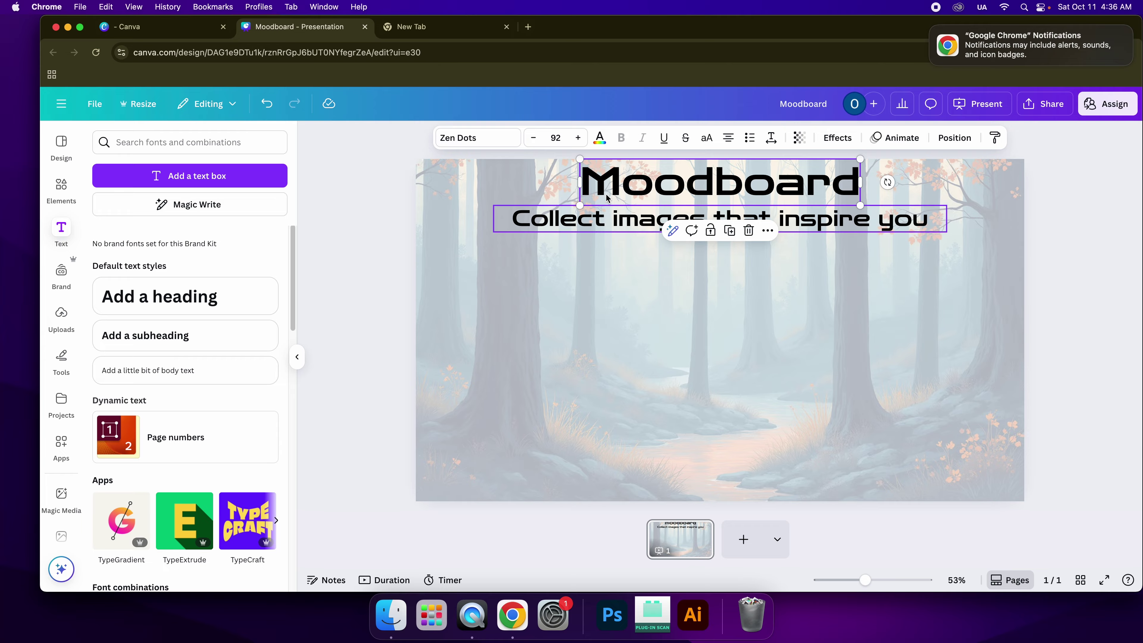
left_click(599, 136)
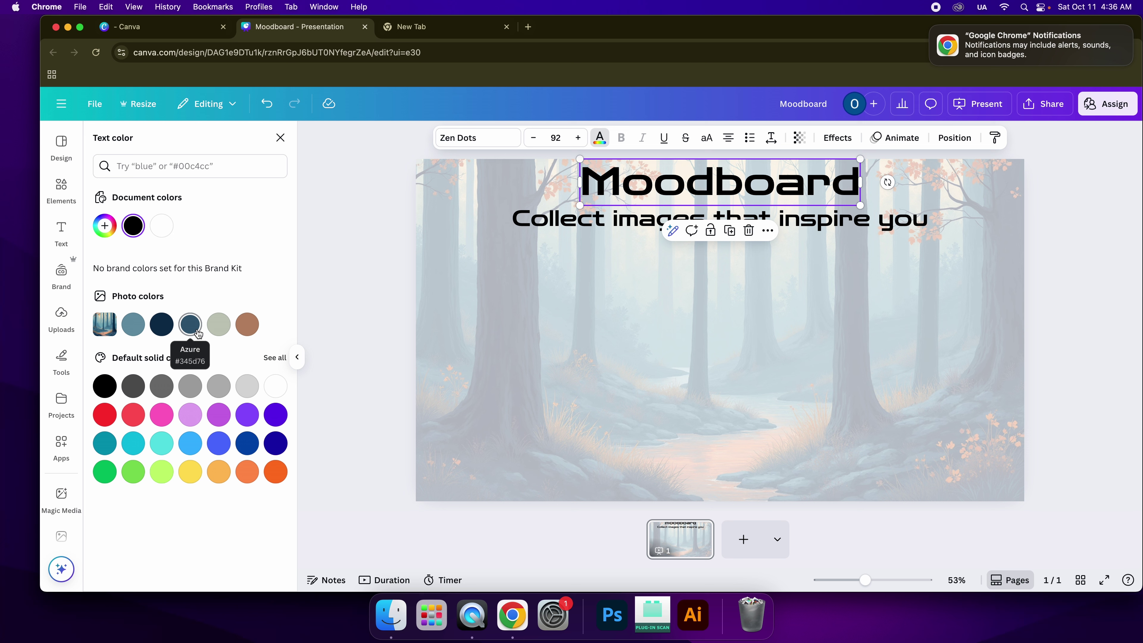
left_click(162, 326)
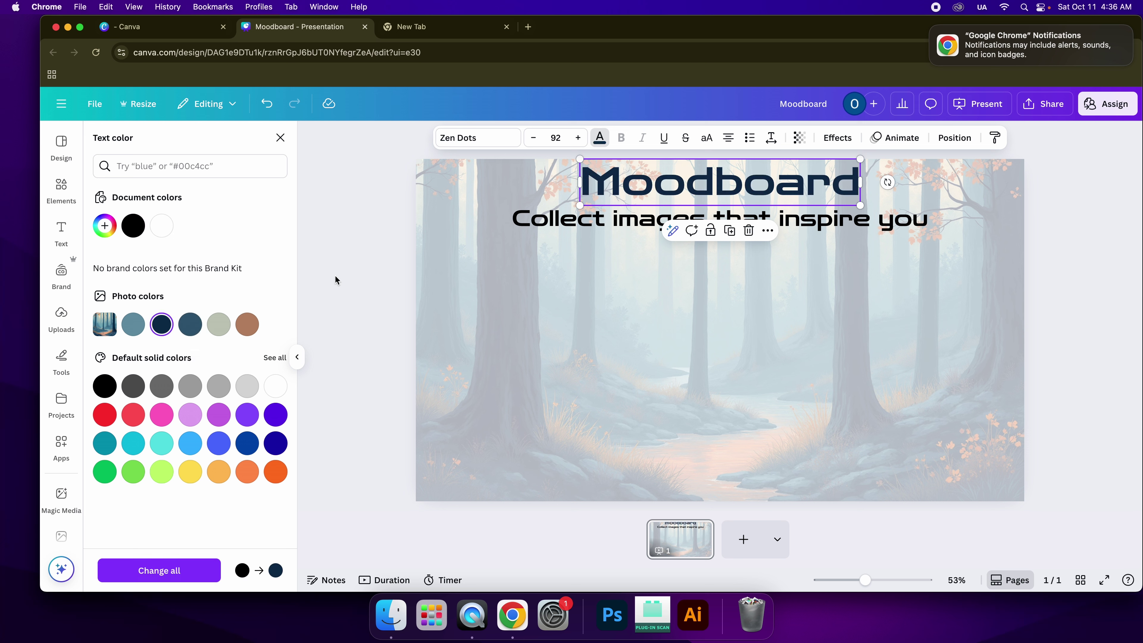
left_click(548, 227)
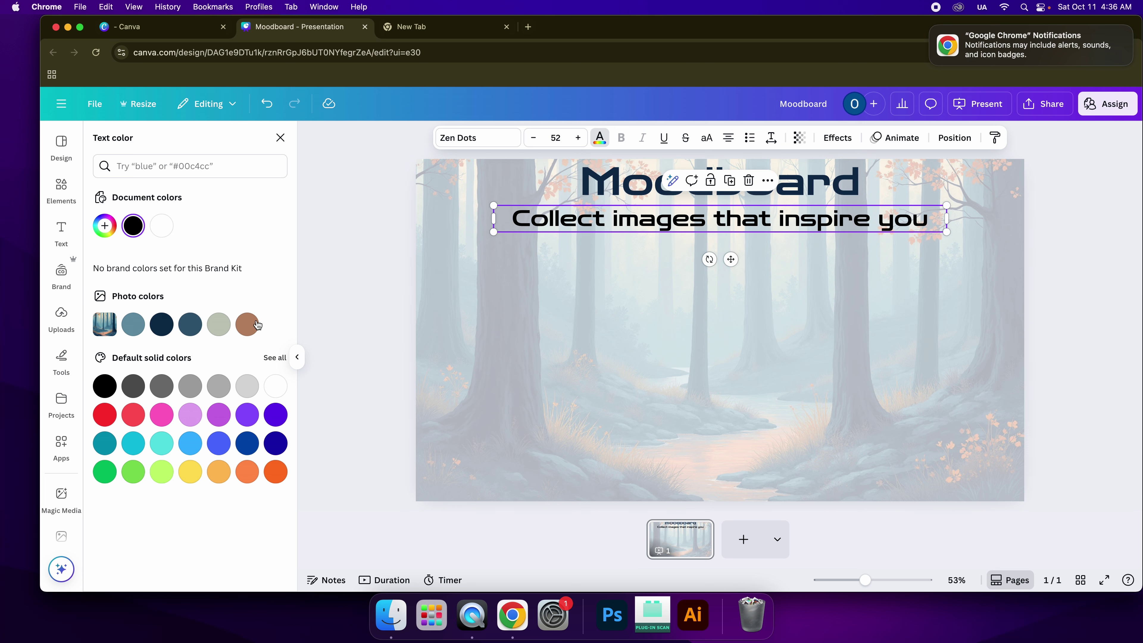
left_click(162, 327)
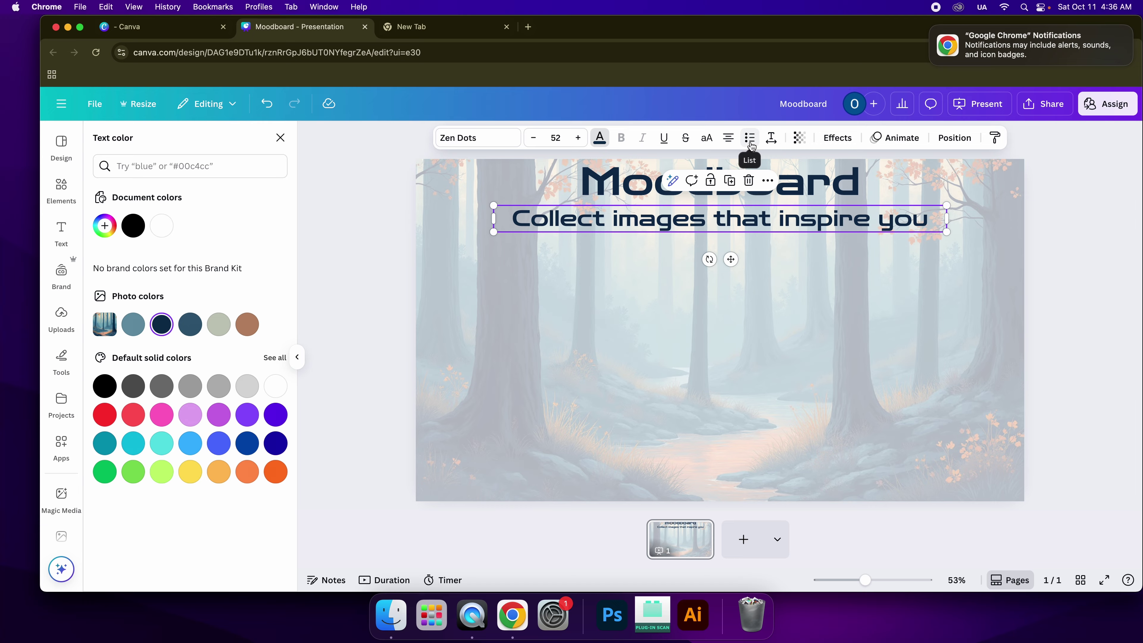
- Set the Moodboard heading's letter spacing to 34 and review its advanced text settings
left_click(770, 140)
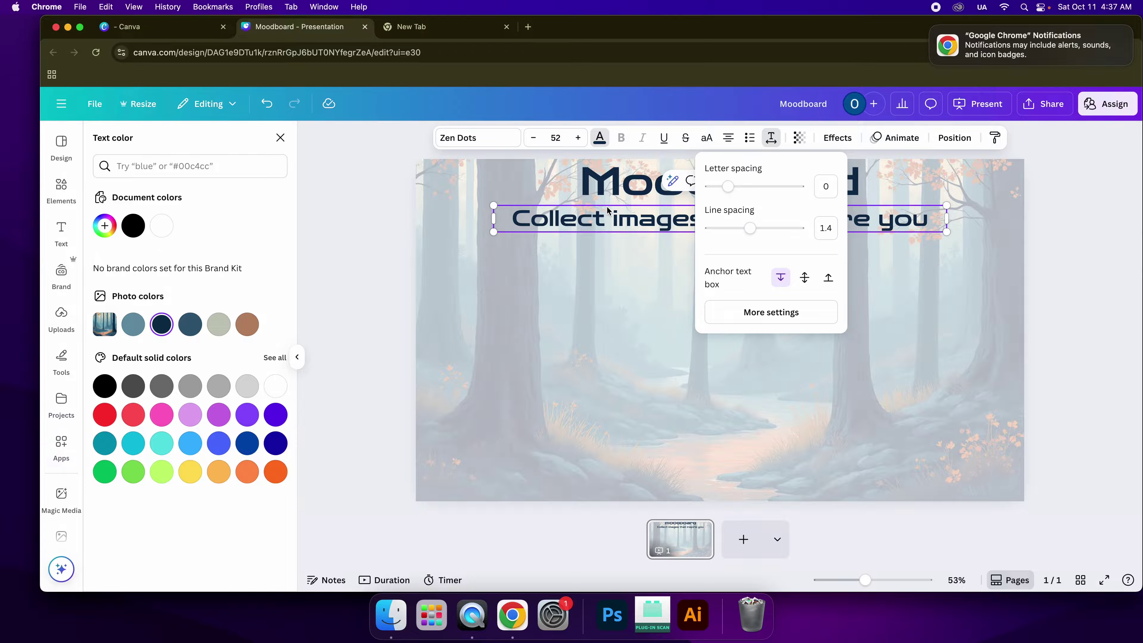
left_click(753, 183)
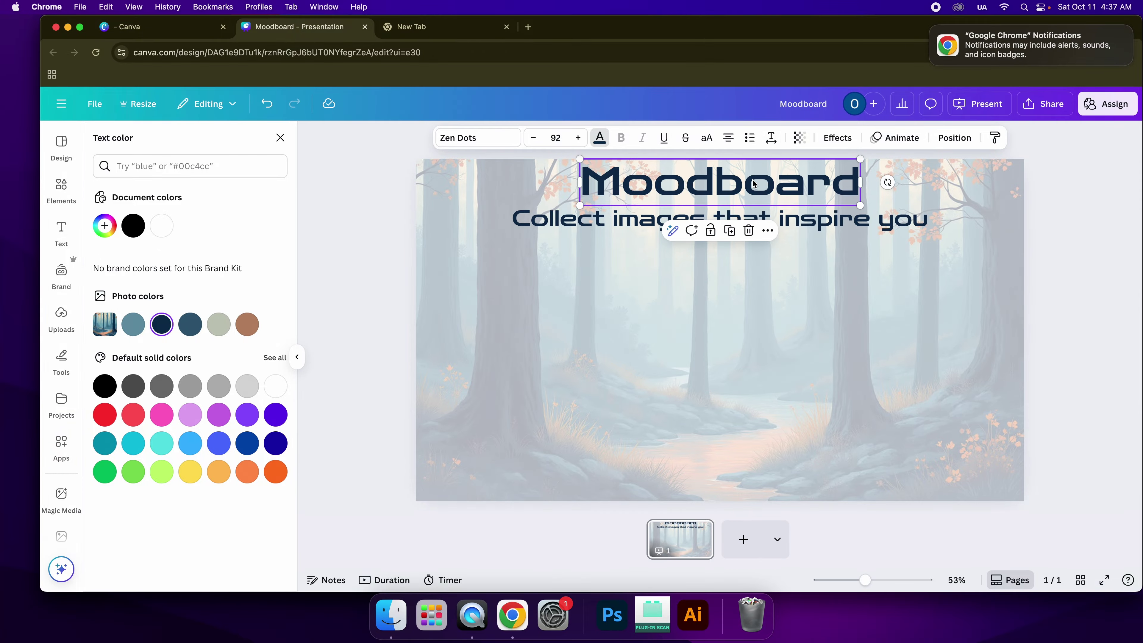
left_click(770, 137)
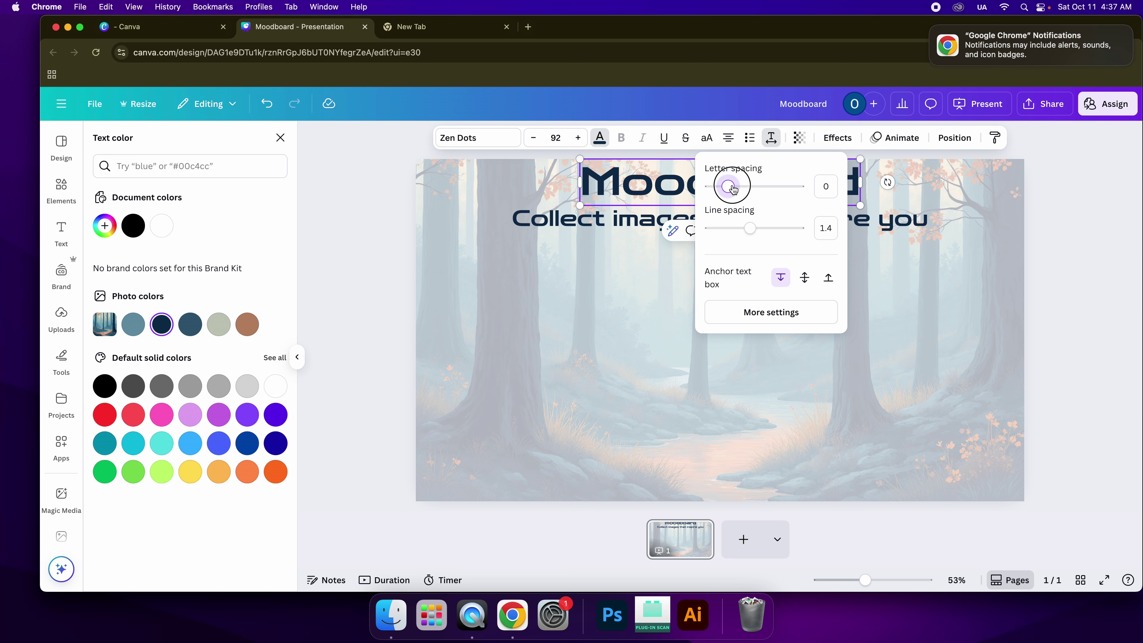
mouse_move(727, 184)
left_mouse_down()
mouse_move(785, 189)
mouse_move(731, 185)
left_mouse_up()
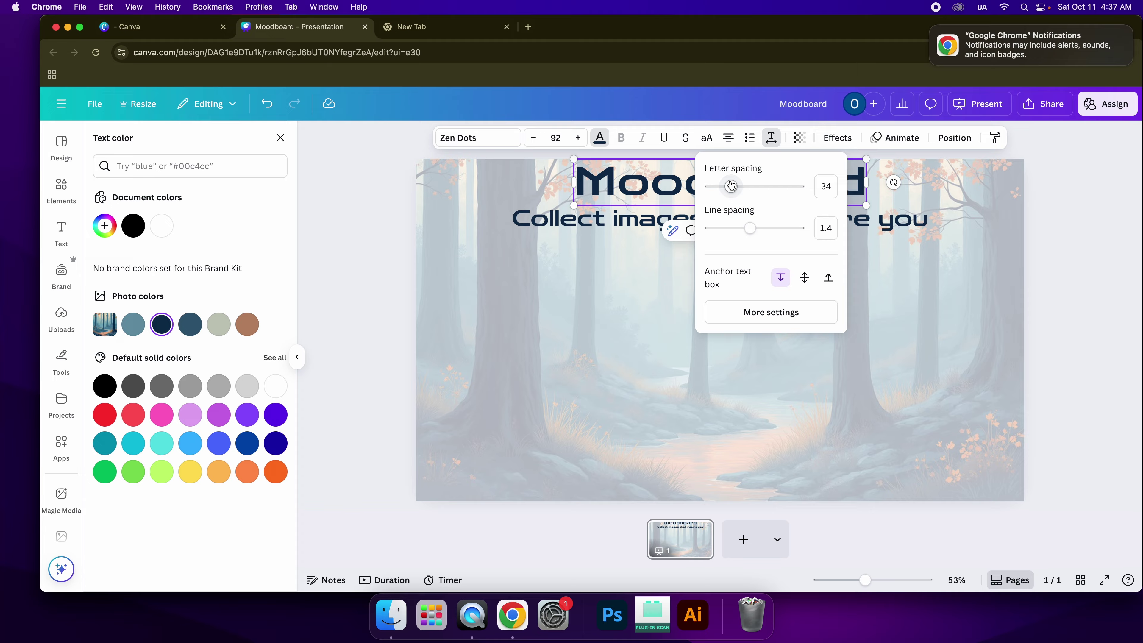
left_click(781, 313)
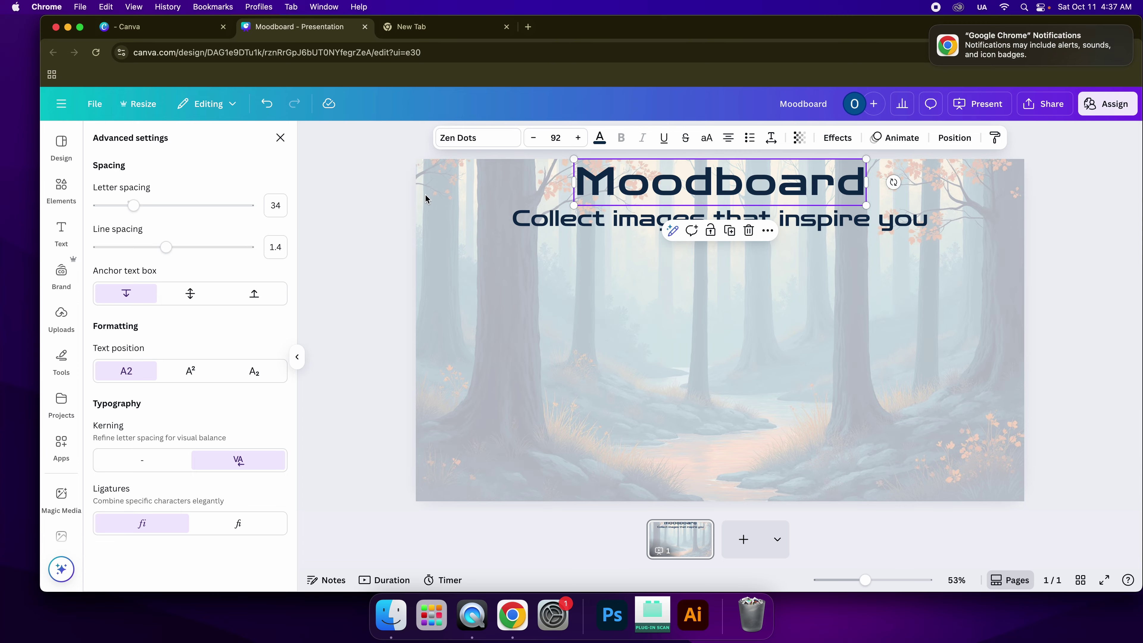
left_click(280, 139)
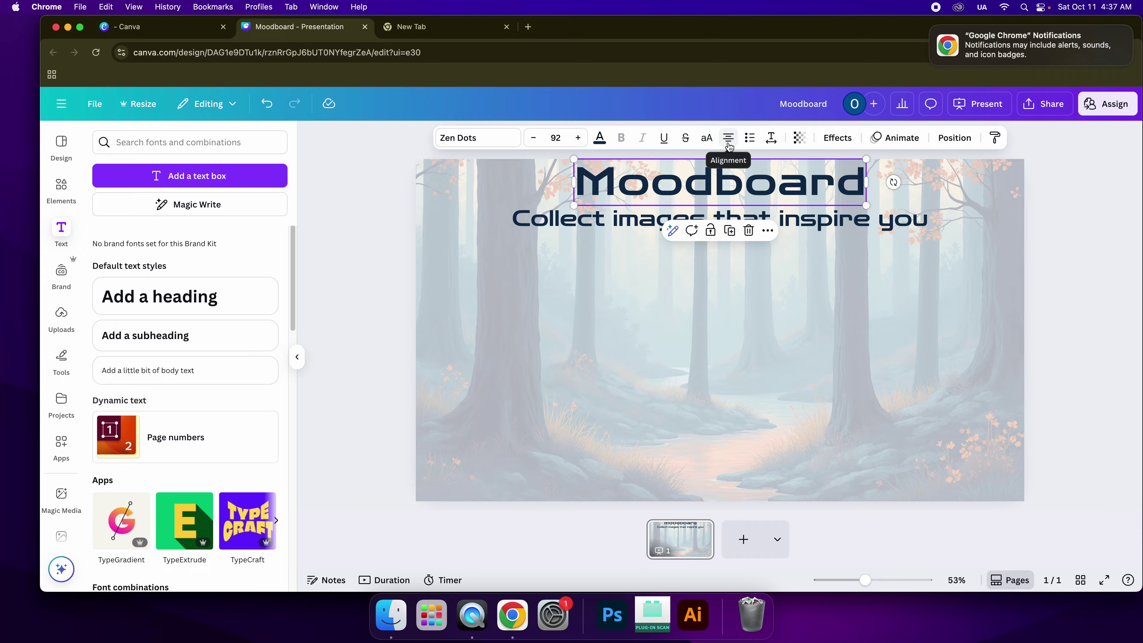
- Apply a Shadow effect to the Moodboard heading with blur 18 and a yellow shadow colour
left_click(828, 148)
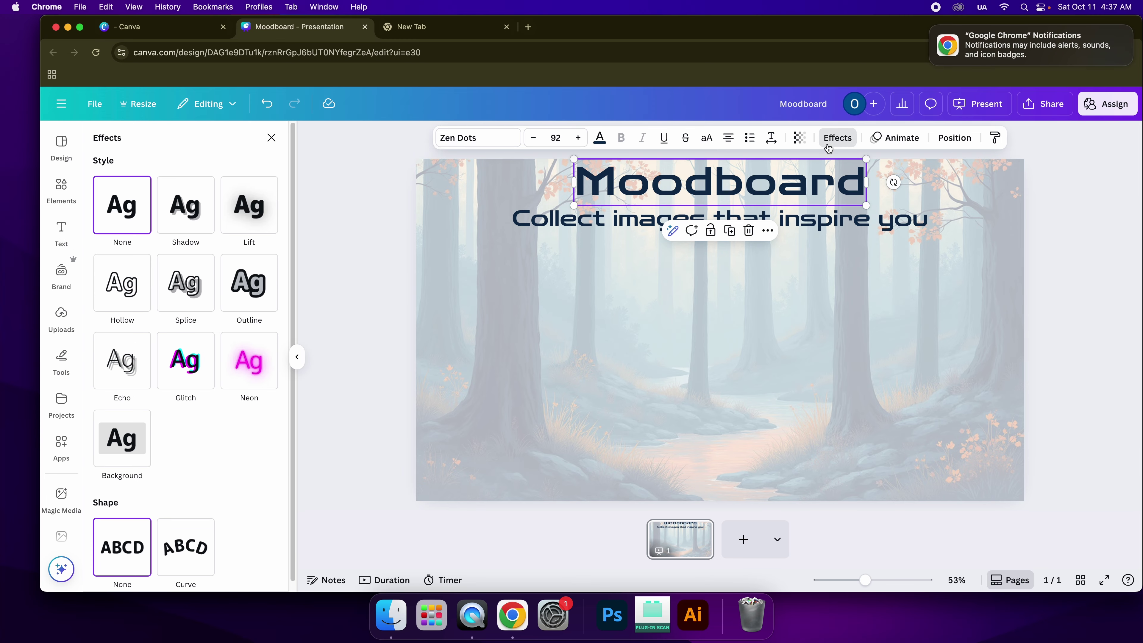
left_click(203, 220)
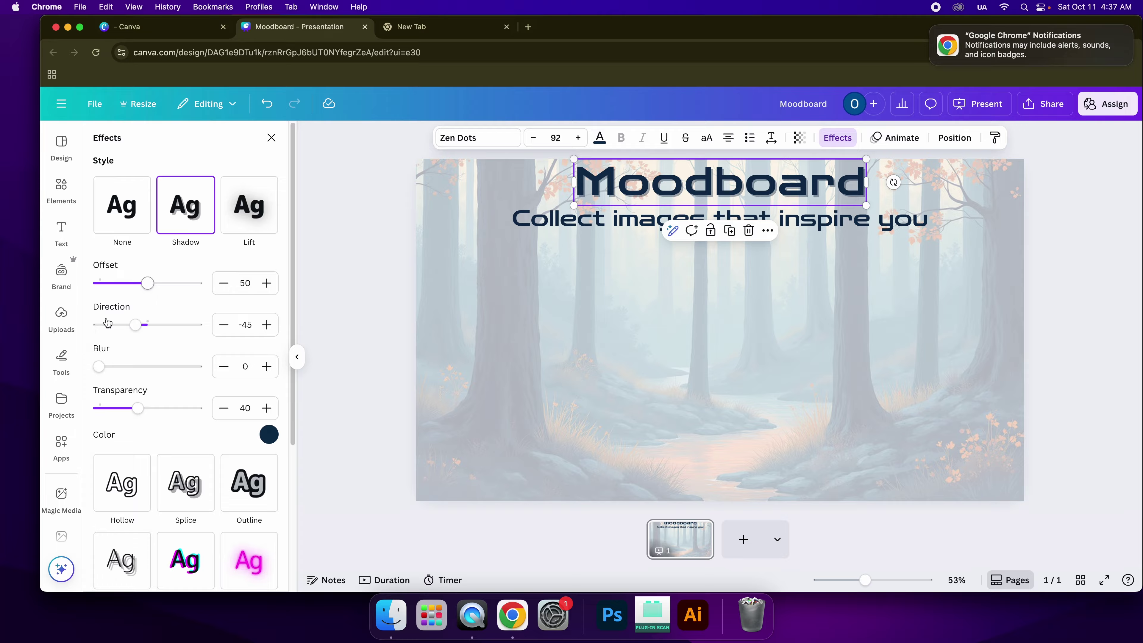
mouse_move(98, 366)
left_mouse_down()
mouse_move(221, 367)
mouse_move(116, 365)
left_mouse_up()
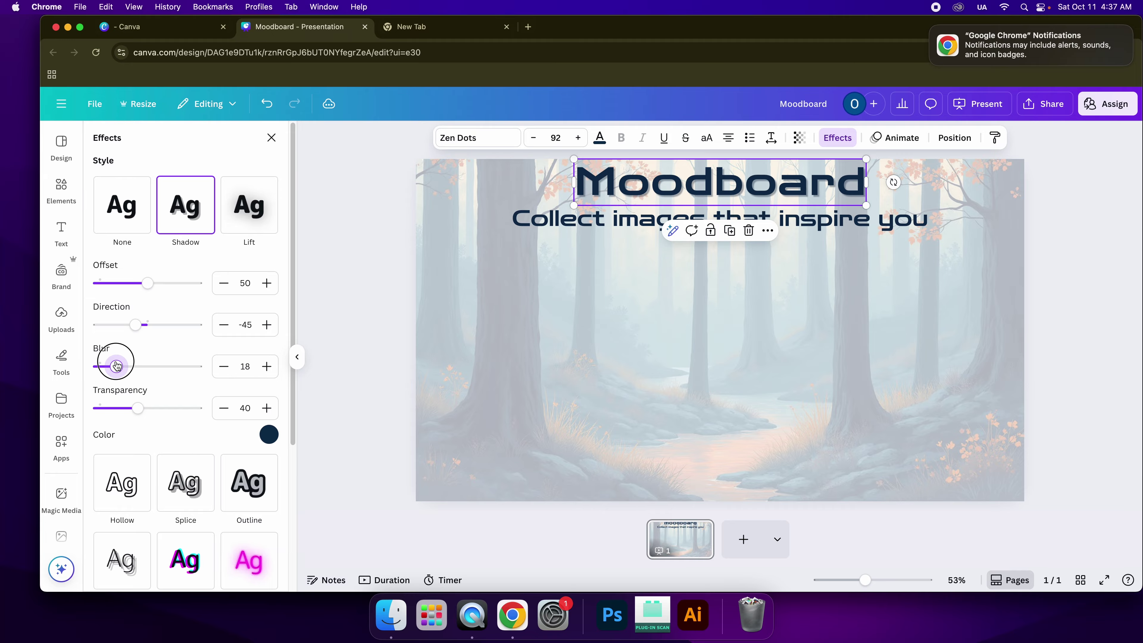
left_click(262, 432)
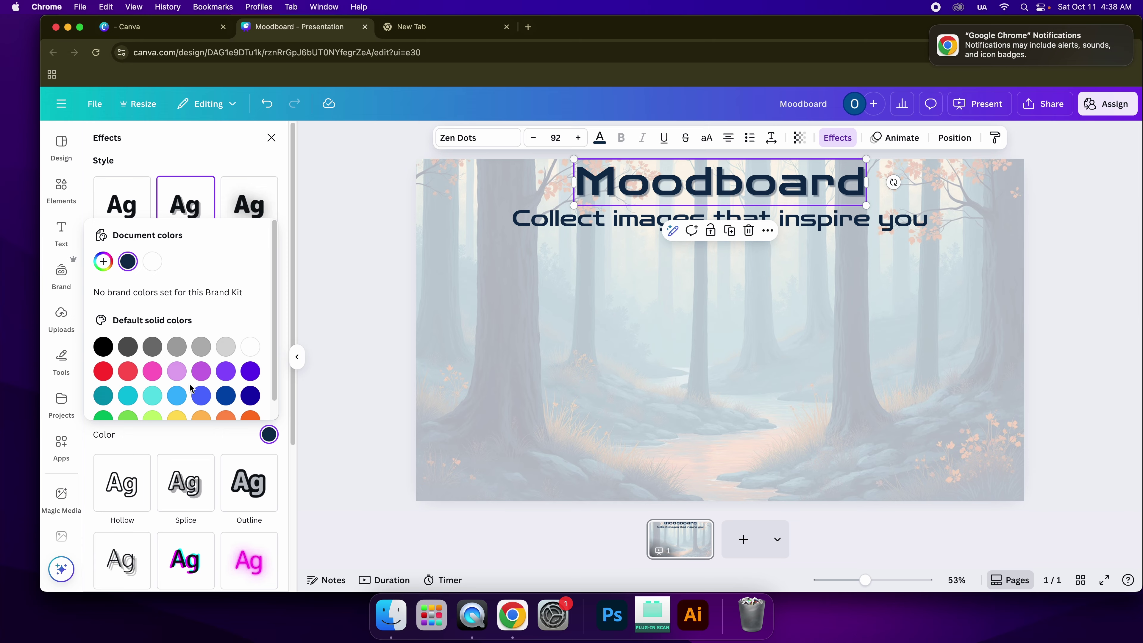
left_click(176, 415)
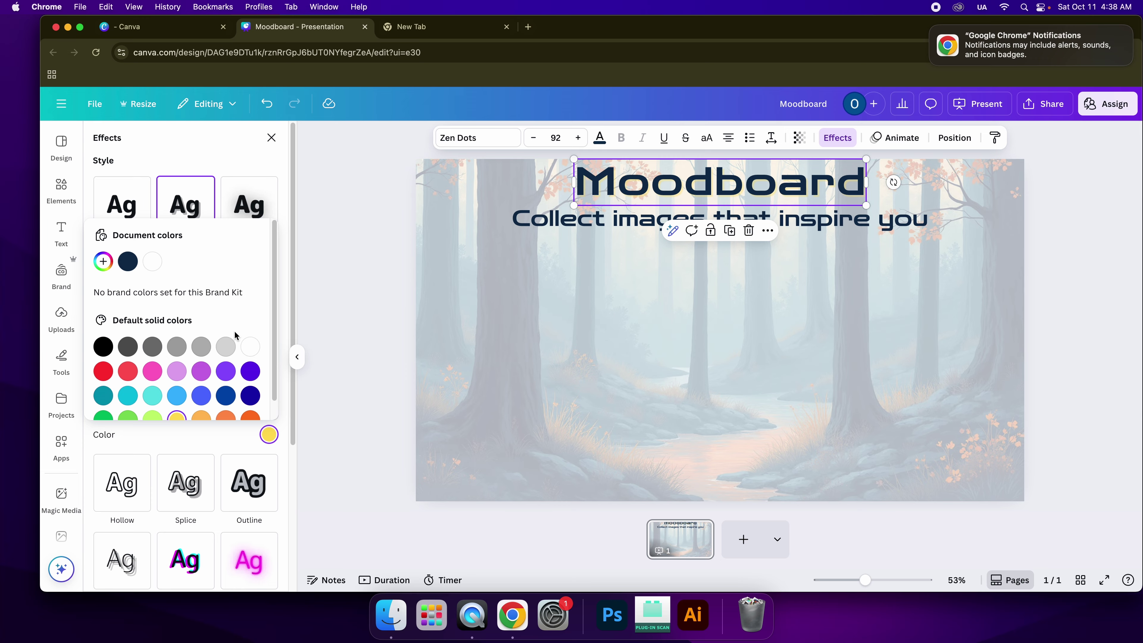
left_click(285, 284)
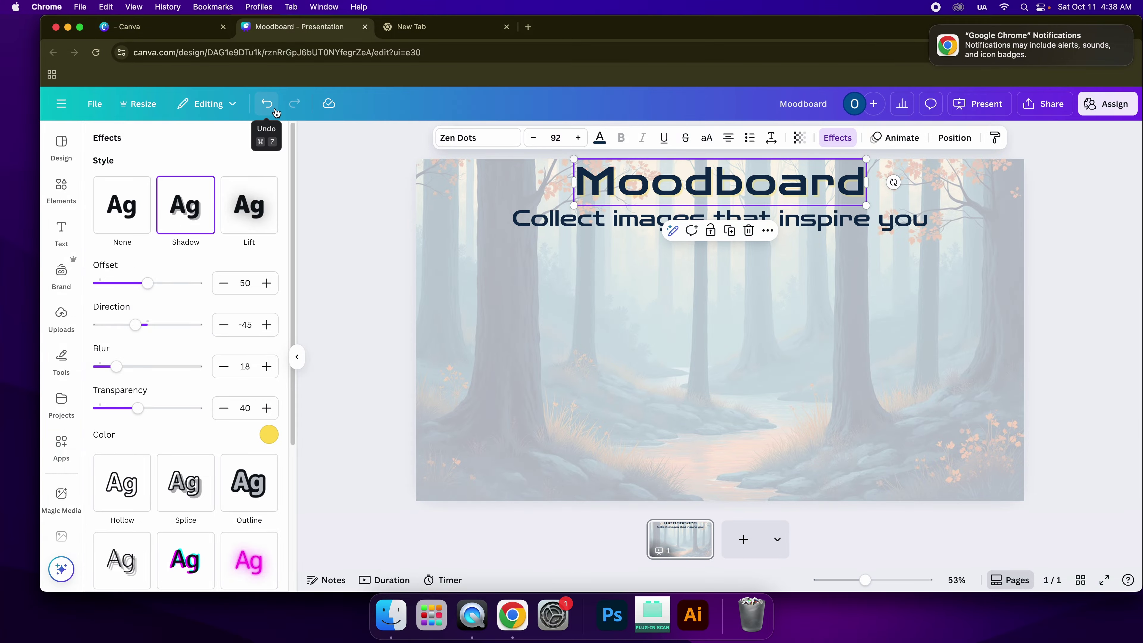
left_click(273, 138)
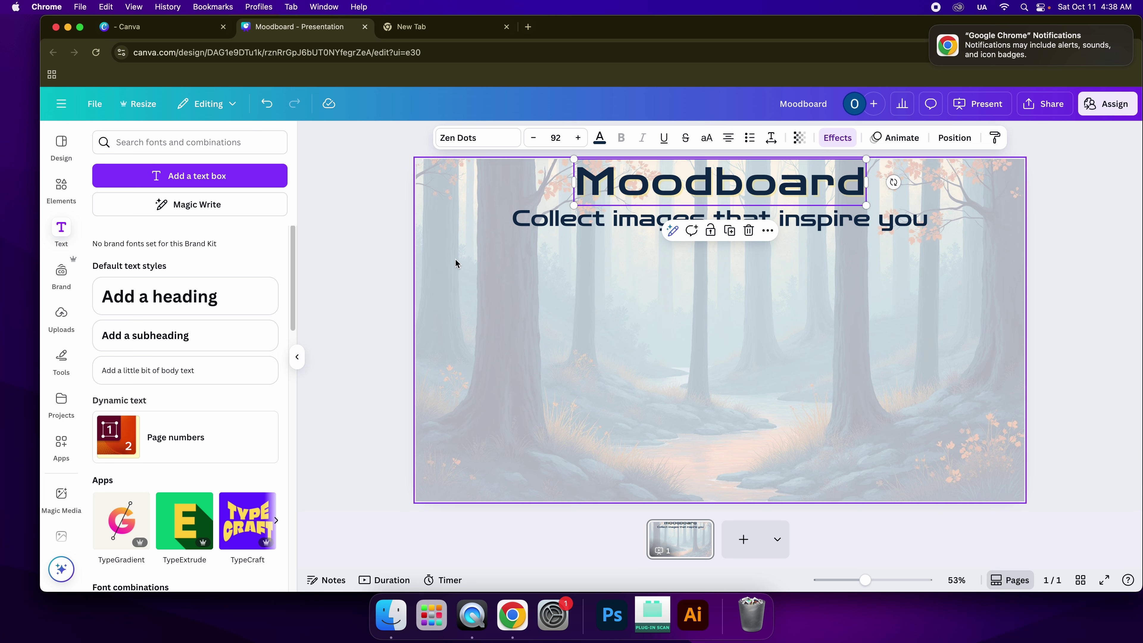
- Browse the shapes library, add a rounded square from the basic shapes to the page, and fill it white
left_click(64, 198)
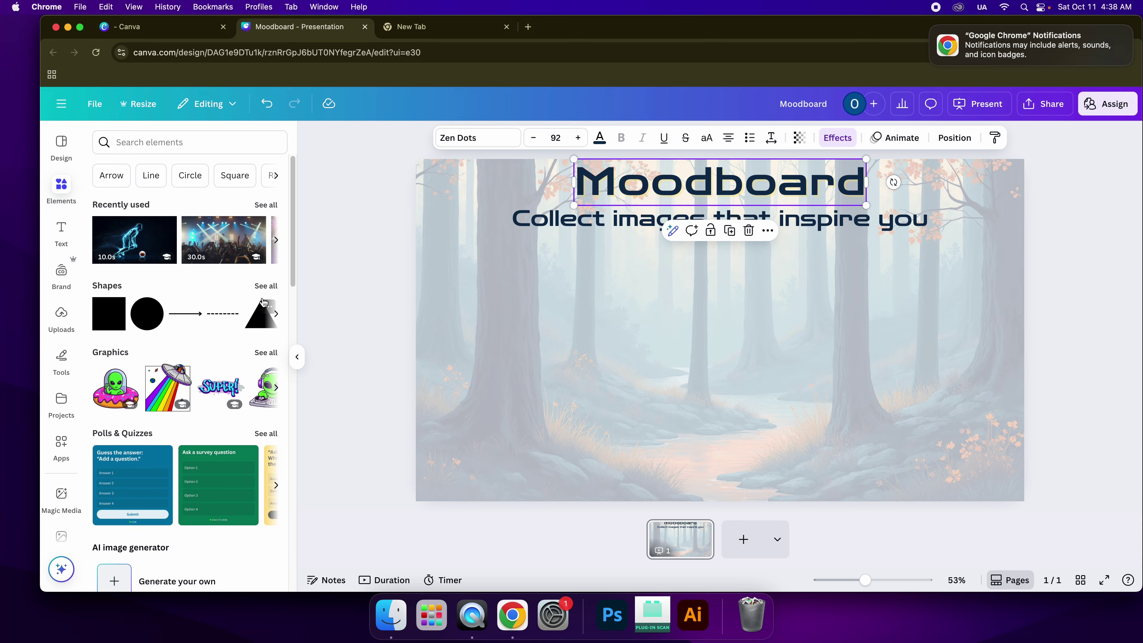
left_click(266, 286)
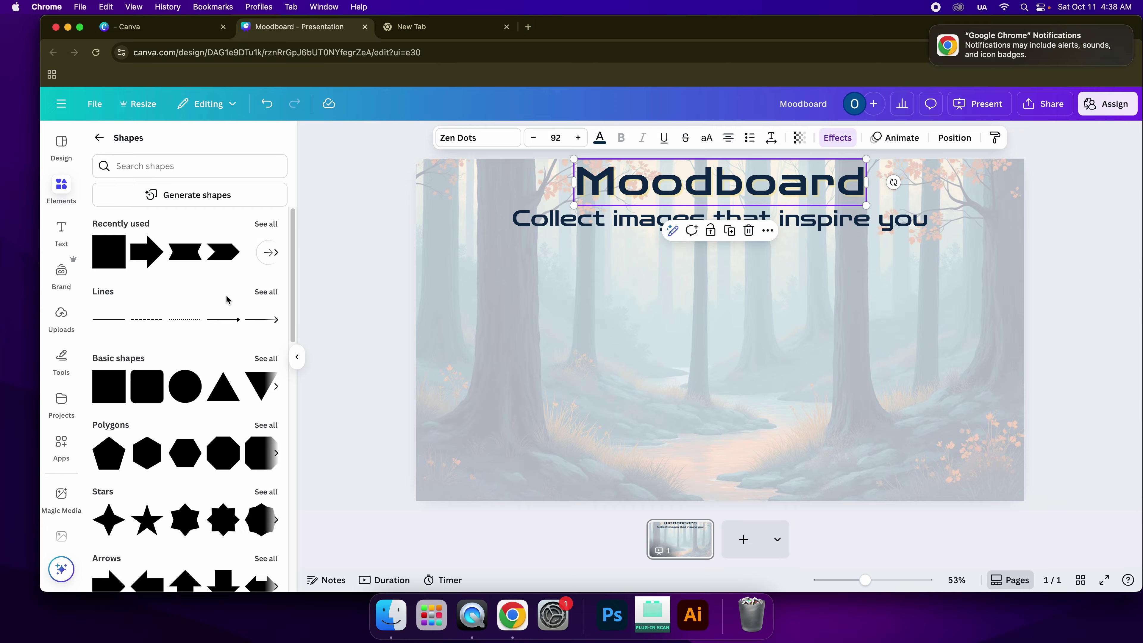
scroll(216, 392, "down", 10)
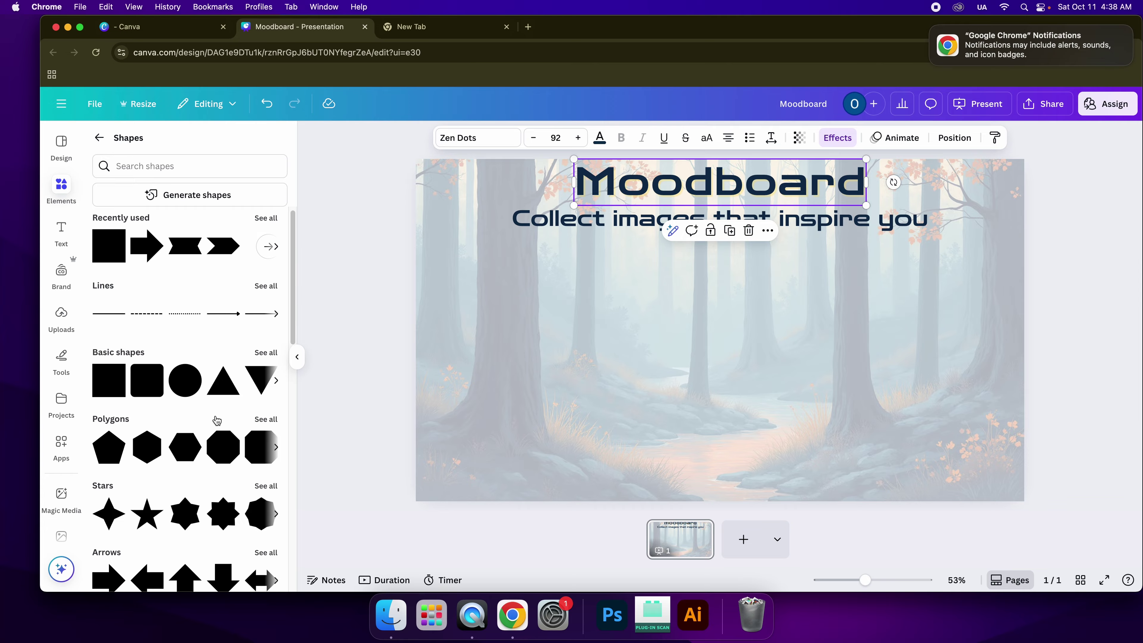
scroll(173, 398, "down", 3)
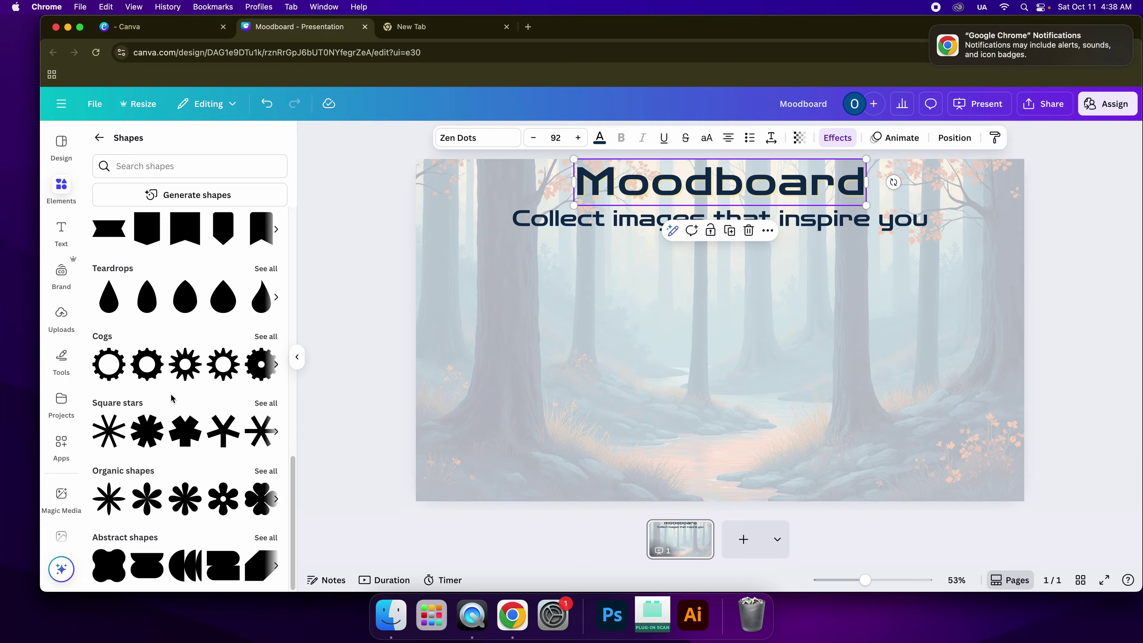
scroll(169, 392, "up", 10)
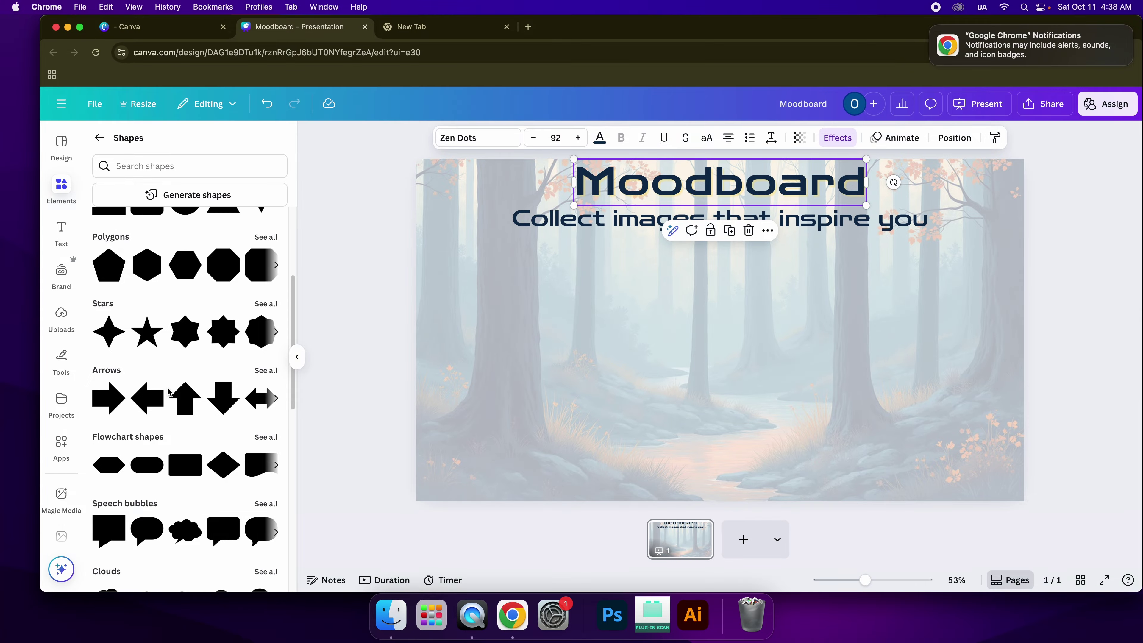
scroll(170, 389, "down", 10)
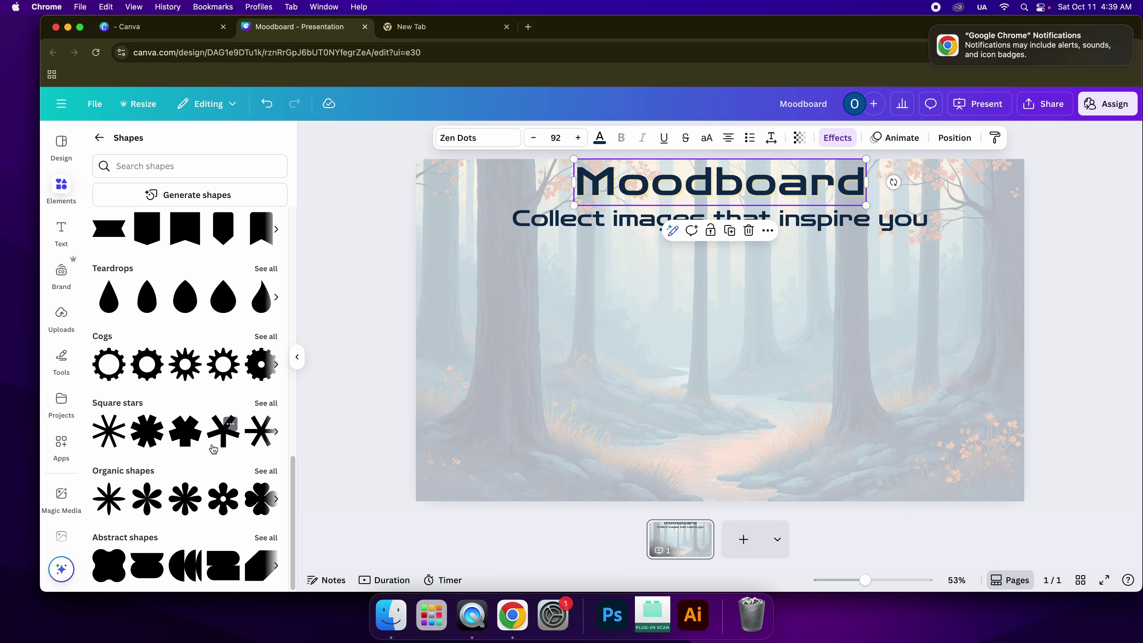
scroll(214, 448, "up", 6)
scroll(213, 449, "up", 6)
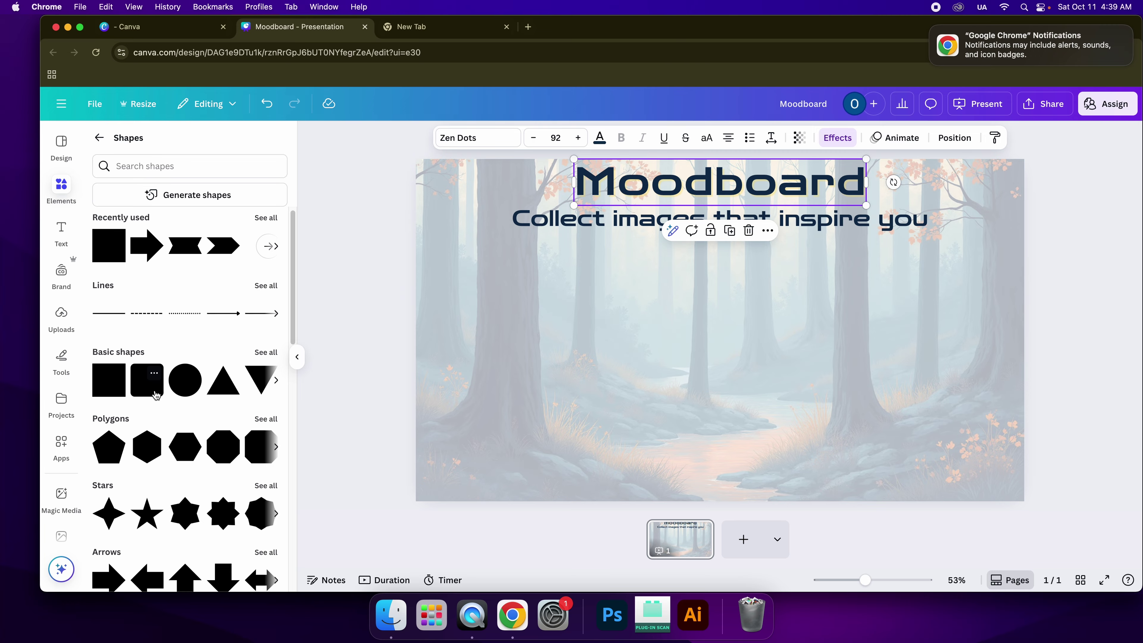
left_click(155, 395)
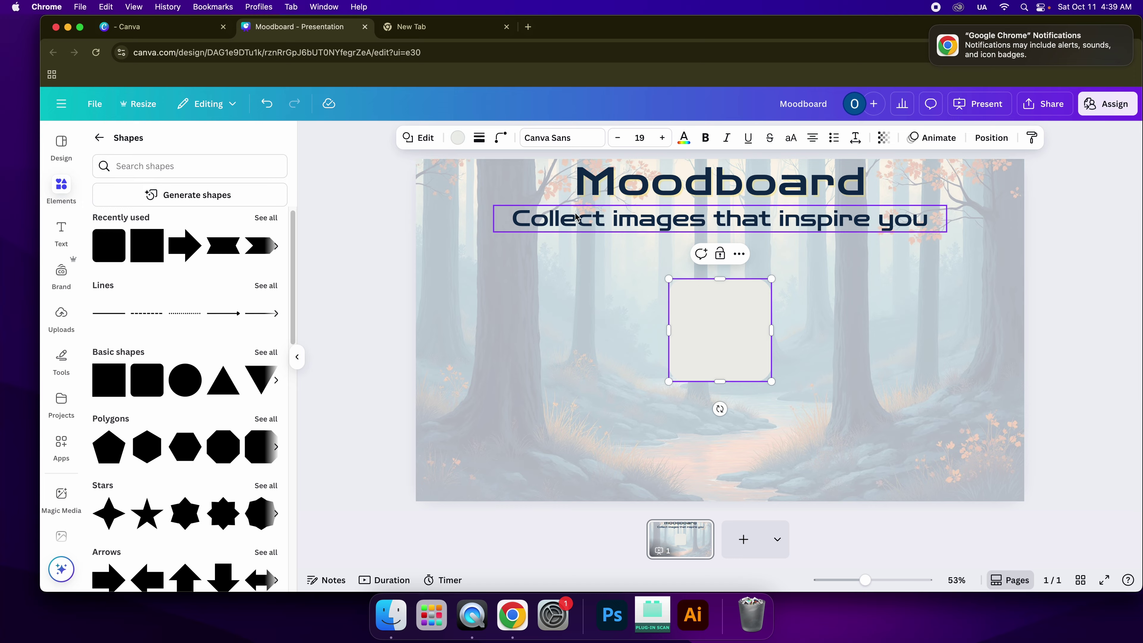
left_click(456, 138)
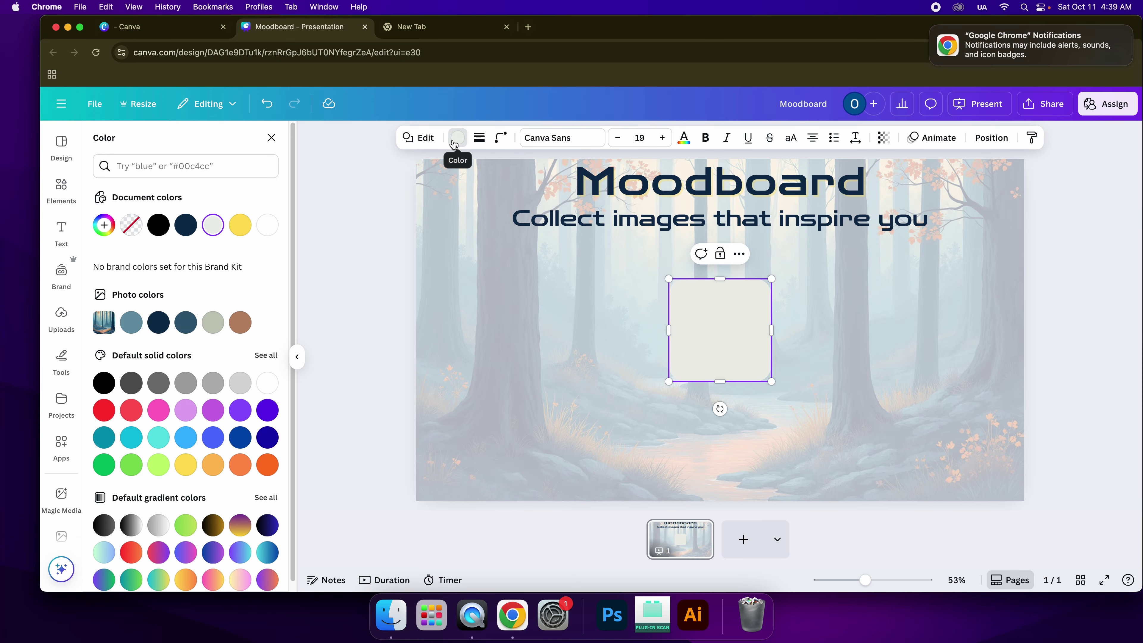
left_click(265, 226)
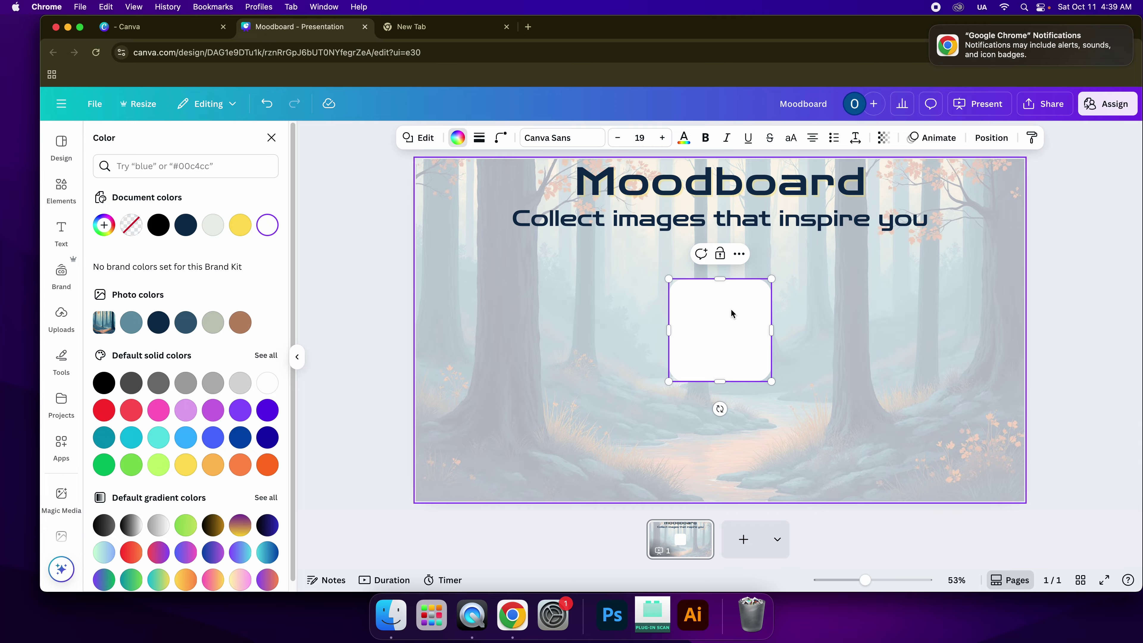
- Move the white rounded square to the page's left side below the subheading and widen it into a rectangular card
left_click_drag(729, 308, 499, 274)
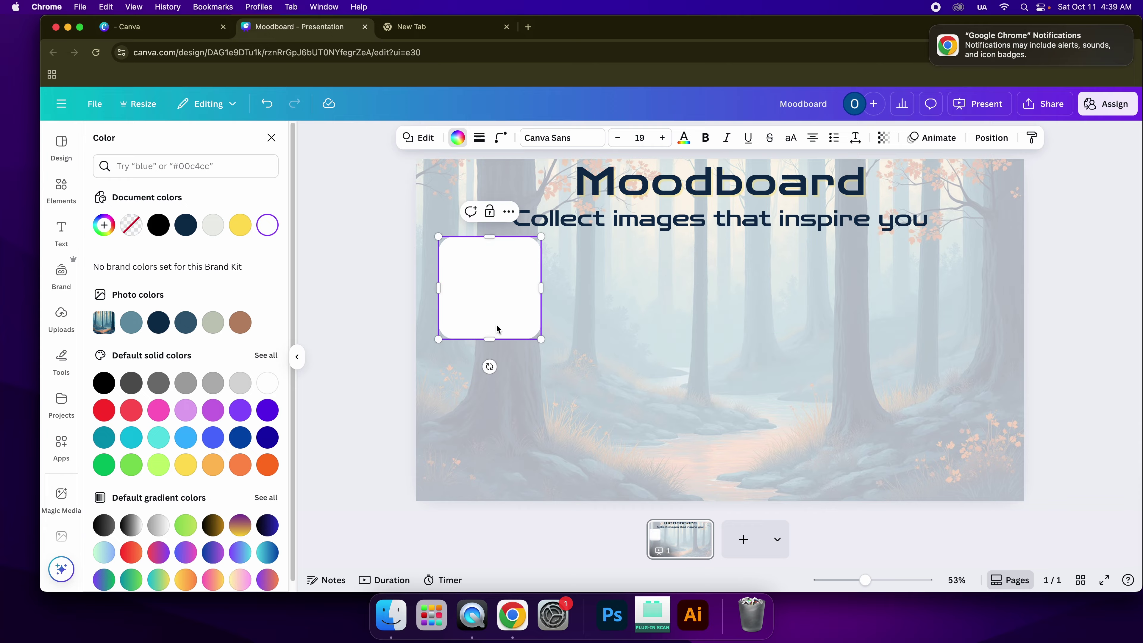
left_click_drag(542, 288, 599, 289)
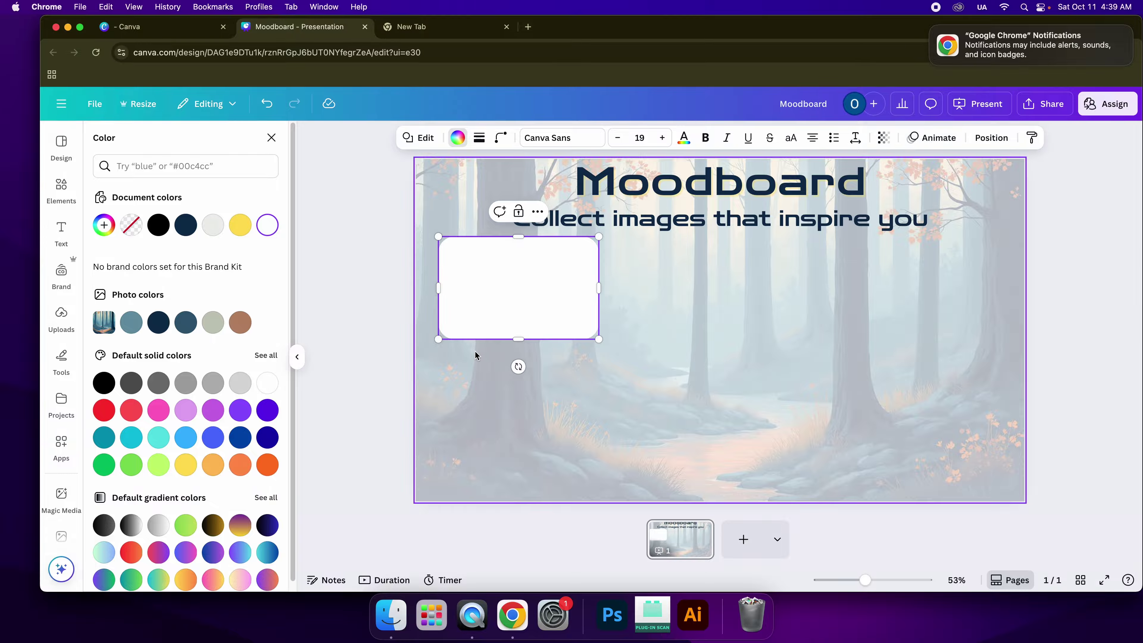
left_click_drag(498, 311, 494, 314)
- Shift the white card slightly down and add a subheading text reading "Collect Textures" directly beneath it
left_click(65, 236)
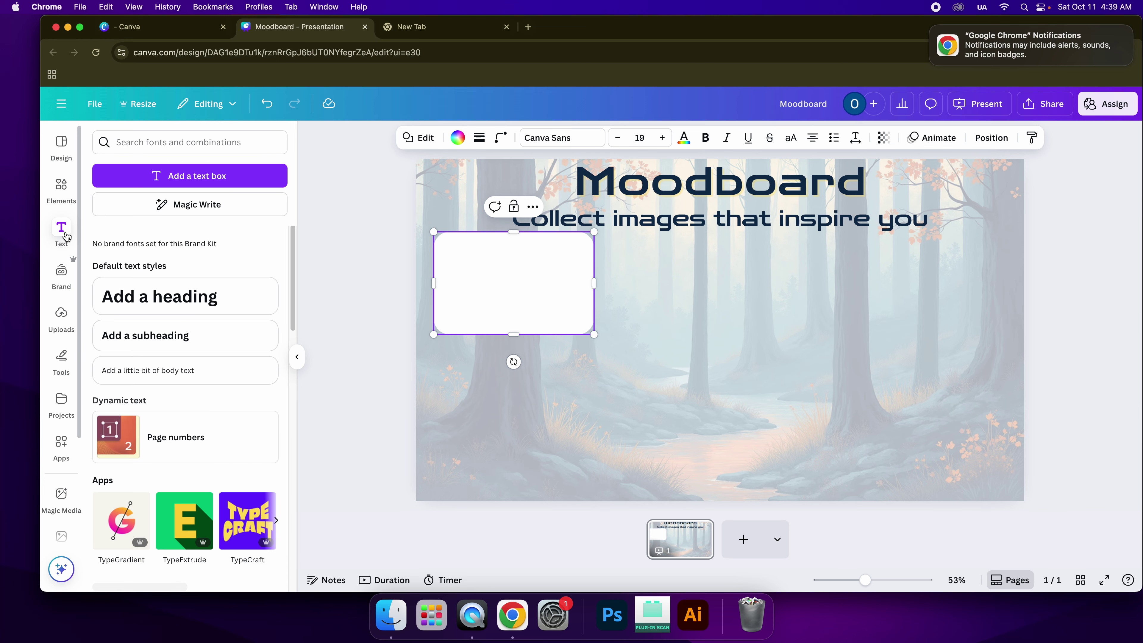
left_click(187, 339)
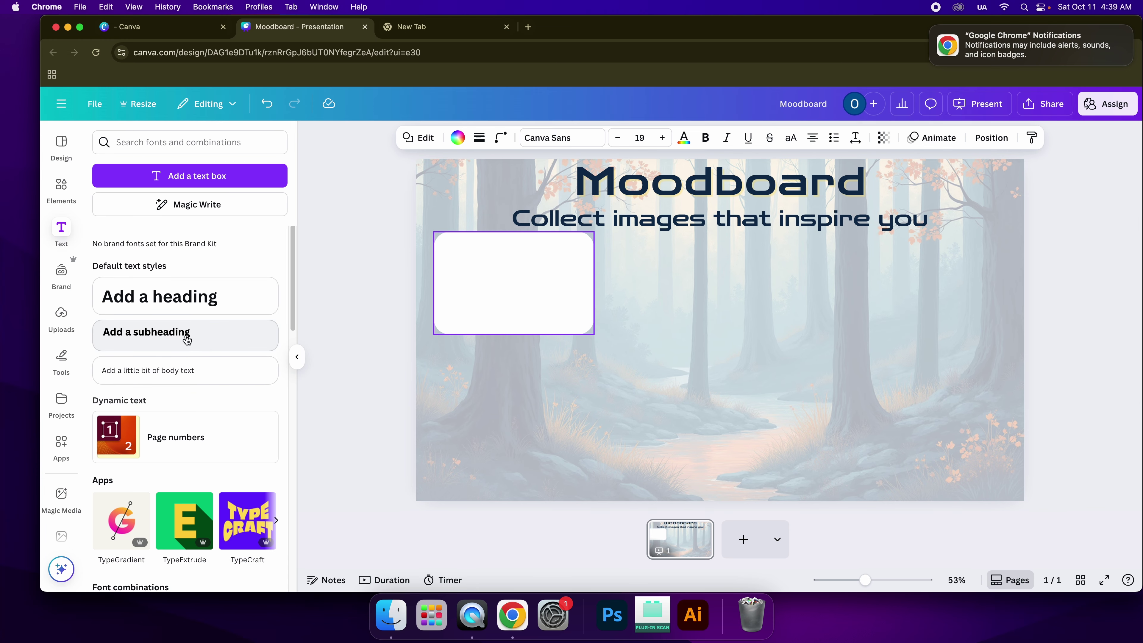
left_click(534, 276)
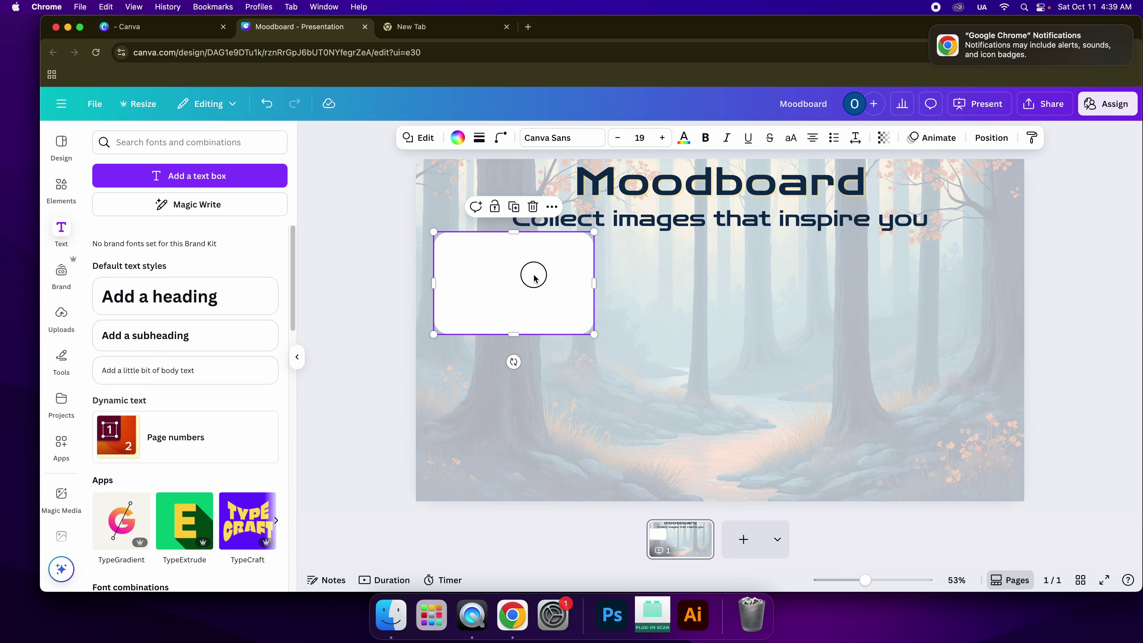
left_click_drag(534, 276, 513, 303)
left_click(168, 339)
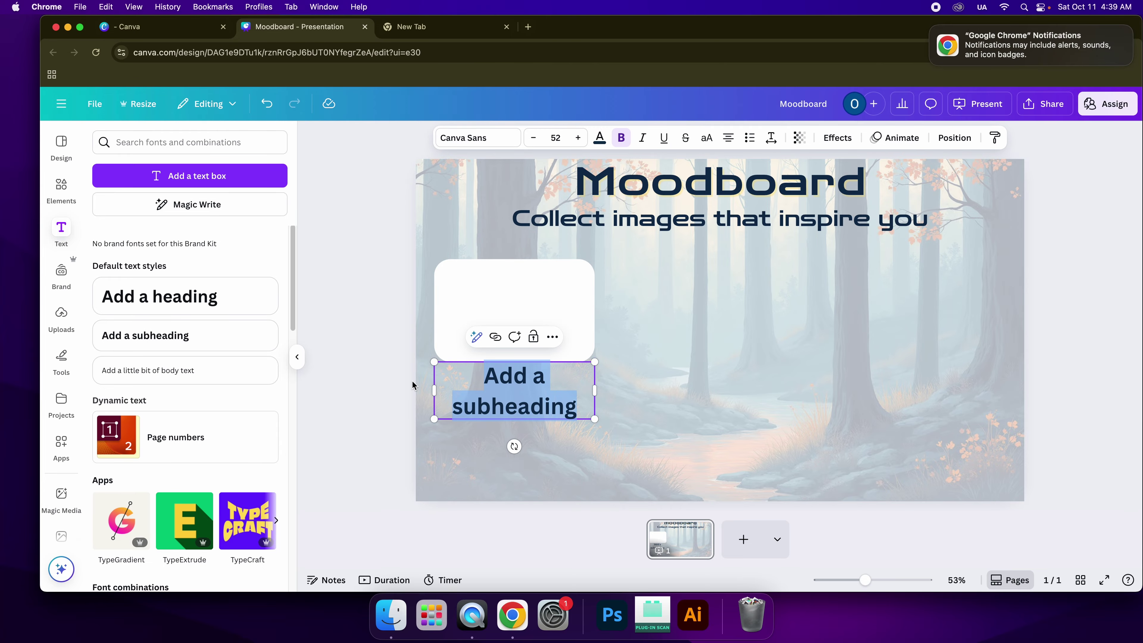
type("Collec")
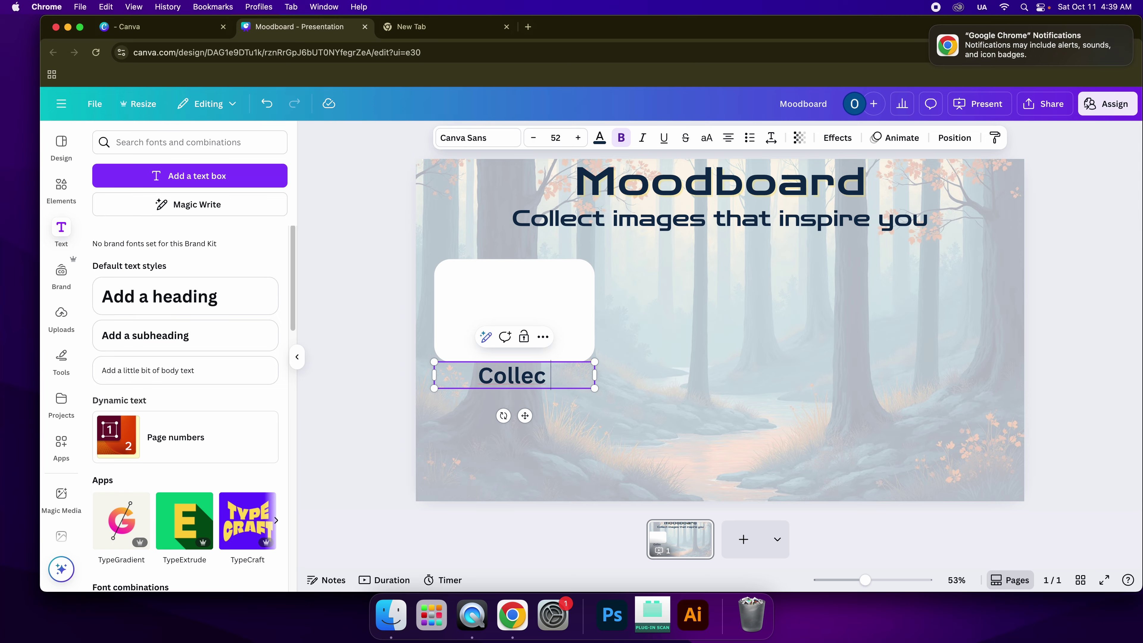
type("t")
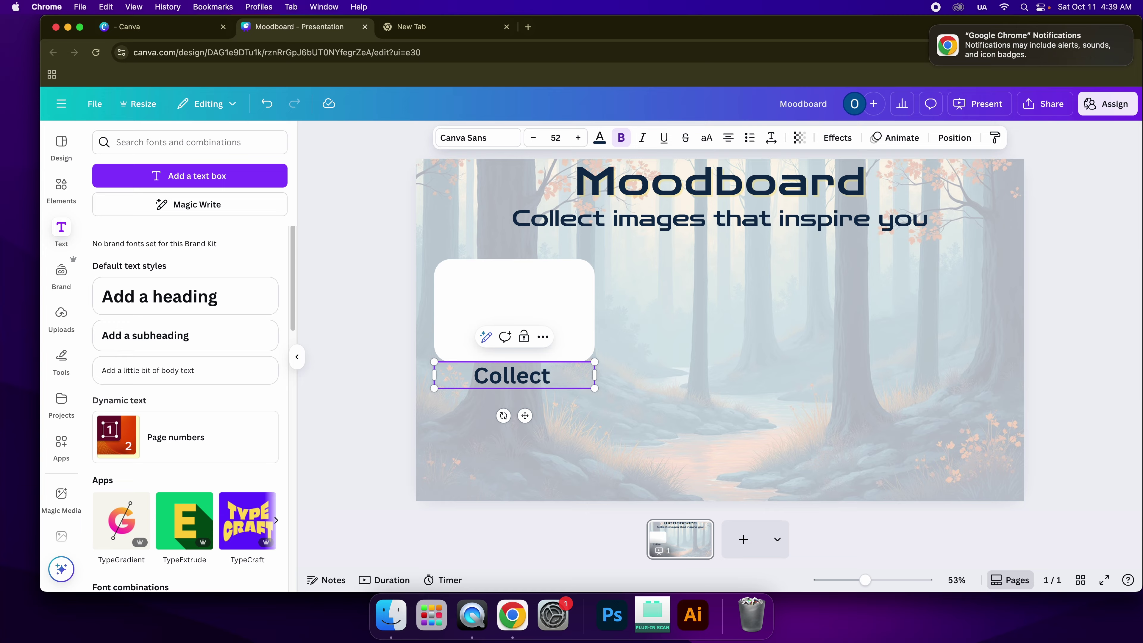
type(" Texture")
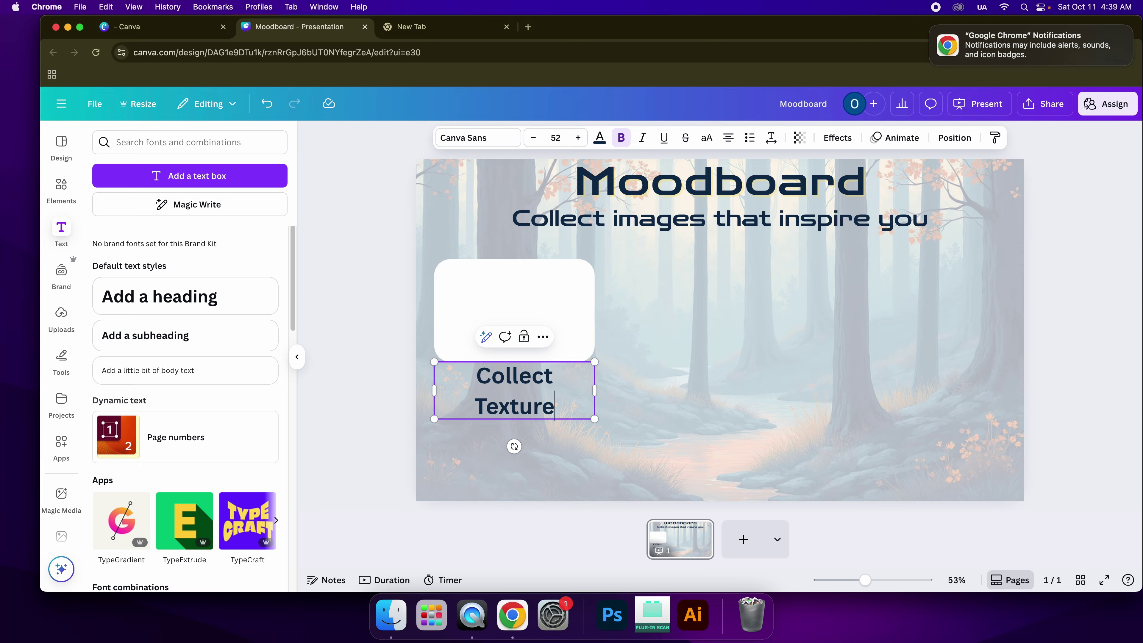
type("s")
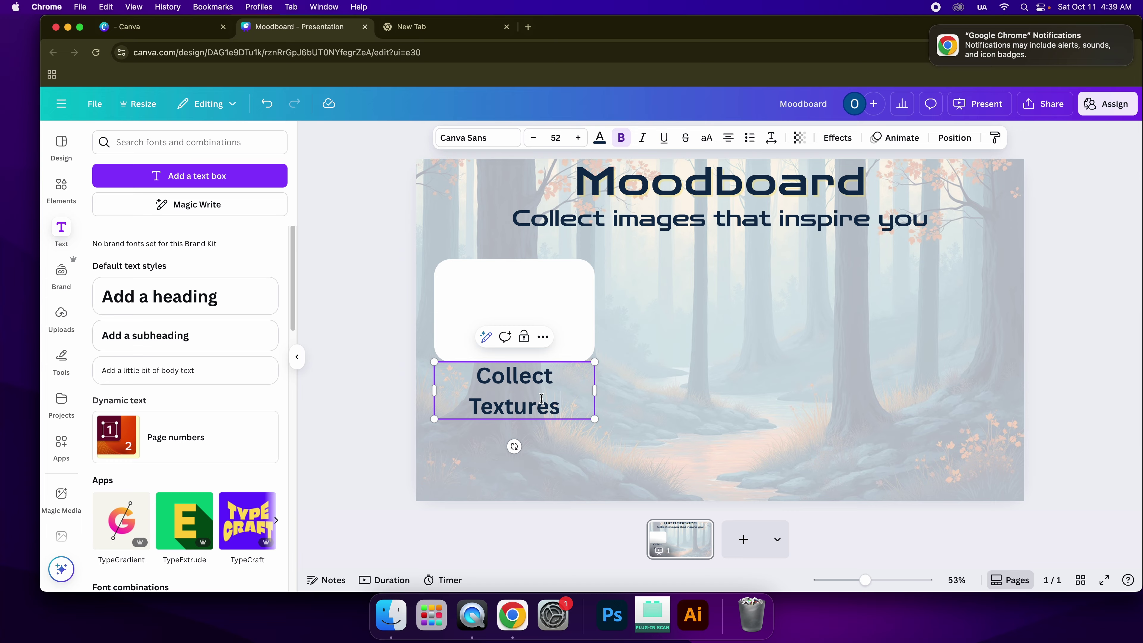
left_click(612, 385)
left_click(574, 398)
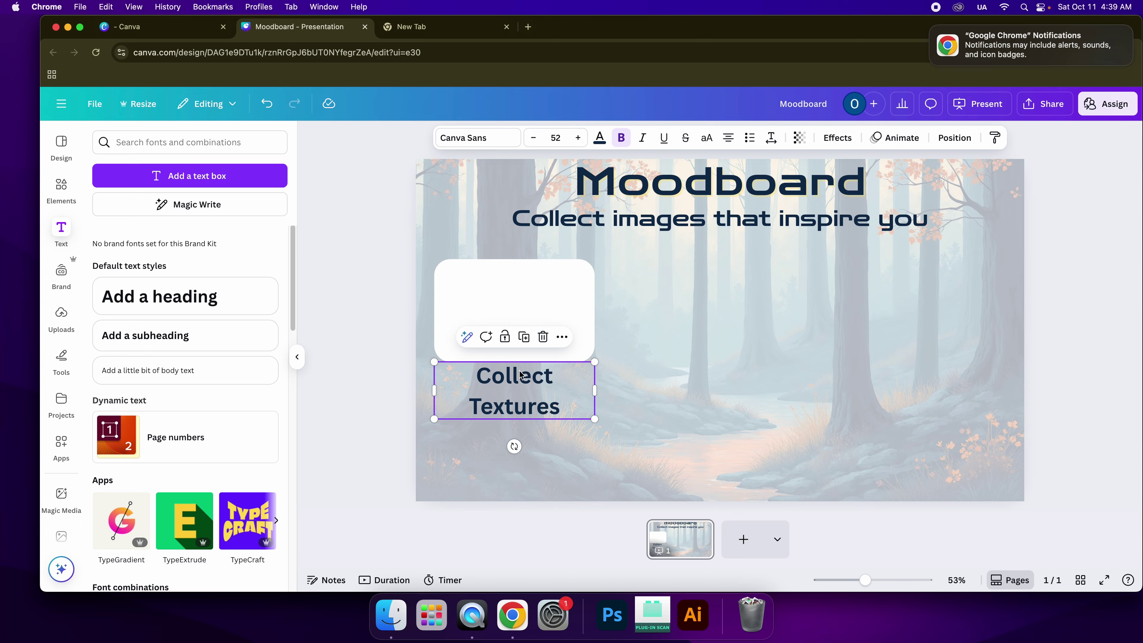
- Shrink the "Collect Textures" caption to font size 35 and change its font to Zen Dots
left_click(534, 138)
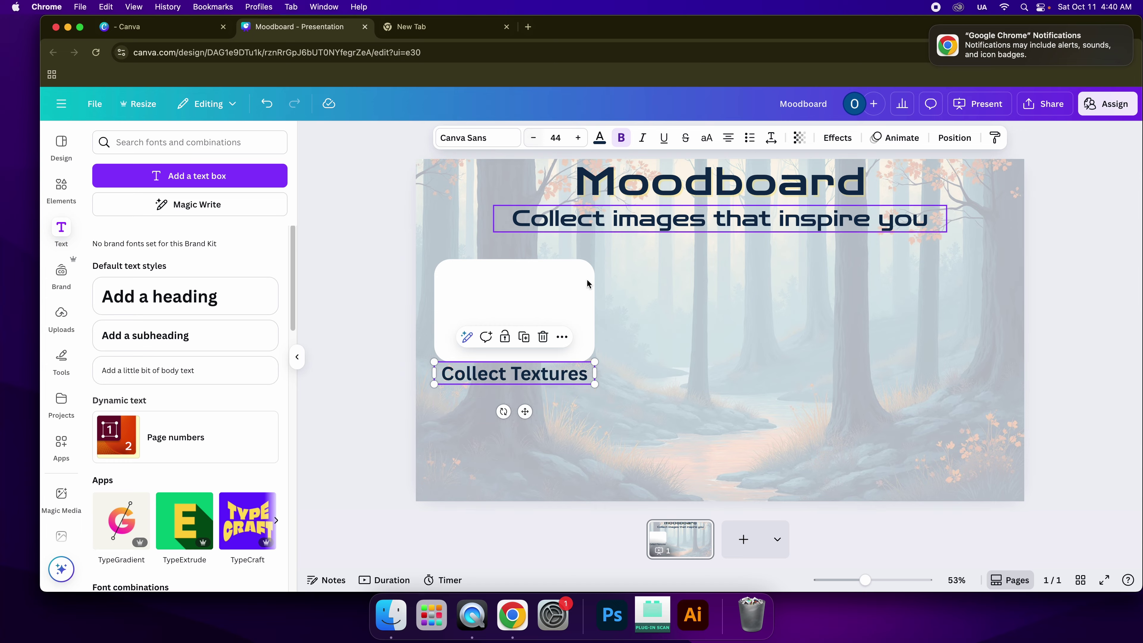
left_click_drag(595, 383, 526, 370)
left_click(492, 143)
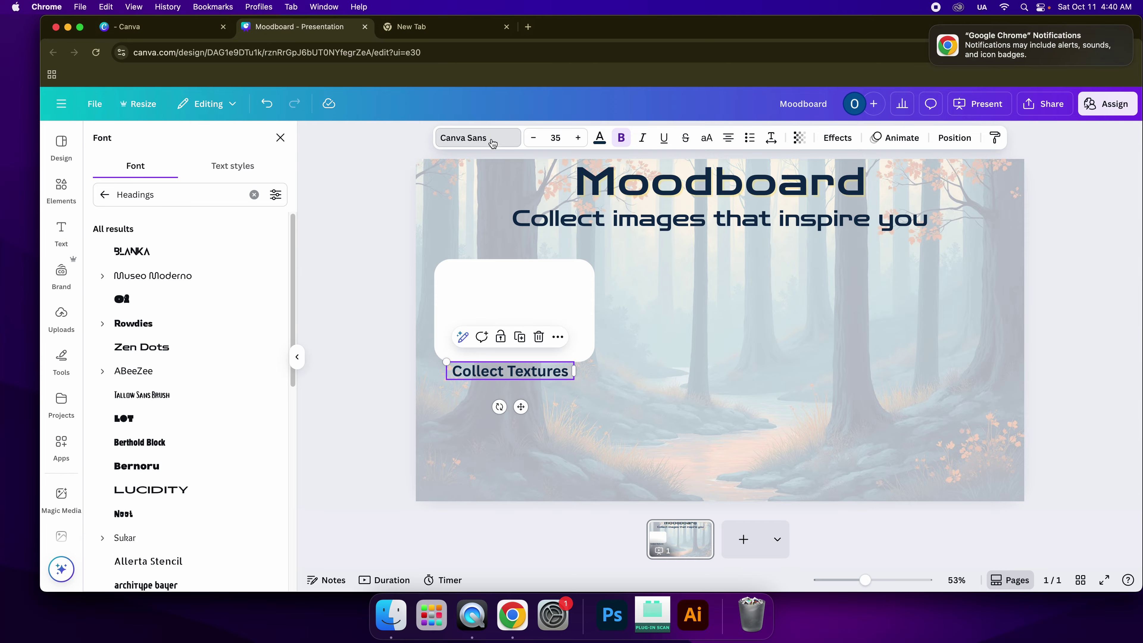
left_click(254, 194)
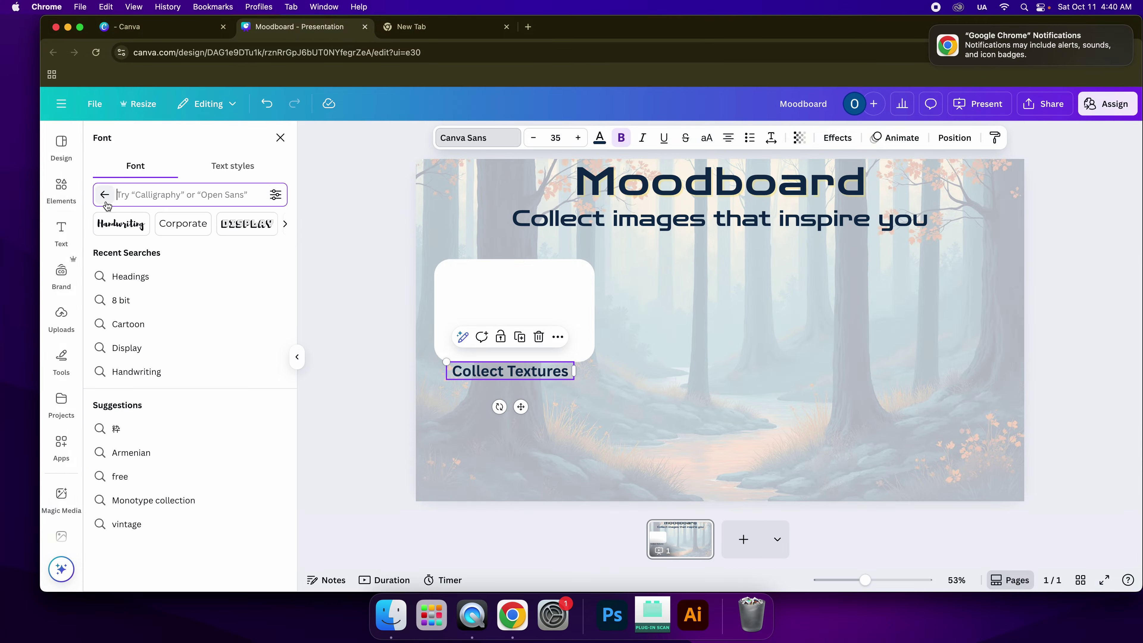
left_click(105, 194)
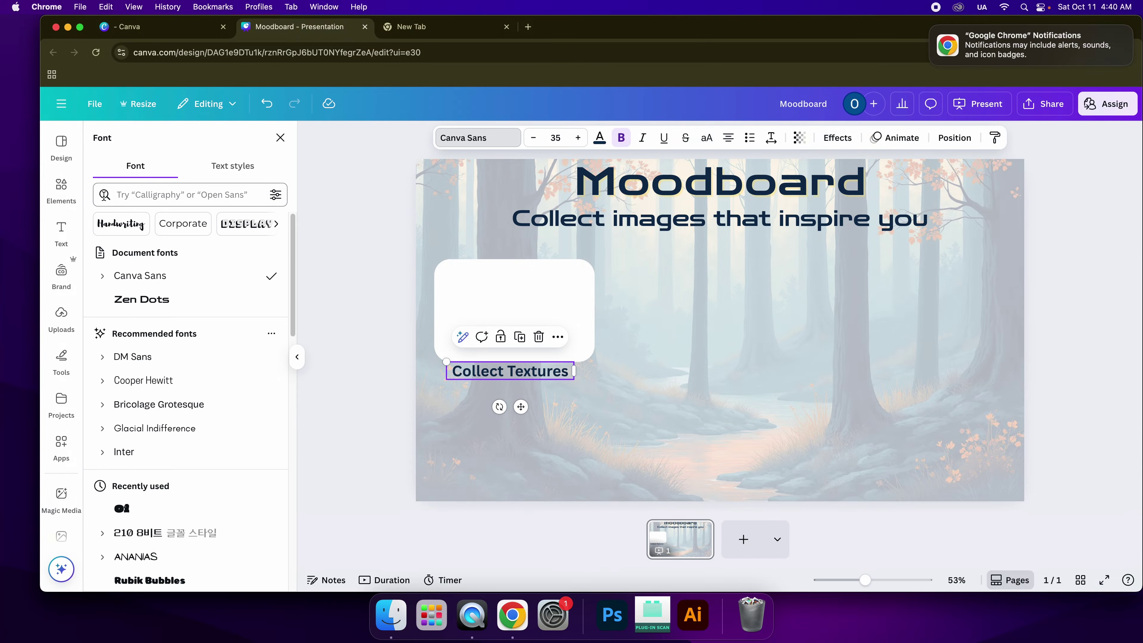
left_click(150, 302)
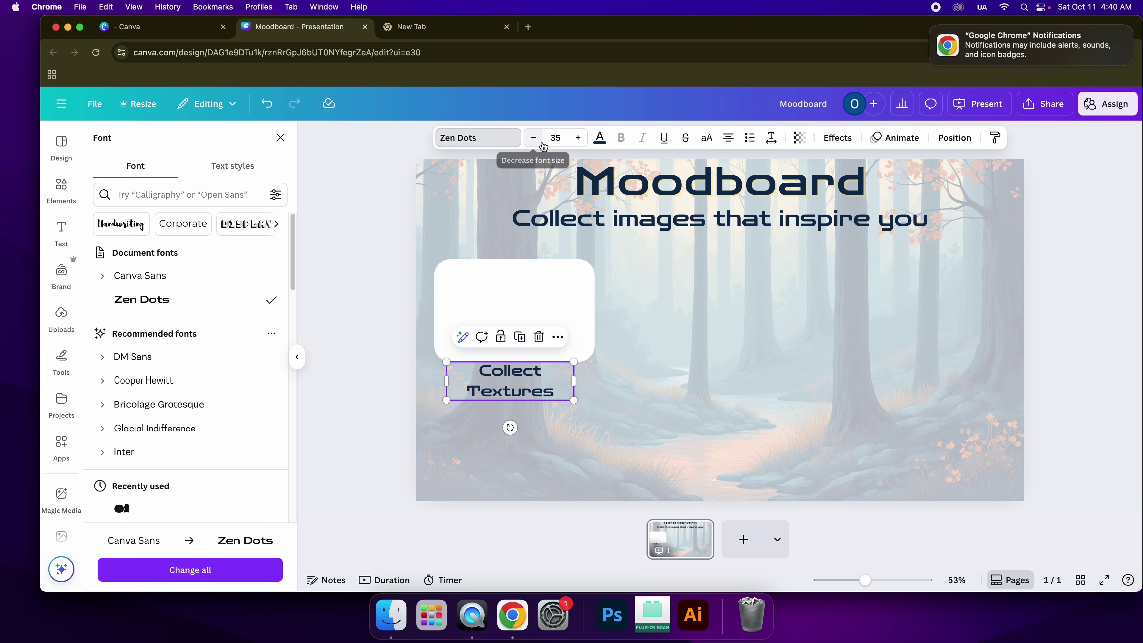
- Reduce the "Collect Textures" caption's font size to 15, then raise it to 24
left_click(557, 138)
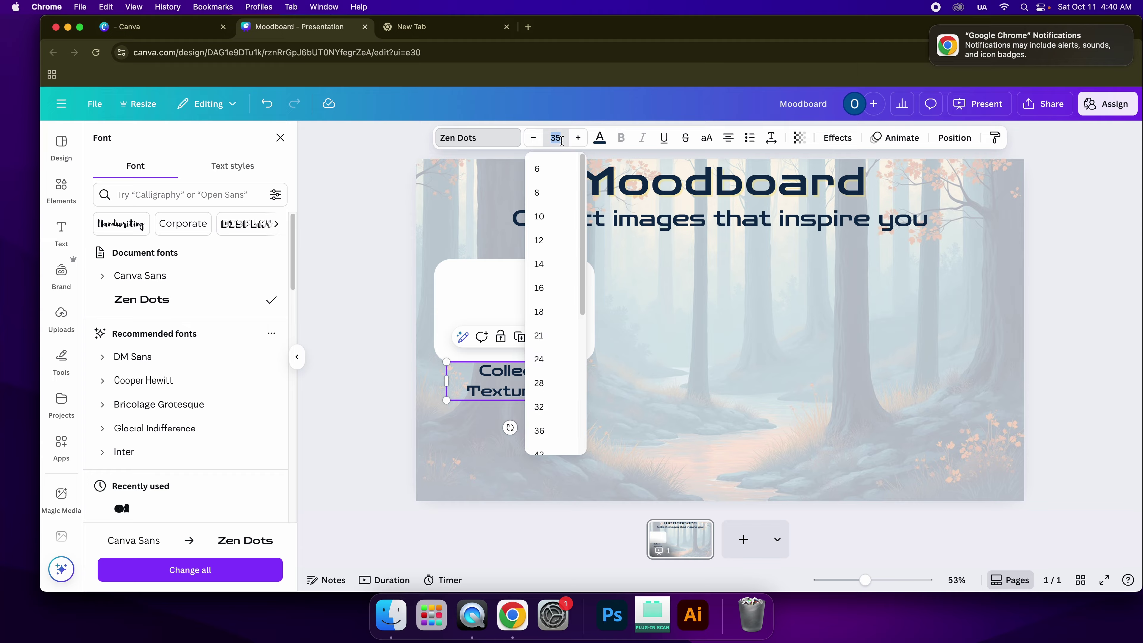
type("15")
key("Return")
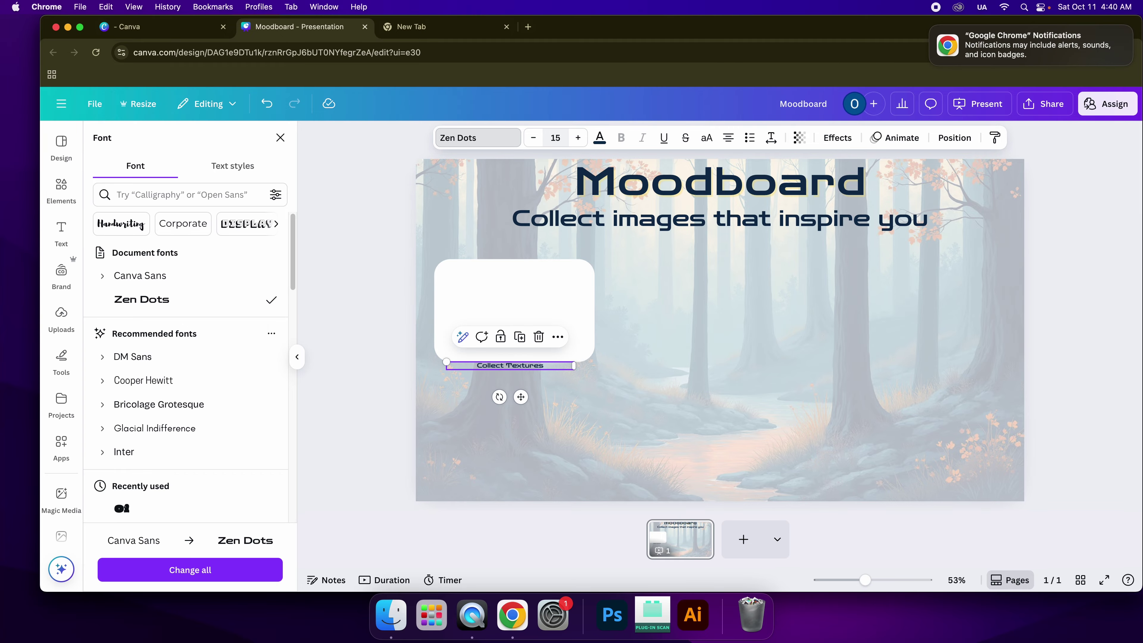
left_click(577, 138)
left_click(578, 138)
left_click(577, 138)
left_click(578, 138)
left_click(577, 137)
left_click(577, 137)
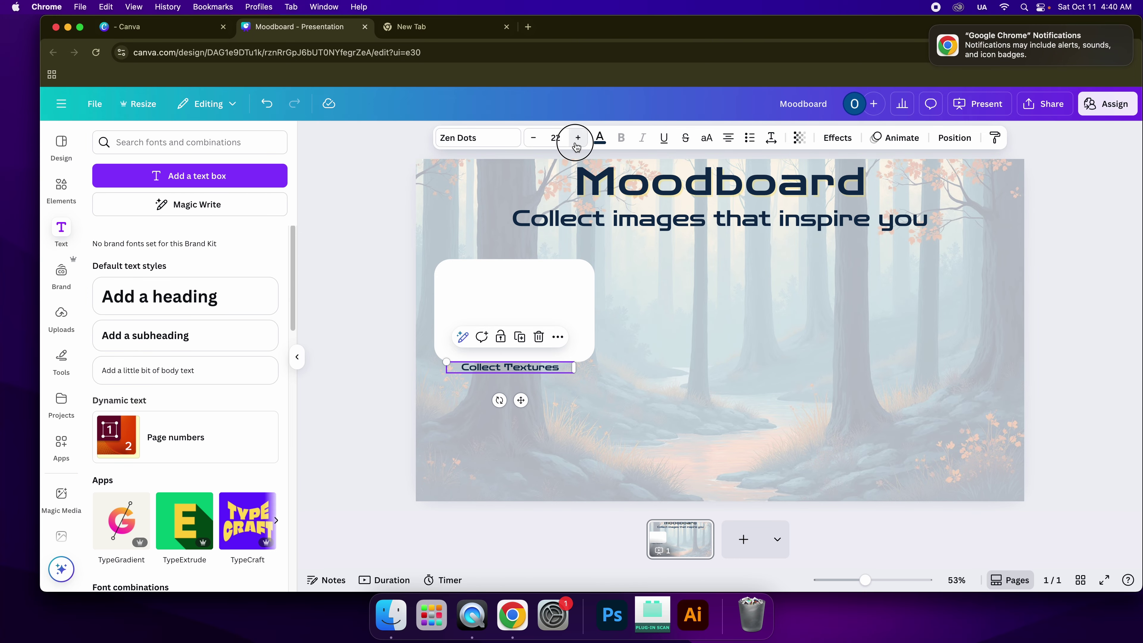
left_click(578, 138)
left_click(577, 138)
left_click(578, 137)
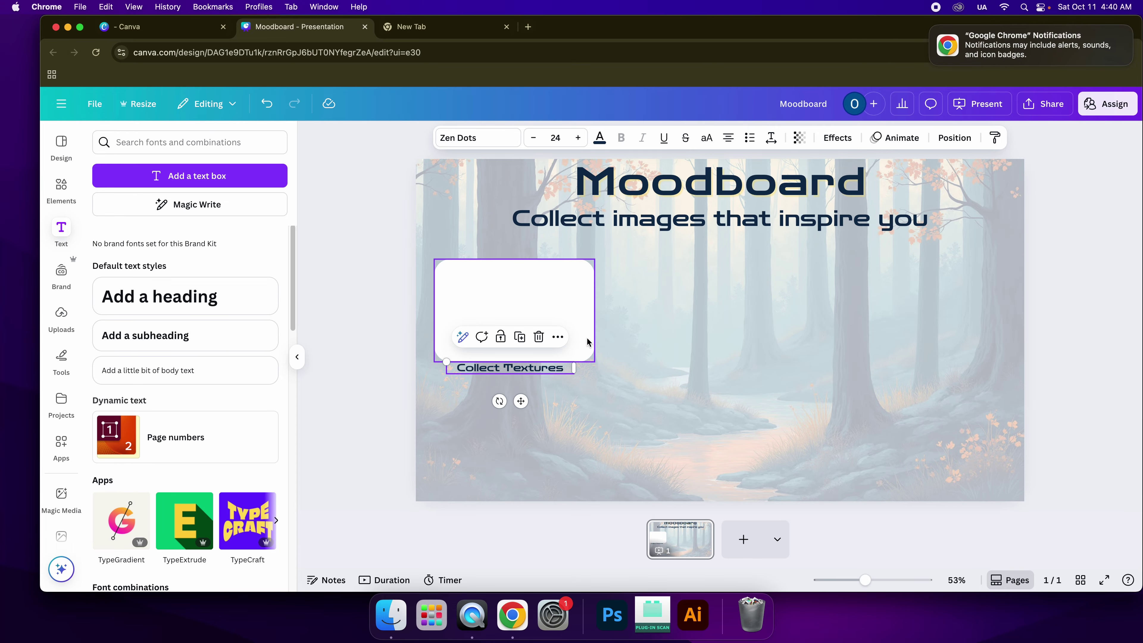
- Centre the "Collect Textures" caption beneath the white card and extend the card's top edge upward
left_click_drag(543, 371, 547, 371)
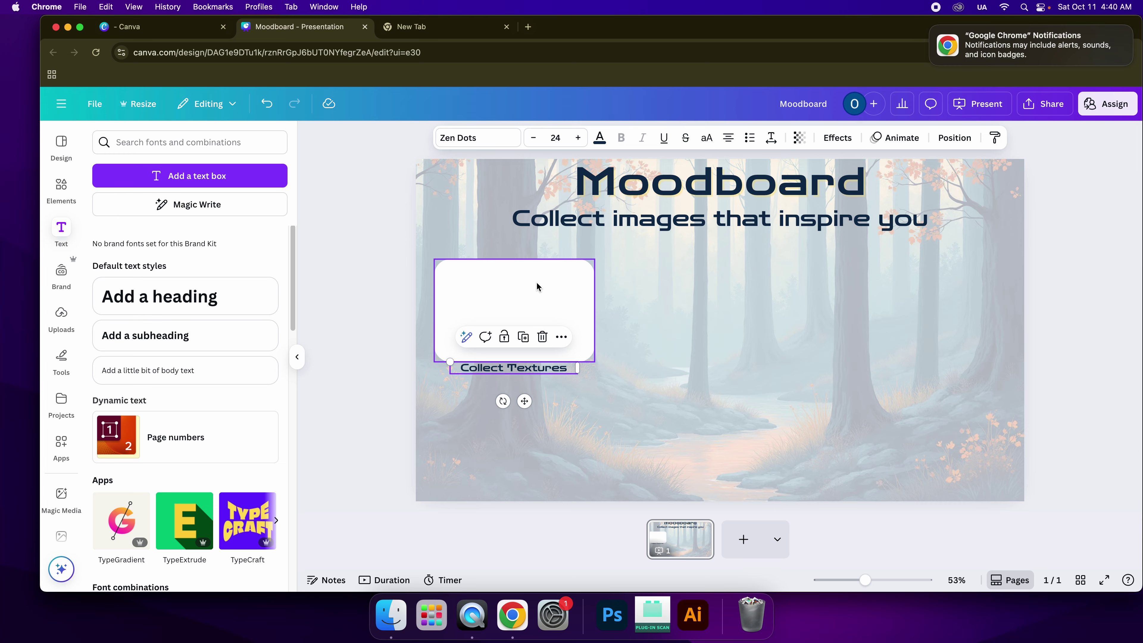
left_click(536, 273)
left_click_drag(520, 260, 520, 242)
left_click_drag(581, 386, 521, 335)
left_click(605, 414)
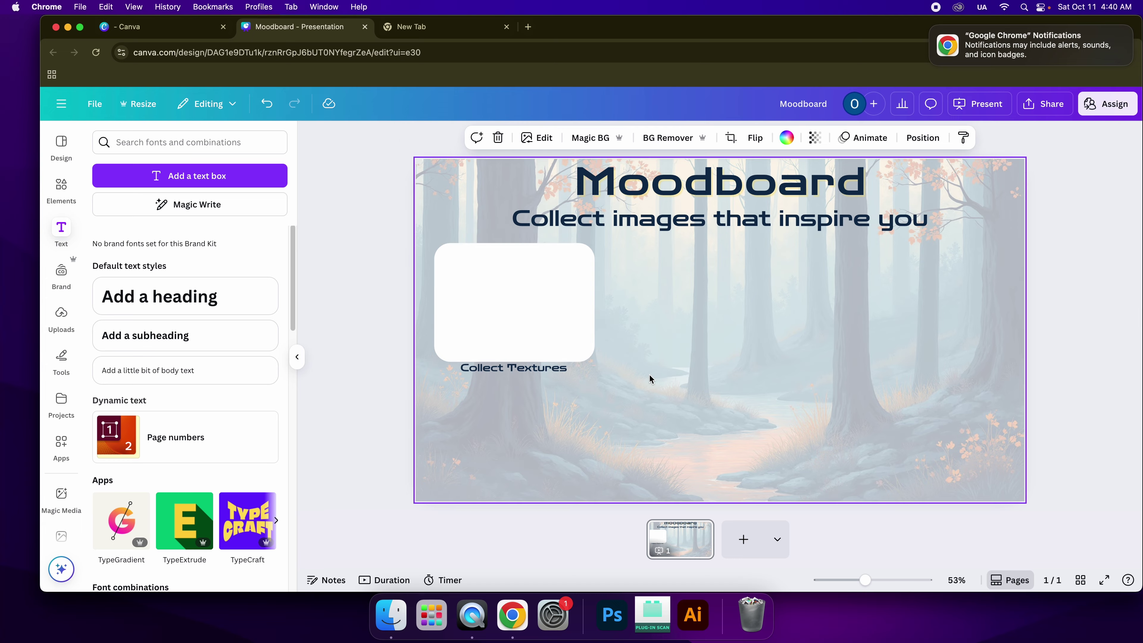
- Duplicate the white card together with its caption and place the copy beside the original, aligned in the same row
left_click_drag(567, 399, 499, 327)
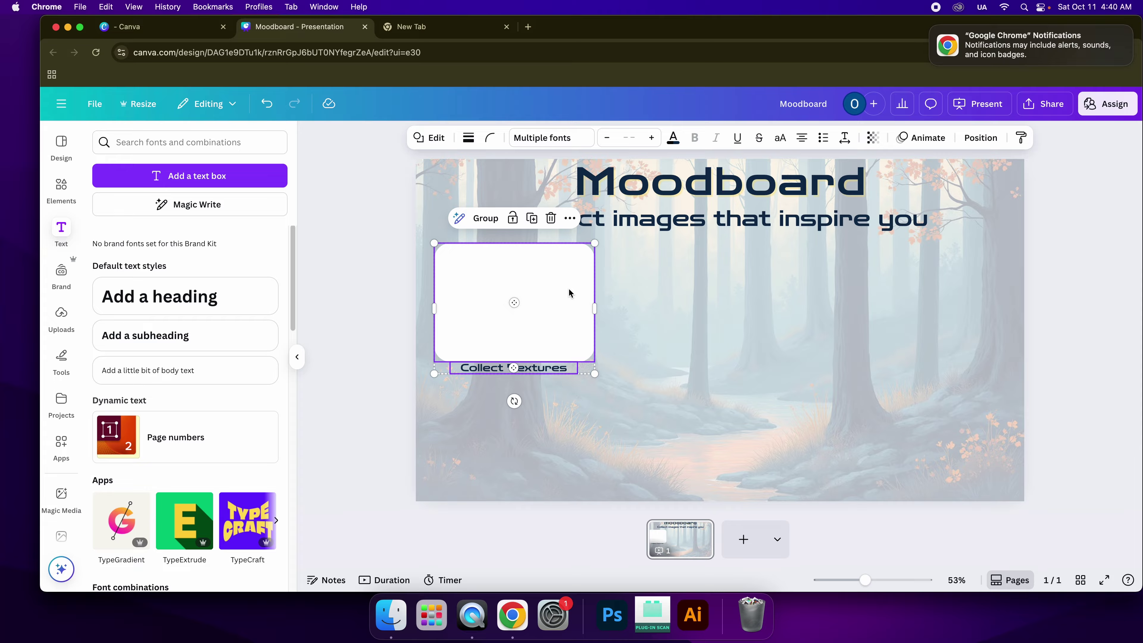
left_click(570, 219)
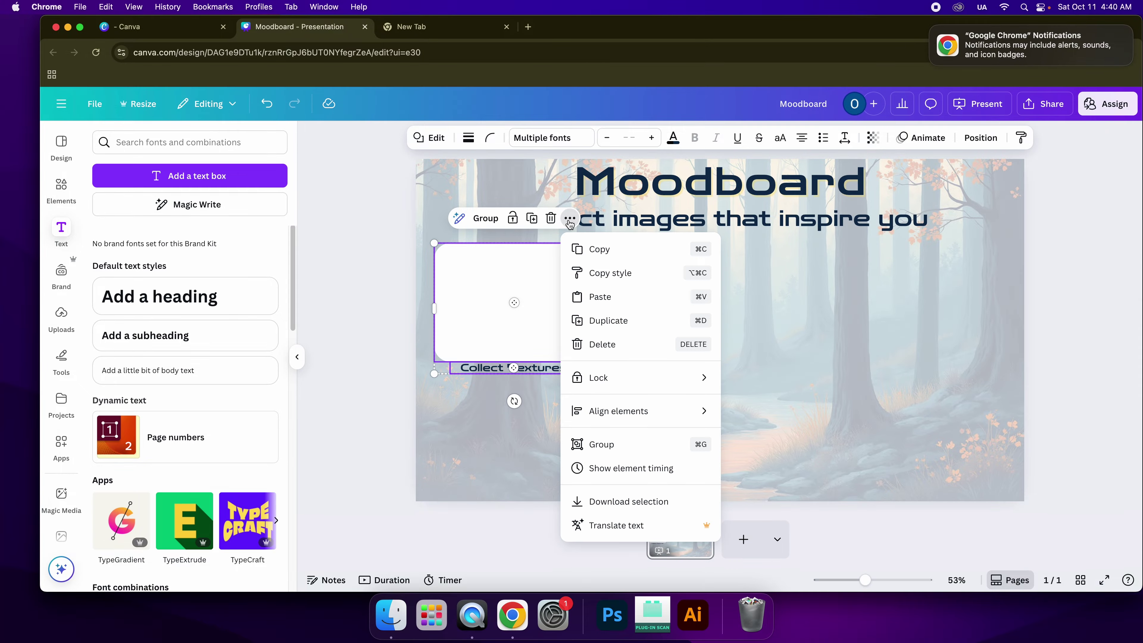
left_click(607, 332)
left_click_drag(572, 340, 735, 335)
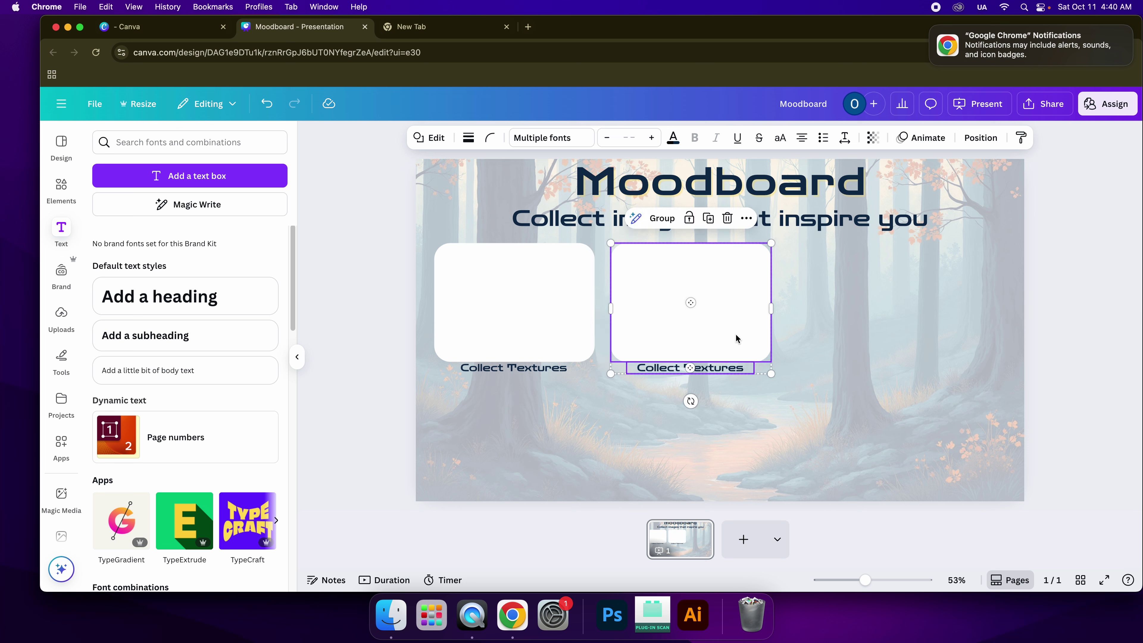
- Duplicate the second captioned card as a third in the row and enlarge the three-card row to span the page width
left_click(746, 219)
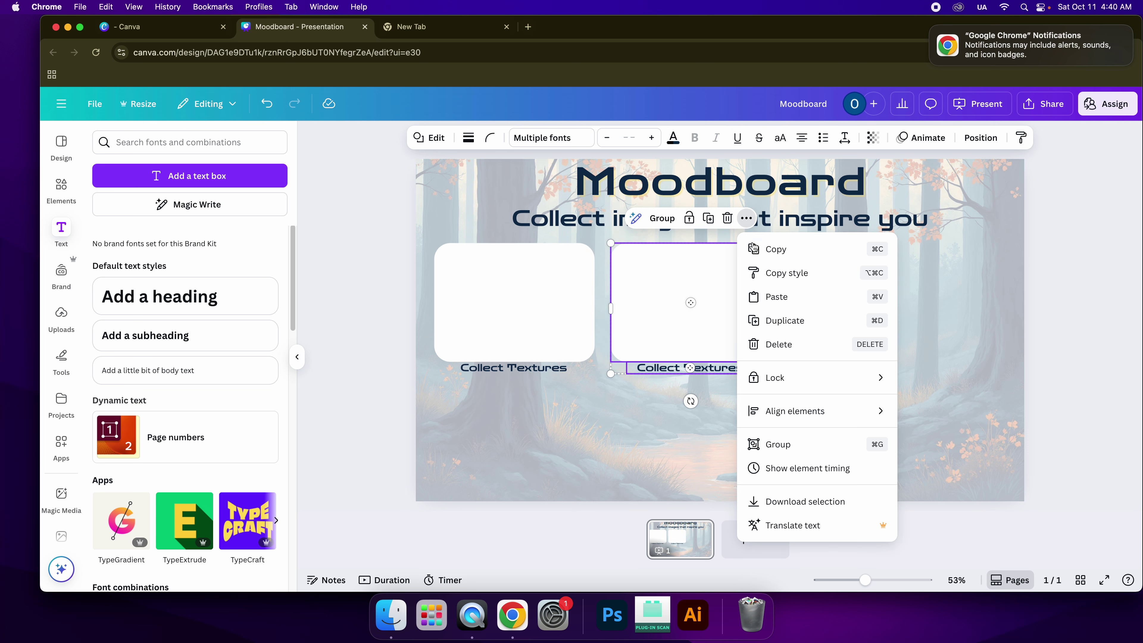
left_click(781, 319)
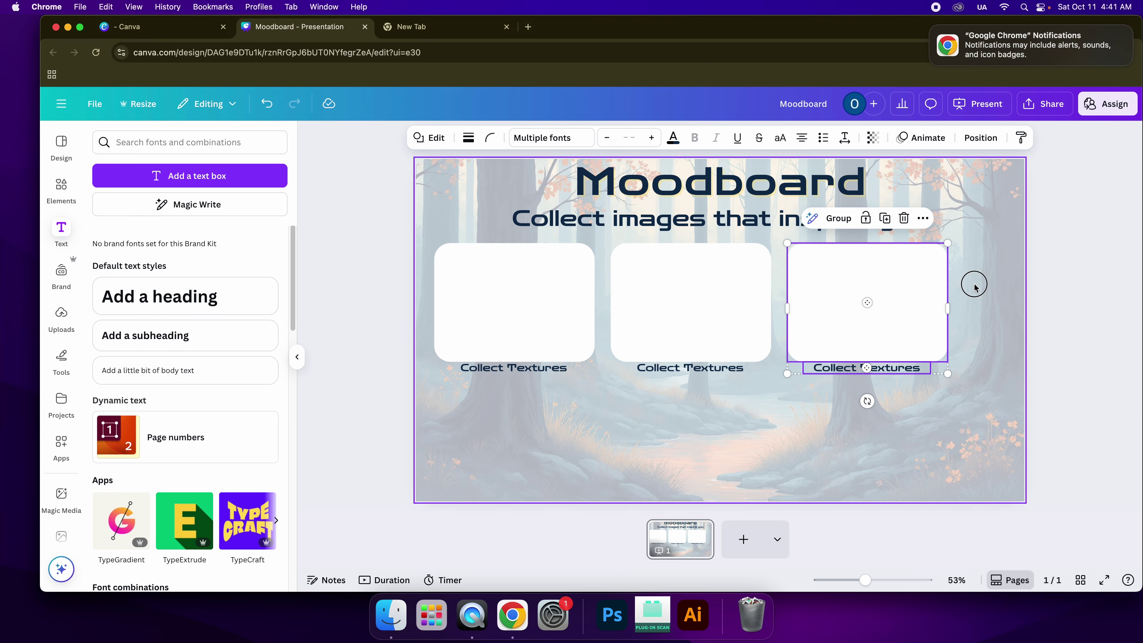
left_click_drag(974, 283, 429, 390)
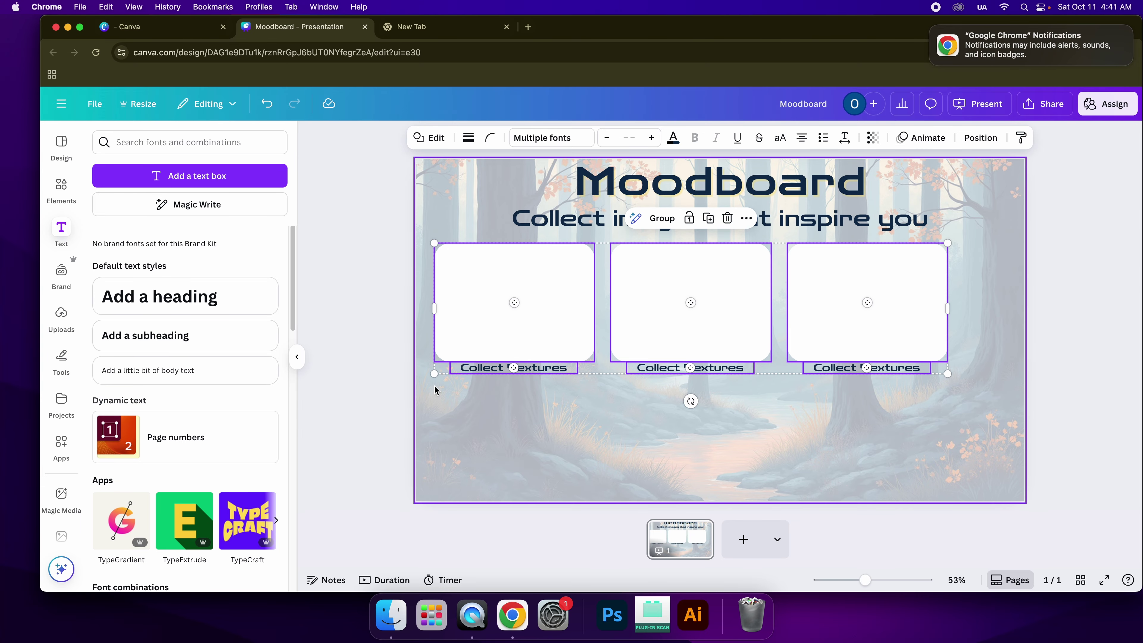
left_click_drag(796, 346, 826, 345)
left_click_drag(975, 373, 998, 378)
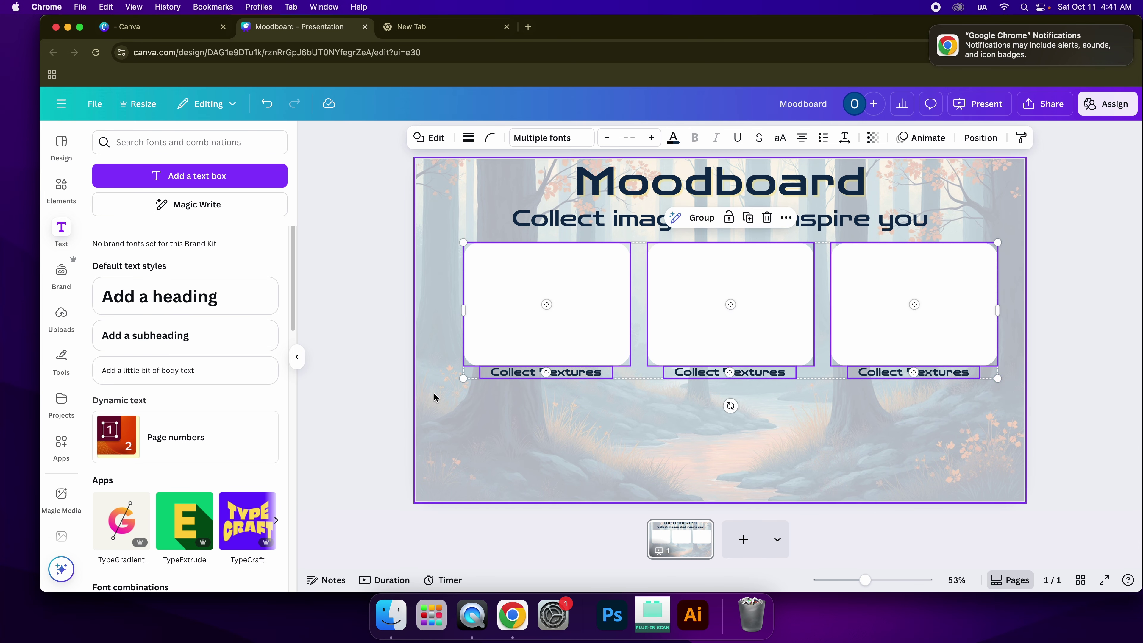
left_click_drag(463, 378, 437, 386)
left_click_drag(903, 339, 904, 340)
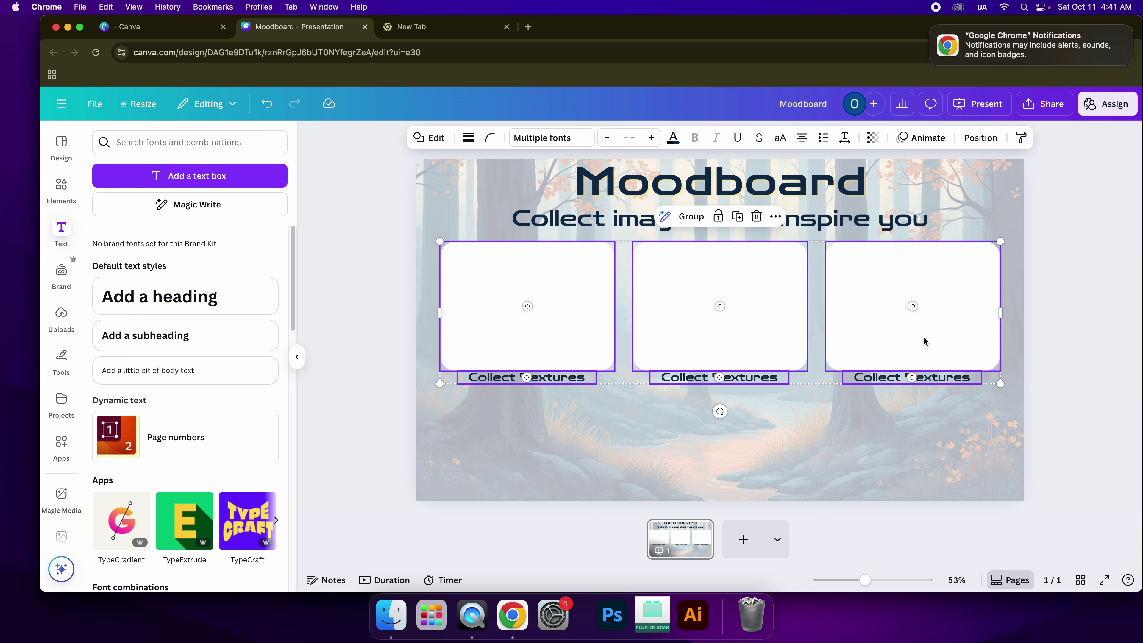
- Duplicate the row of three captioned cards directly below the original and reduce the cards' height so both rows fit on the page
left_click_drag(923, 341, 921, 475)
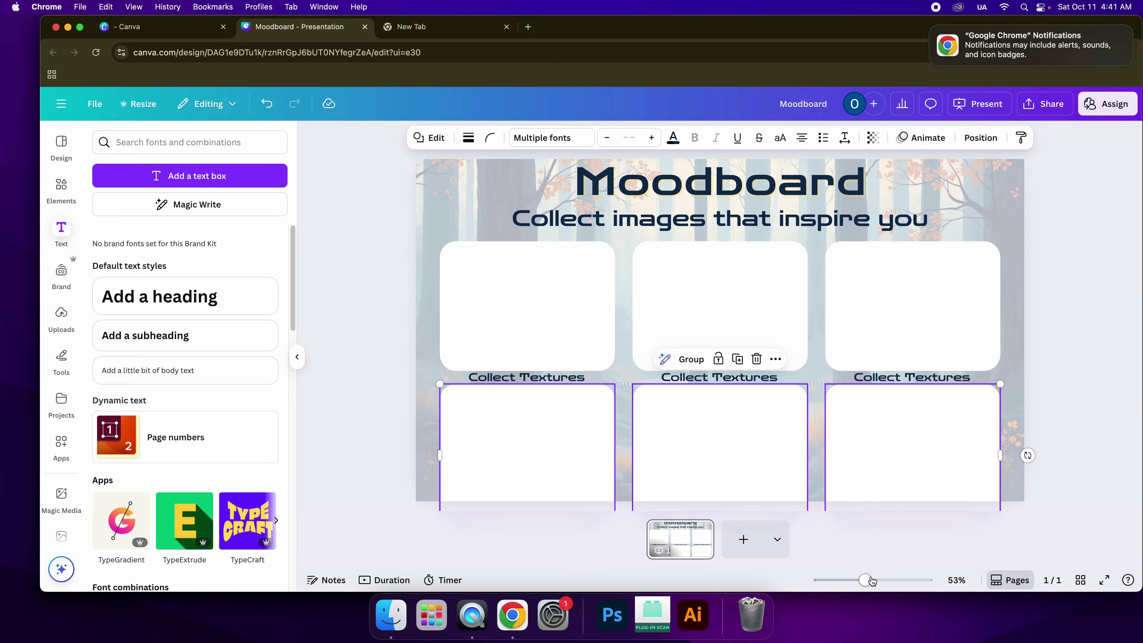
left_click_drag(865, 579, 857, 581)
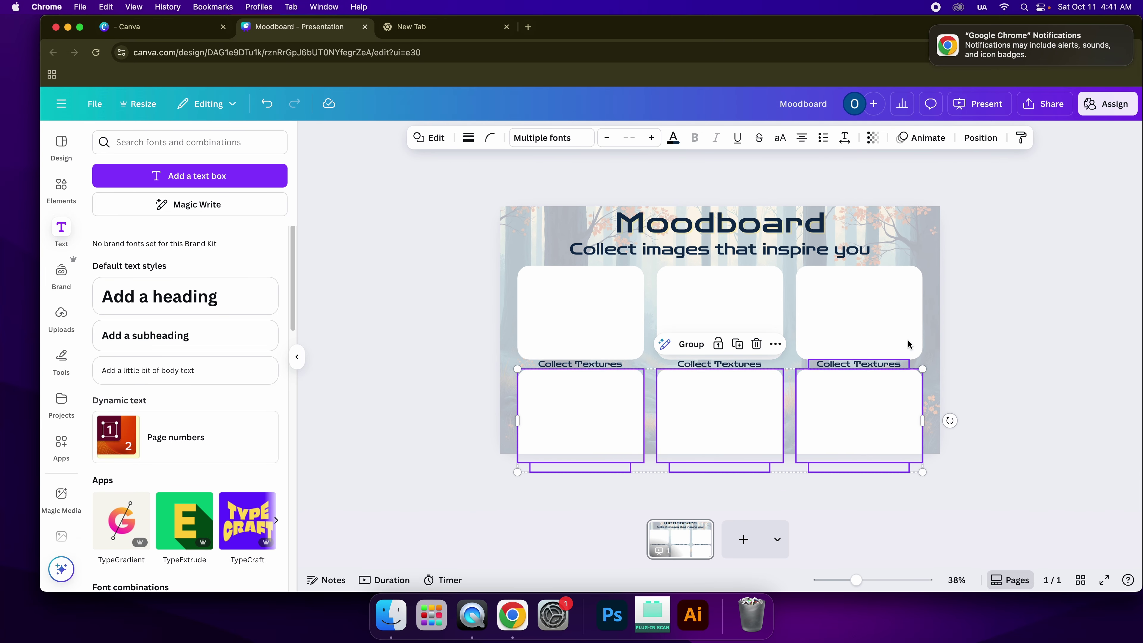
left_click_drag(957, 285, 497, 485)
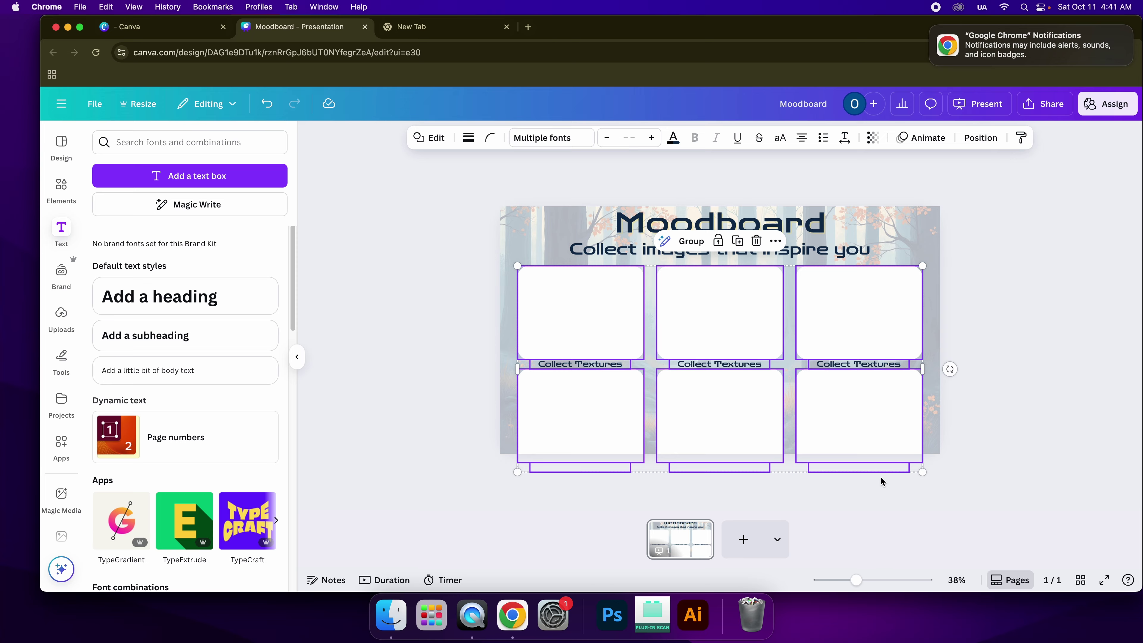
left_click_drag(920, 474, 872, 438)
left_click_drag(867, 354, 922, 353)
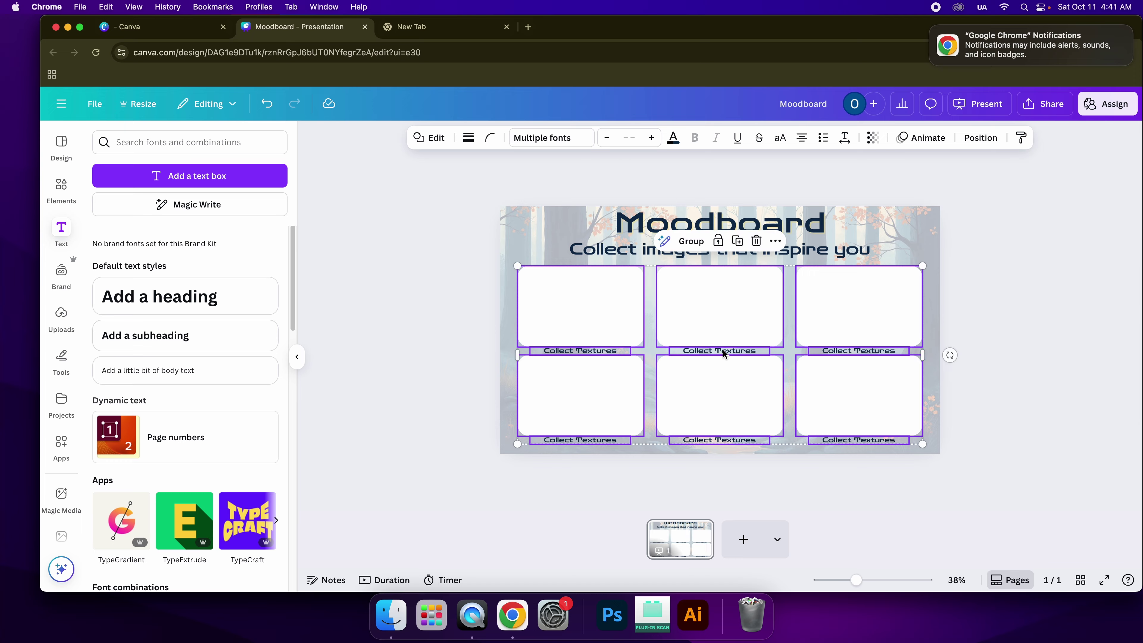
- Change the caption beneath the middle card of the upper row to "Collect Characters"
left_click(723, 351)
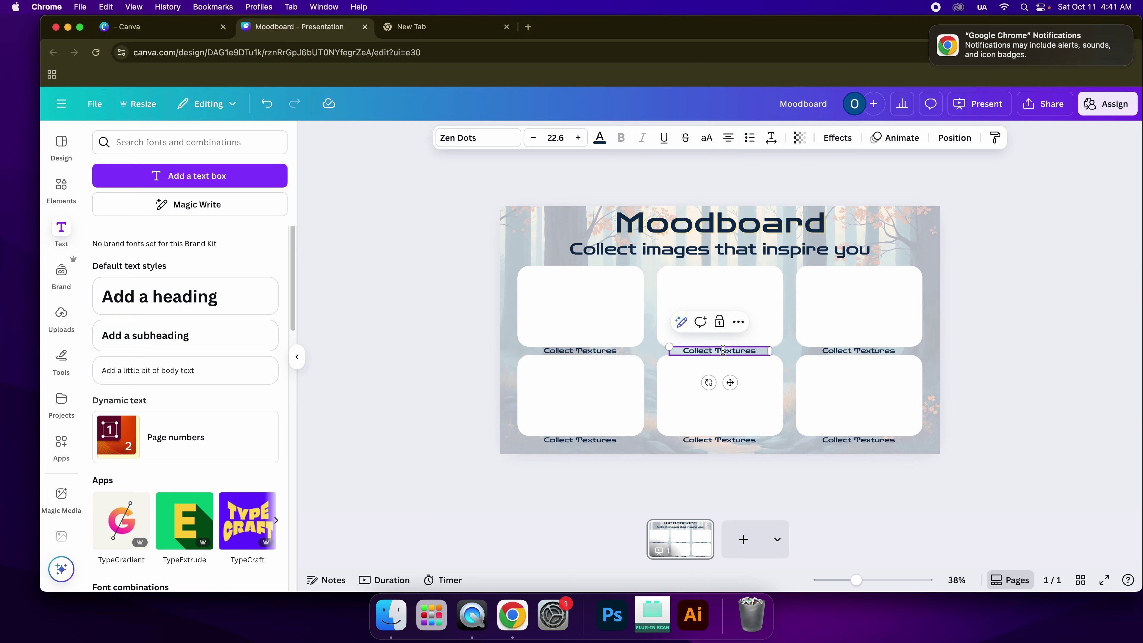
left_click_drag(715, 350, 757, 350)
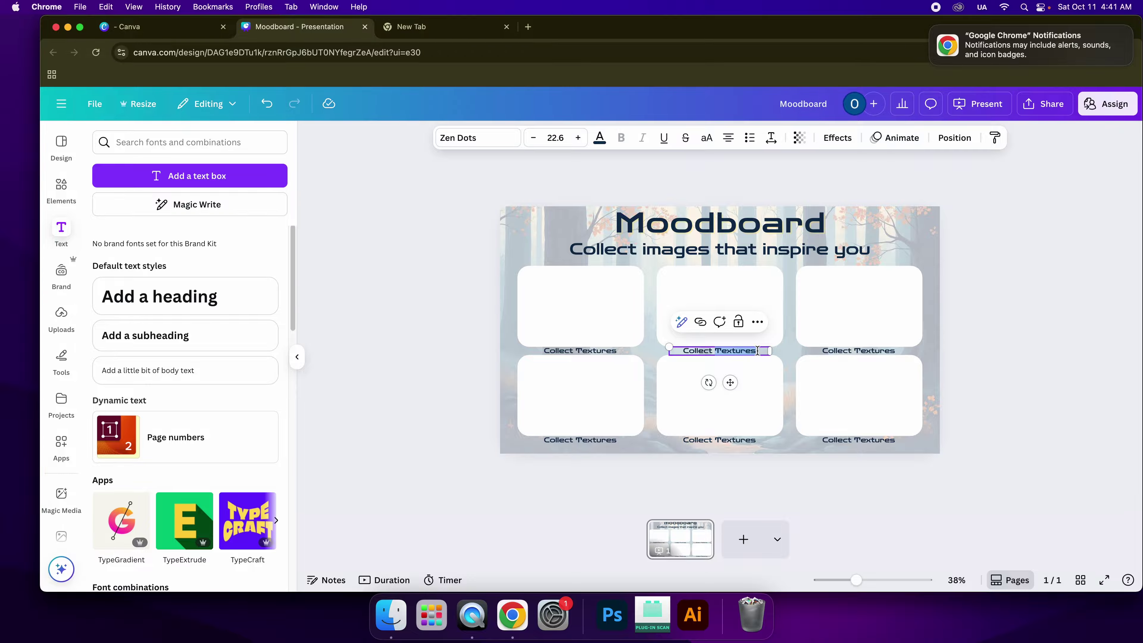
type("Ch")
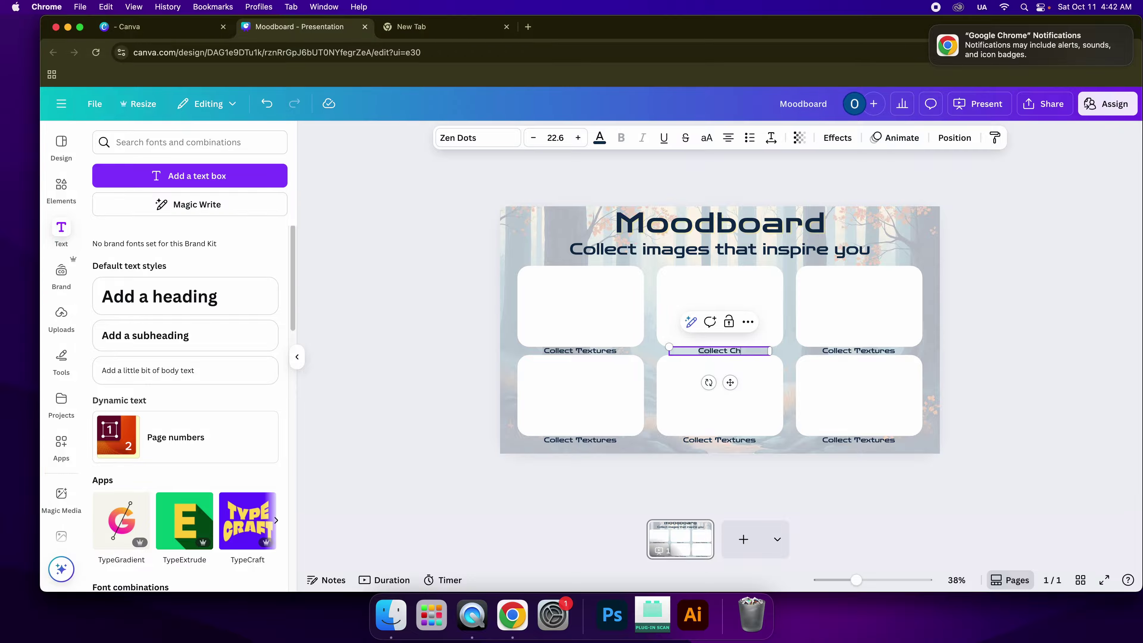
type("aracters")
- Change the caption beneath the last card of the upper row to "Collect Locations"
left_click(868, 351)
left_click(864, 354)
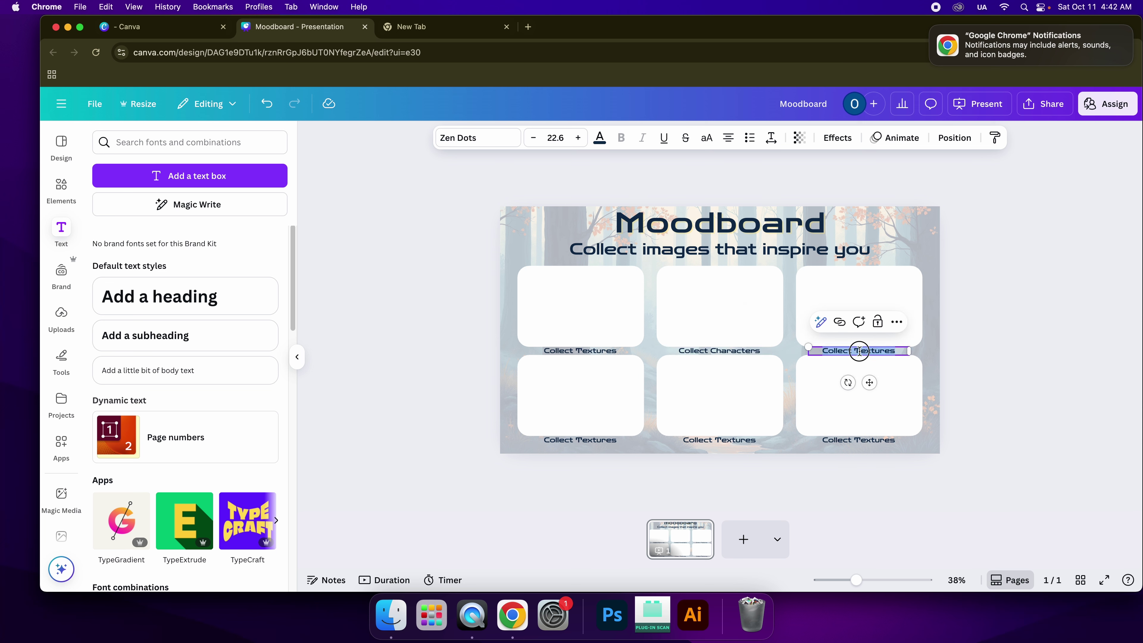
left_click_drag(854, 351, 893, 351)
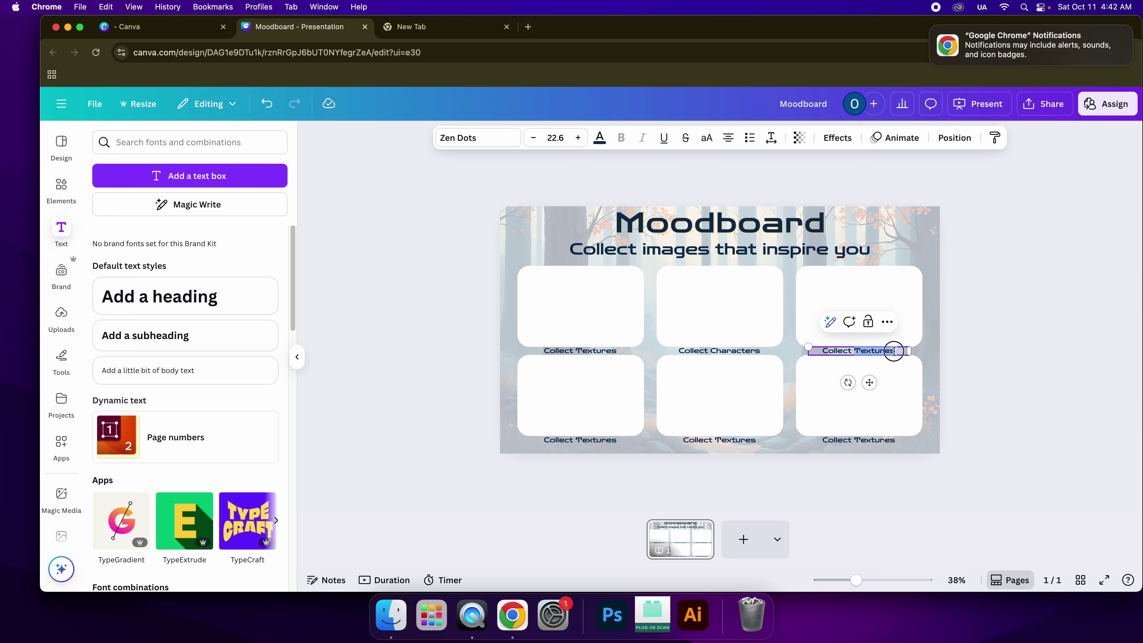
type("Locations")
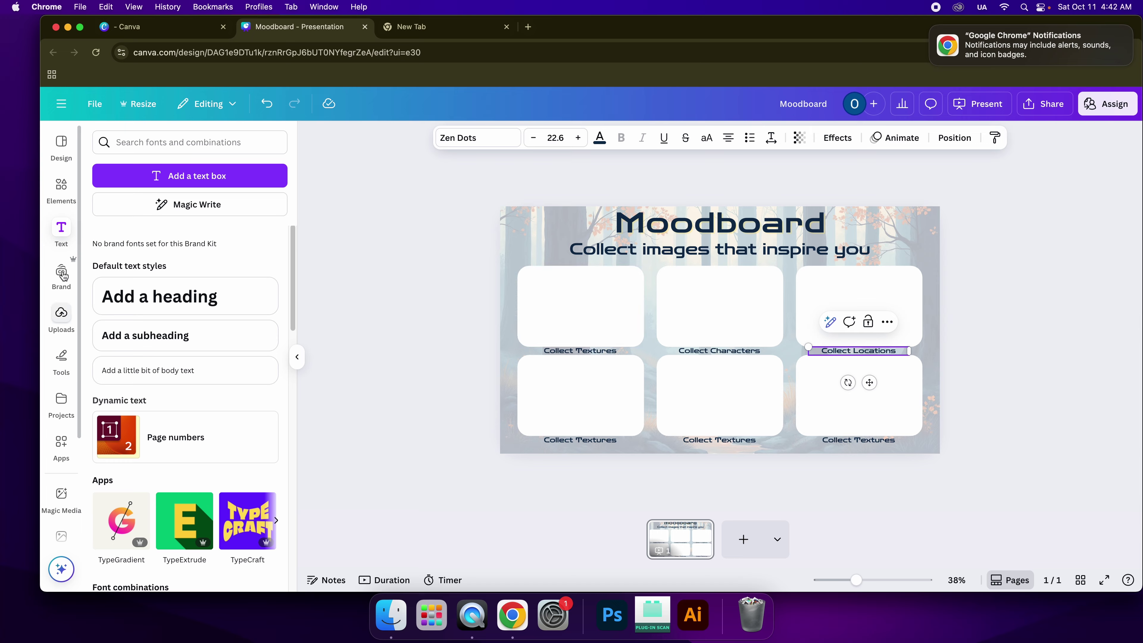
- Browse the main Elements library's categories, including graphics, photos, videos and charts, for moodboard content
left_click(61, 187)
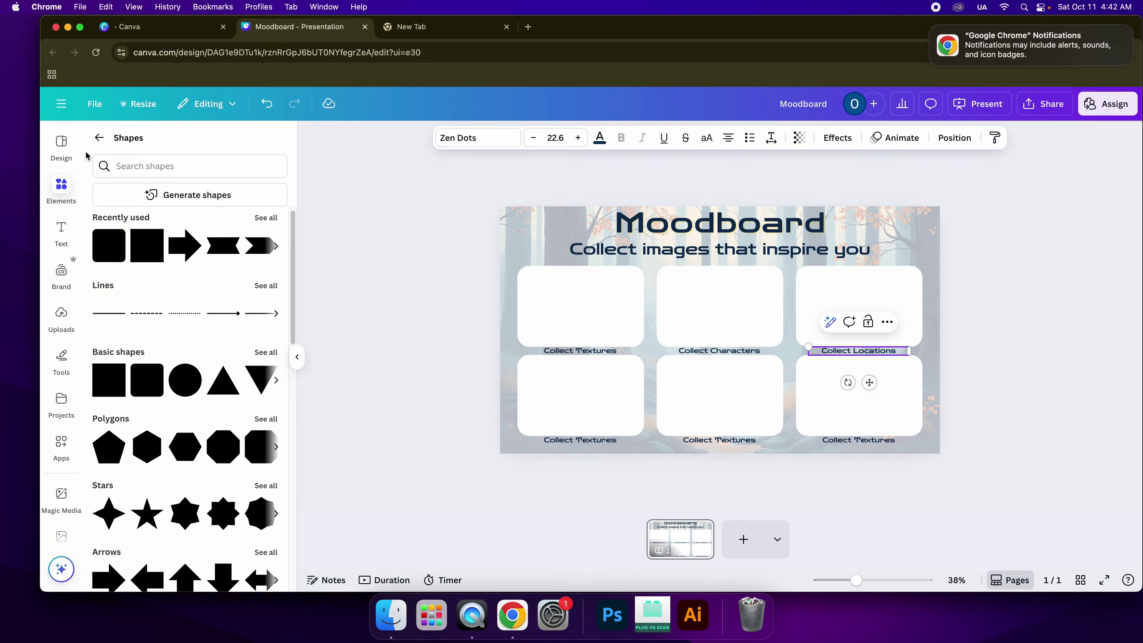
left_click(99, 137)
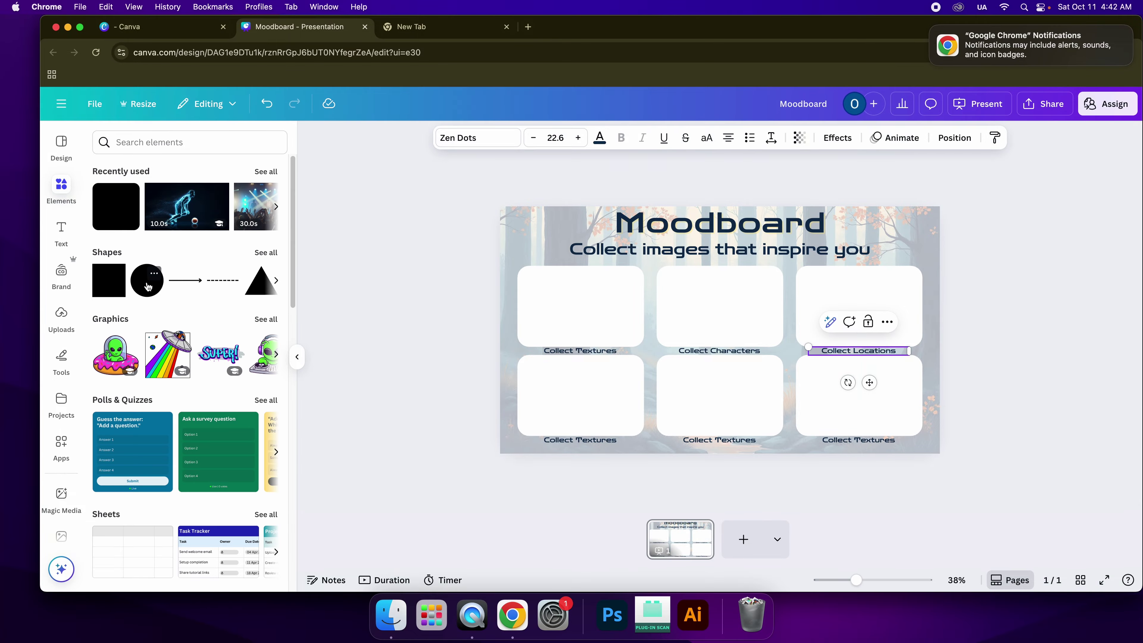
scroll(136, 288, "down", 10)
scroll(135, 288, "up", 10)
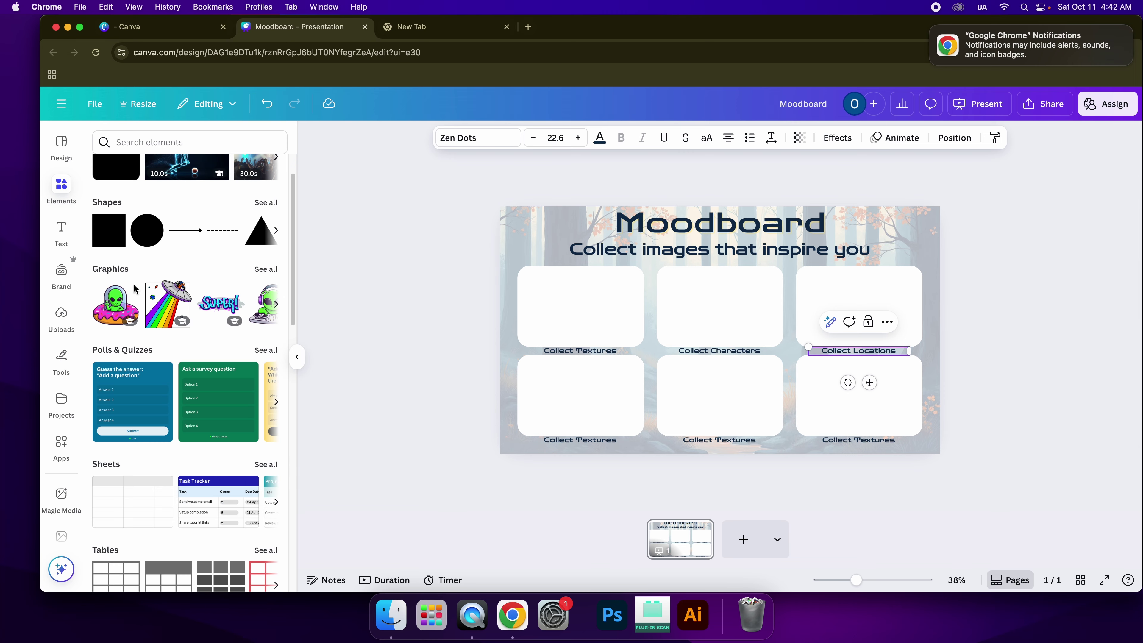
scroll(128, 327, "down", 12)
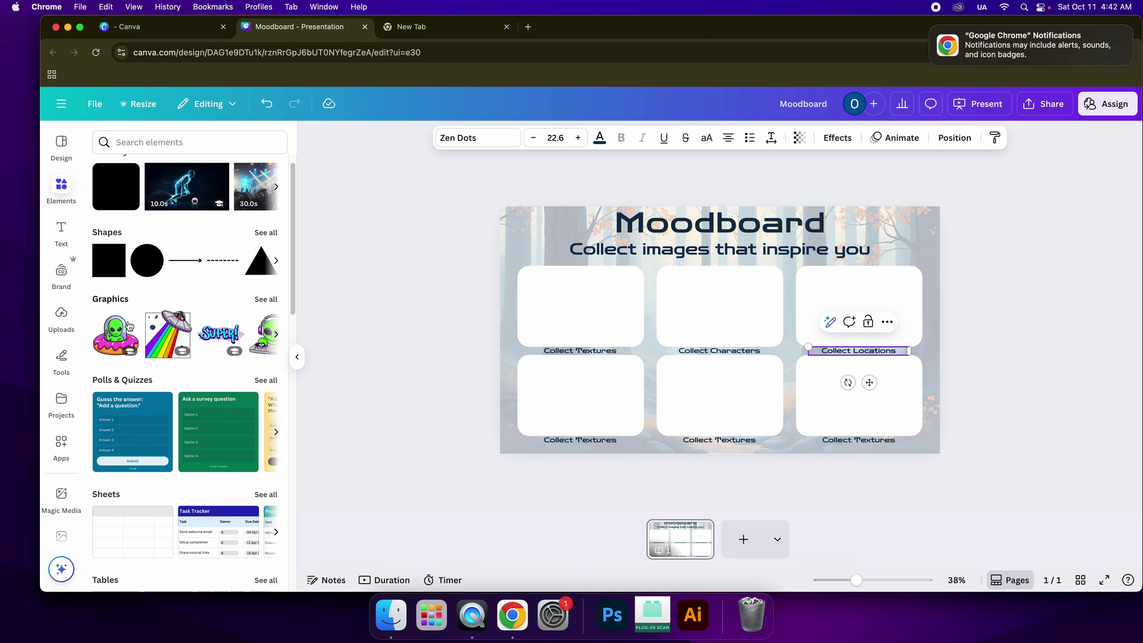
scroll(161, 390, "up", 12)
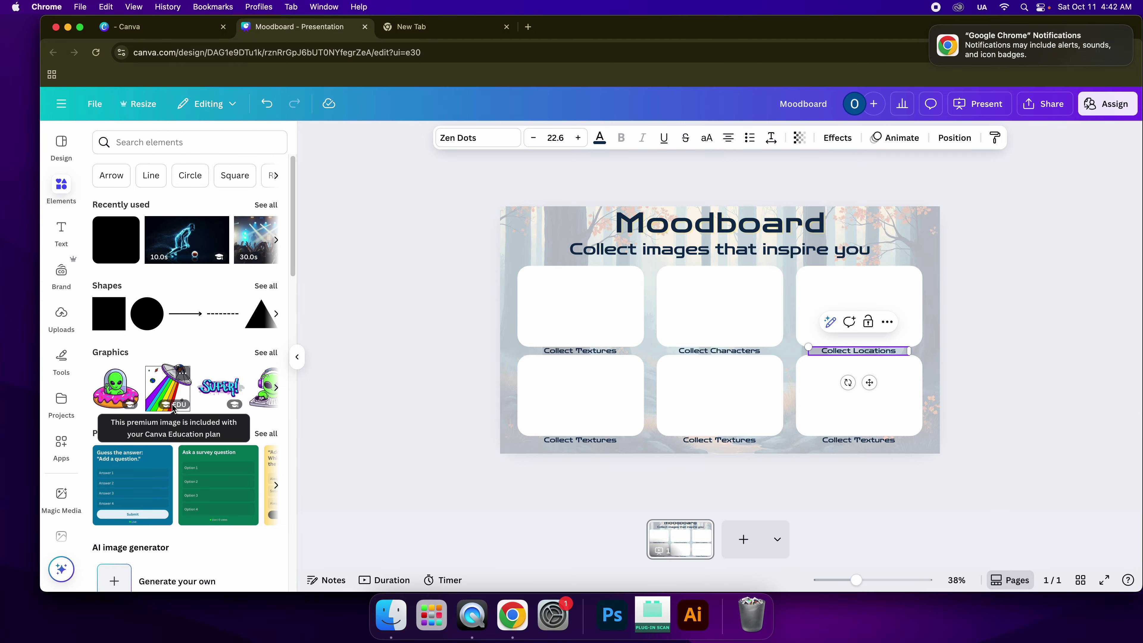
scroll(171, 412, "down", 8)
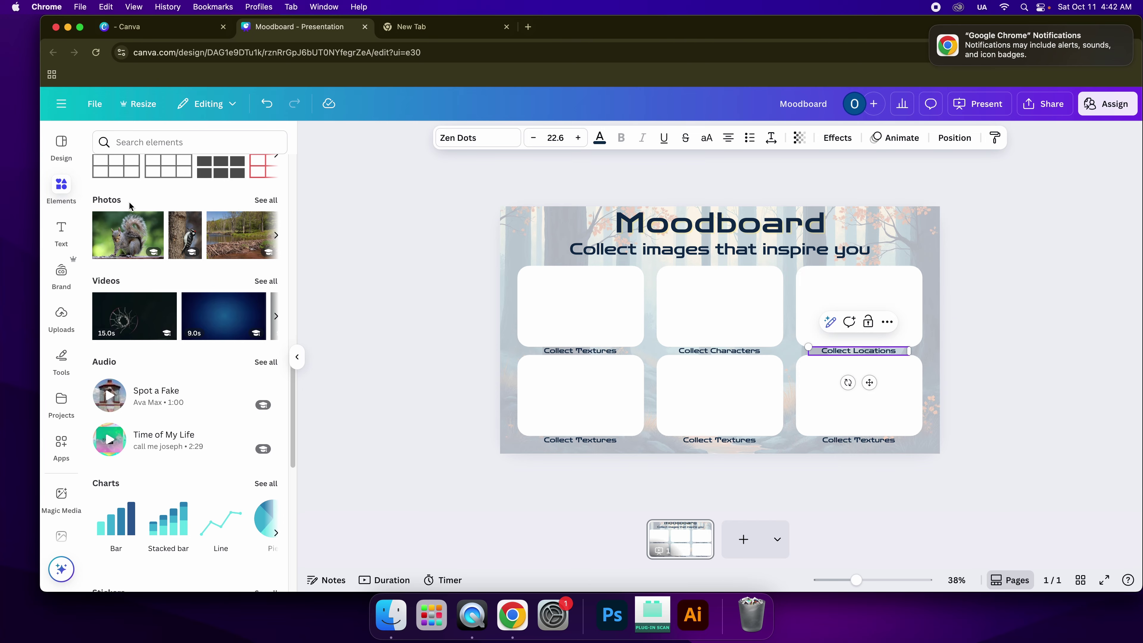
scroll(256, 292, "up", 5)
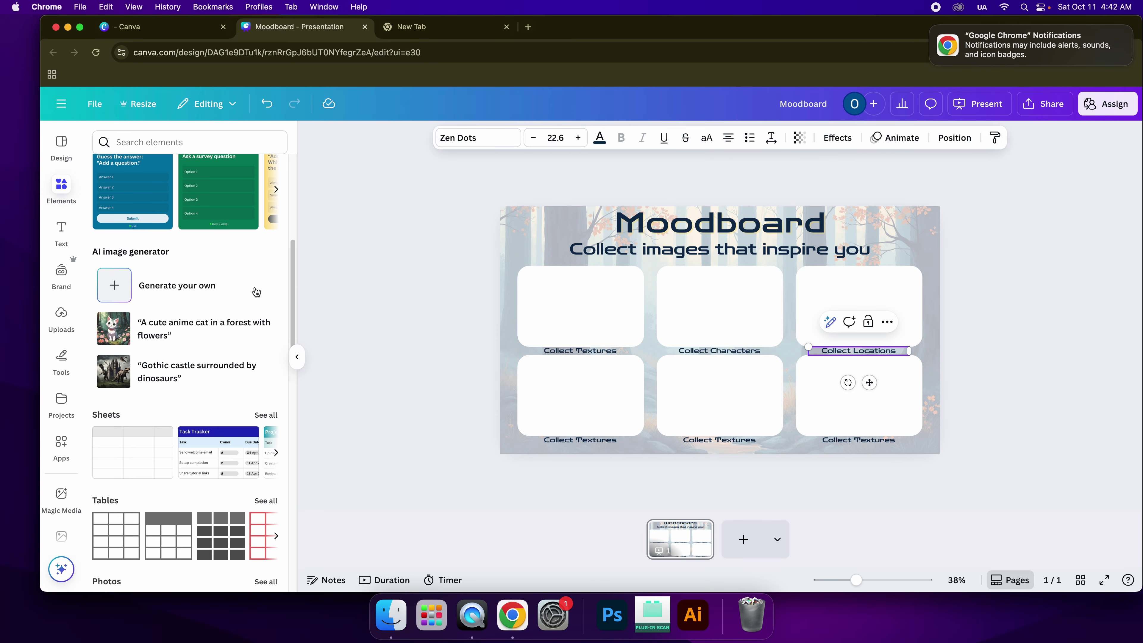
scroll(255, 291, "up", 5)
scroll(89, 211, "down", 10)
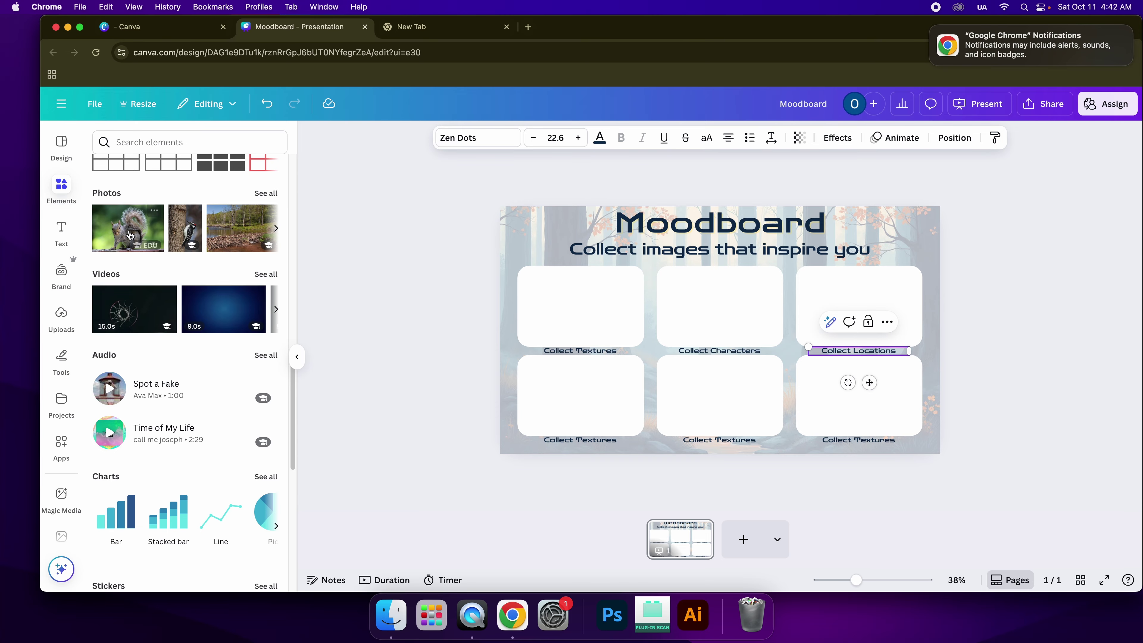
scroll(148, 293, "up", 2)
scroll(148, 293, "up", 5)
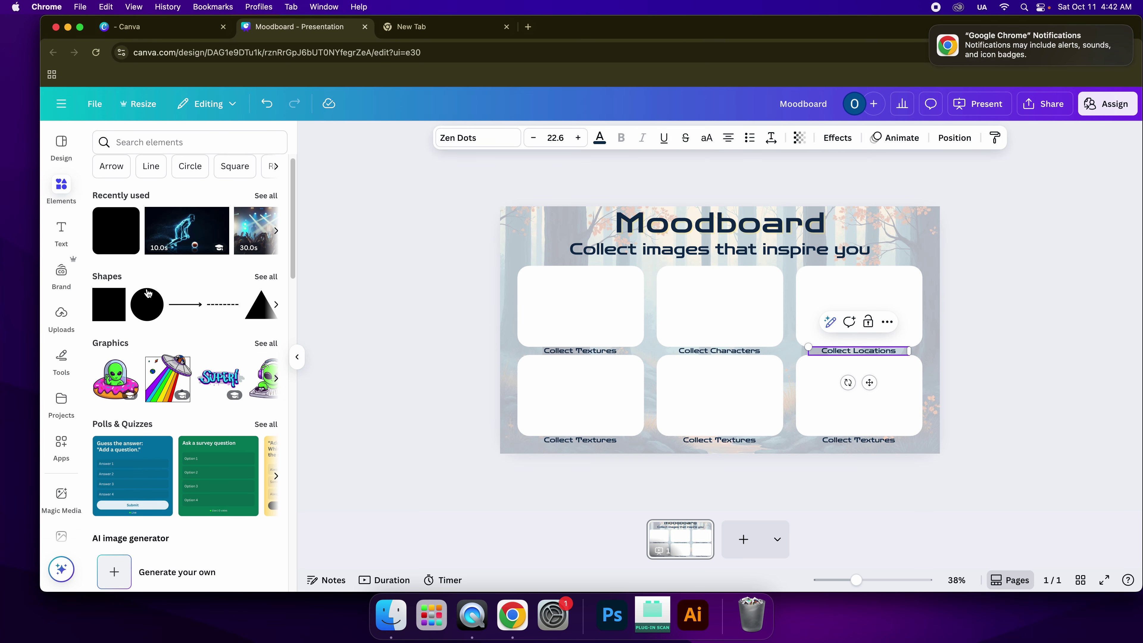
- Examine the available Canva apps, including the Magic Media, Photos and Mockups tools, for a source of images
left_click(64, 443)
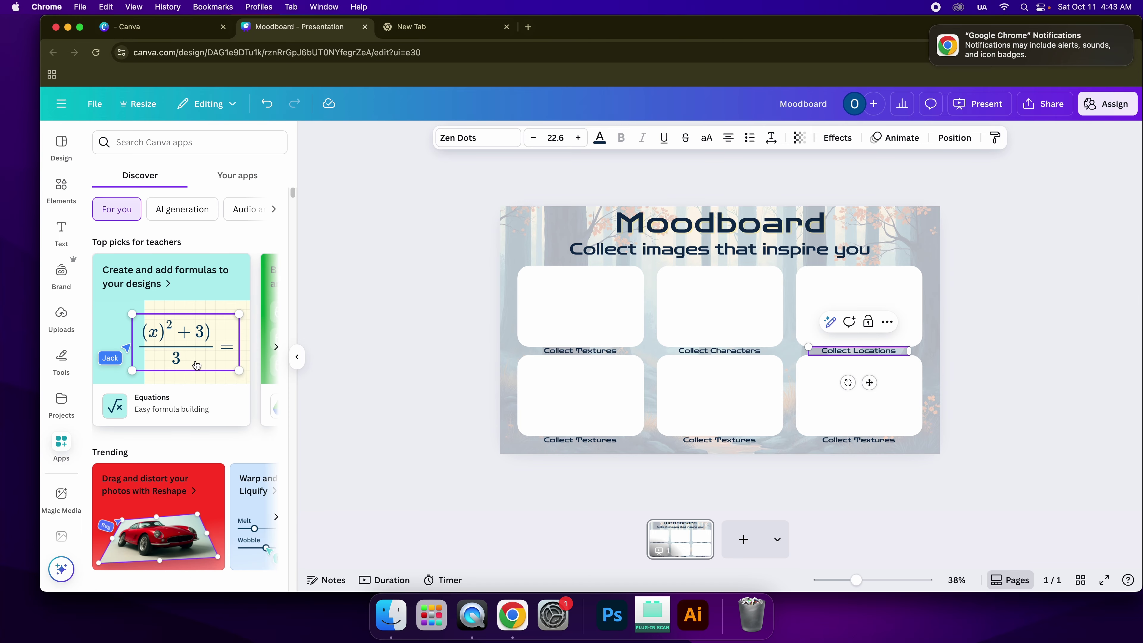
scroll(218, 284, "down", 5)
scroll(216, 270, "up", 3)
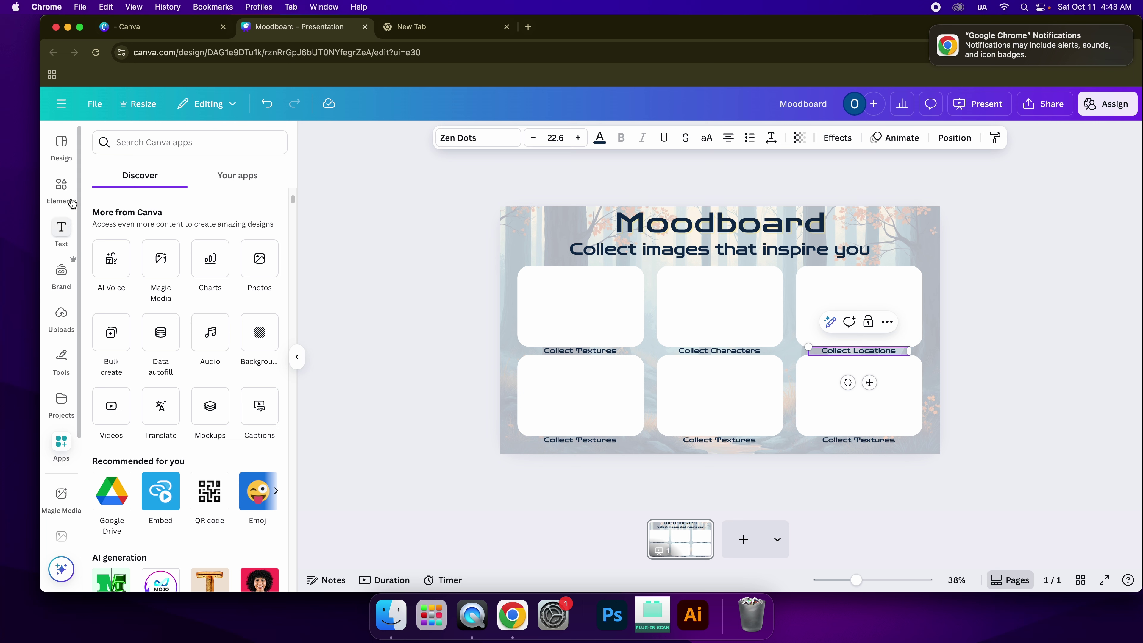
left_click(63, 189)
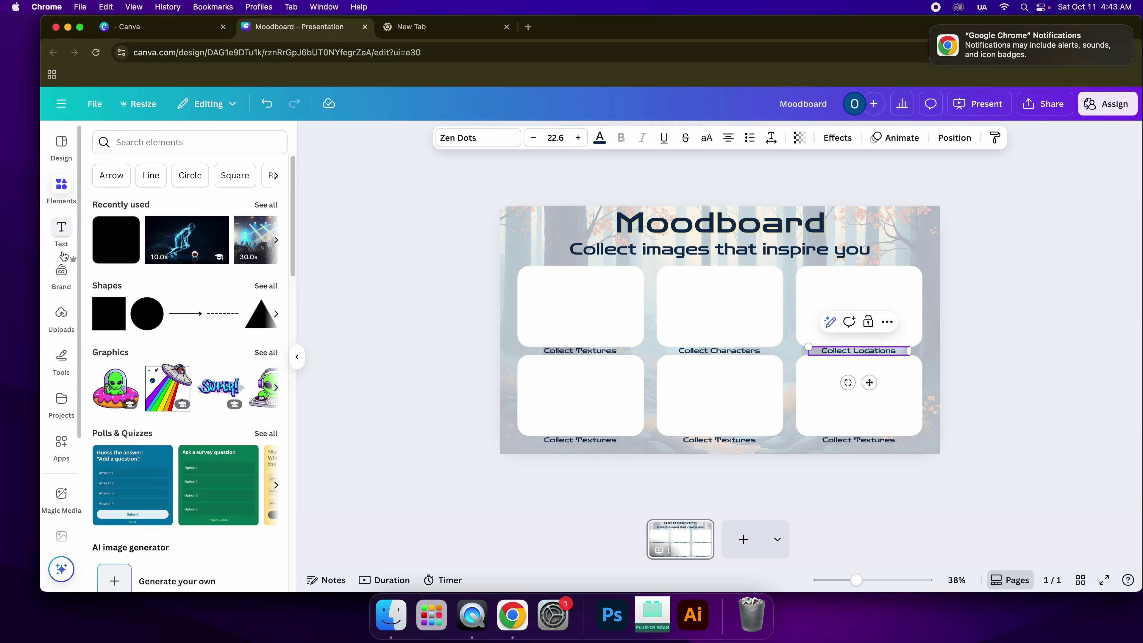
left_click(64, 441)
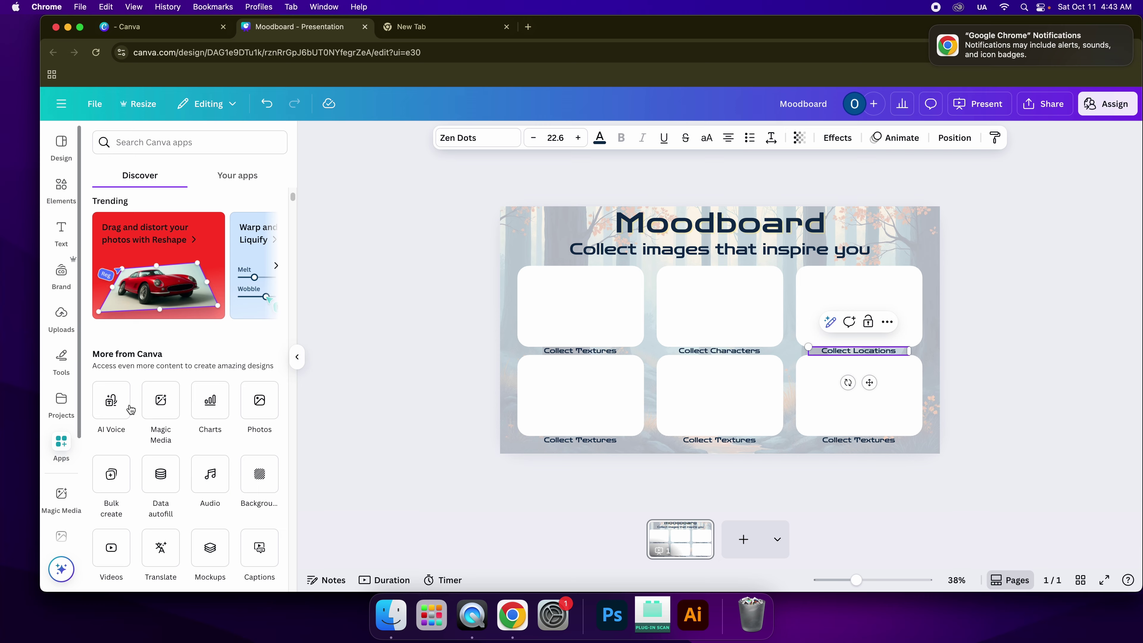
scroll(191, 376, "down", 2)
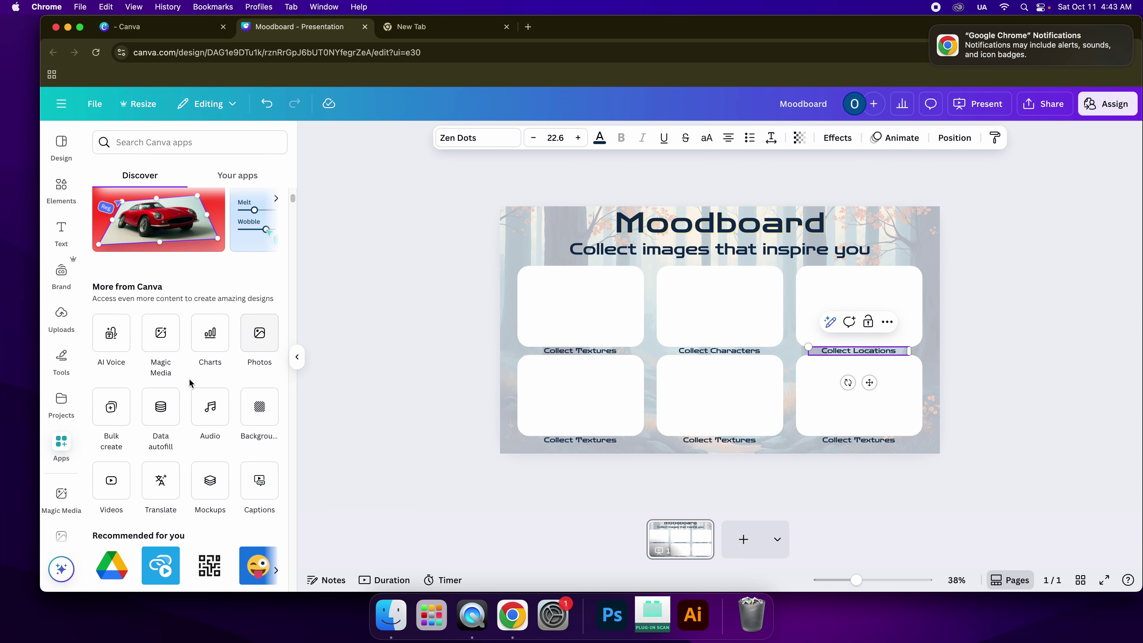
scroll(58, 301, "down", 3)
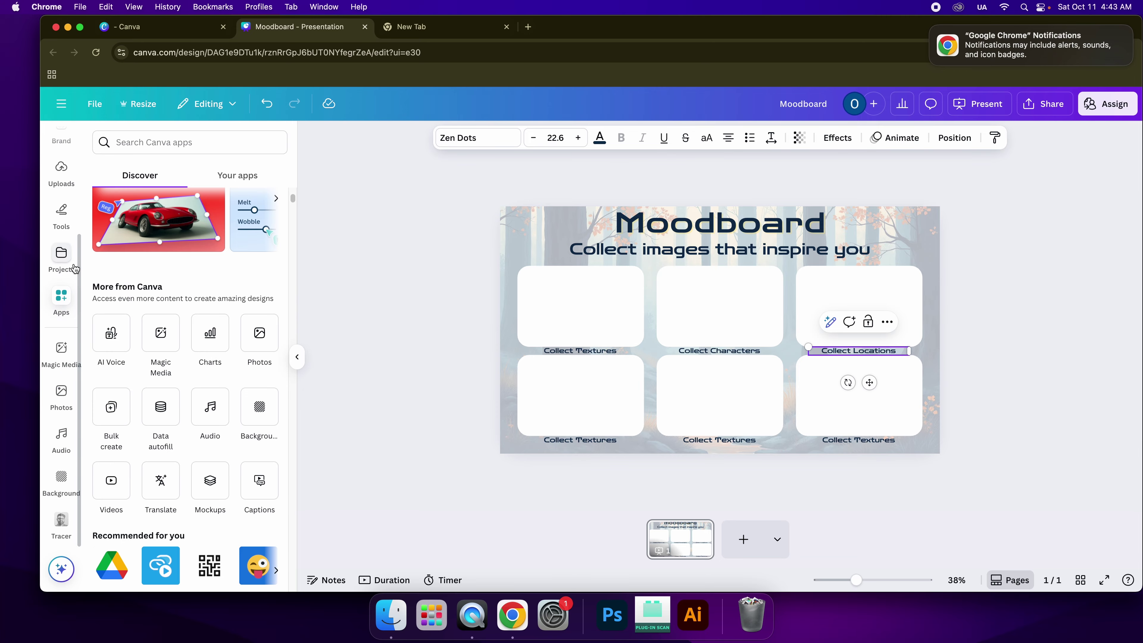
left_click_drag(79, 245, 85, 169)
scroll(85, 168, "up", 2)
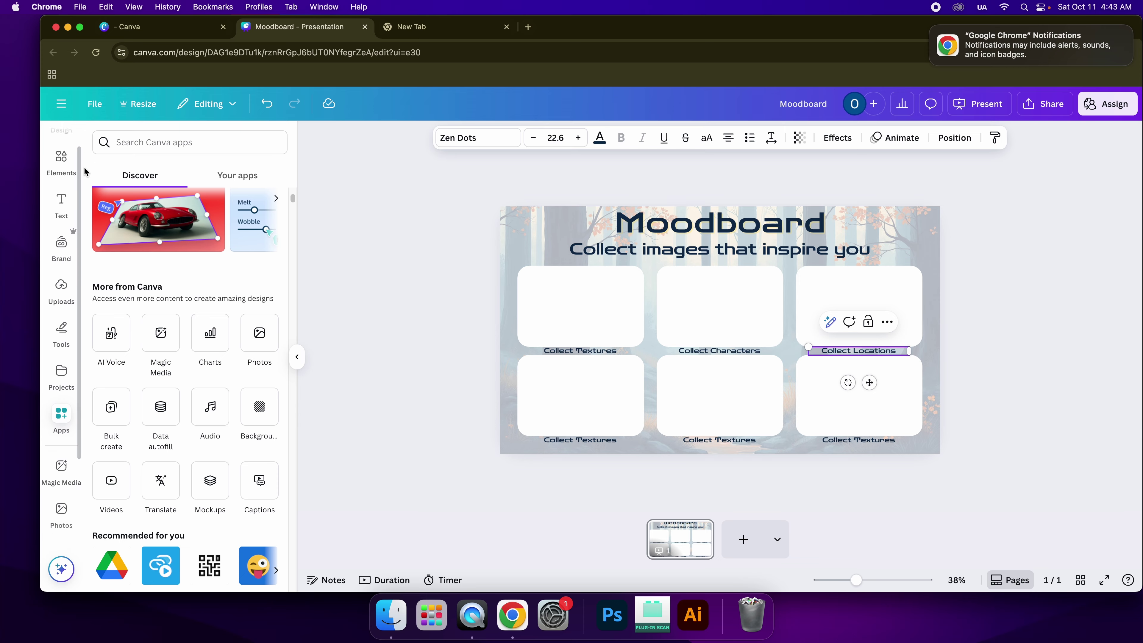
- Search the Elements library for "textures" and show all the photo results
left_click(56, 173)
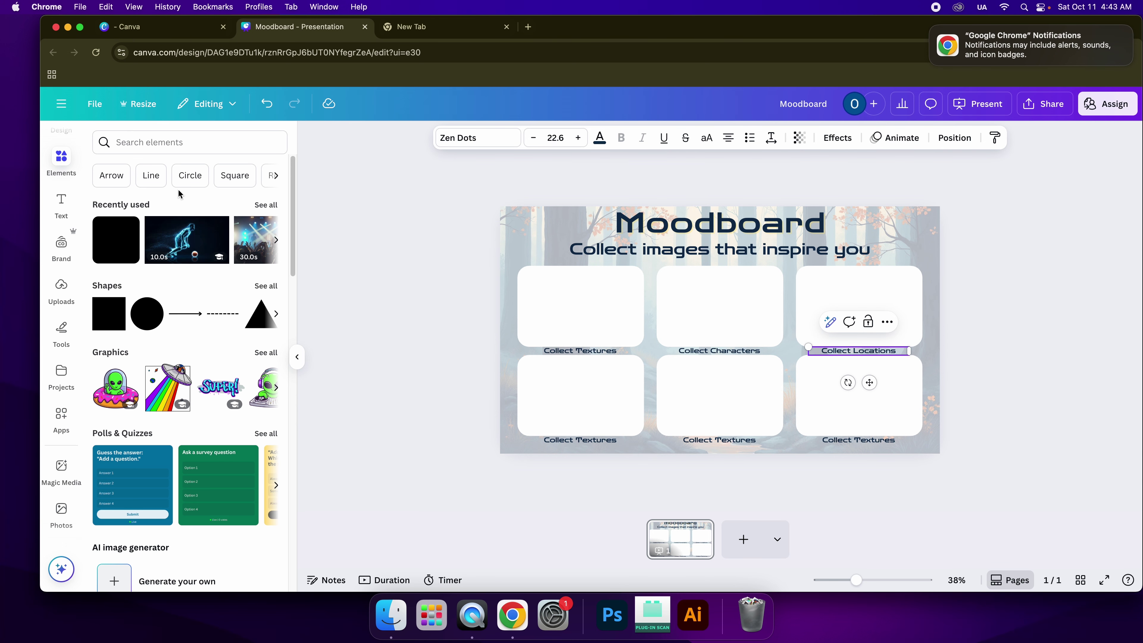
left_click(152, 143)
type("textures")
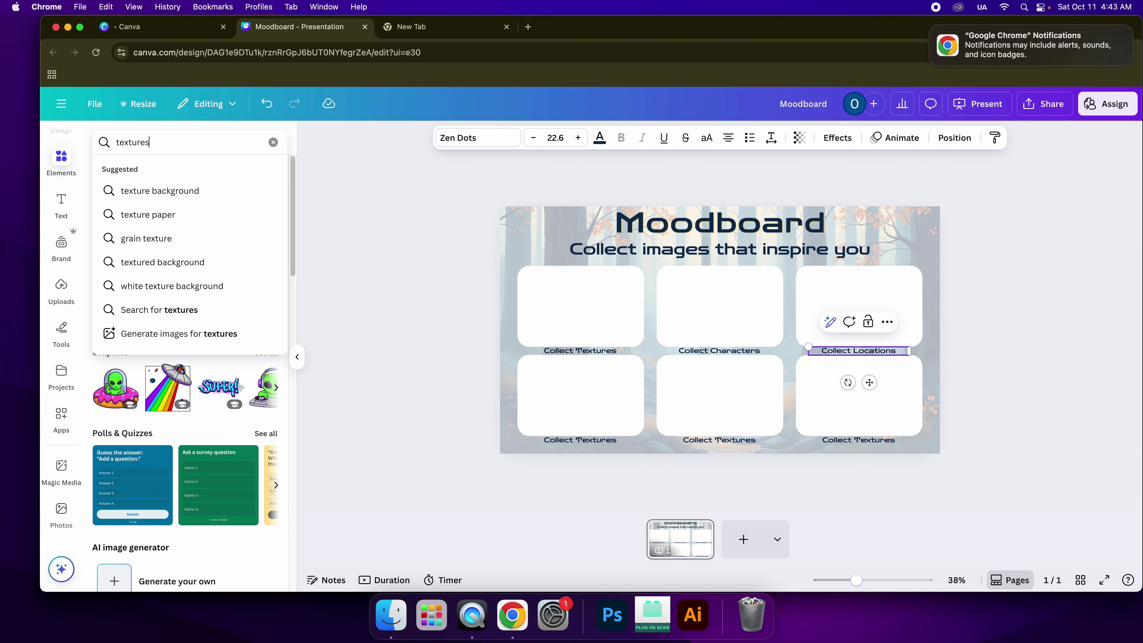
key("Return")
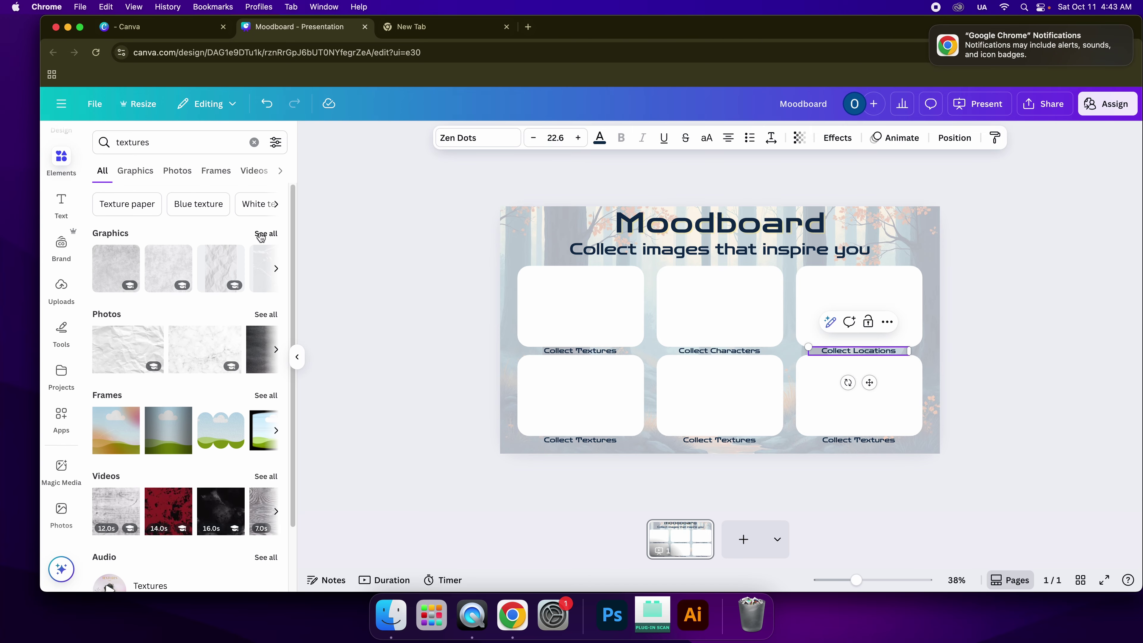
left_click(265, 314)
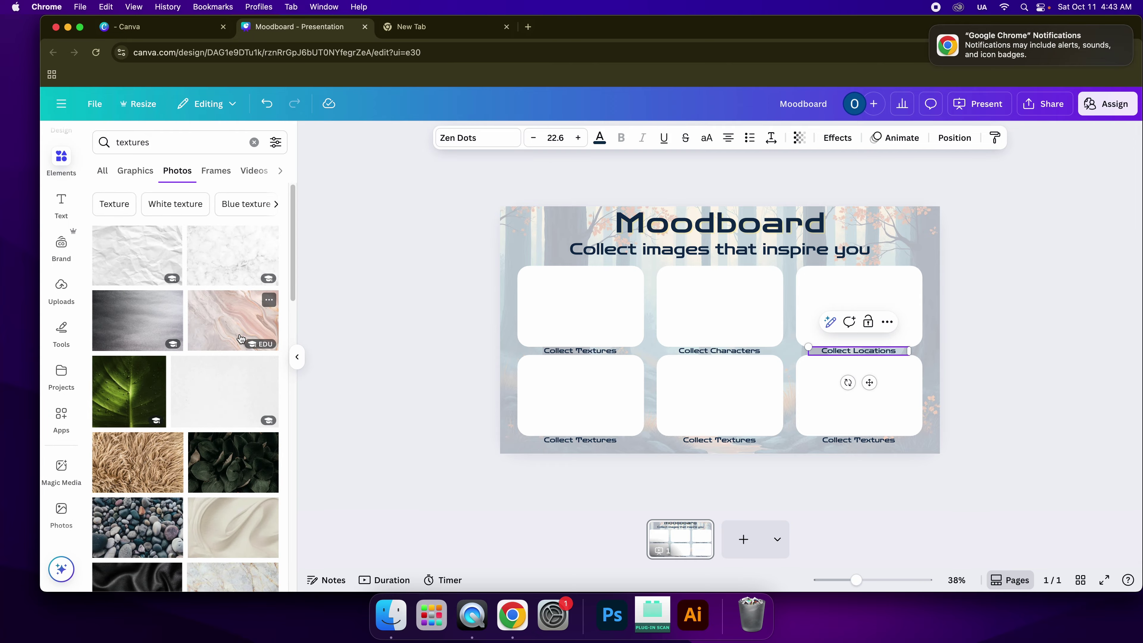
- Look through the texture photo results, and search the photo library for "metallic"
scroll(206, 371, "down", 5)
scroll(206, 370, "down", 5)
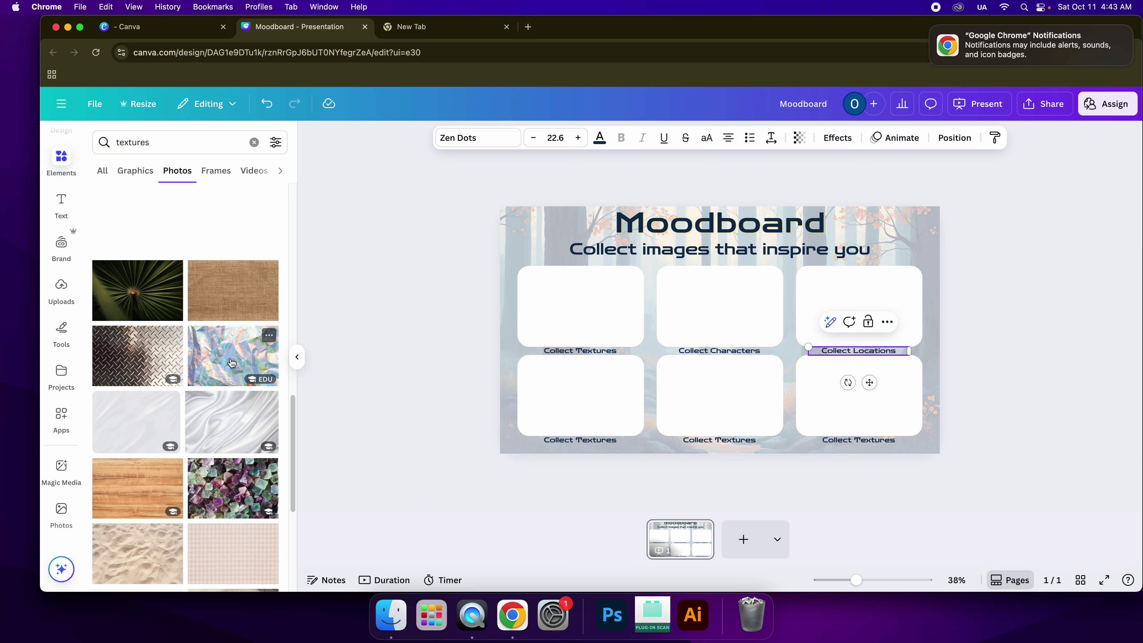
scroll(212, 351, "down", 1)
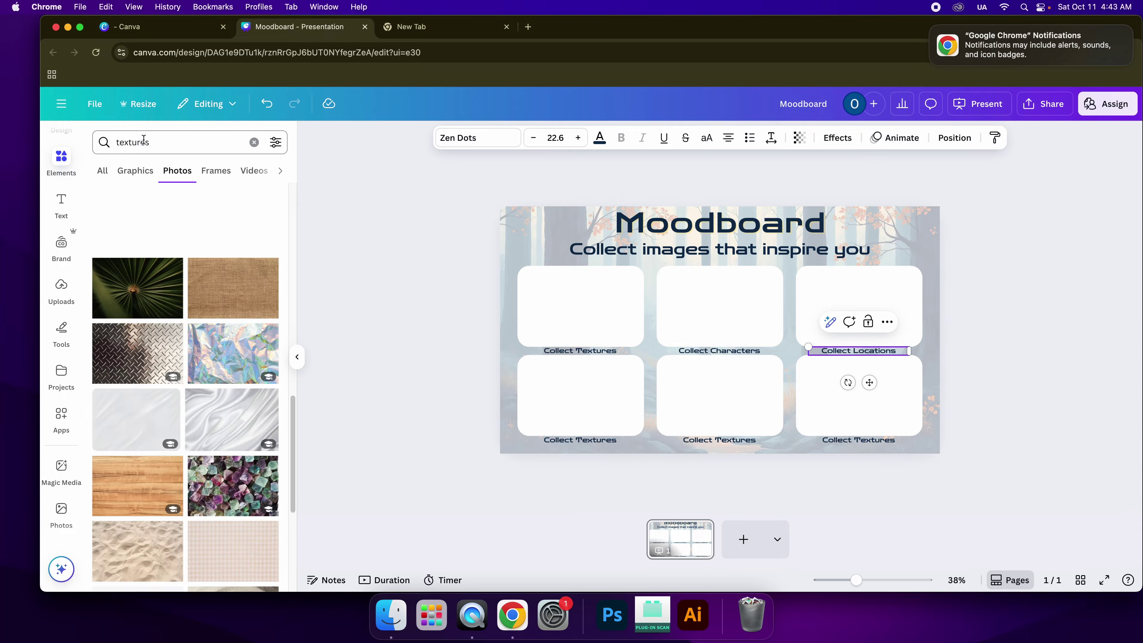
left_click(249, 140)
type("metallic")
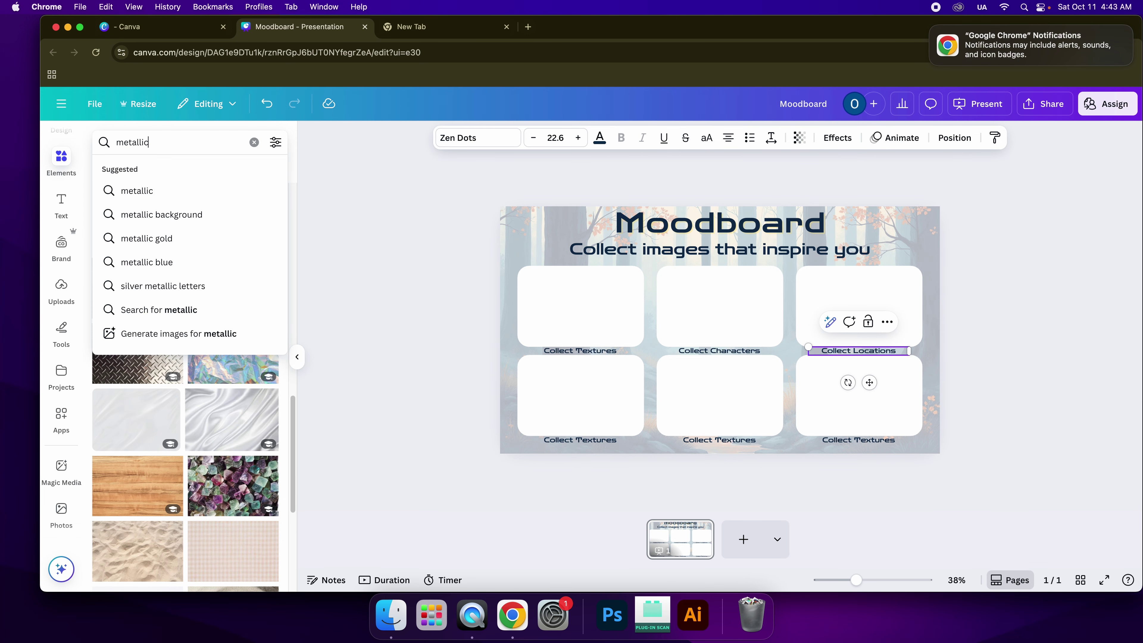
key("Return")
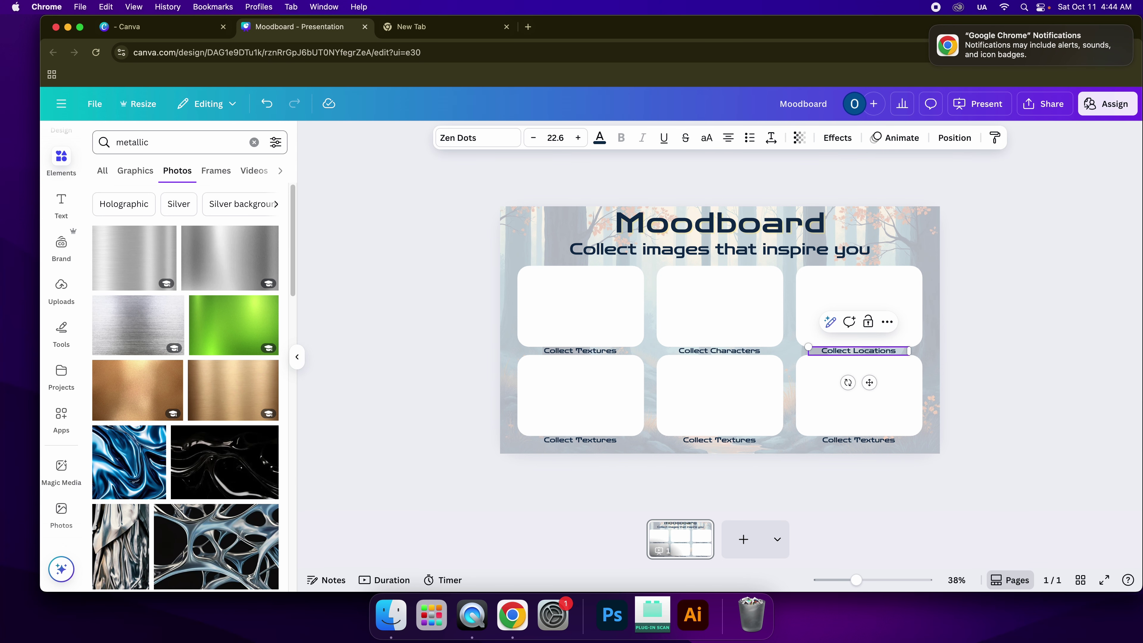
- Try a photo of a silvery-blue metallic web on black, scaled down to fit the first upper card, and delete it
scroll(184, 400, "down", 5)
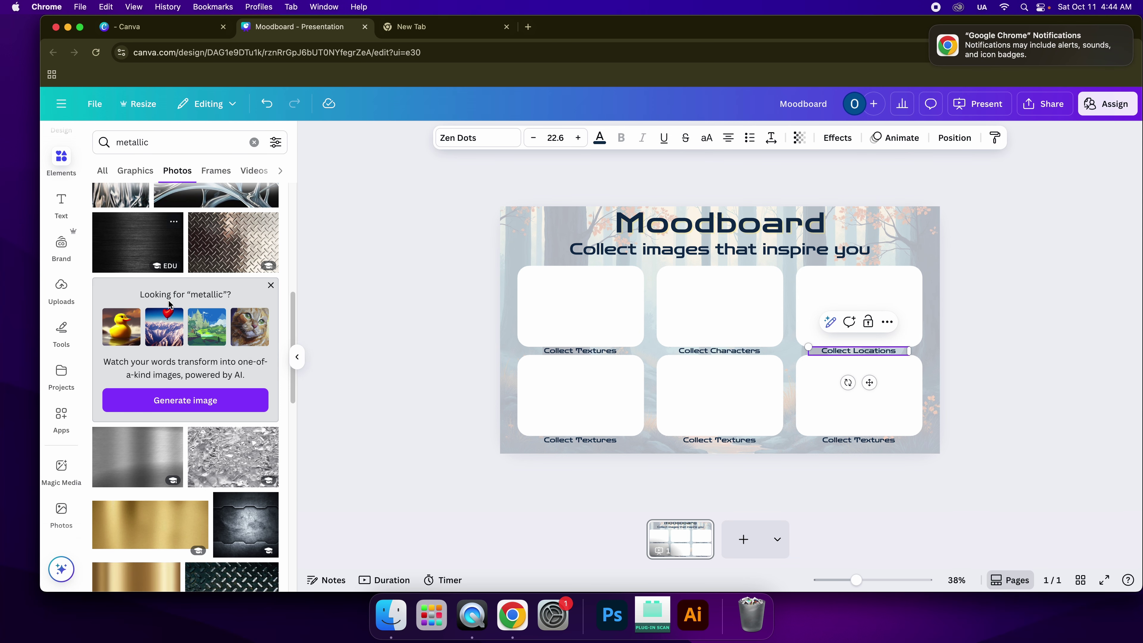
scroll(185, 399, "up", 5)
left_click(200, 274)
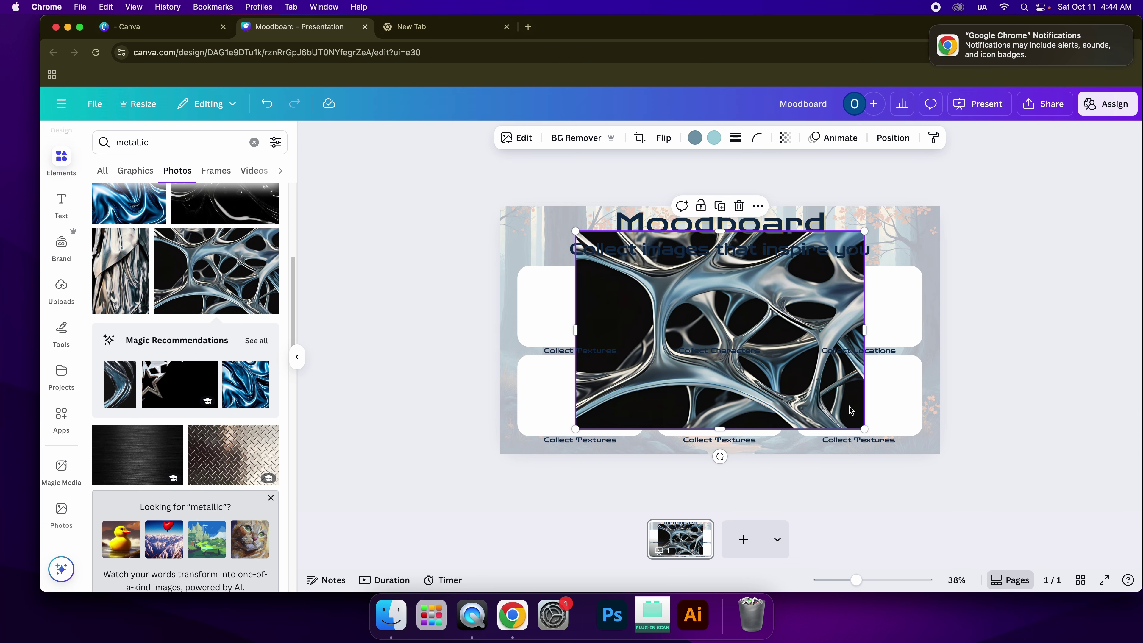
left_click_drag(864, 429, 610, 325)
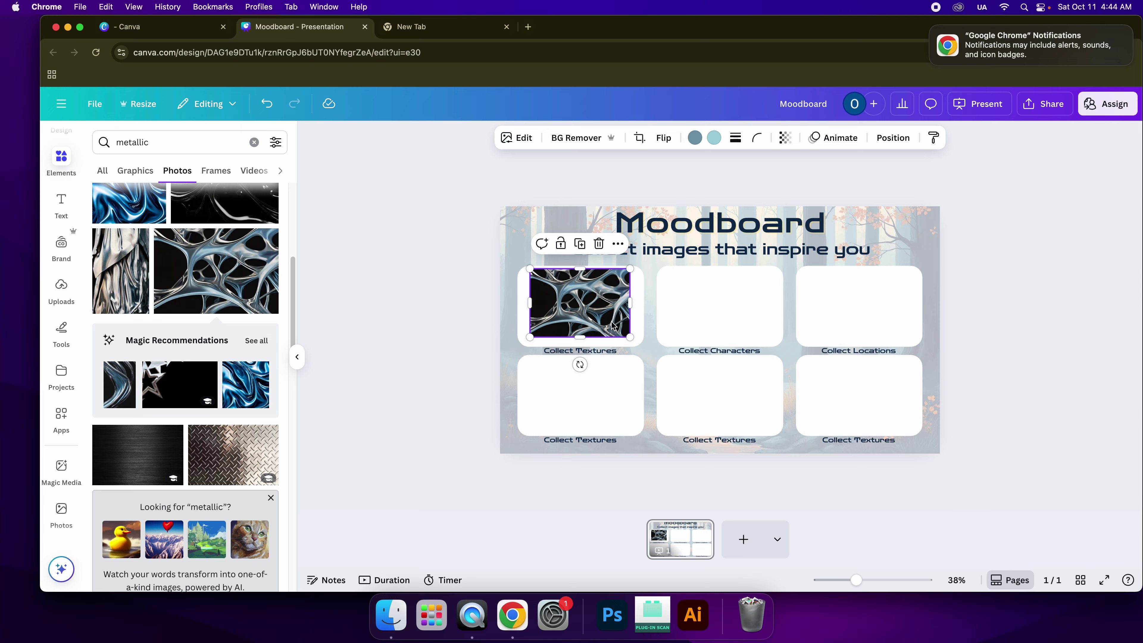
key("Delete")
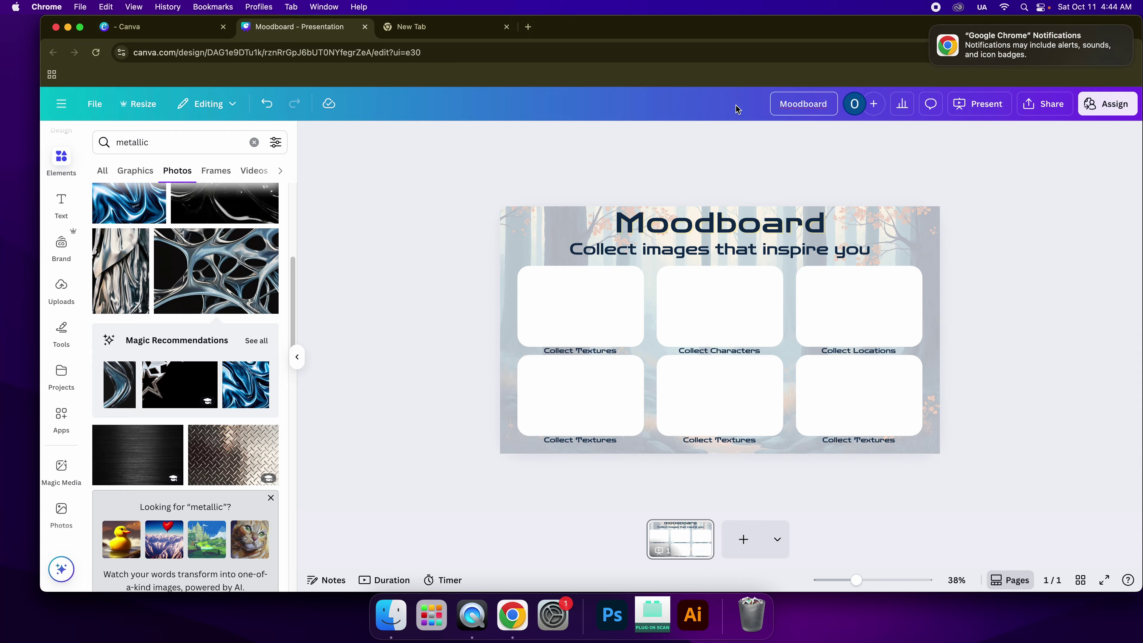
- Rename the design as "Moodboard Project - Teacher Version"
left_click(99, 106)
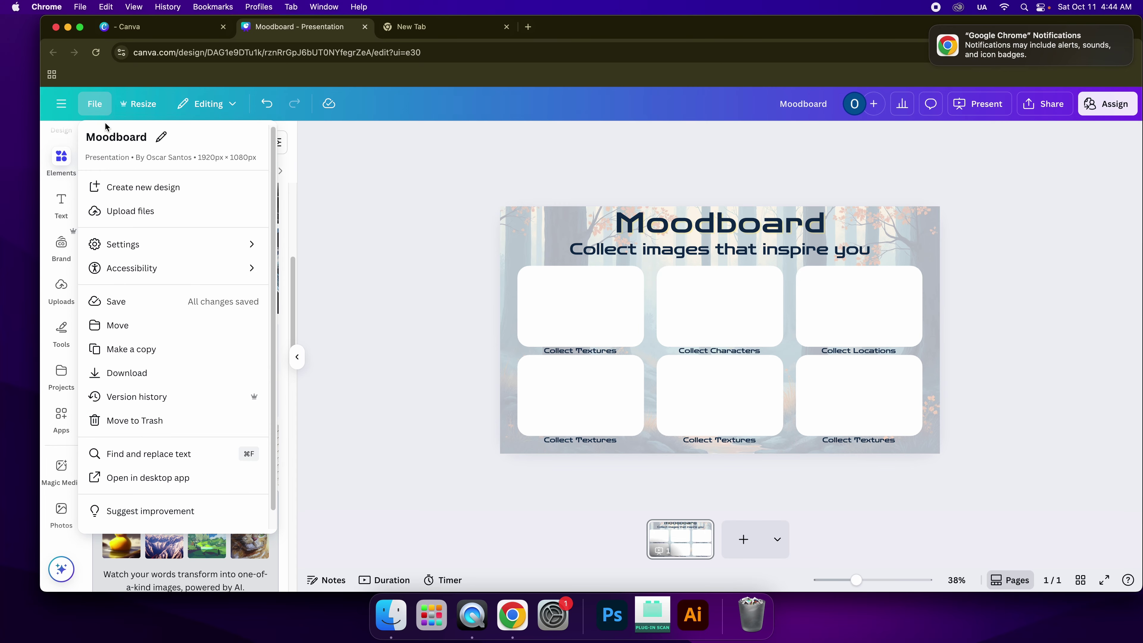
left_click(822, 106)
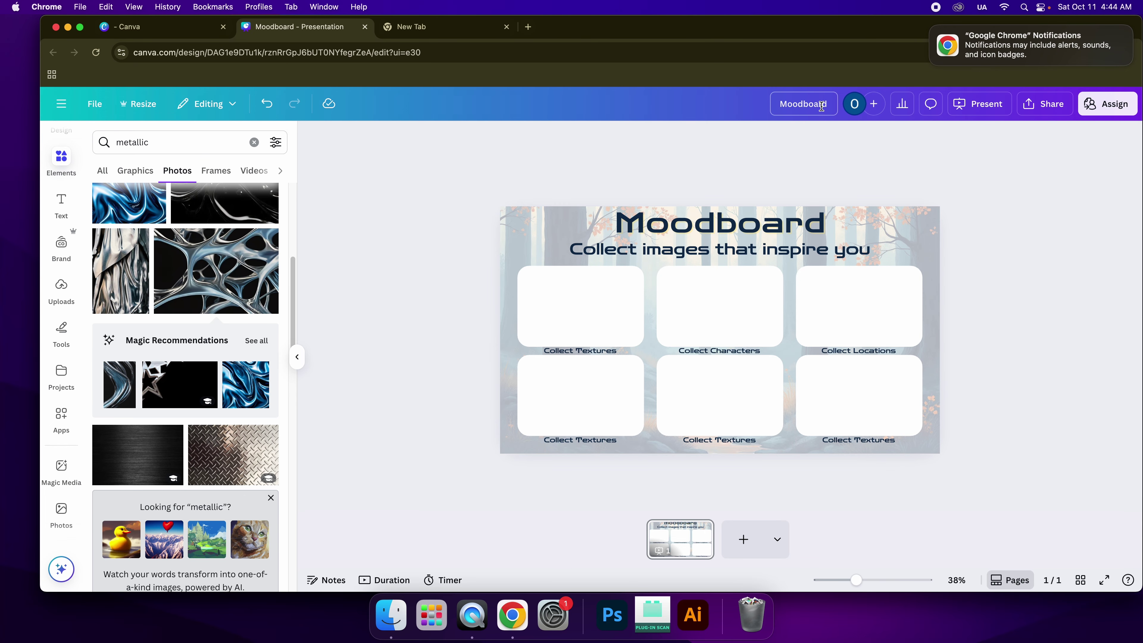
left_click(798, 108)
right_click(798, 108)
left_click(784, 103)
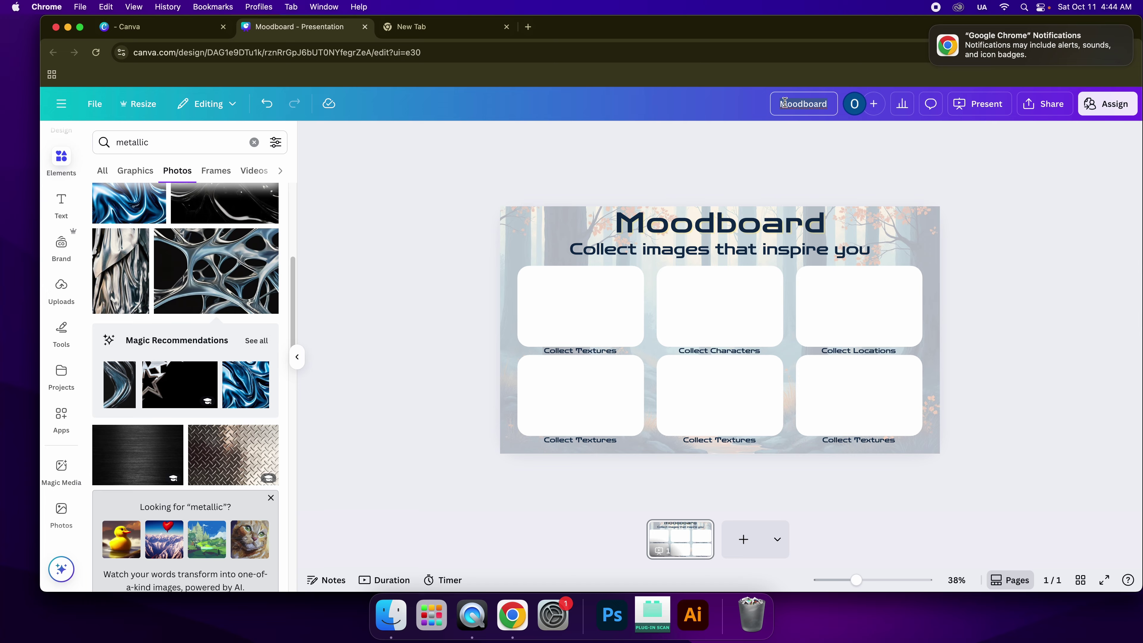
type("Project")
key("Left")
key("Right")
type("-")
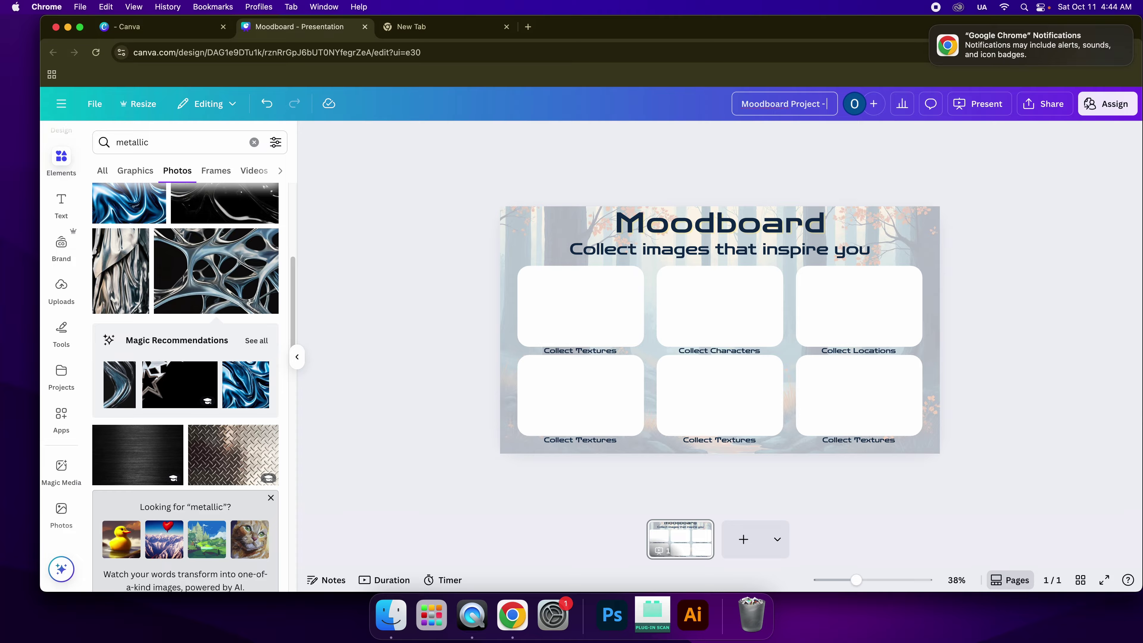
type(" Teacher Ver")
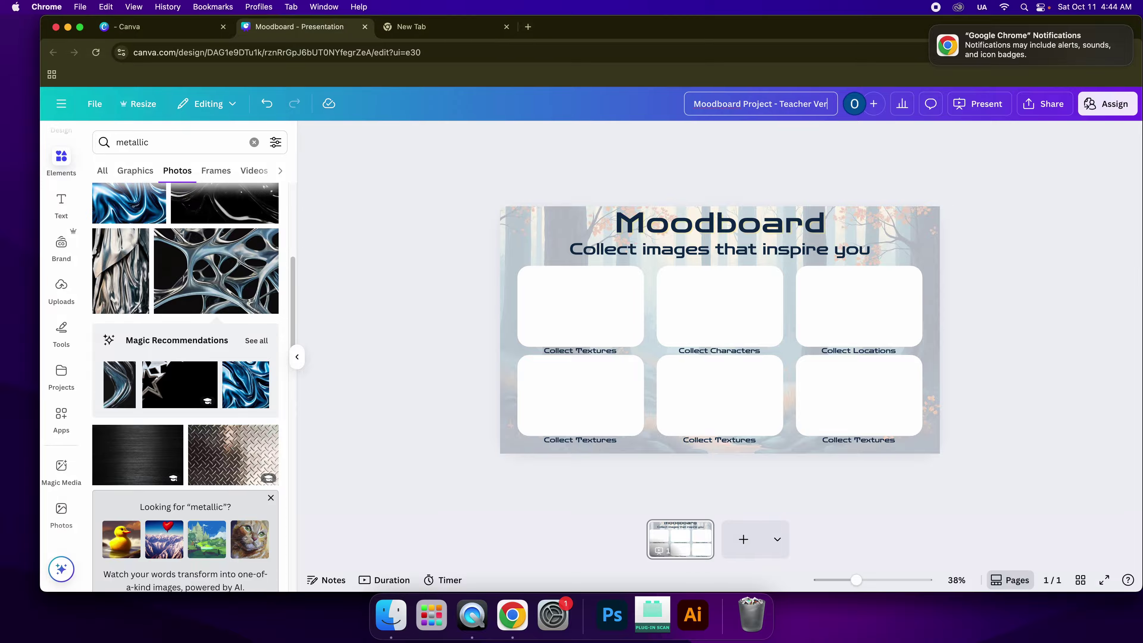
type("sion")
key("Return")
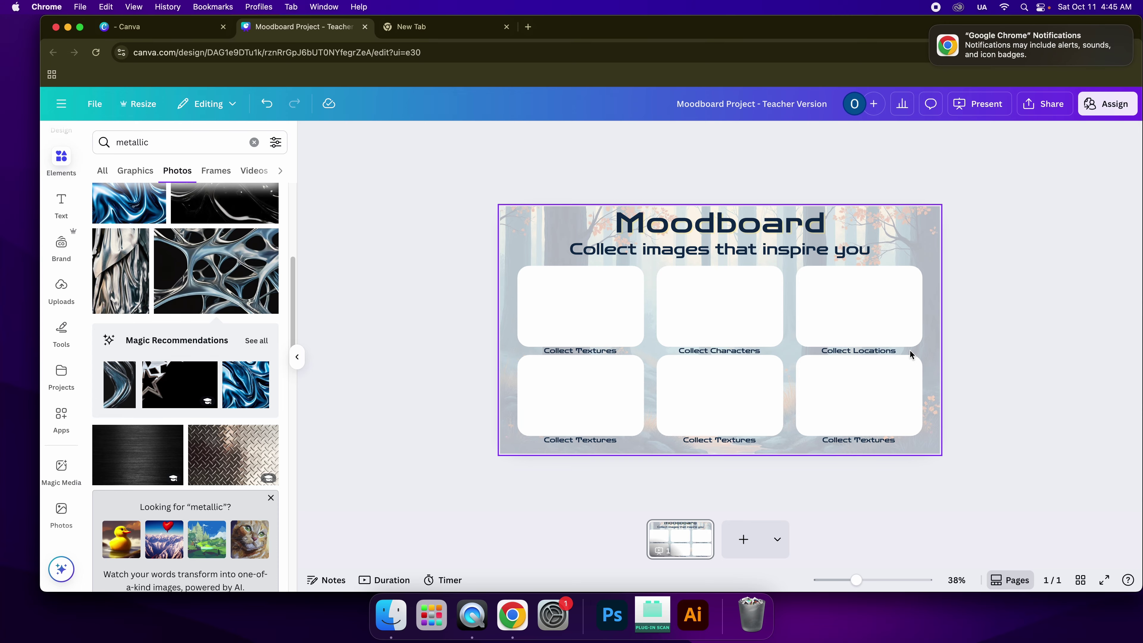
left_click_drag(959, 202, 420, 531)
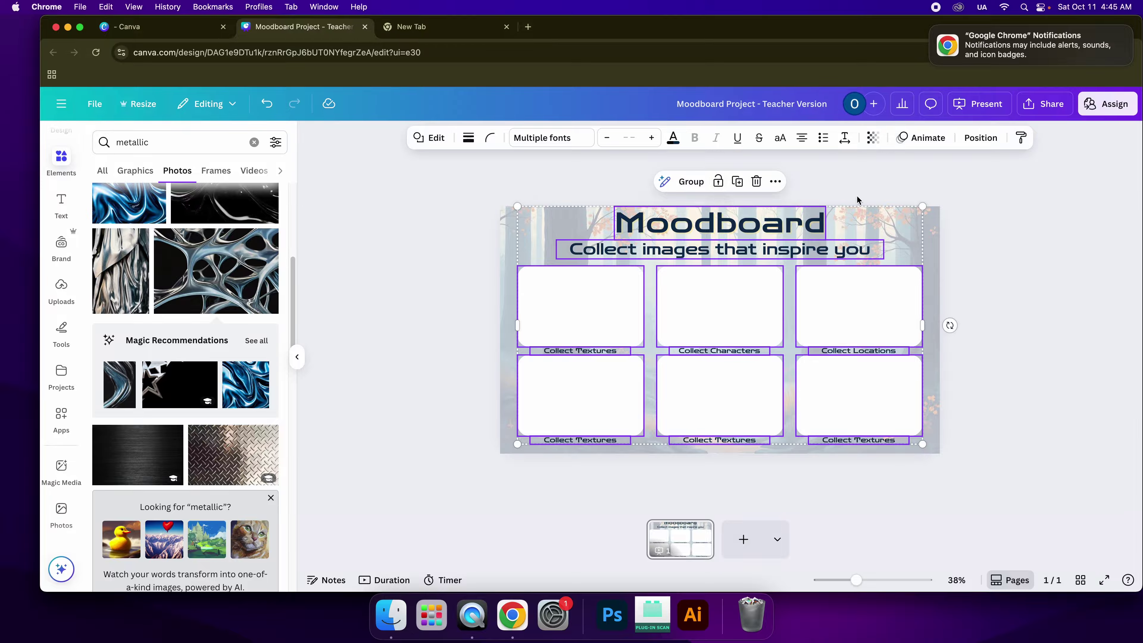
left_click(812, 189)
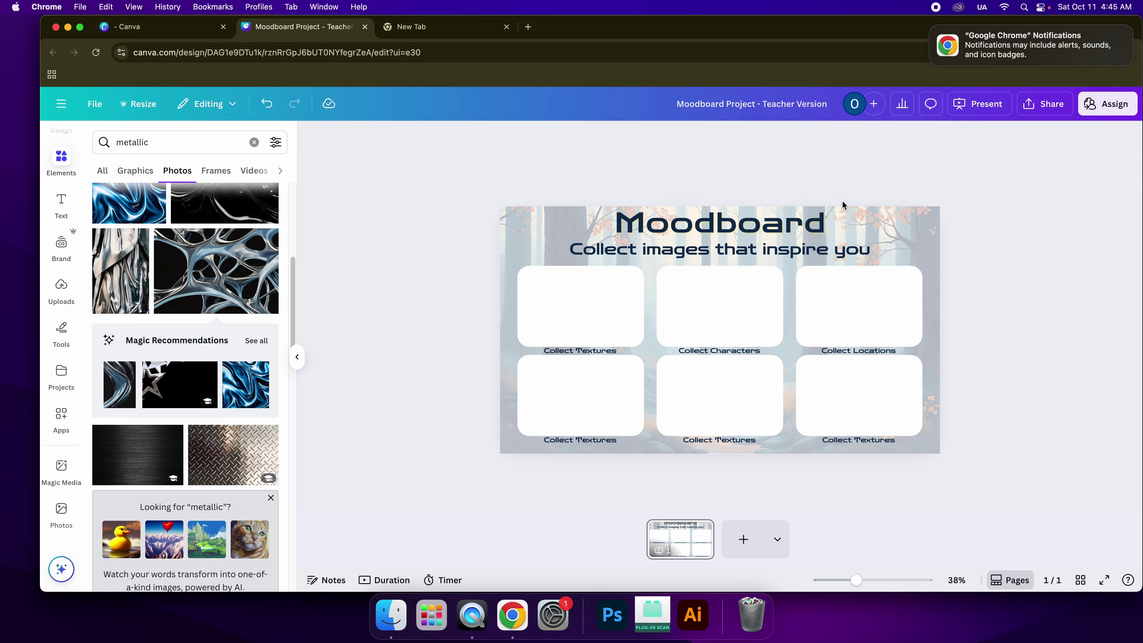
- Download the moodboard page as a PNG at 1,920 × 1,080 px
left_click(1045, 107)
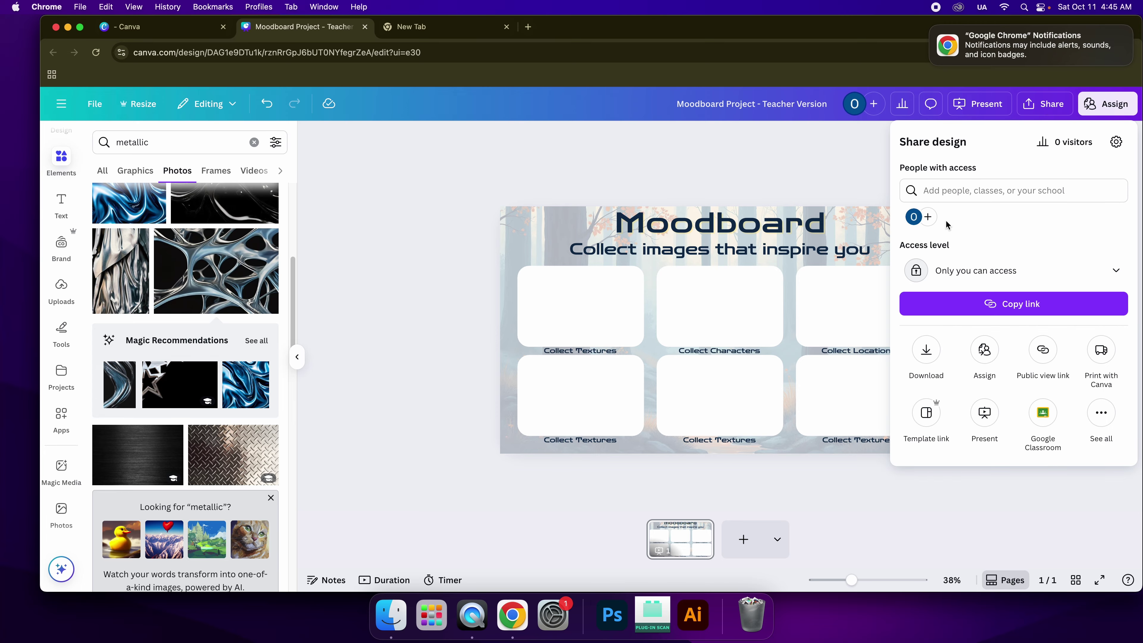
left_click(926, 351)
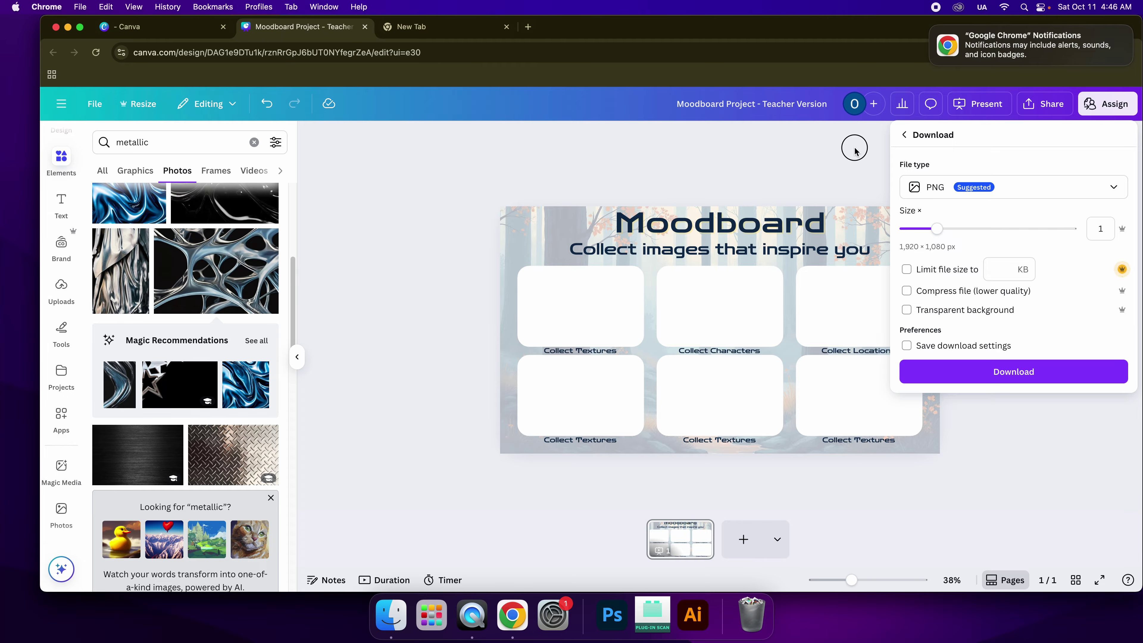
left_click(844, 139)
left_click(1051, 109)
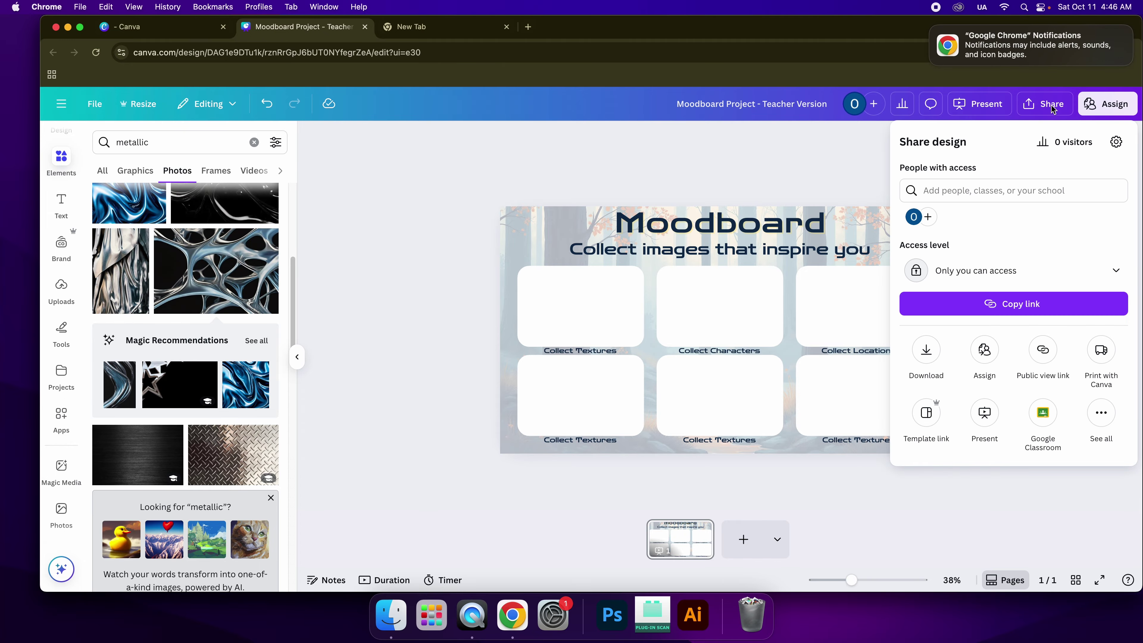
left_click(937, 358)
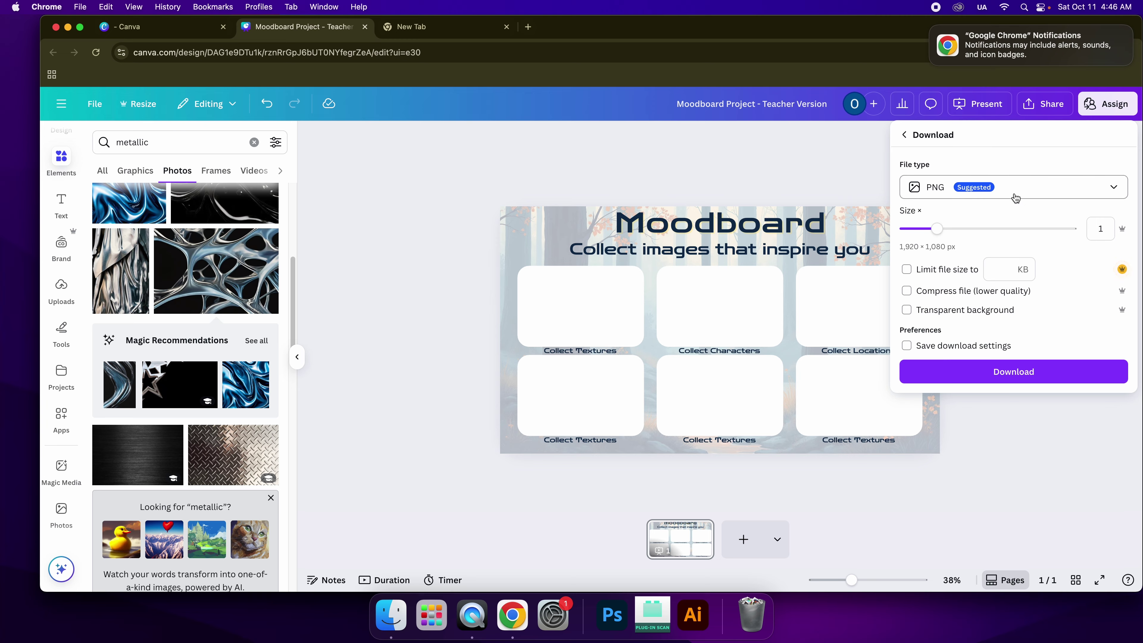
left_click(1001, 370)
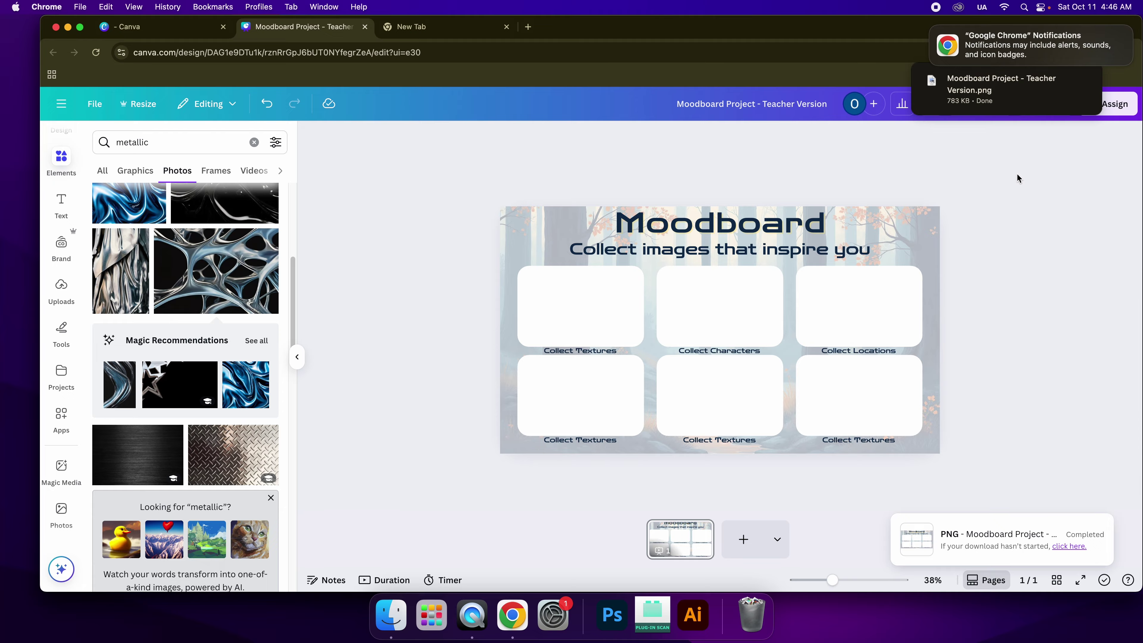
left_click(930, 29)
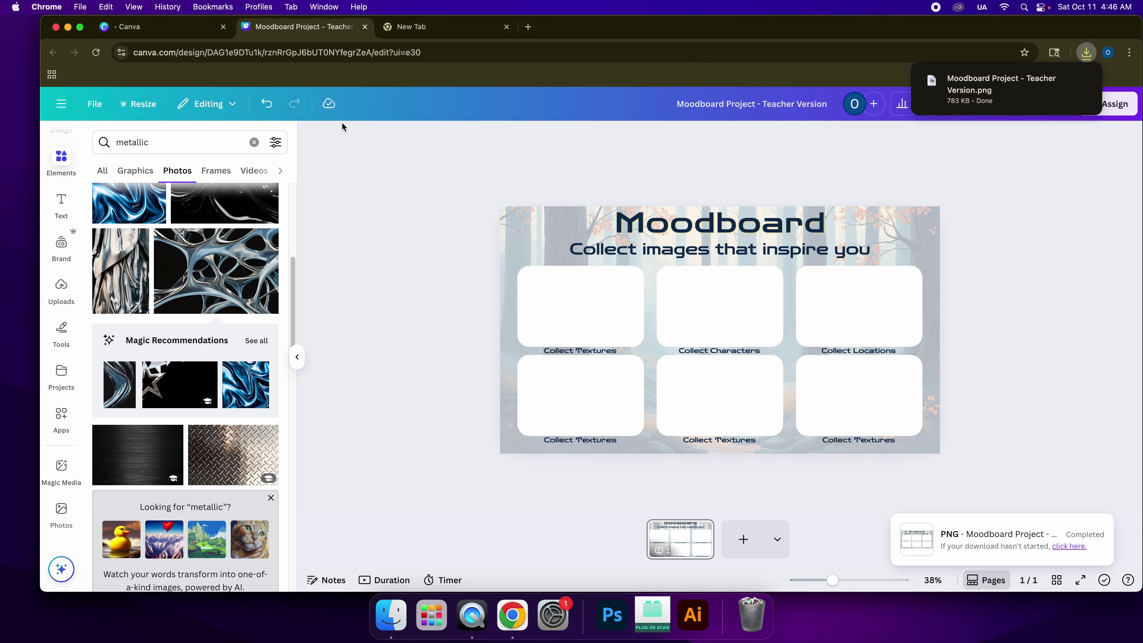
- Create a new blank Presentation (16:9) design
left_click(62, 104)
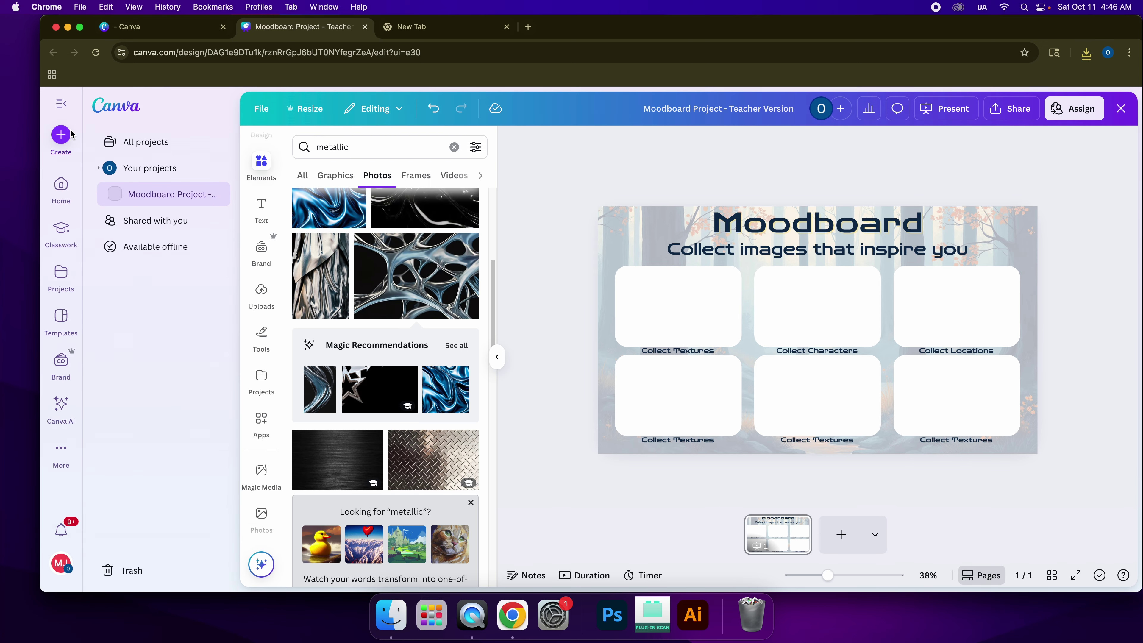
left_click(65, 140)
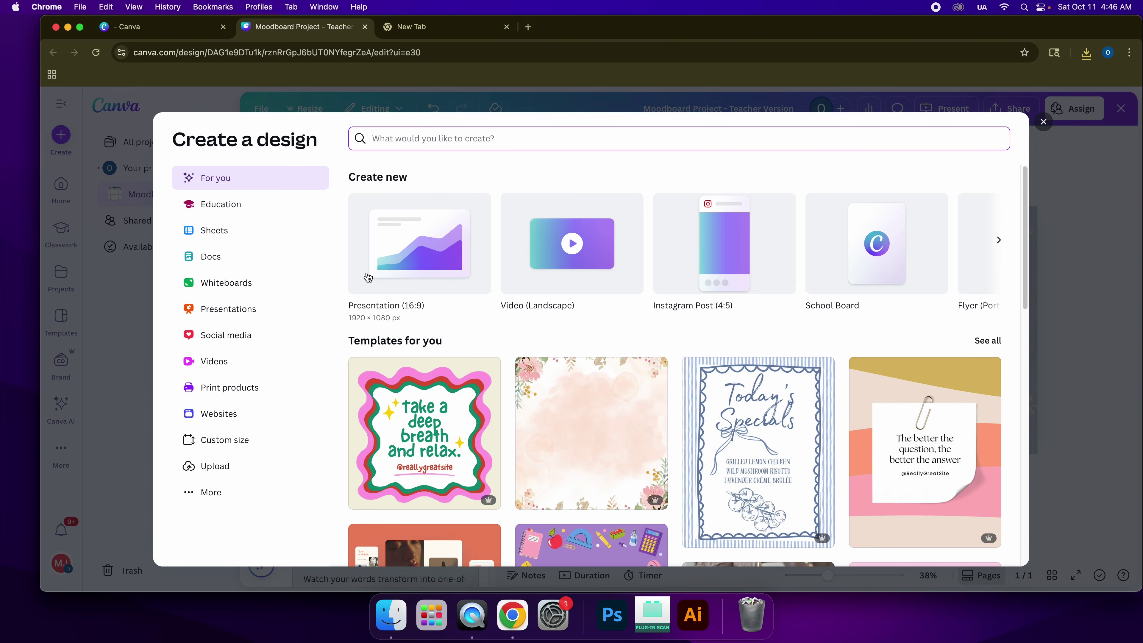
left_click(390, 270)
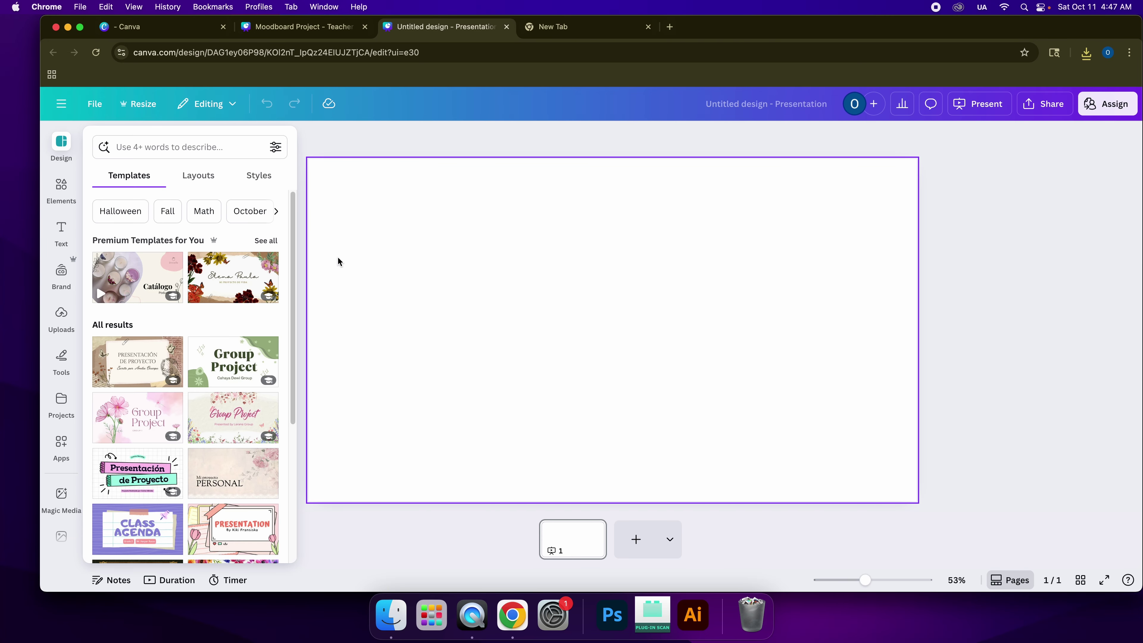
- Upload "Moodboard Project - Teacher Version.png" from Downloads and enlarge the placed image to fill the whole blank page
left_click(63, 317)
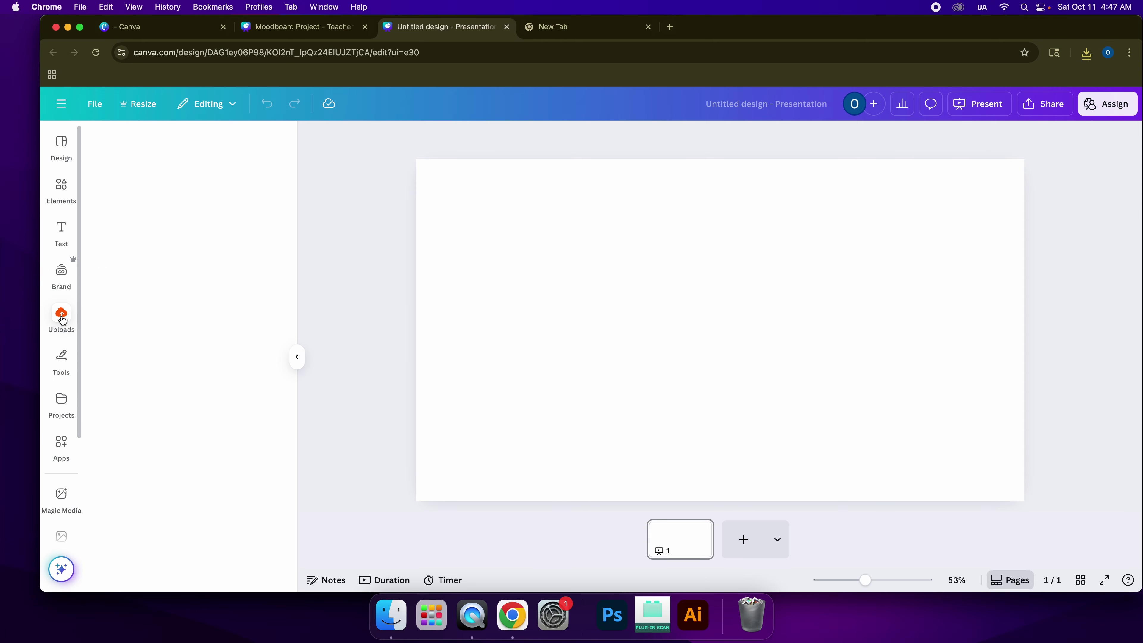
left_click(192, 173)
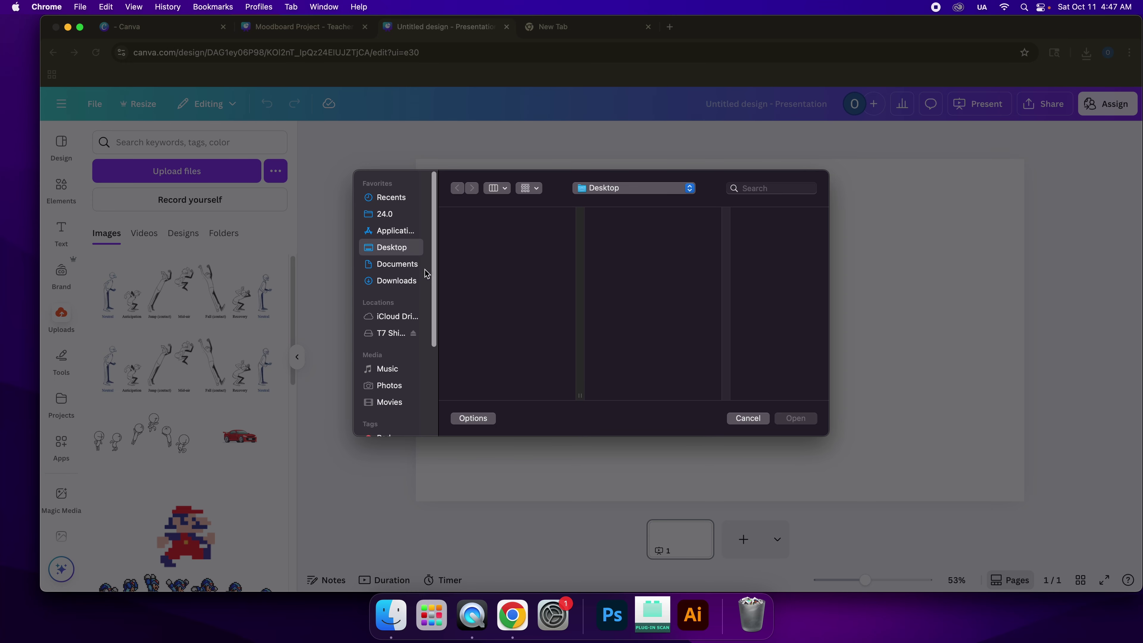
left_click(408, 284)
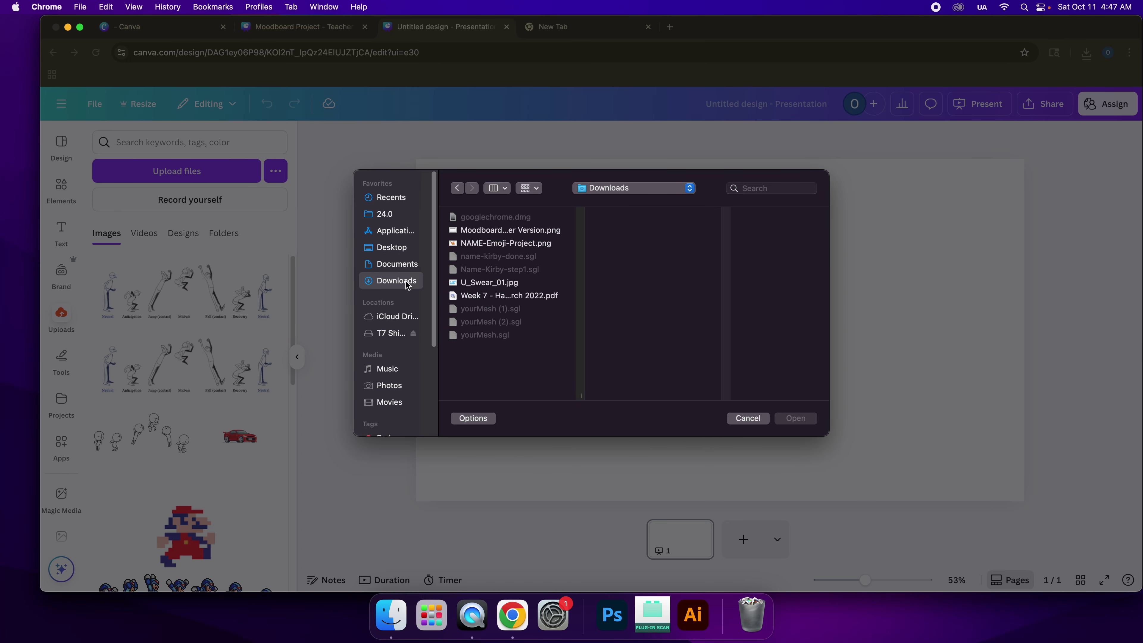
left_click(513, 231)
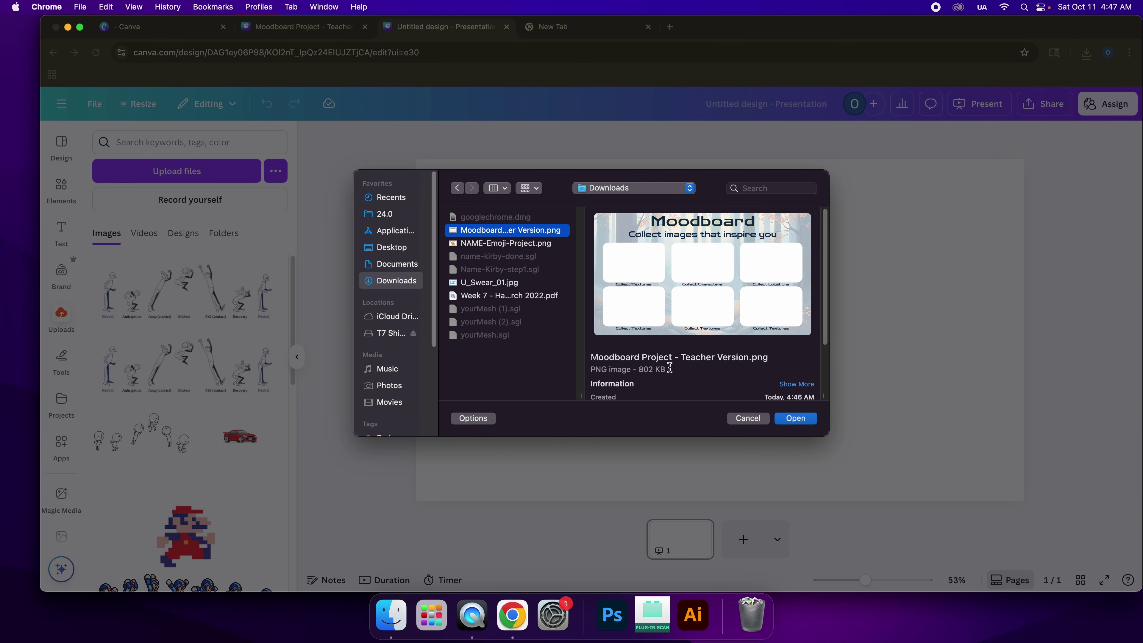
left_click(804, 420)
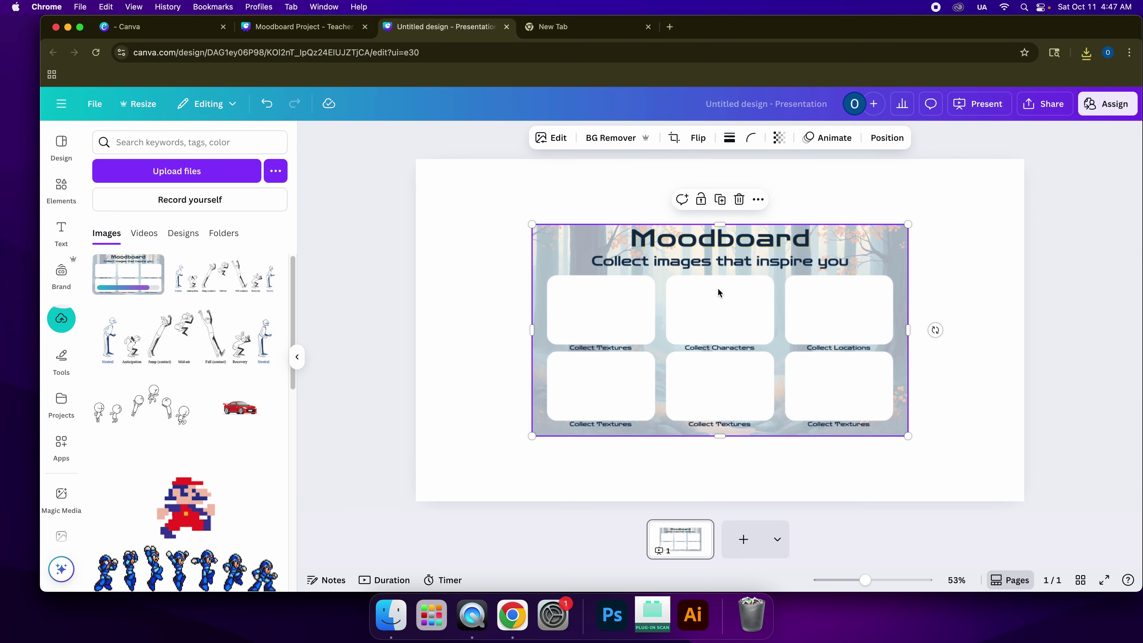
left_click_drag(793, 312, 682, 250)
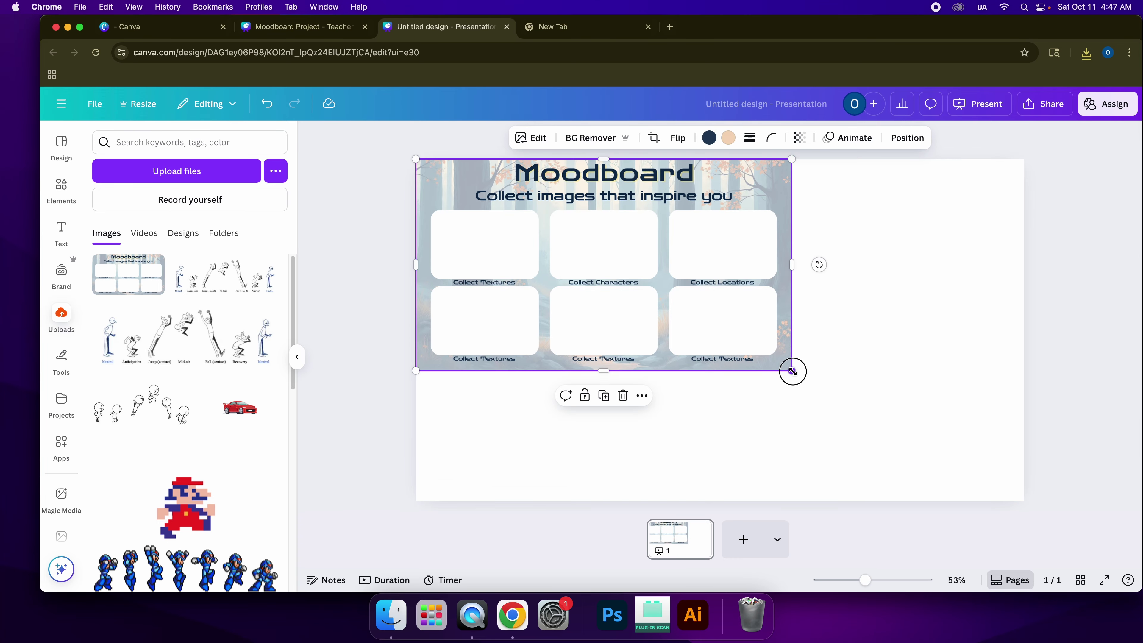
left_click_drag(792, 371, 1045, 470)
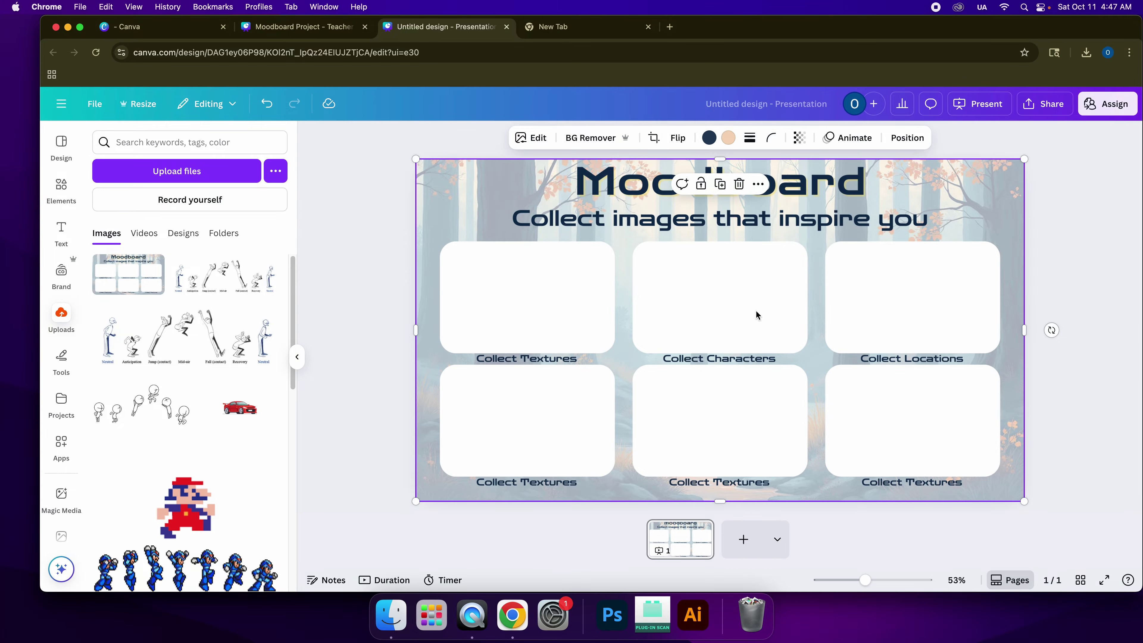
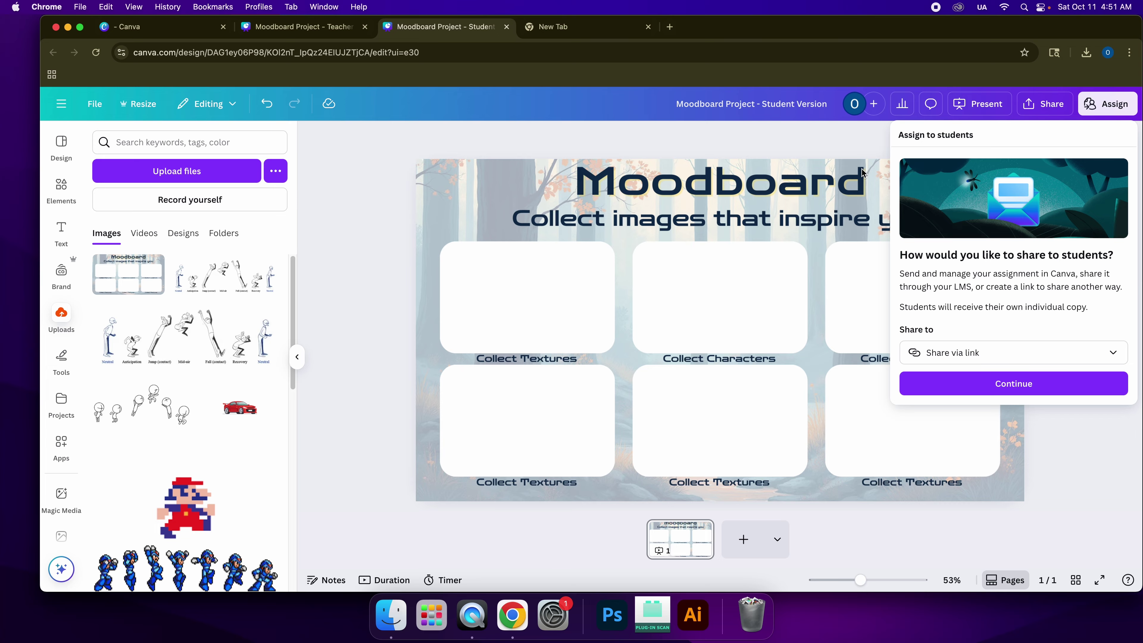
- Assign the student version to students through a shared link and close the assignment confirmation
left_click(1019, 391)
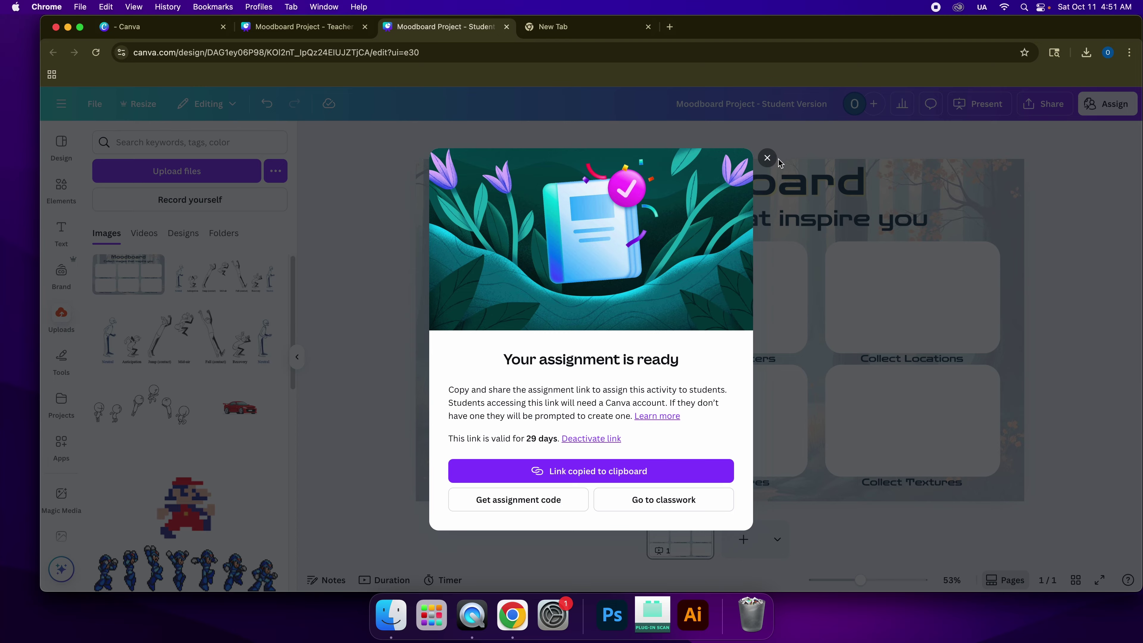
left_click(769, 159)
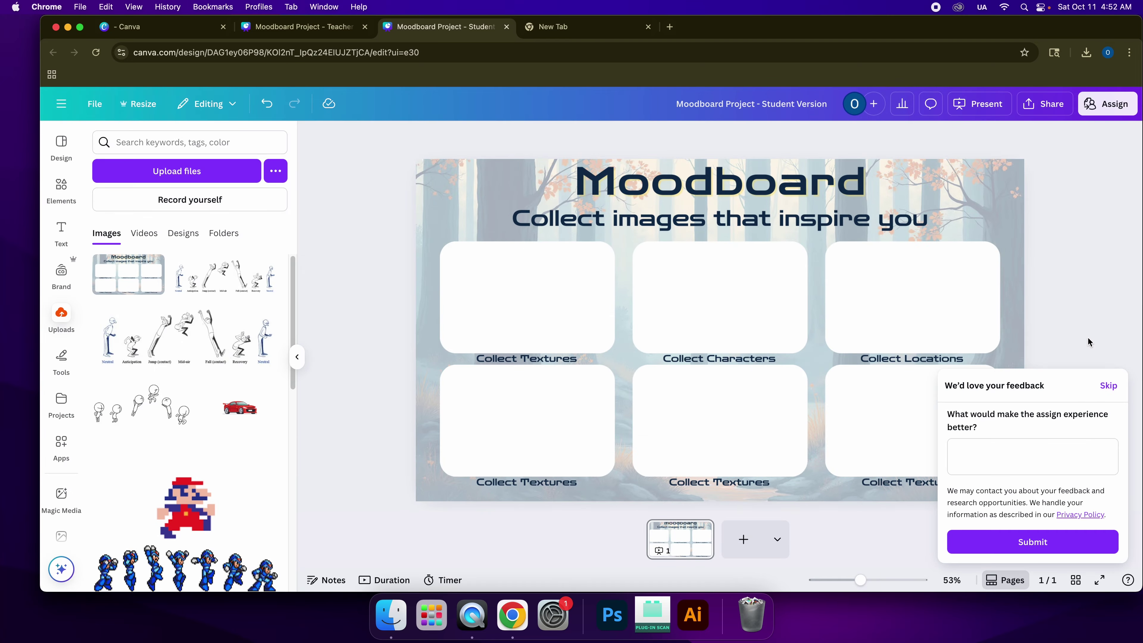
- Skip the assignment feedback request and leave the student version for the Canva home page
left_click(1107, 386)
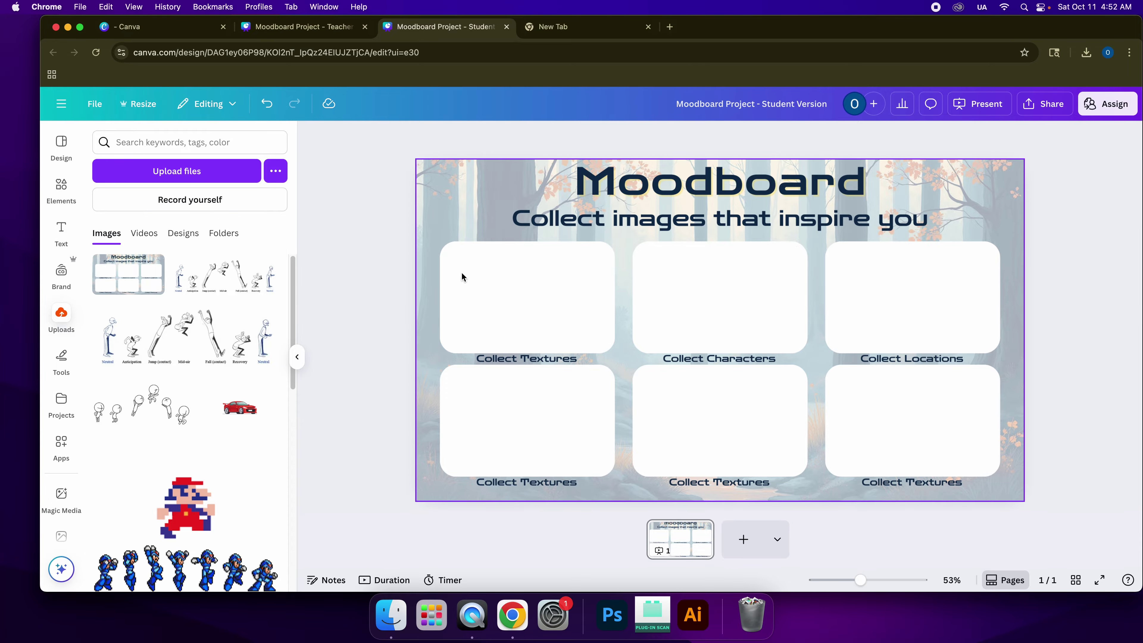
left_click(62, 104)
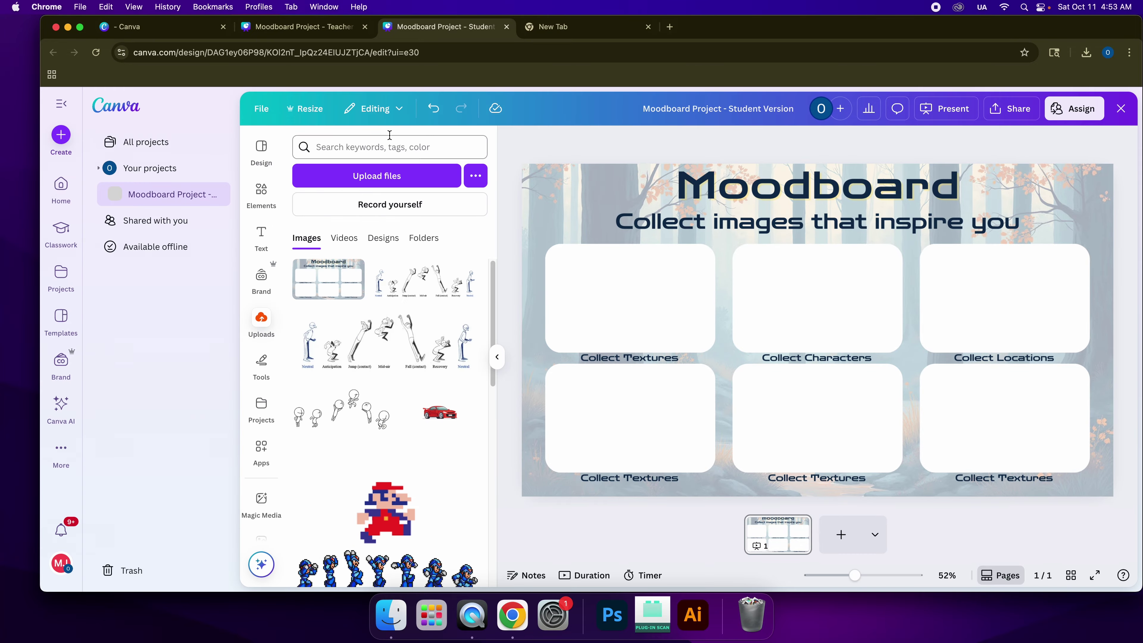
left_click(110, 107)
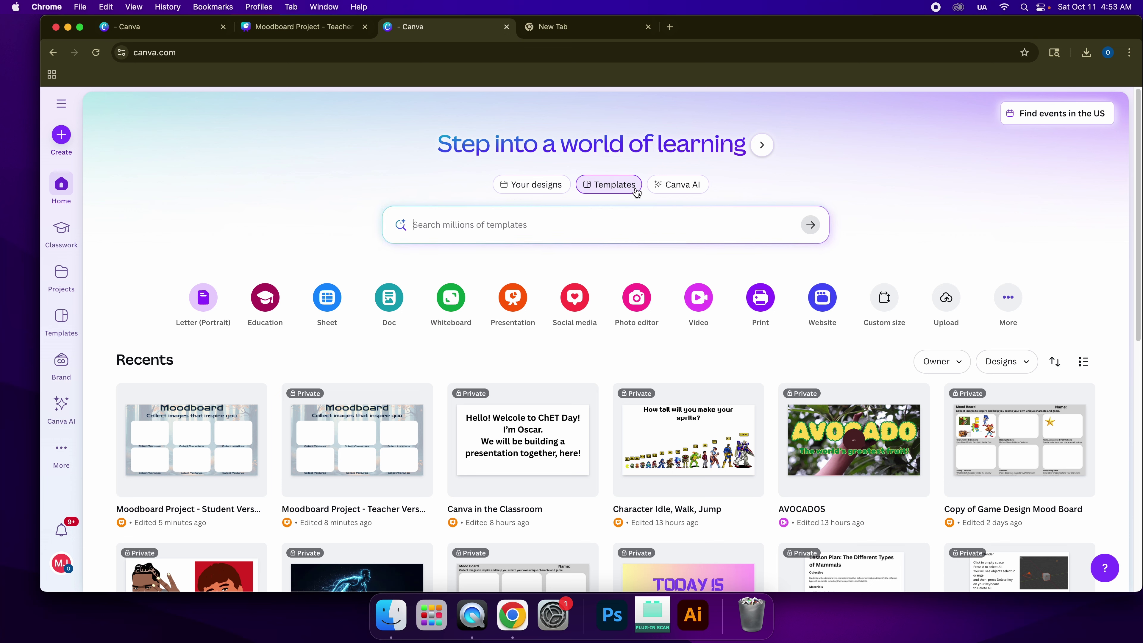
right_click(704, 181)
left_click(803, 167)
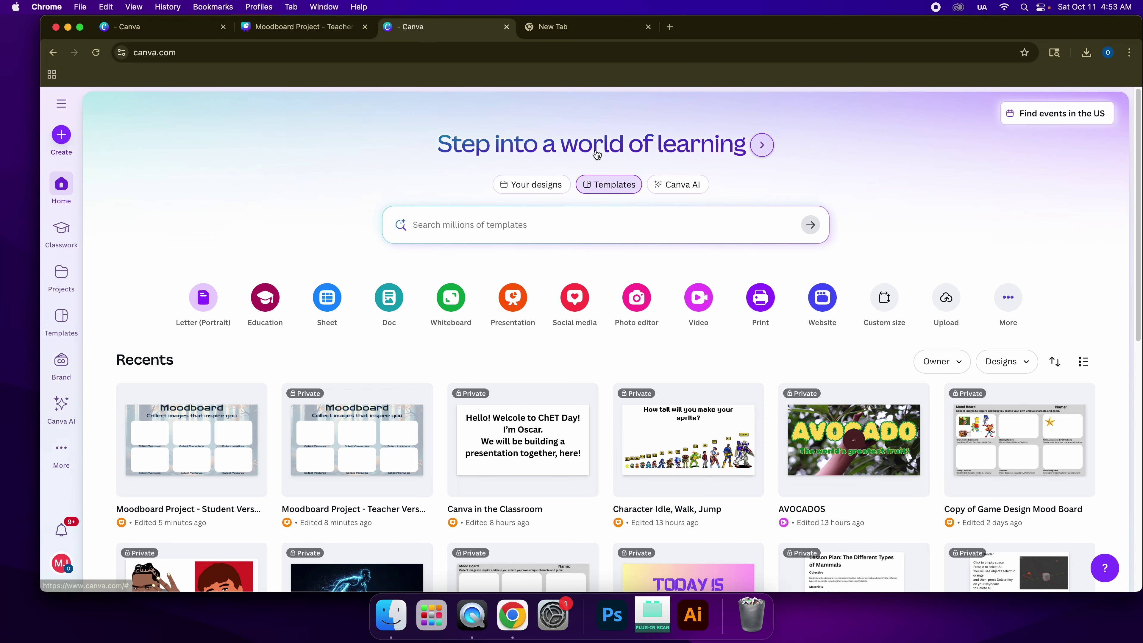
- Search the template library for "state capitals"
left_click(596, 188)
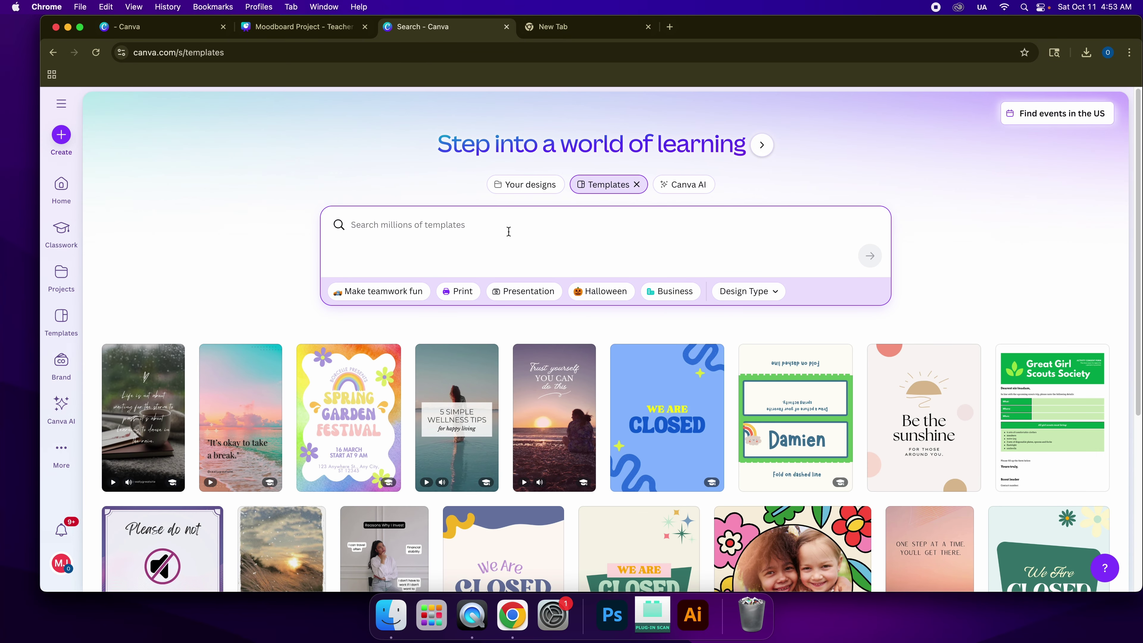
type("state ca")
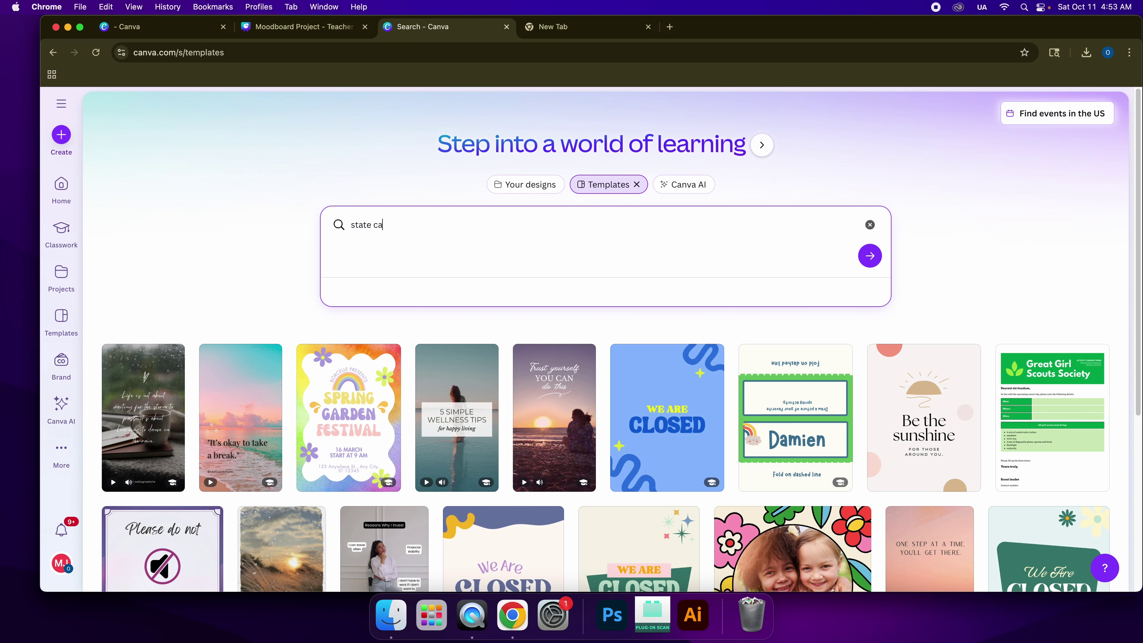
type("pitals")
key("Return")
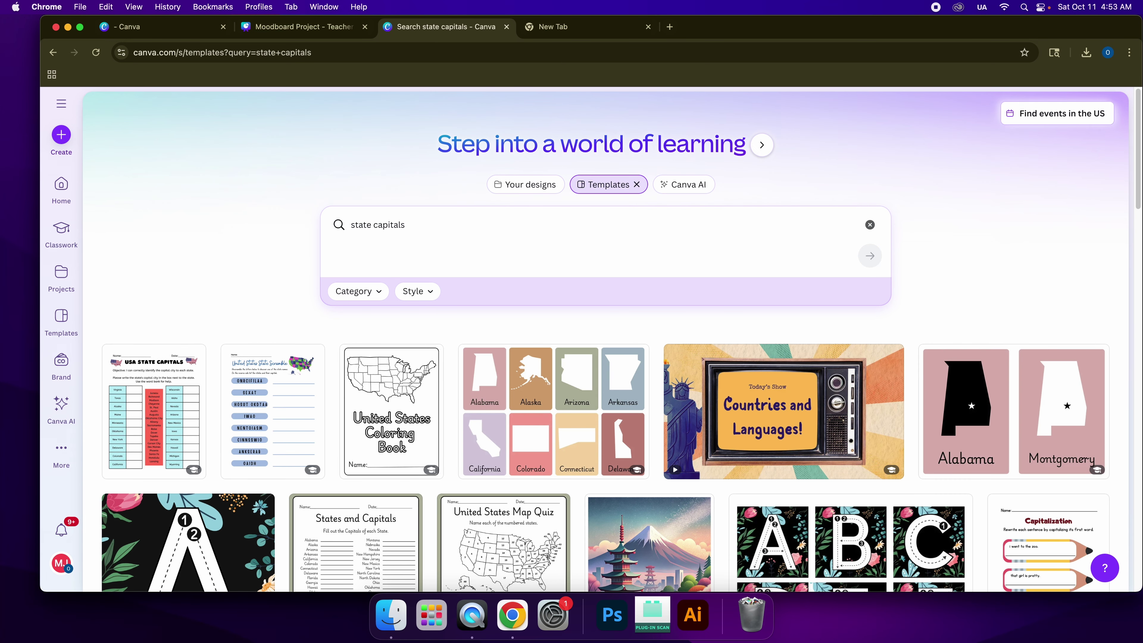
- Browse the state capitals template results and preview the multi-page classroom designs
mouse_move(405, 459)
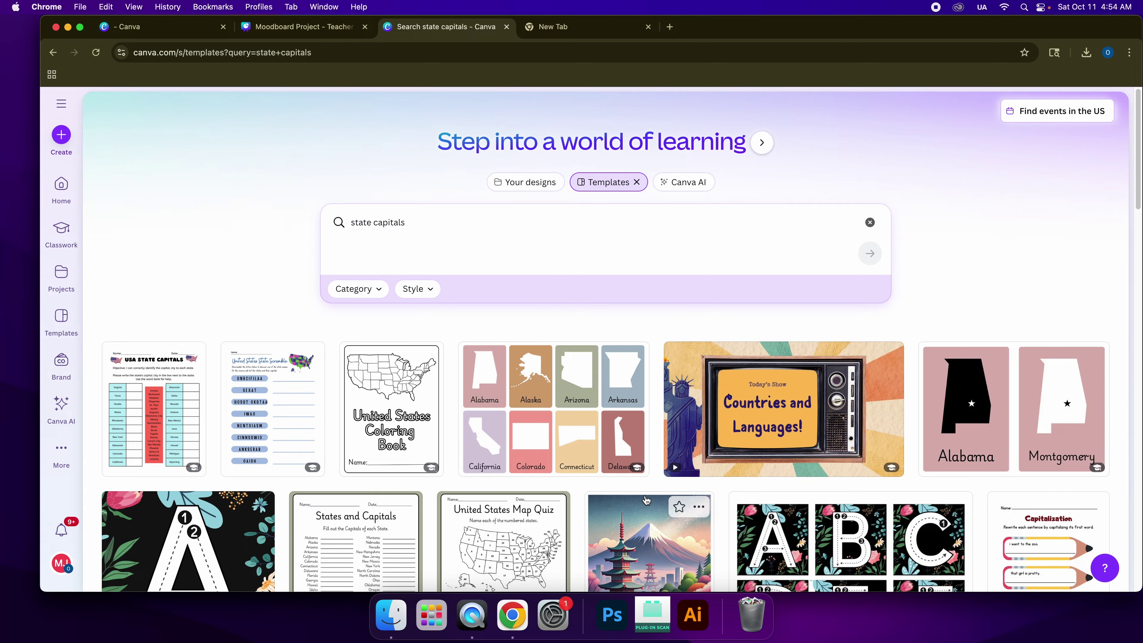
scroll(918, 499, "down", 7)
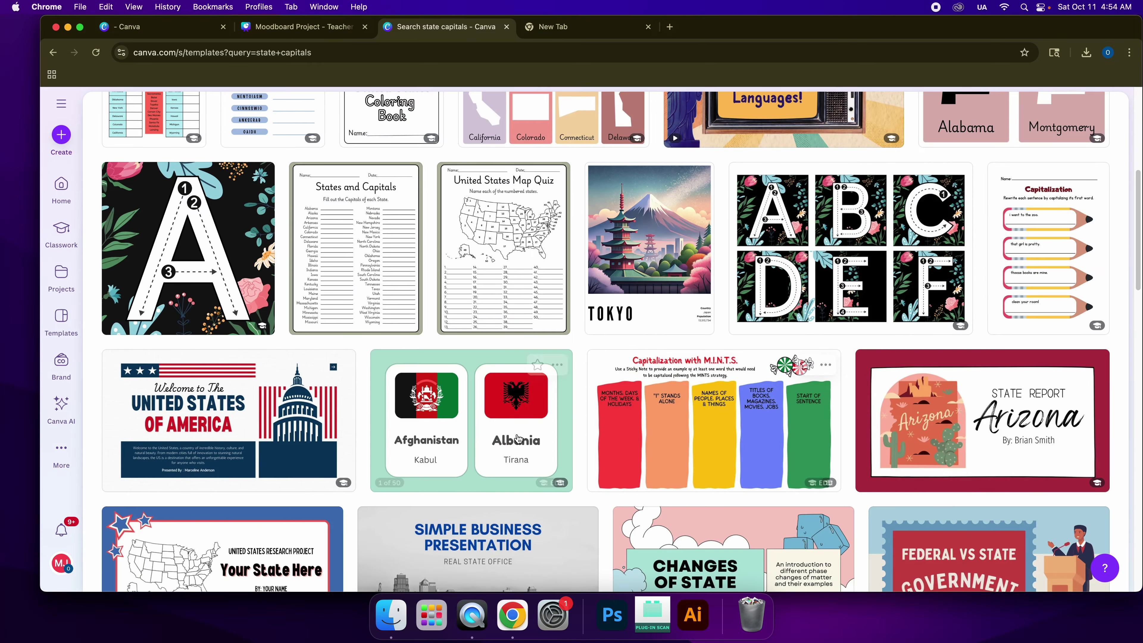
mouse_move(417, 424)
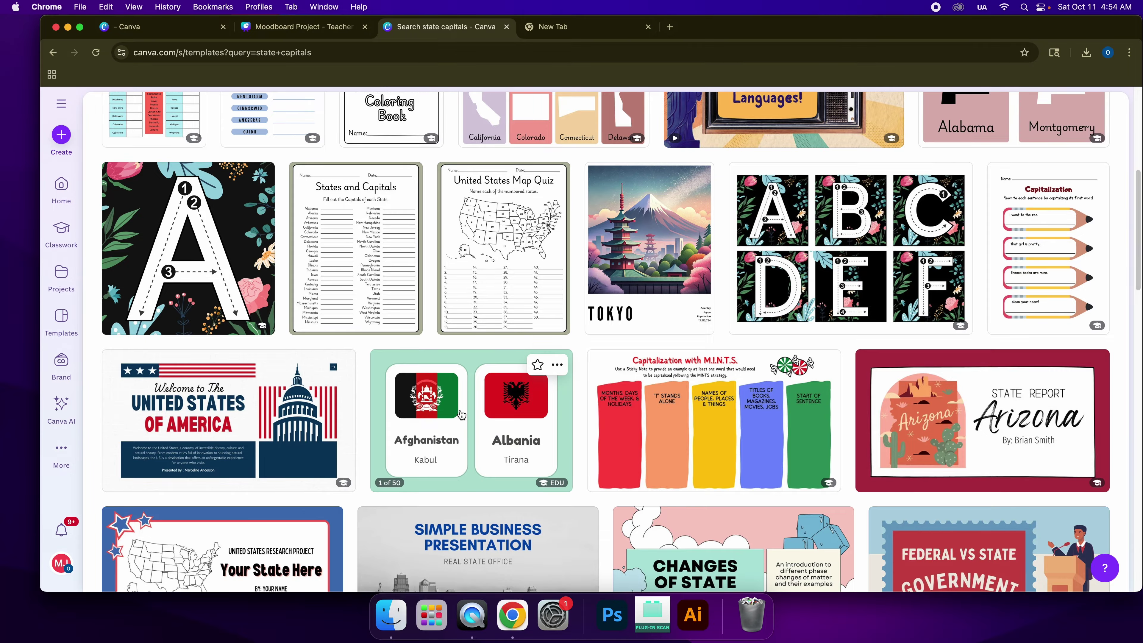
scroll(472, 423, "down", 1)
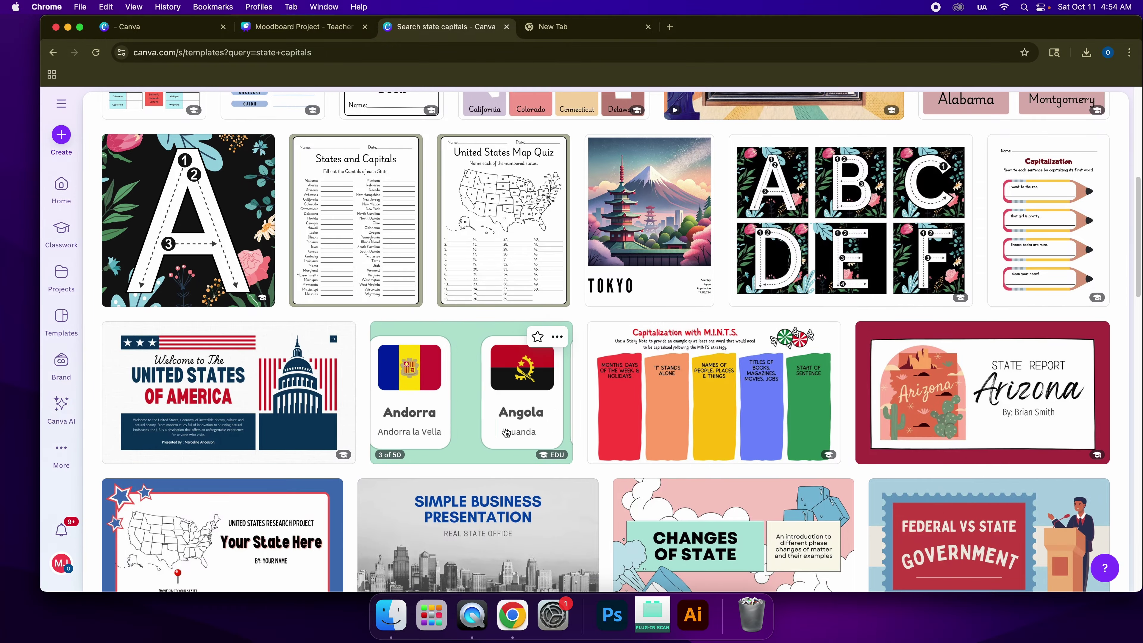
mouse_move(646, 430)
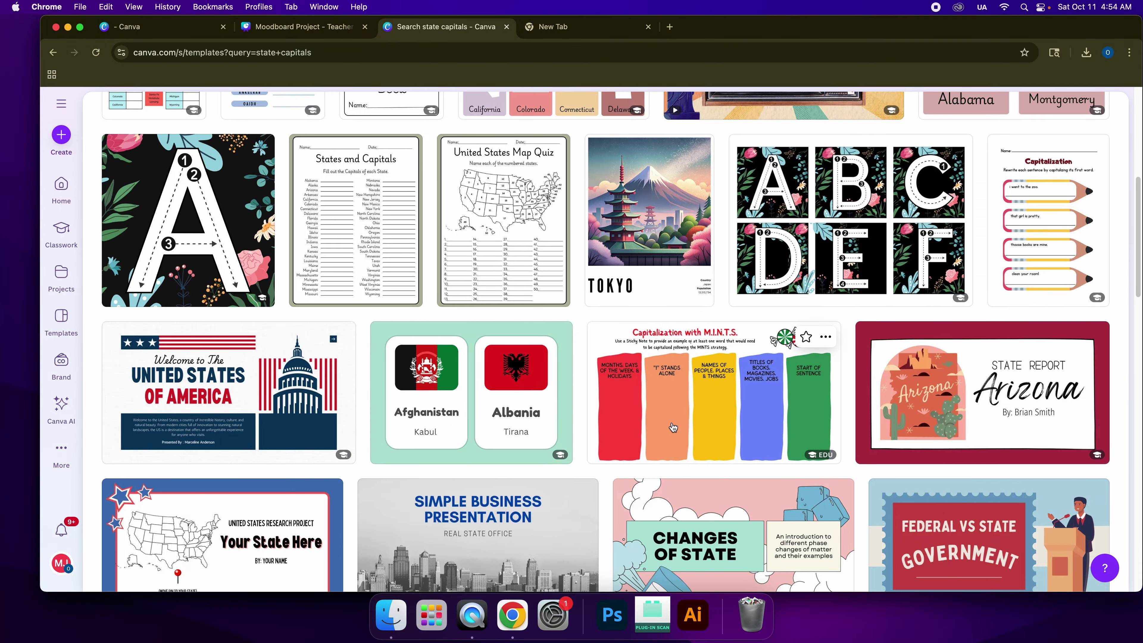
scroll(673, 427, "down", 5)
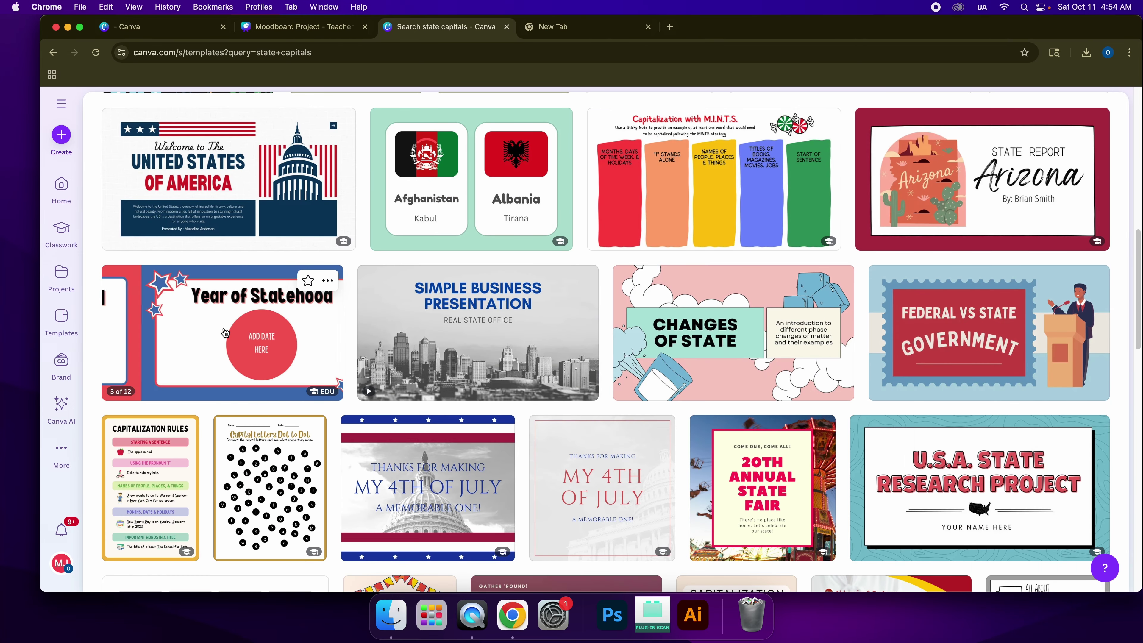
scroll(225, 332, "down", 5)
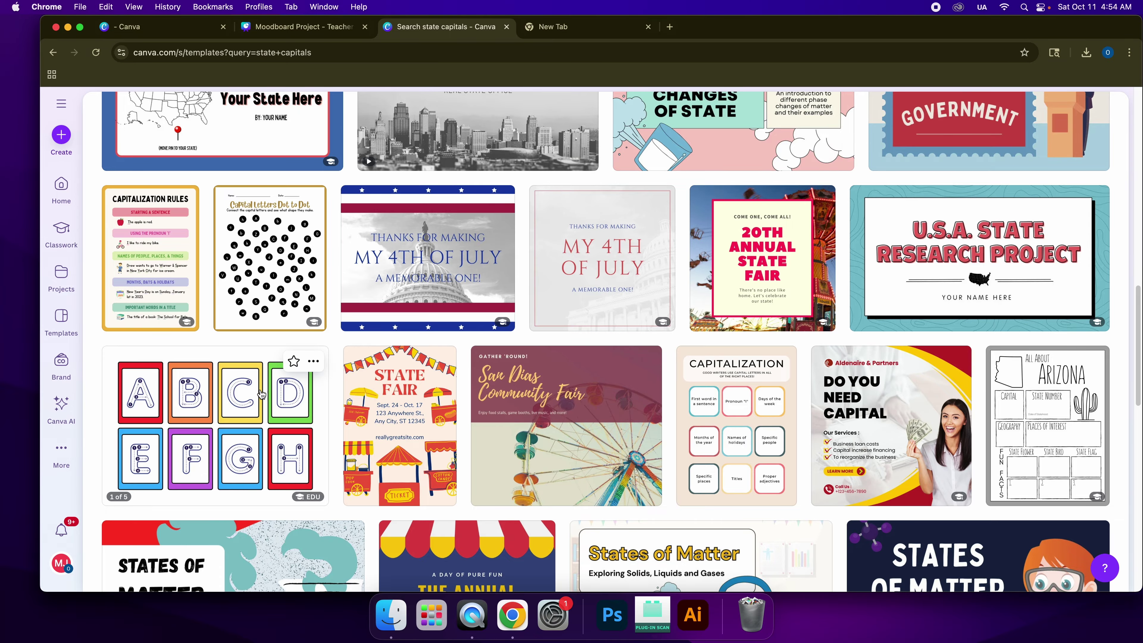
scroll(261, 394, "up", 15)
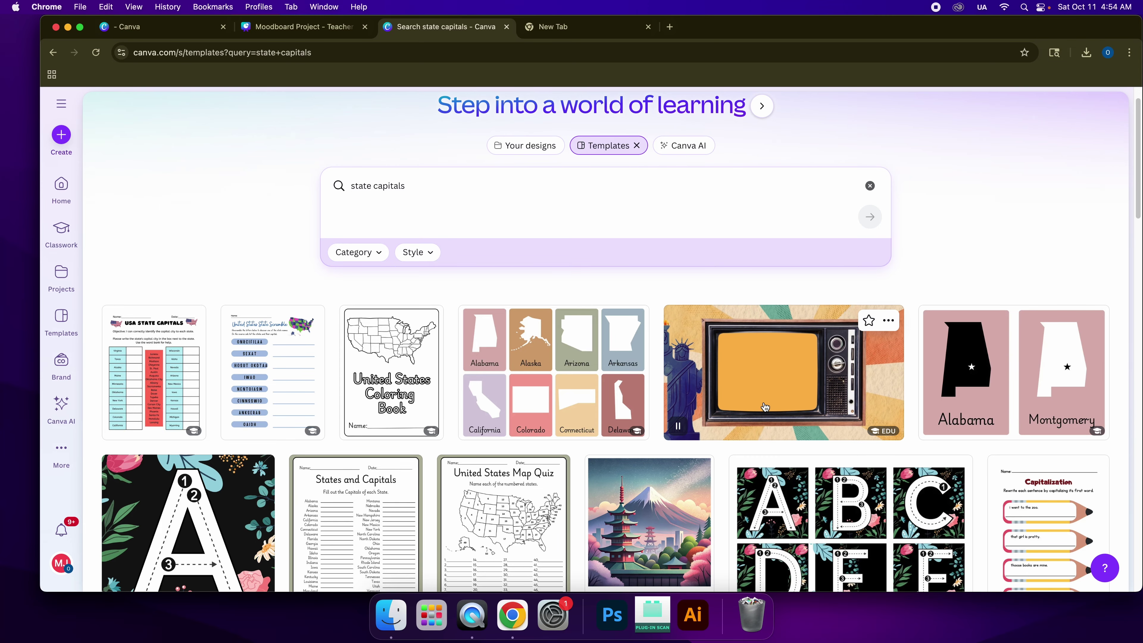
scroll(766, 406, "down", 5)
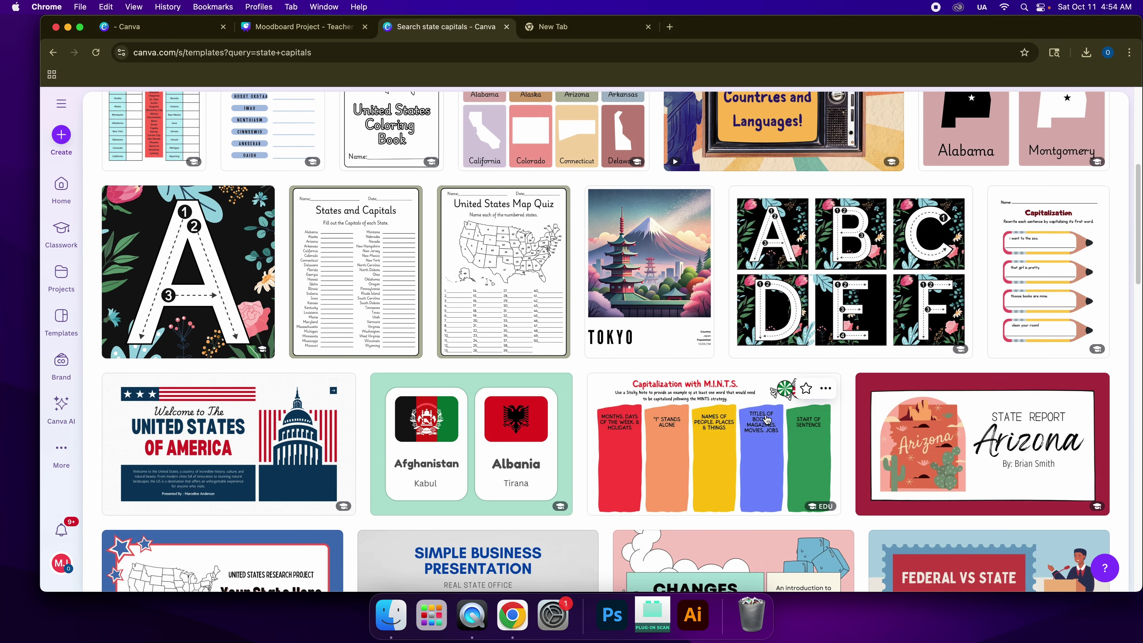
scroll(767, 419, "down", 8)
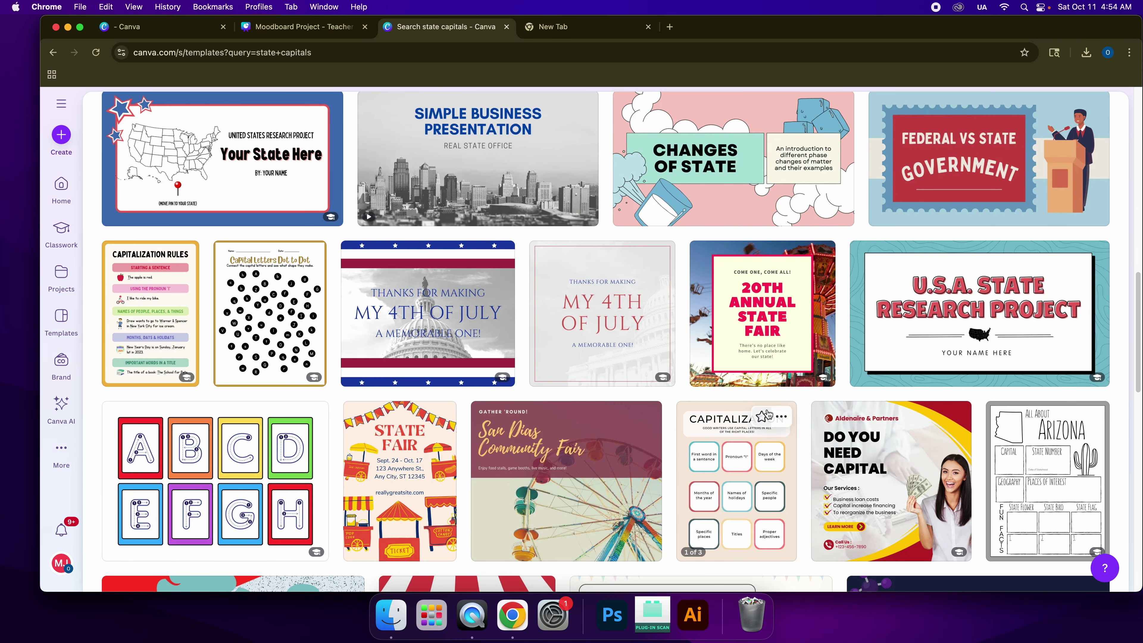
scroll(769, 414, "down", 3)
scroll(768, 414, "down", 8)
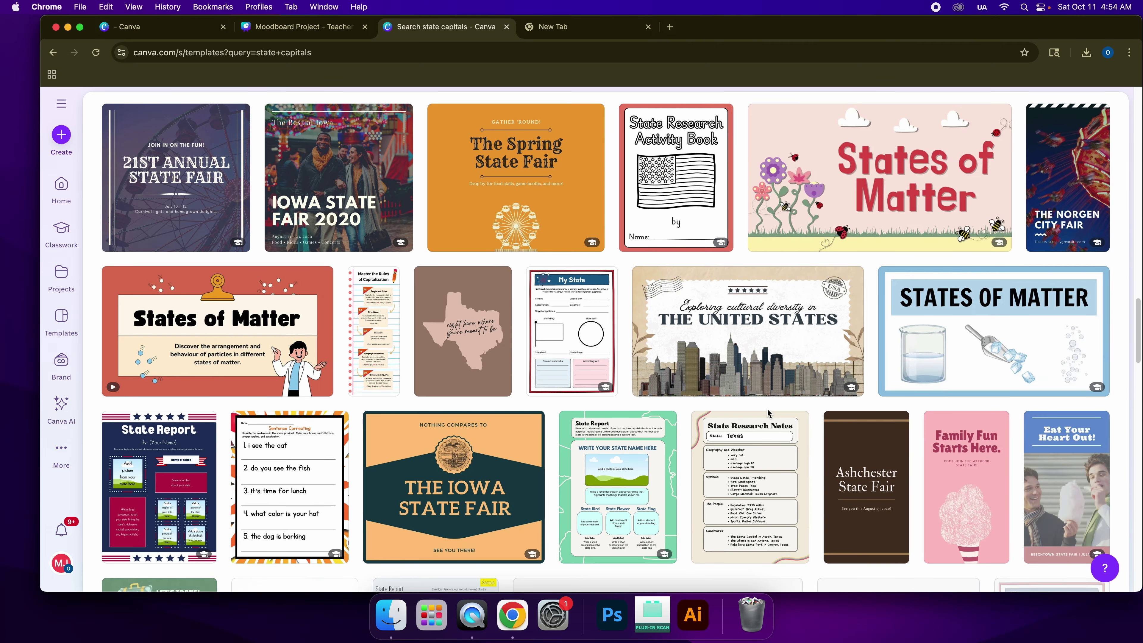
scroll(767, 411, "up", 20)
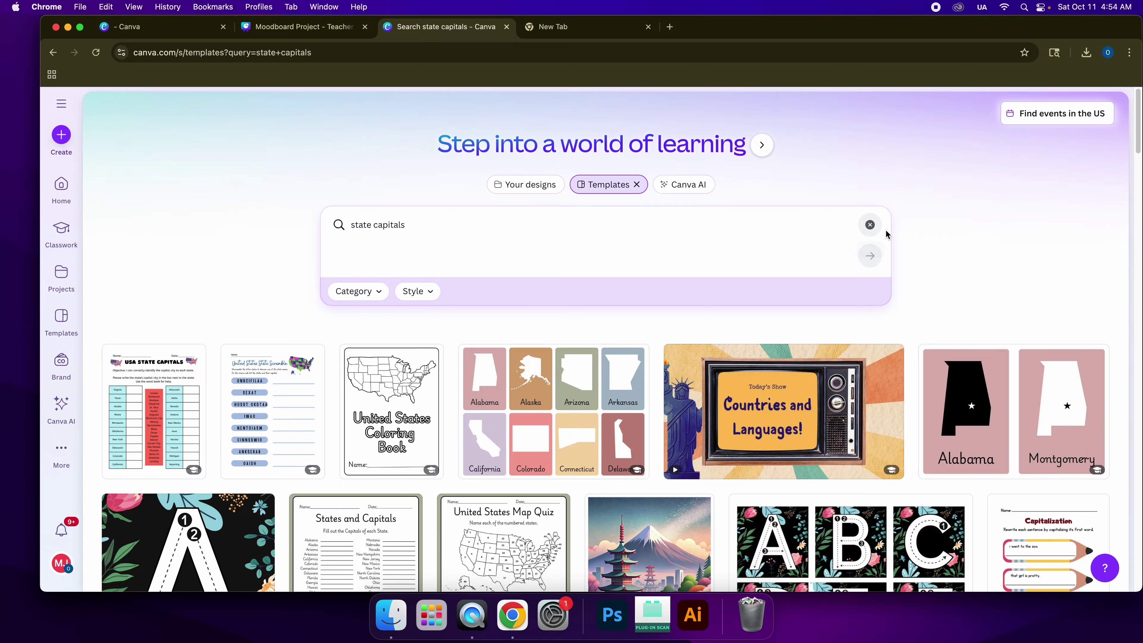
- Switch to Canva AI and change the prompt to "Create a state capitals worksheet"
left_click(685, 186)
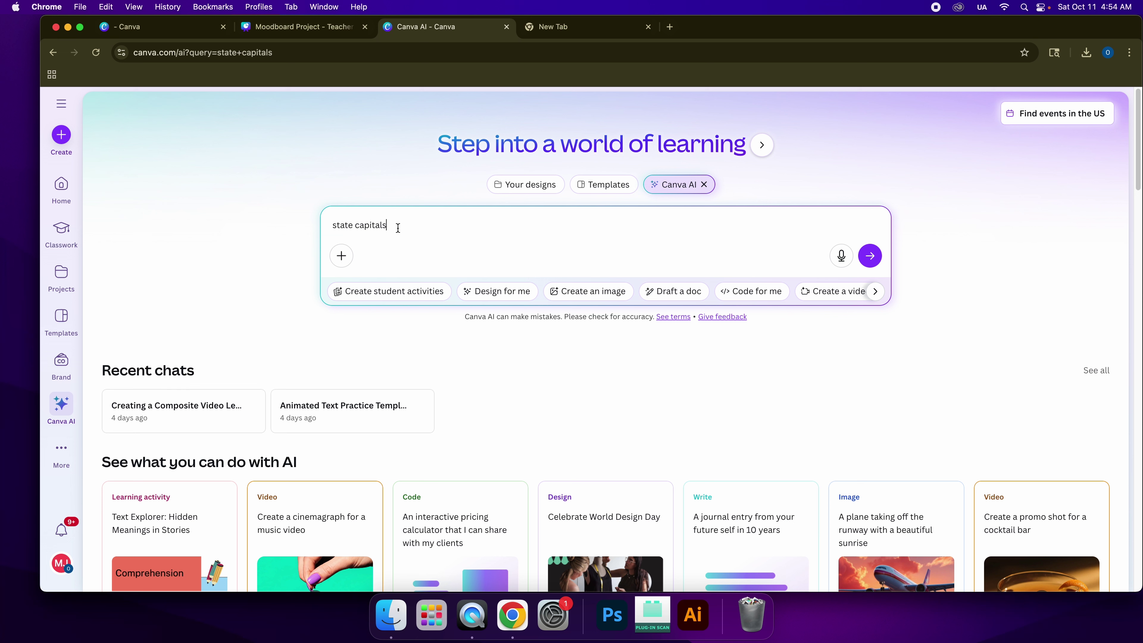
left_click_drag(398, 227, 301, 227)
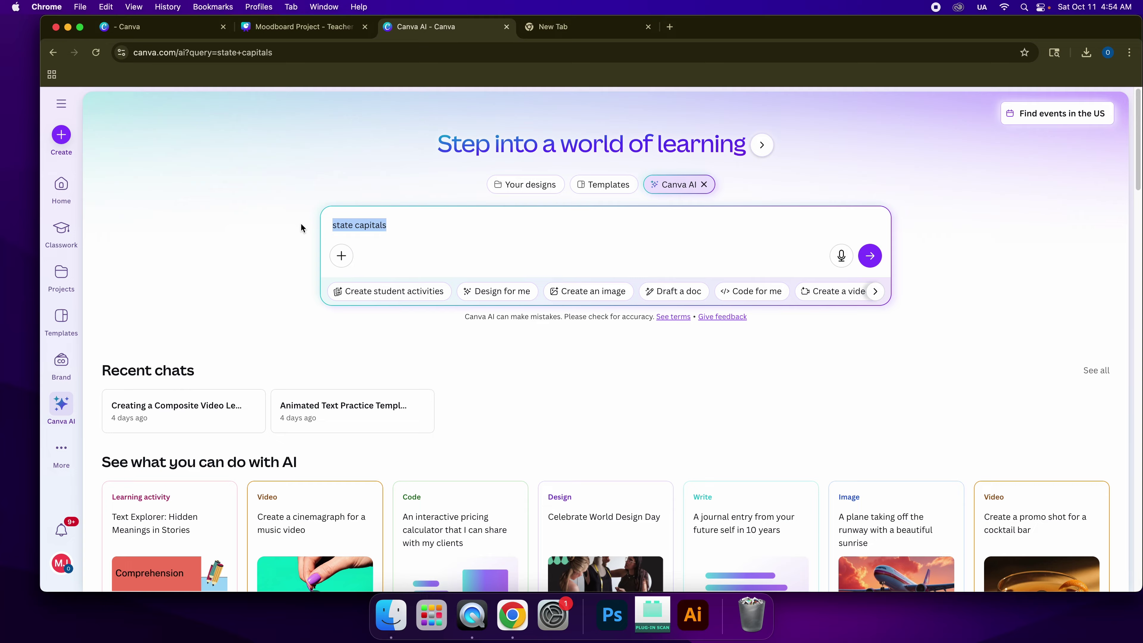
type("Create a")
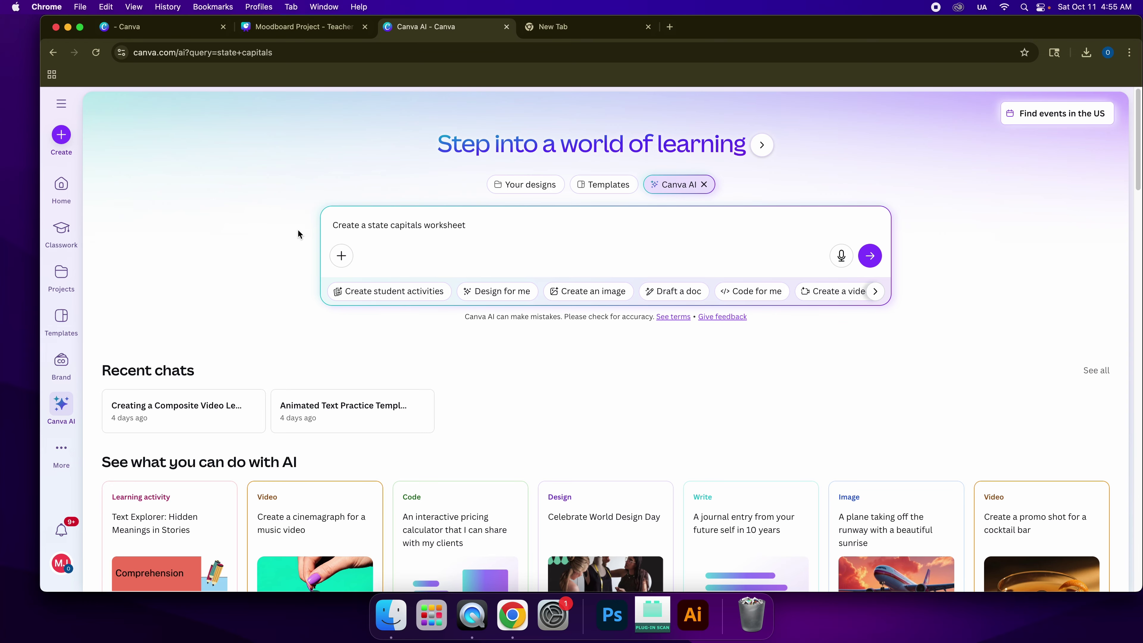
- Submit the prompt as a student activity for 8th Grade History with Understand as the learning purpose
left_click(414, 293)
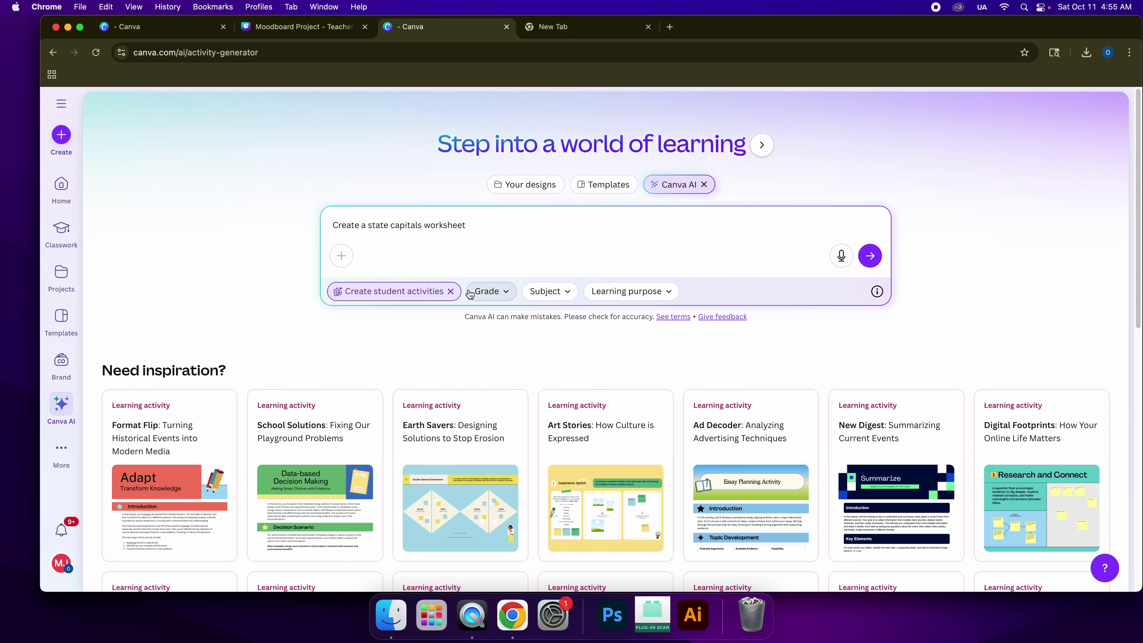
left_click(505, 295)
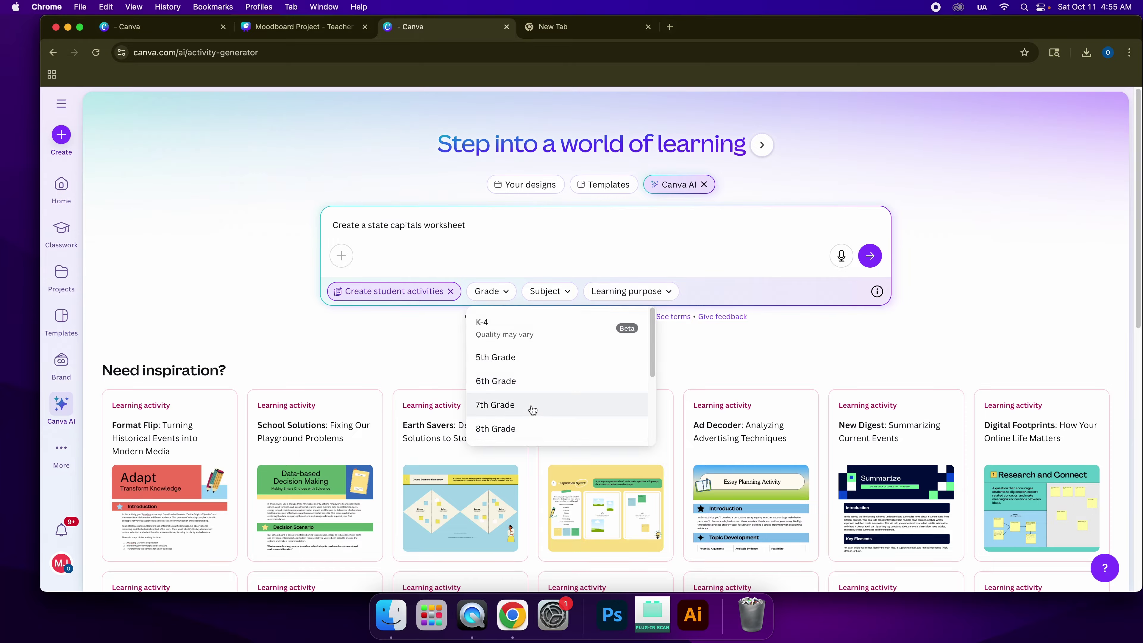
left_click(526, 427)
left_click(585, 290)
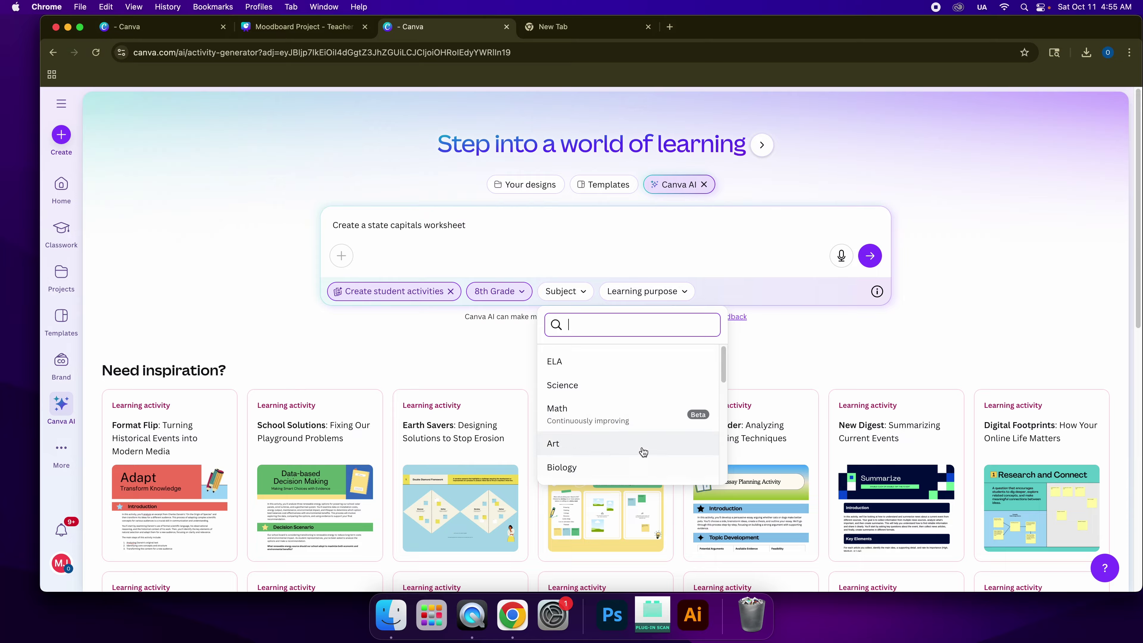
left_click_drag(722, 365, 721, 423)
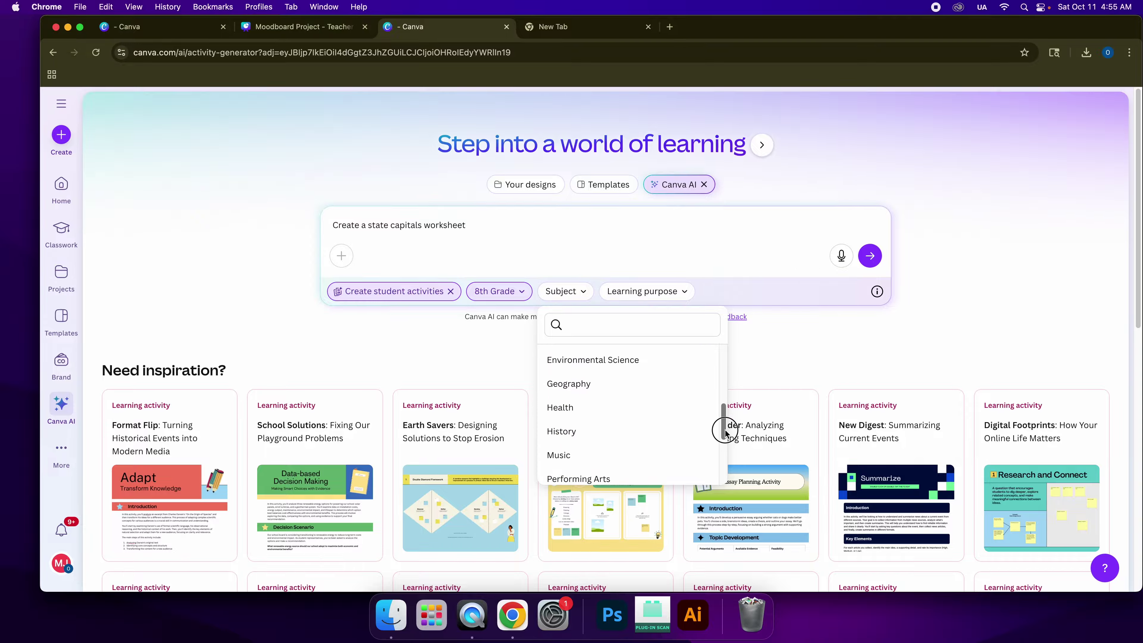
left_click(632, 425)
left_click(656, 290)
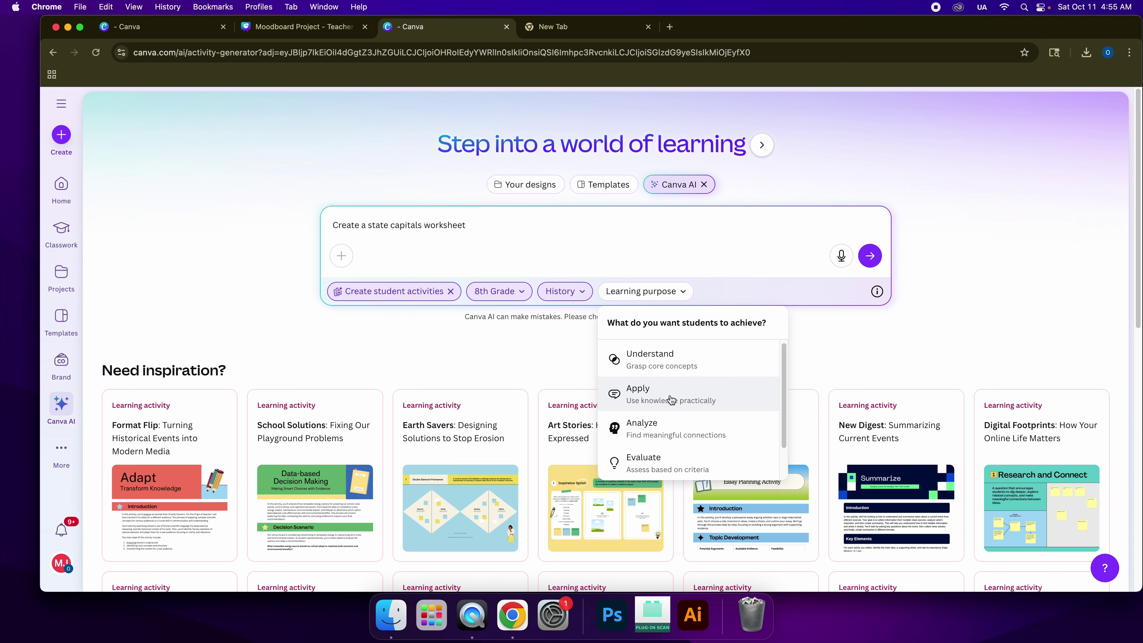
left_click(675, 368)
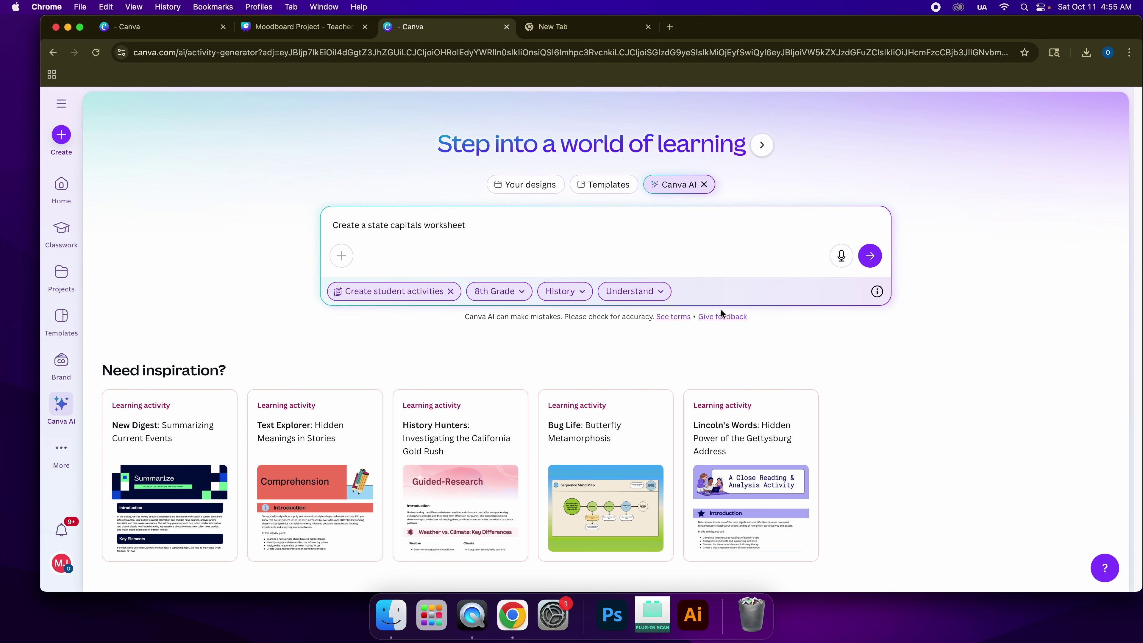
left_click(871, 260)
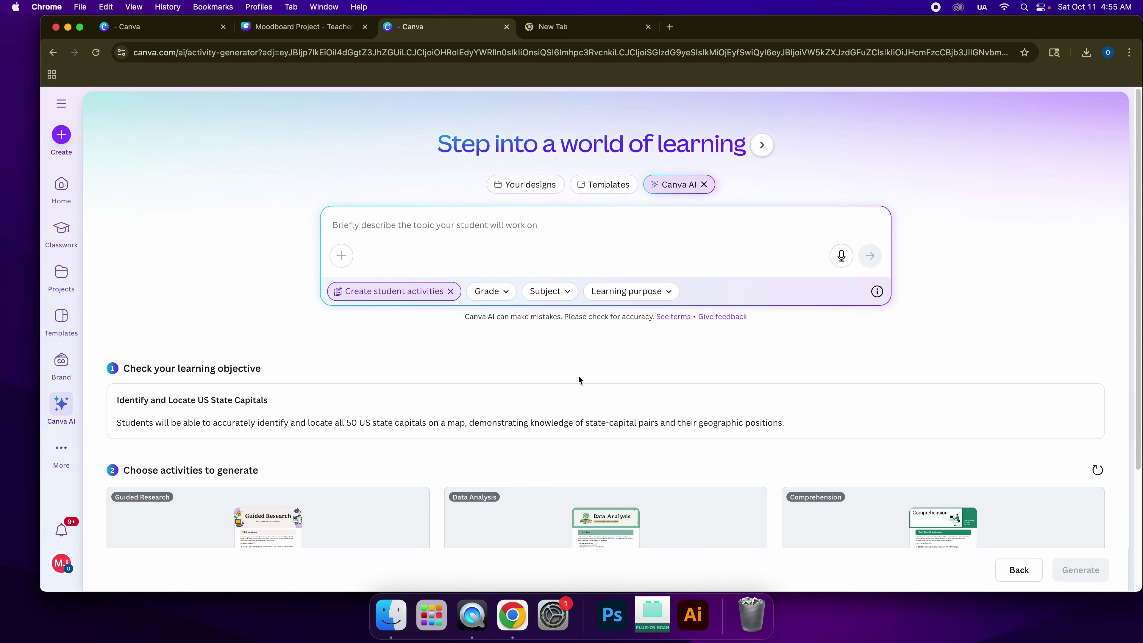
- Review the learning objective and suggested activities, generate the State Capital Data Challenge, and open it
scroll(578, 378, "down", 4)
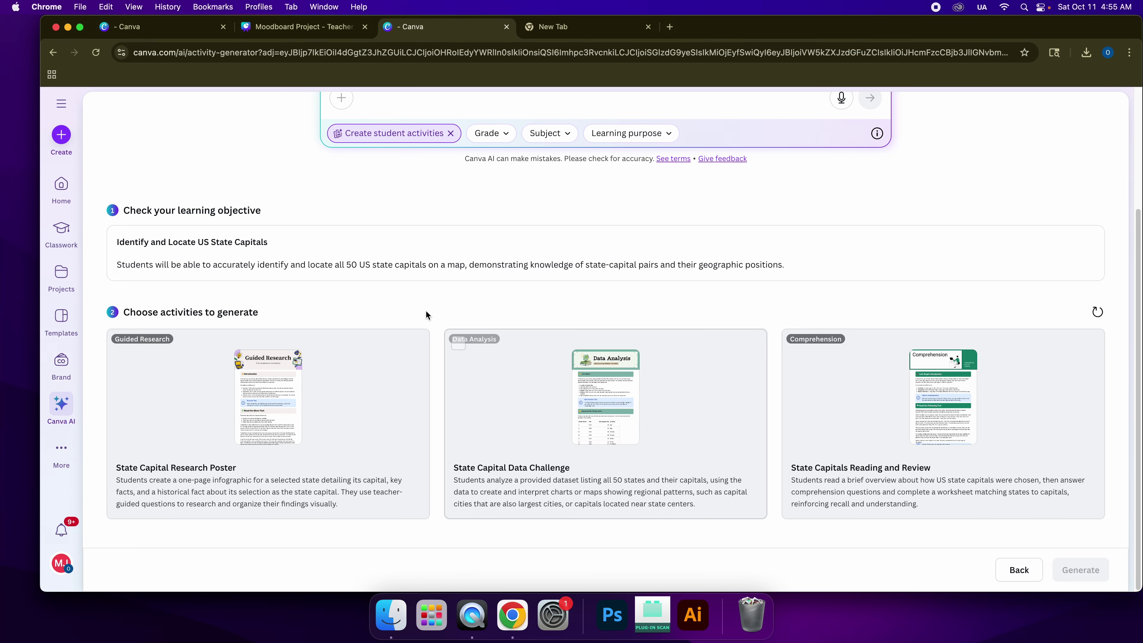
scroll(247, 254, "up", 4)
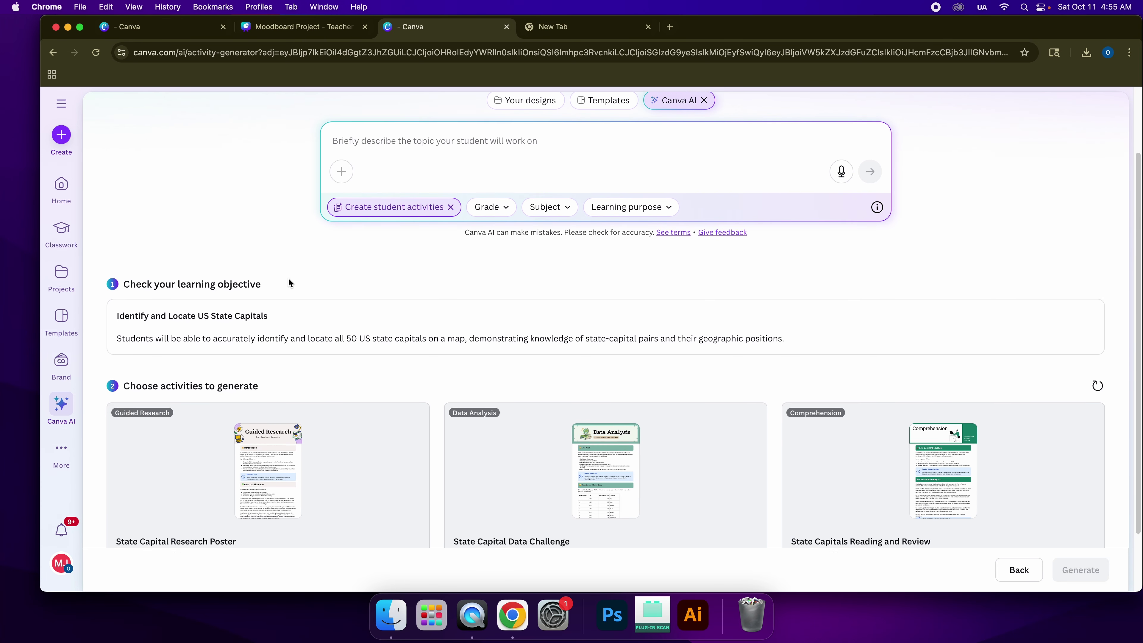
scroll(306, 426, "down", 4)
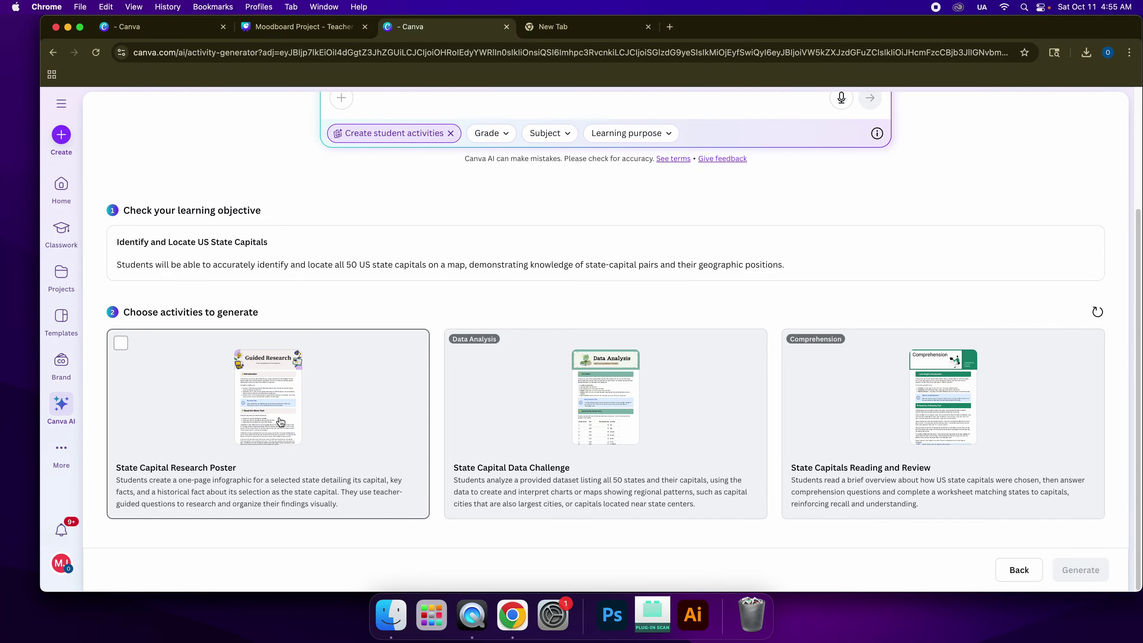
left_click(591, 425)
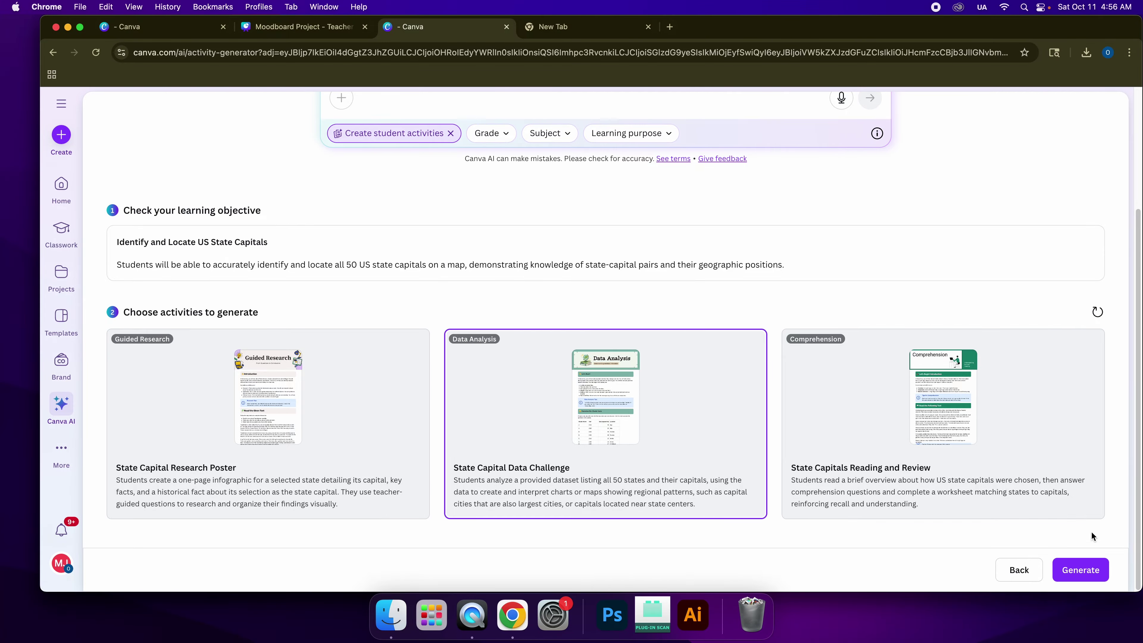
left_click(1080, 570)
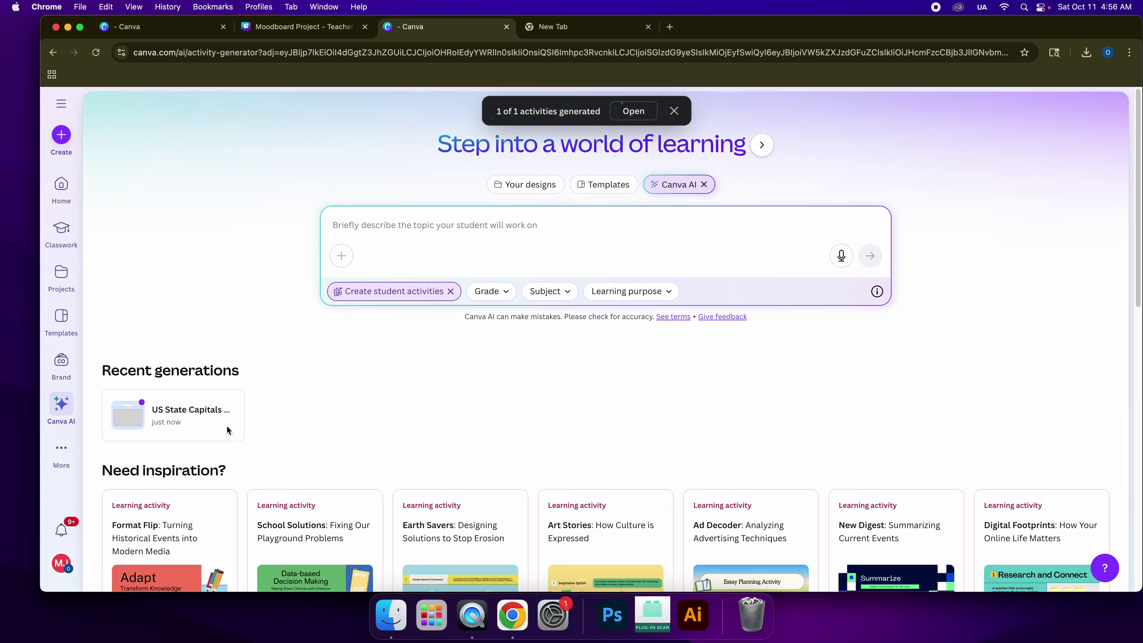
left_click(633, 111)
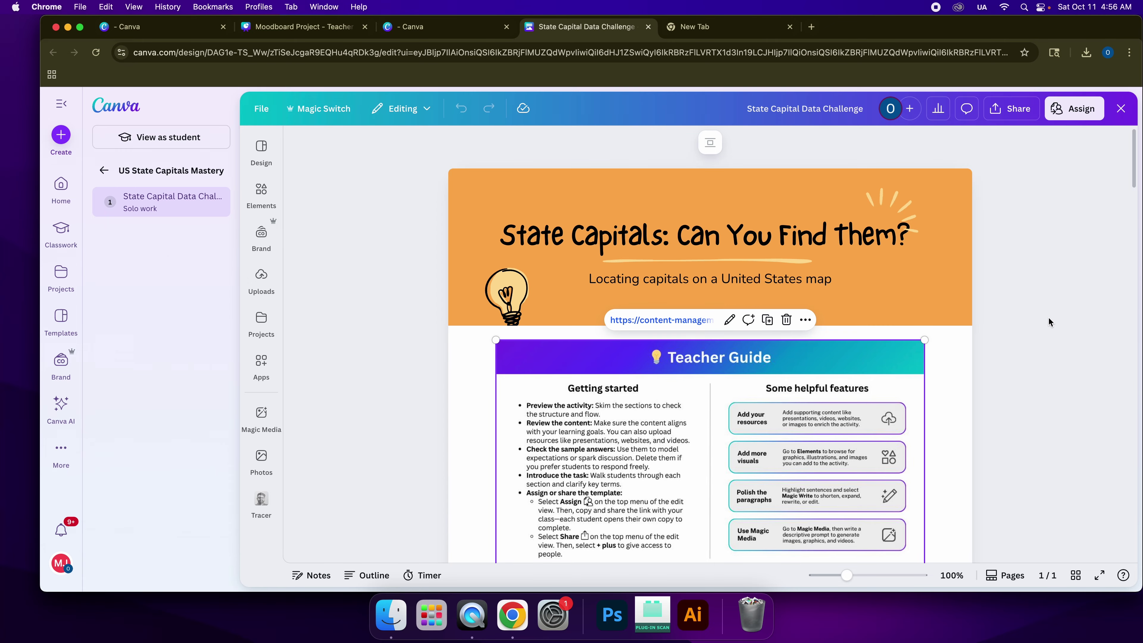
- Review the generated State Capital Data Challenge from the Teacher Guide through the state and capital list to the Quick Facts table
left_click_drag(1132, 175, 1129, 191)
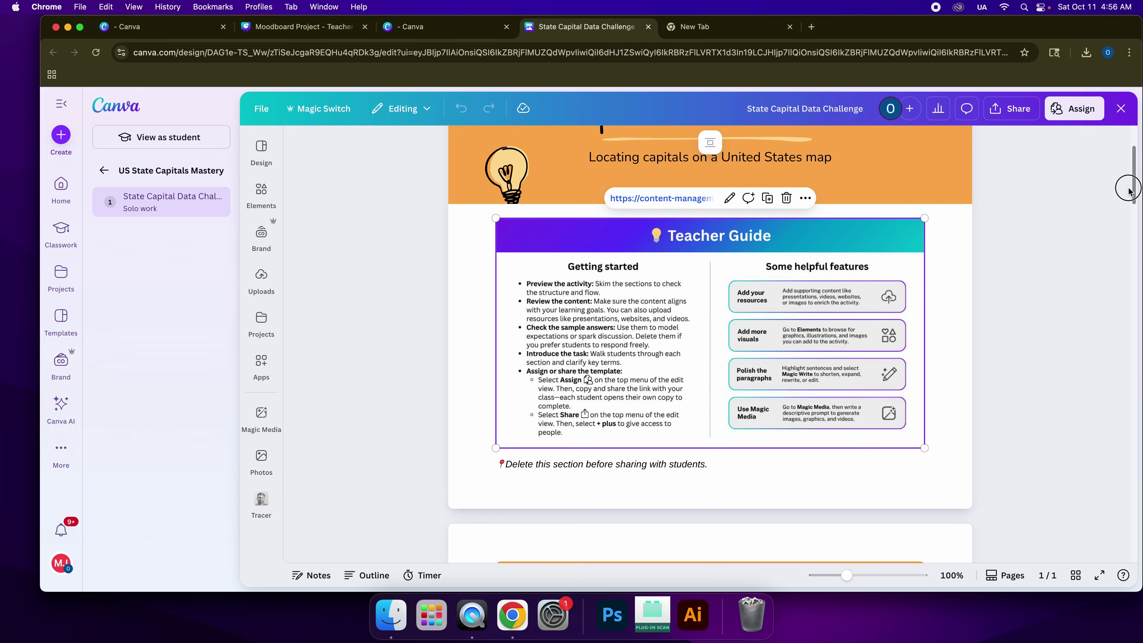
left_click_drag(1128, 191, 1127, 215)
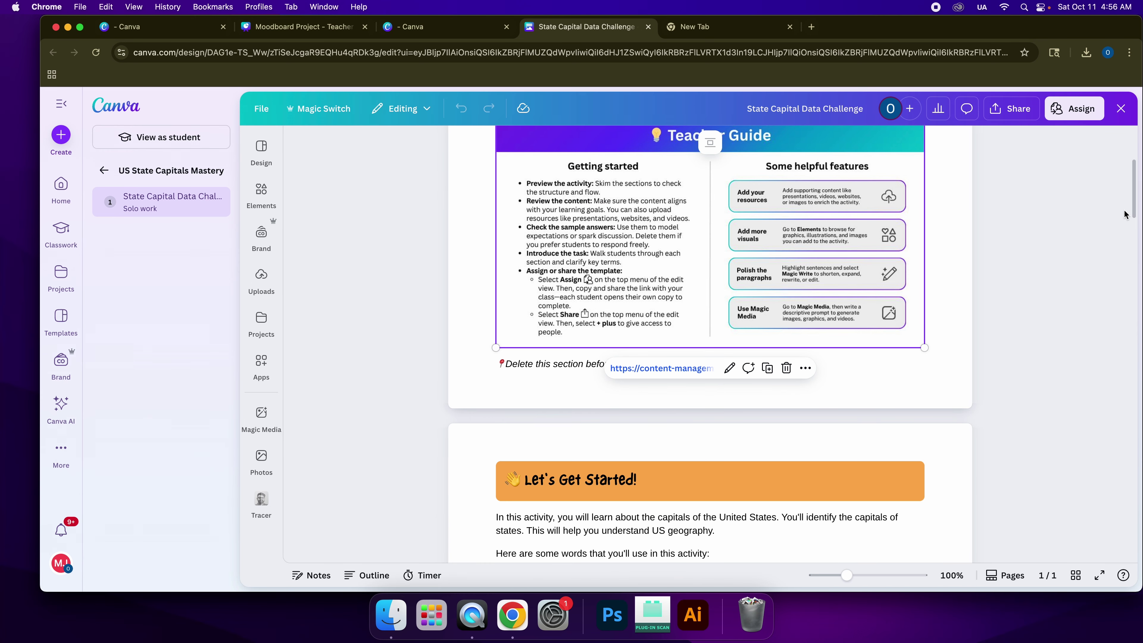
scroll(1094, 308, "down", 10)
scroll(1093, 308, "up", 5)
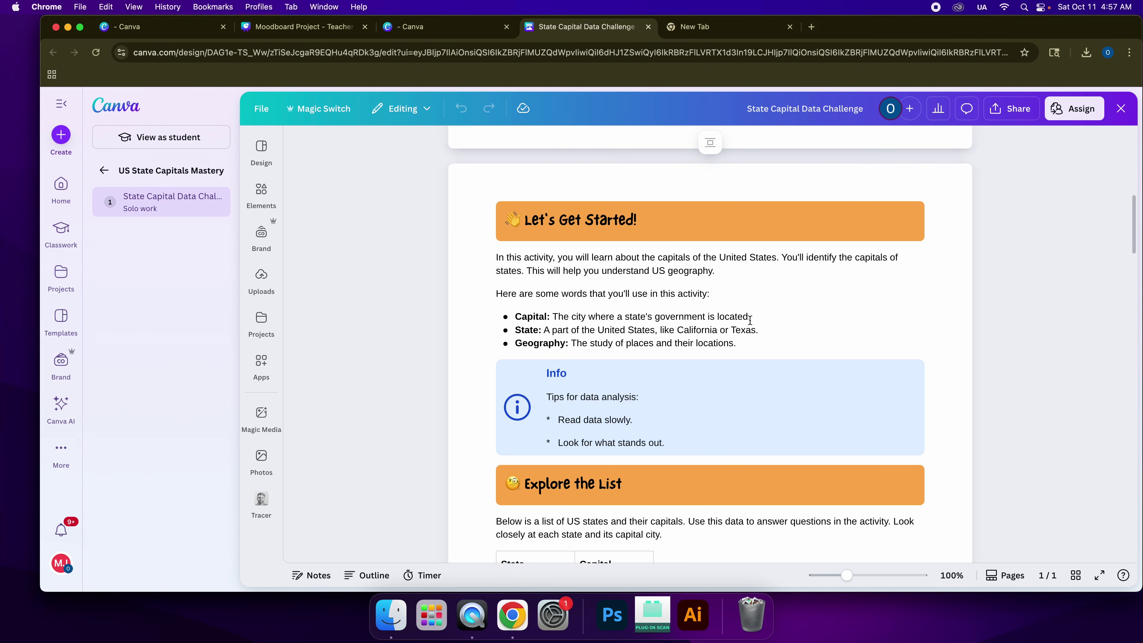
scroll(798, 320, "down", 5)
scroll(655, 338, "down", 2)
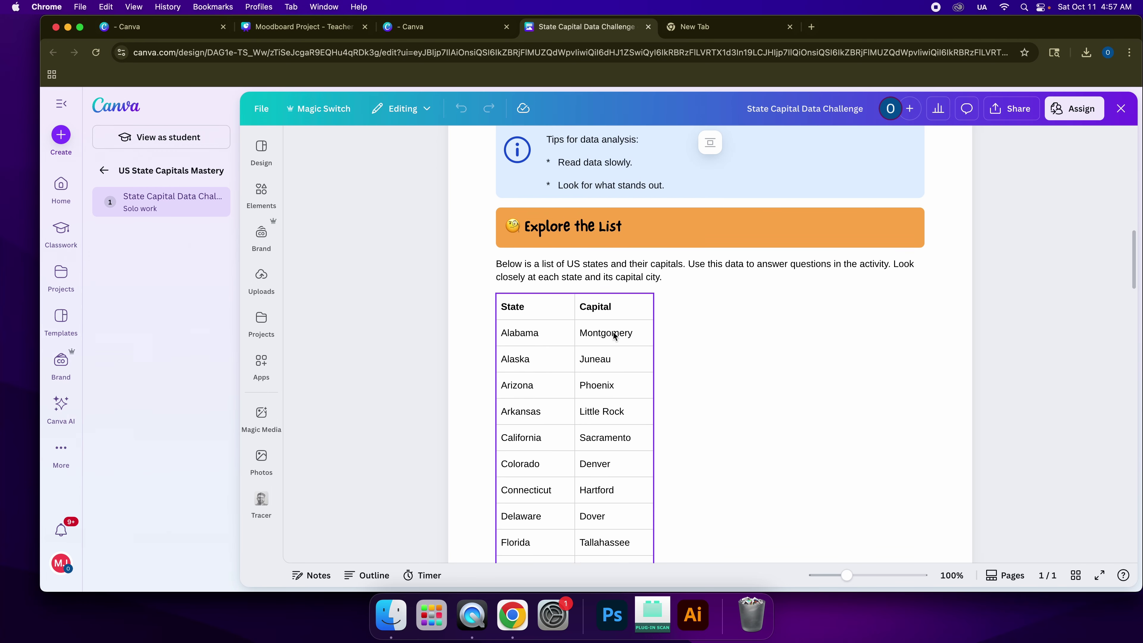
scroll(720, 335, "down", 5)
scroll(722, 336, "down", 4)
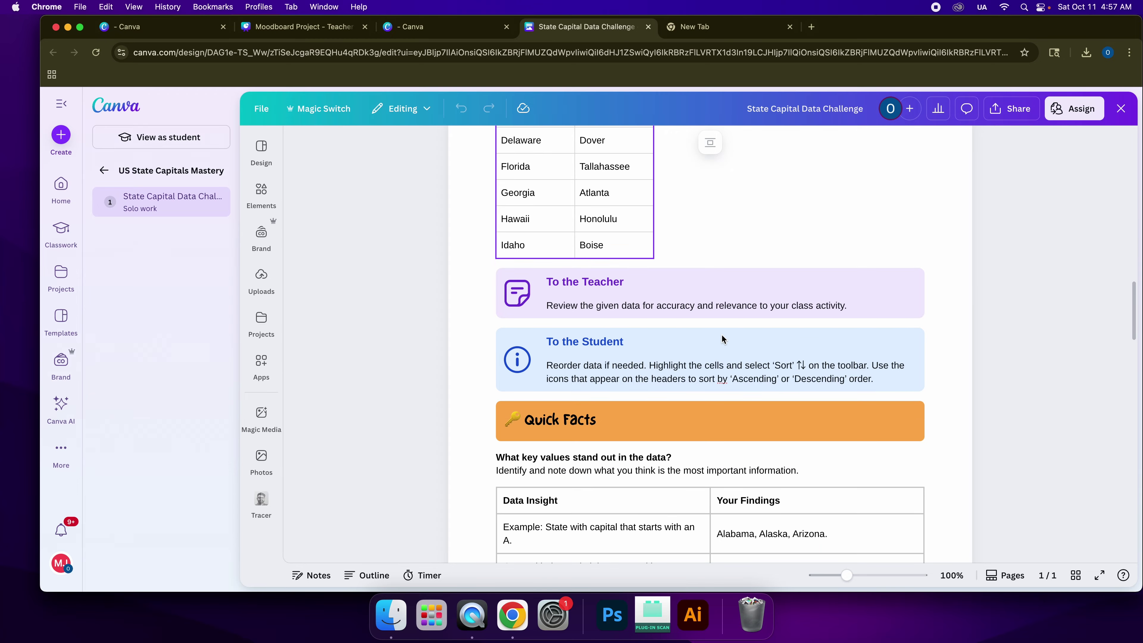
scroll(722, 335, "up", 14)
scroll(721, 335, "down", 5)
scroll(722, 337, "down", 1)
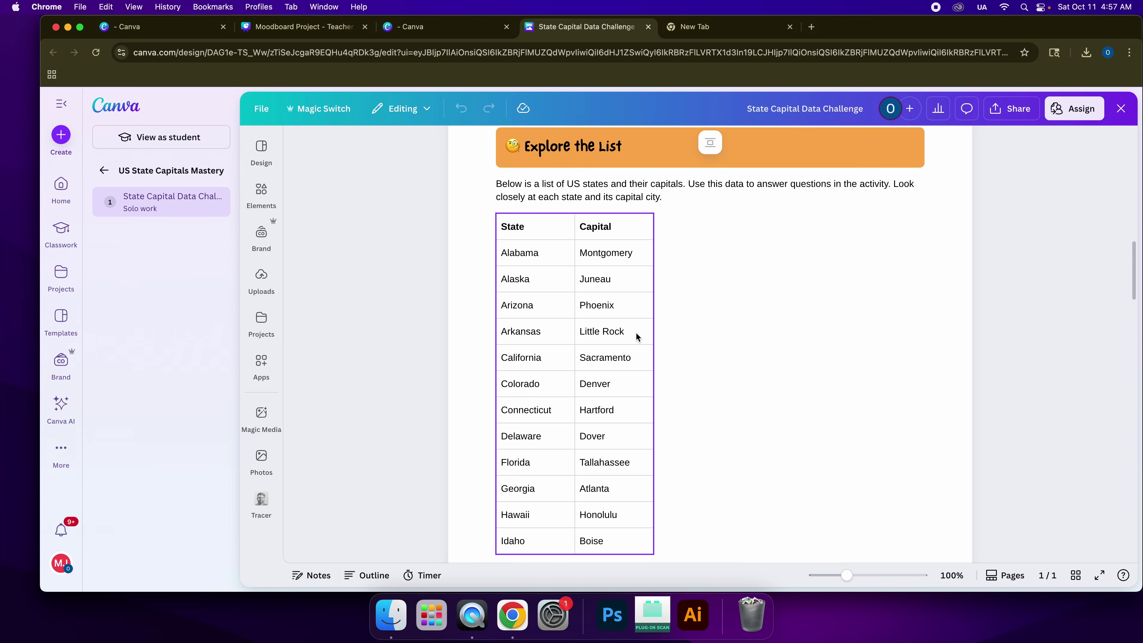
scroll(746, 341, "down", 8)
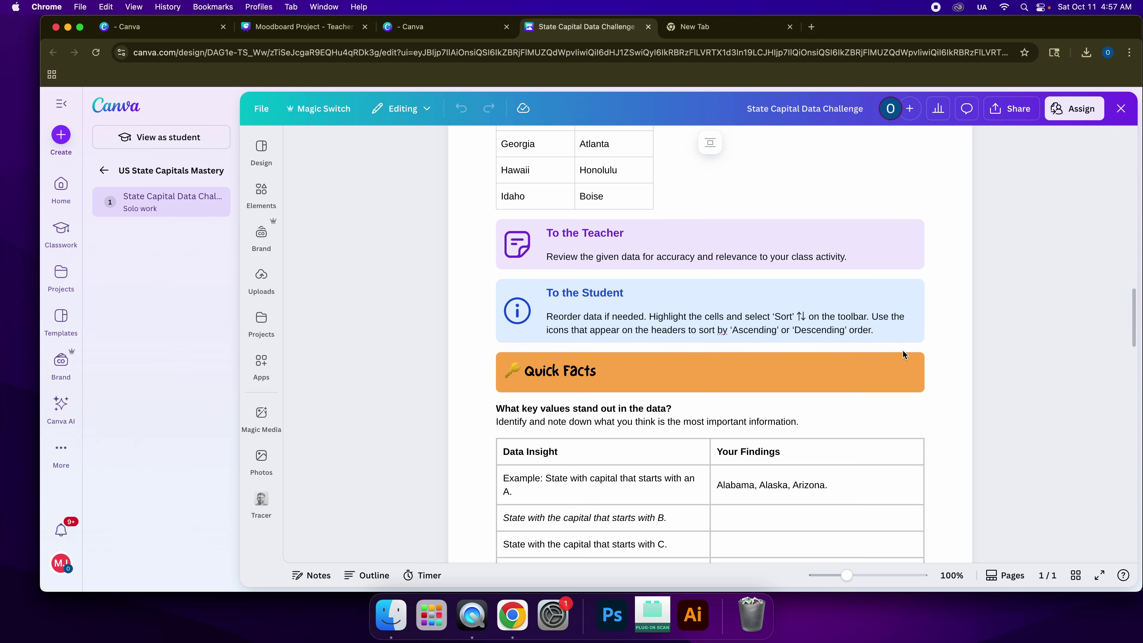
scroll(902, 350, "down", 4)
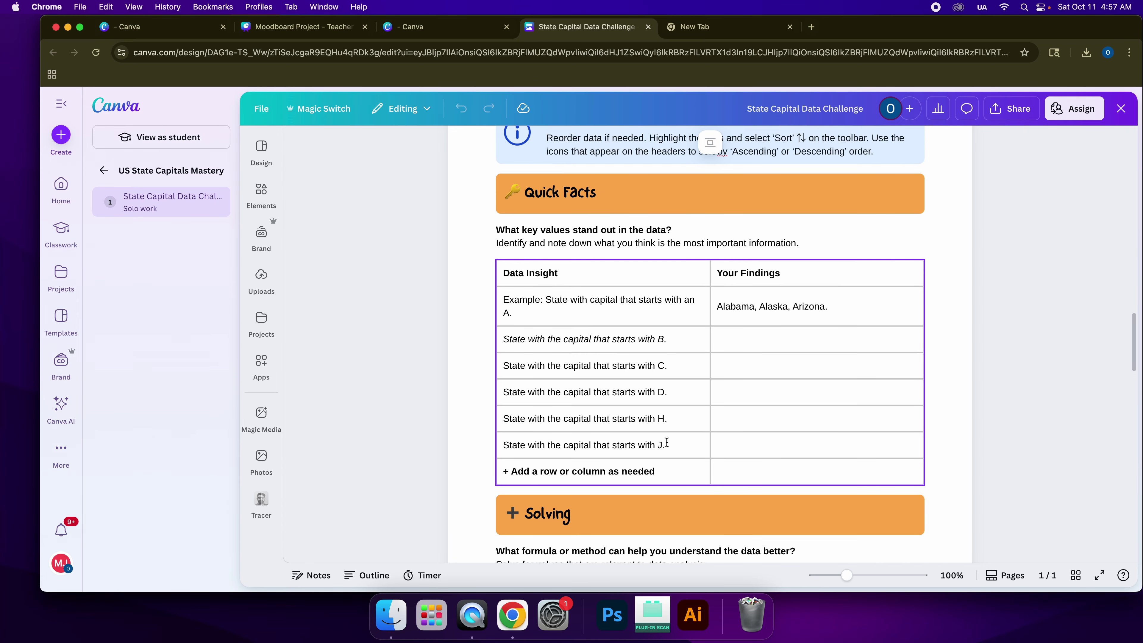
- Review the State Capital Data Challenge activity from its fact and calculation tables to the reflection questions, including the Teacher Guide
scroll(729, 448, "down", 6)
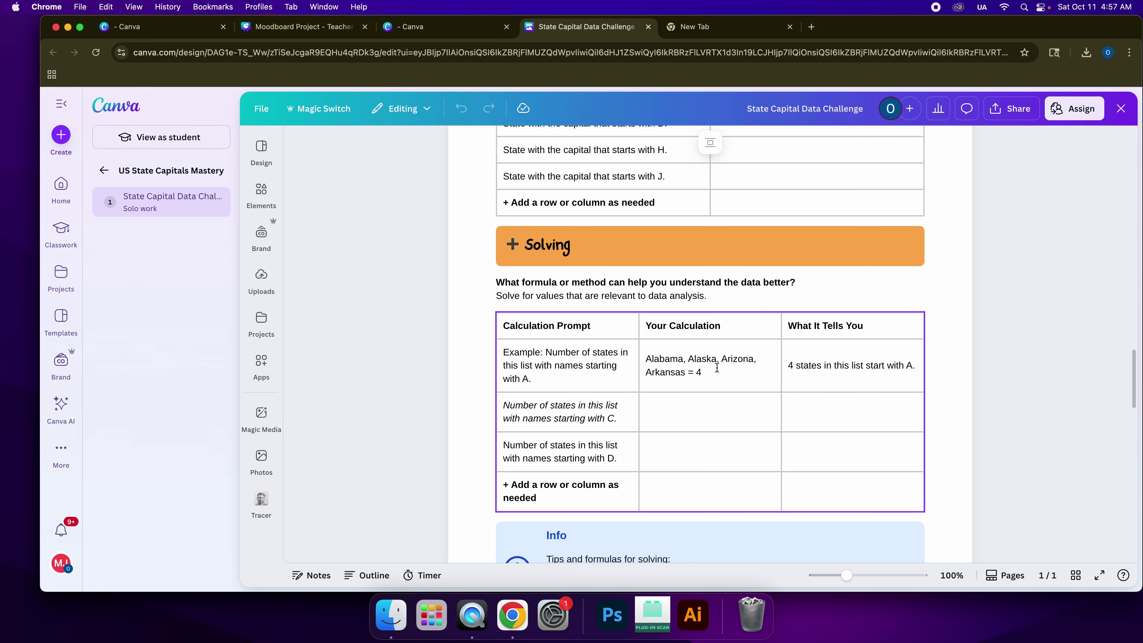
scroll(748, 406, "down", 8)
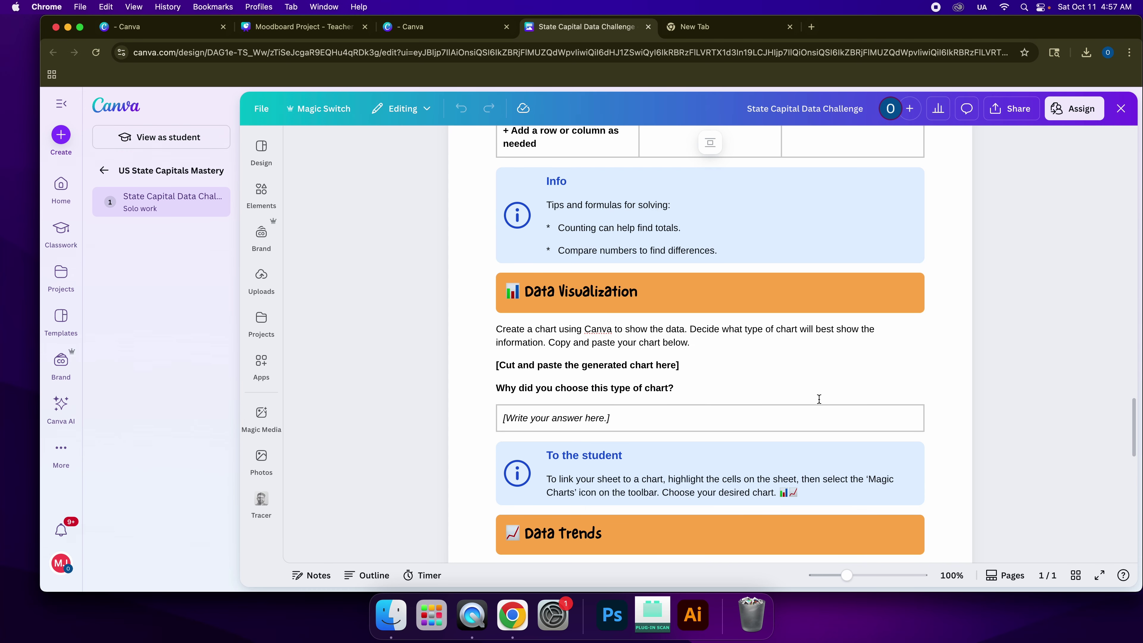
scroll(818, 399, "down", 1)
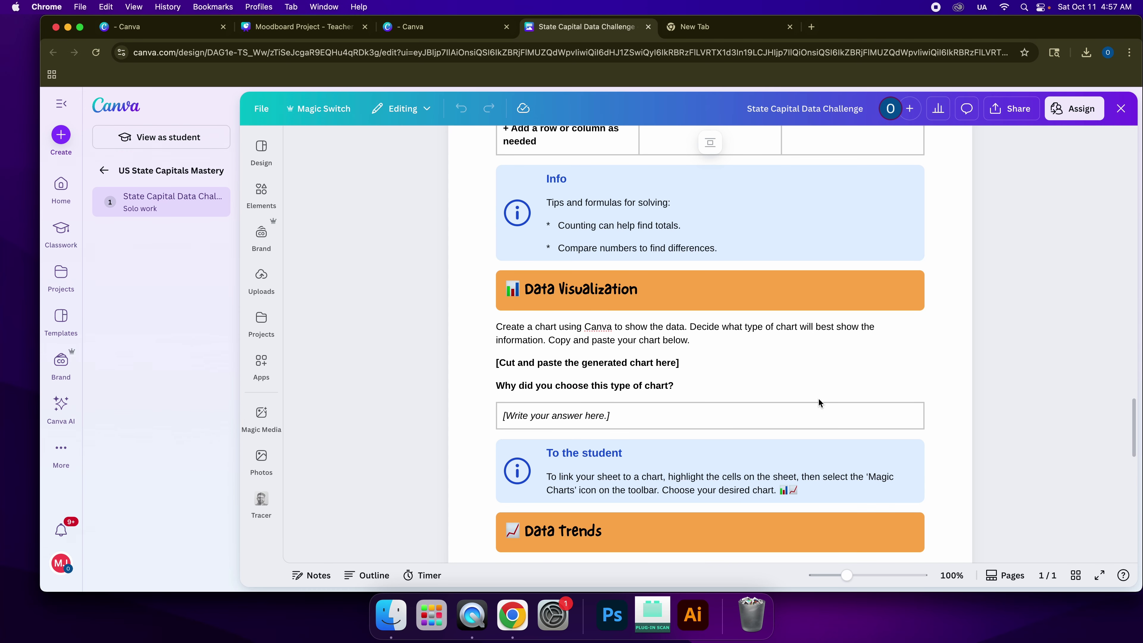
scroll(819, 399, "down", 2)
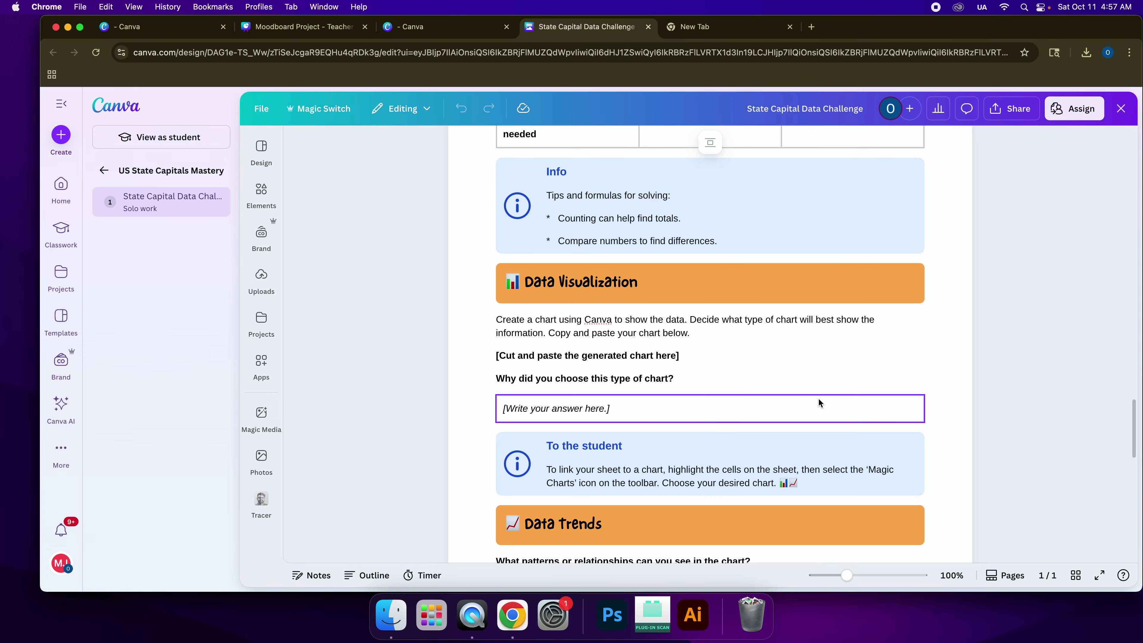
scroll(817, 402, "down", 1)
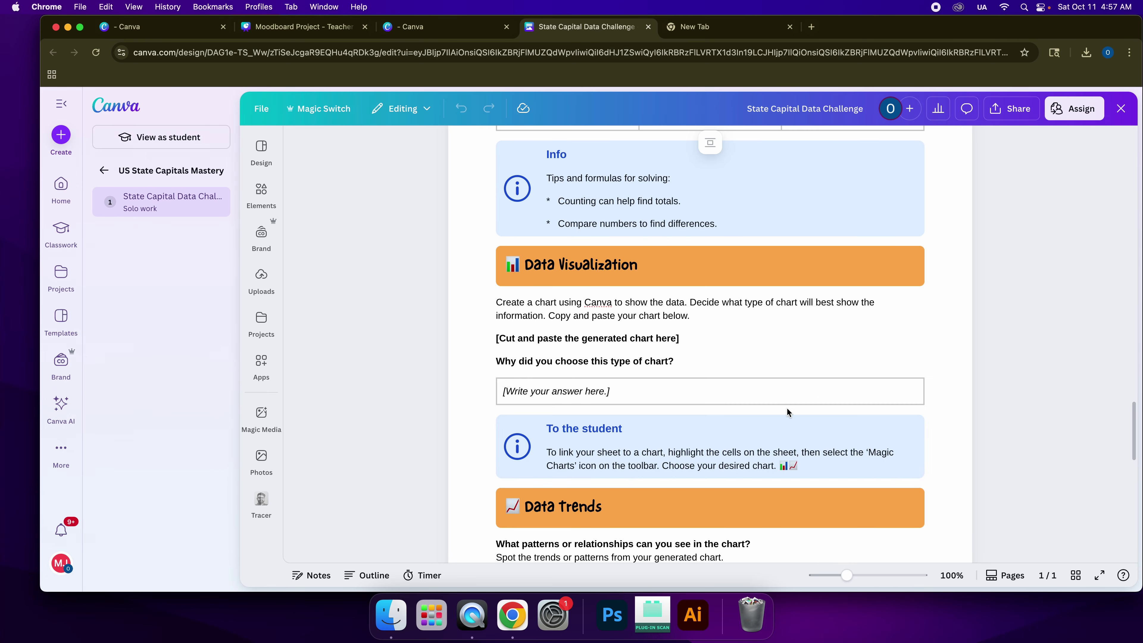
scroll(802, 407, "down", 15)
scroll(803, 407, "down", 1)
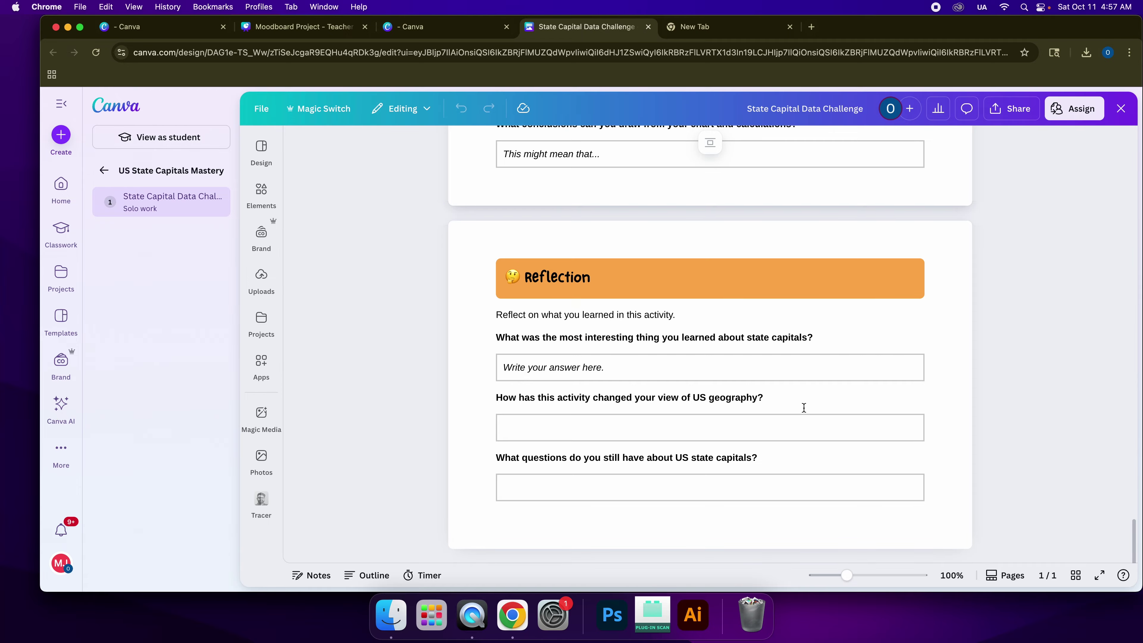
scroll(1013, 370, "up", 20)
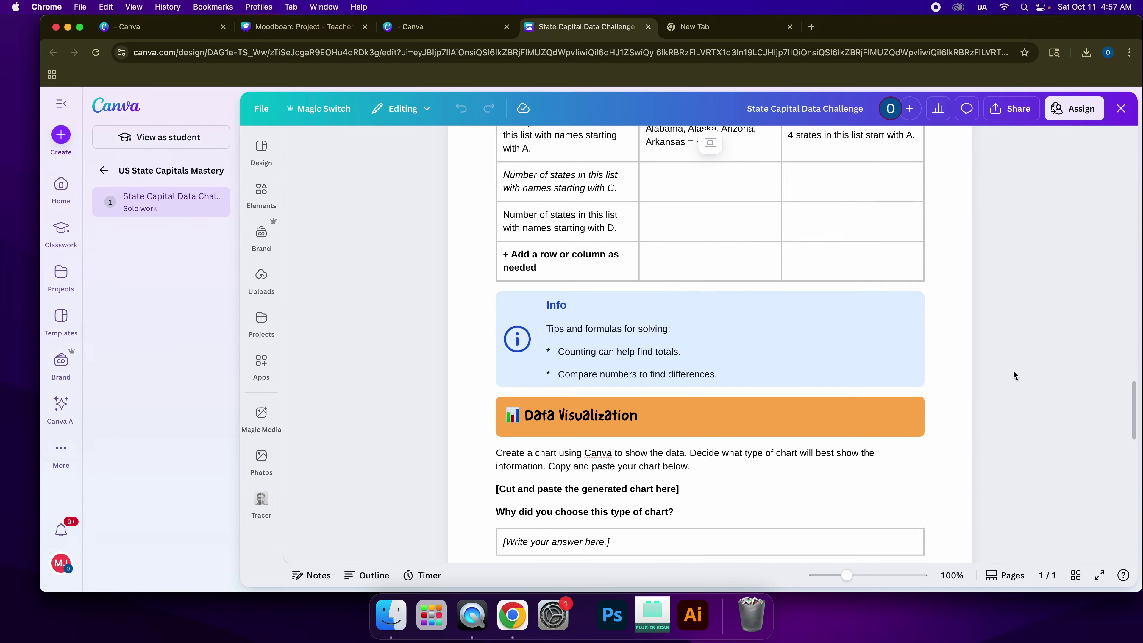
scroll(1014, 372, "up", 15)
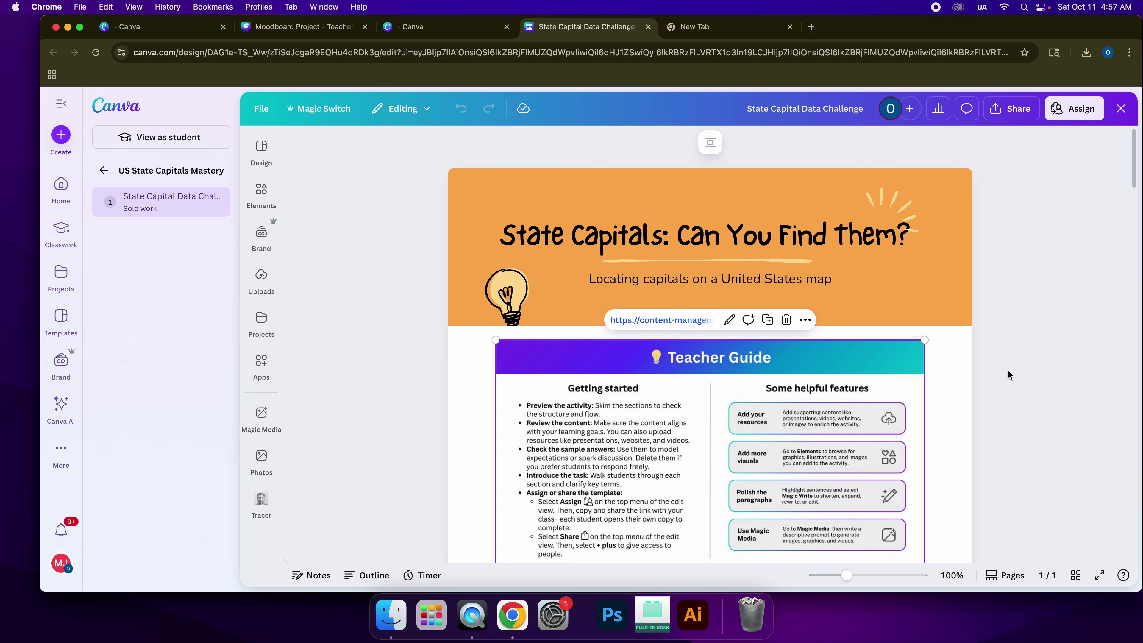
scroll(1007, 373, "down", 10)
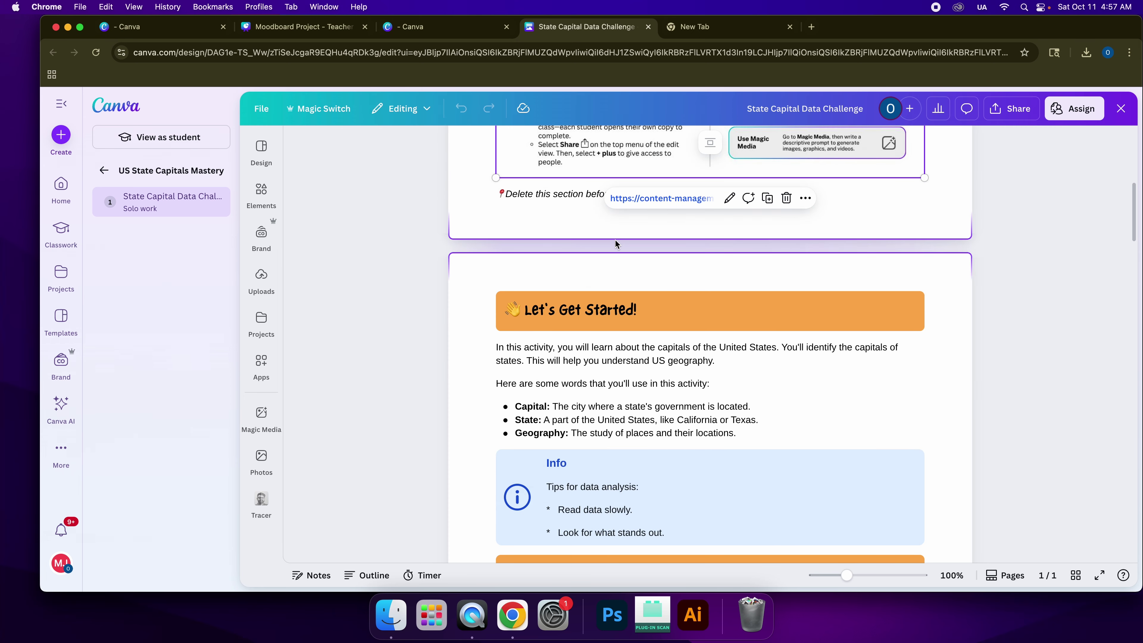
scroll(601, 263, "up", 3)
left_click(888, 342)
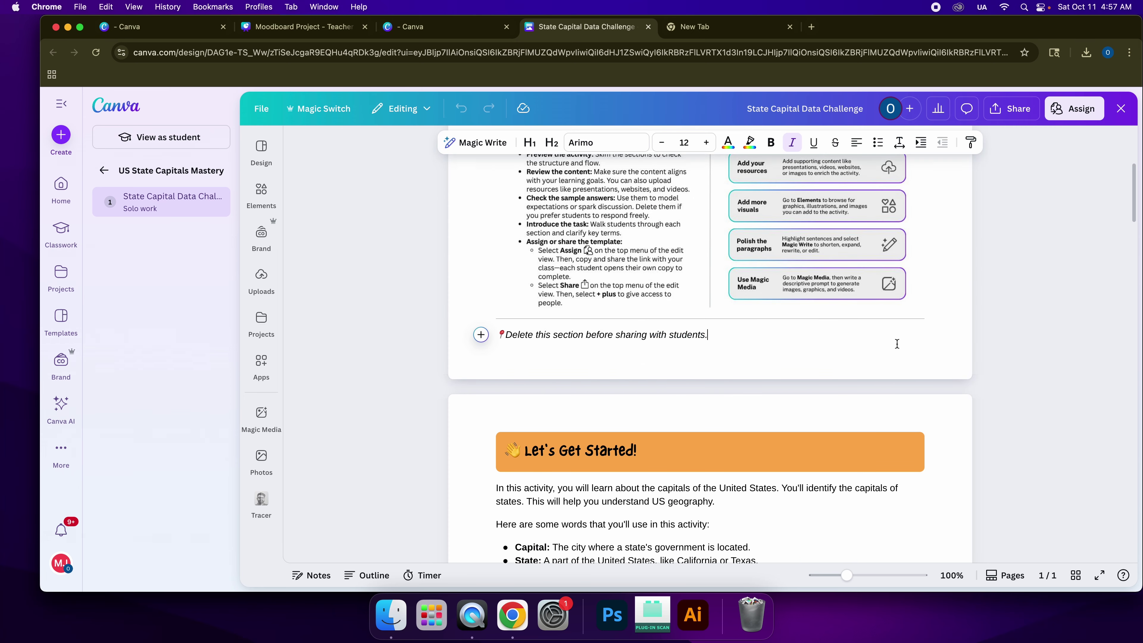
scroll(912, 331, "down", 8)
scroll(912, 331, "up", 15)
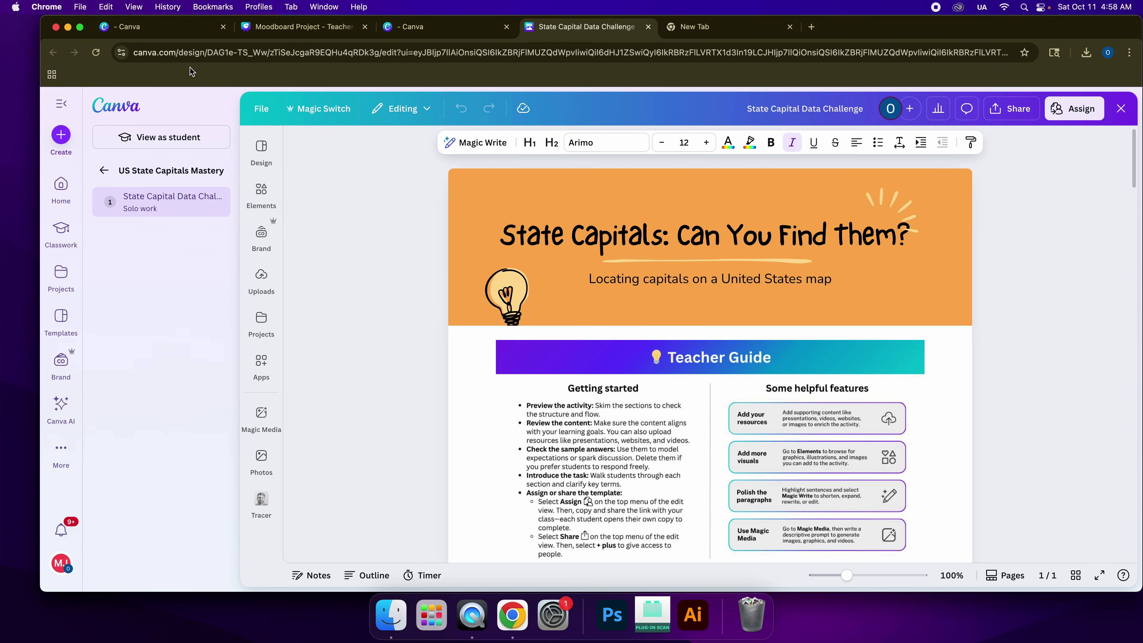
- Search the templates for "state capitals" from the home page and start customizing the USA State Capitals word-bank worksheet
left_click(112, 108)
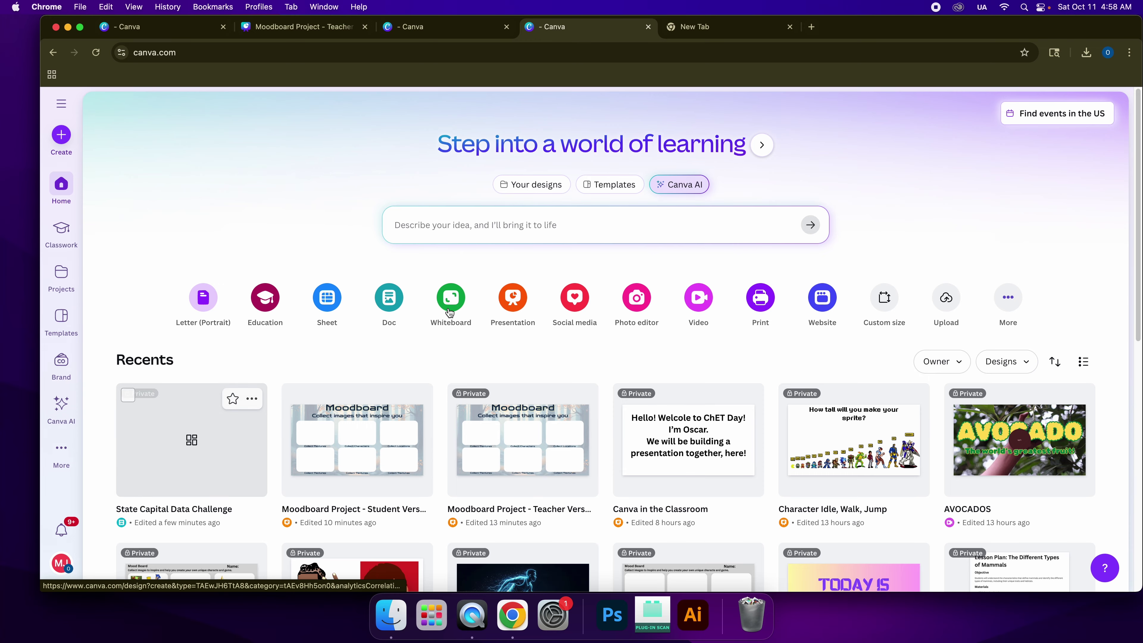
left_click(611, 193)
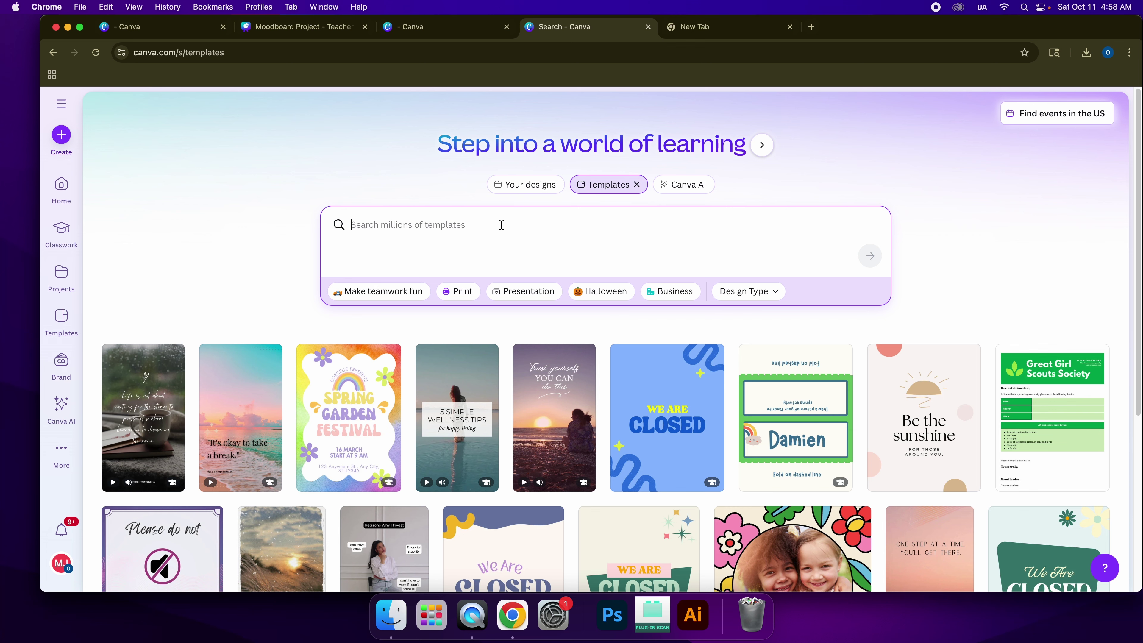
type("state cap")
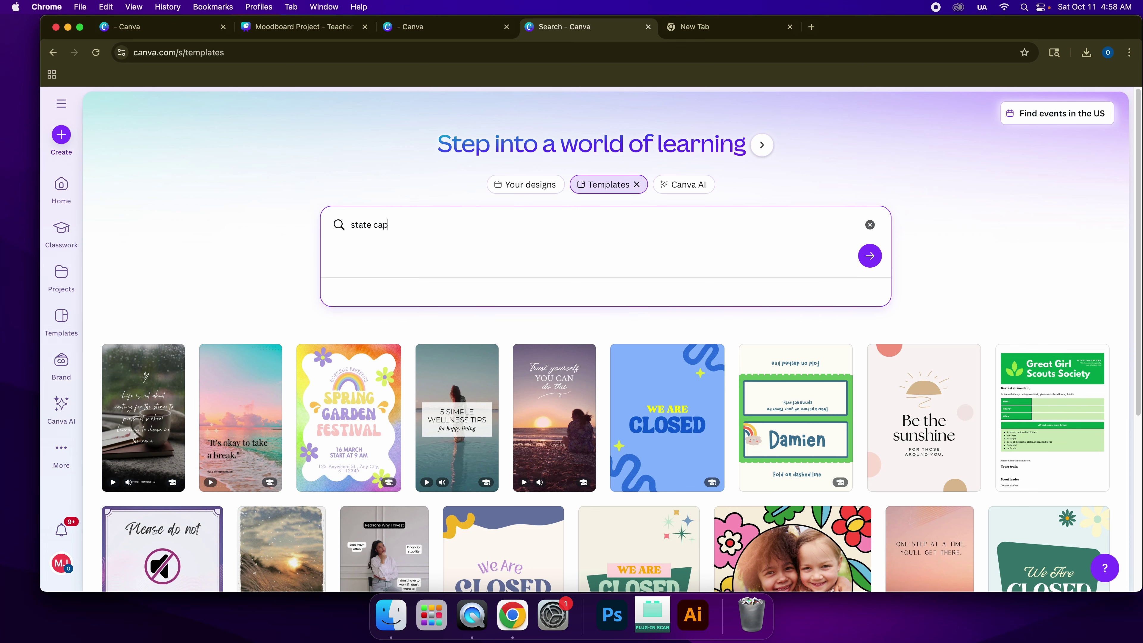
type("itals")
key("Return")
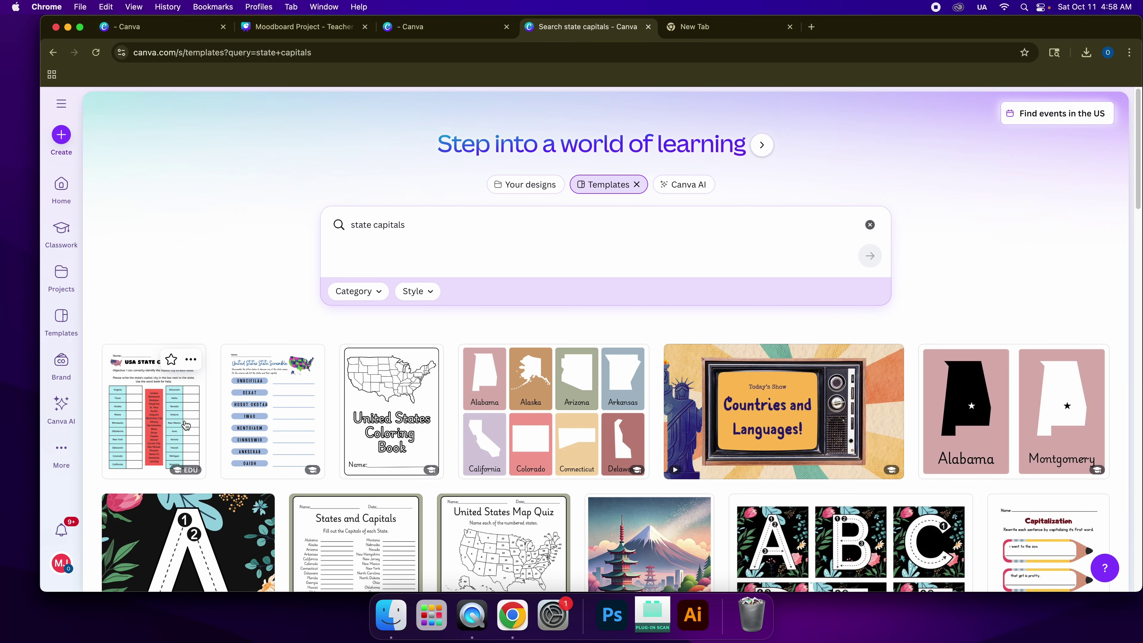
left_click(171, 426)
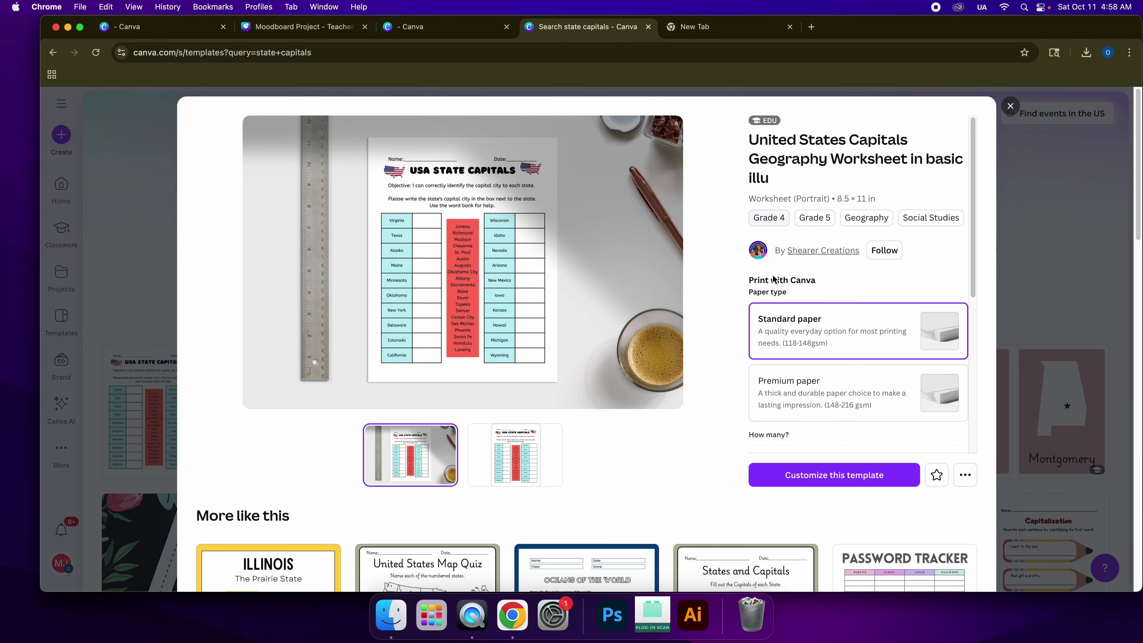
left_click(840, 485)
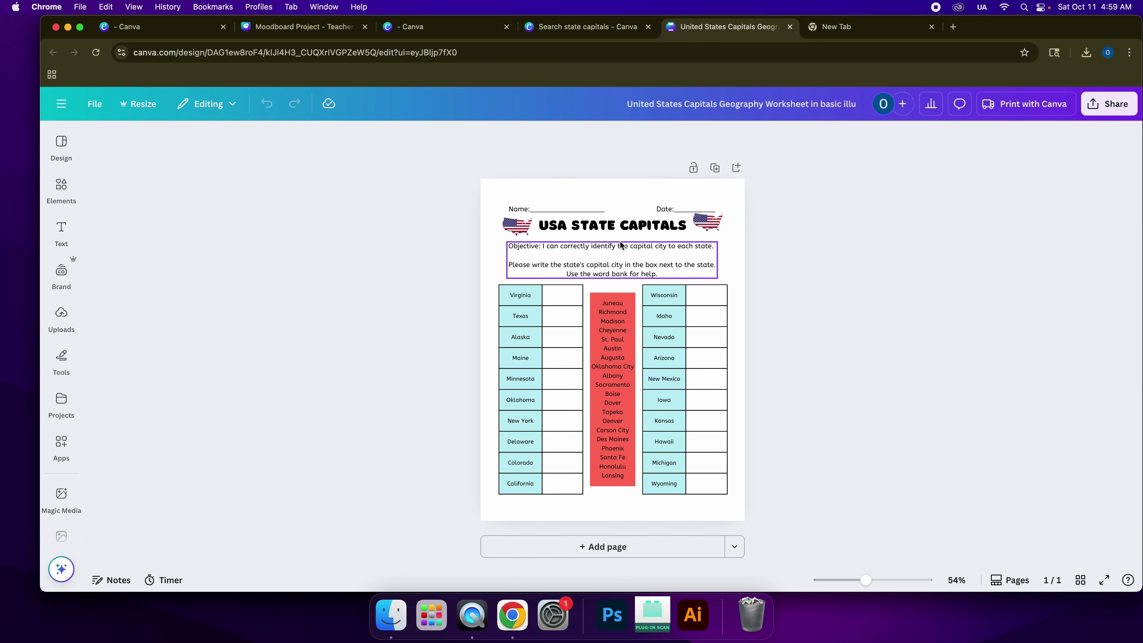
- Try the Shrikhand and Zen Dots fonts on the USA State Capitals title and undo both font changes
left_click(620, 228)
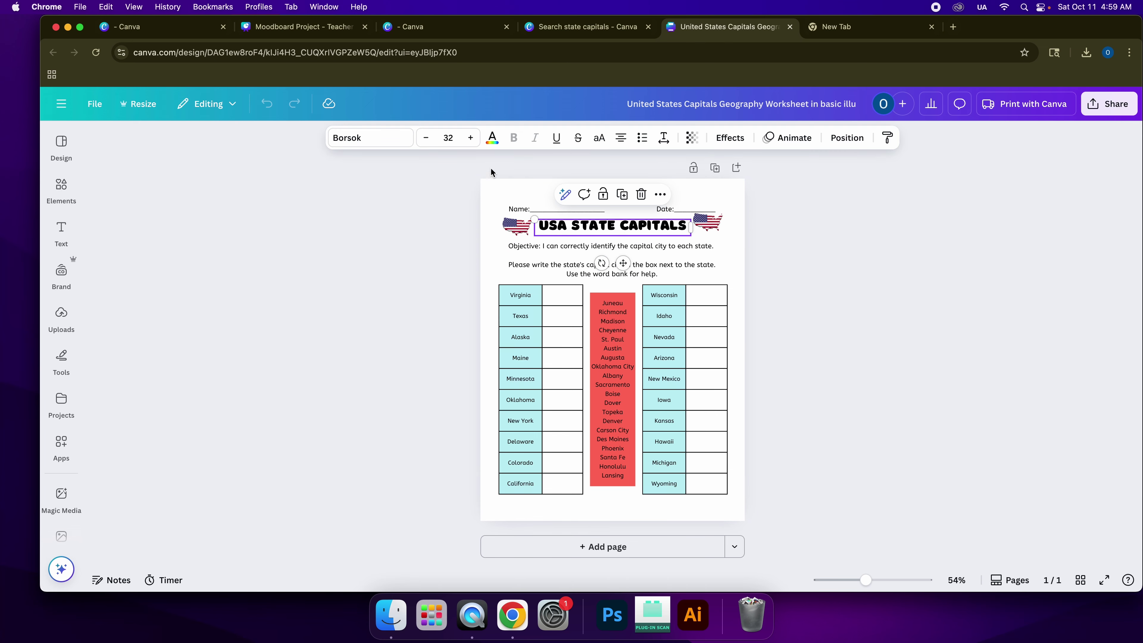
left_click(367, 137)
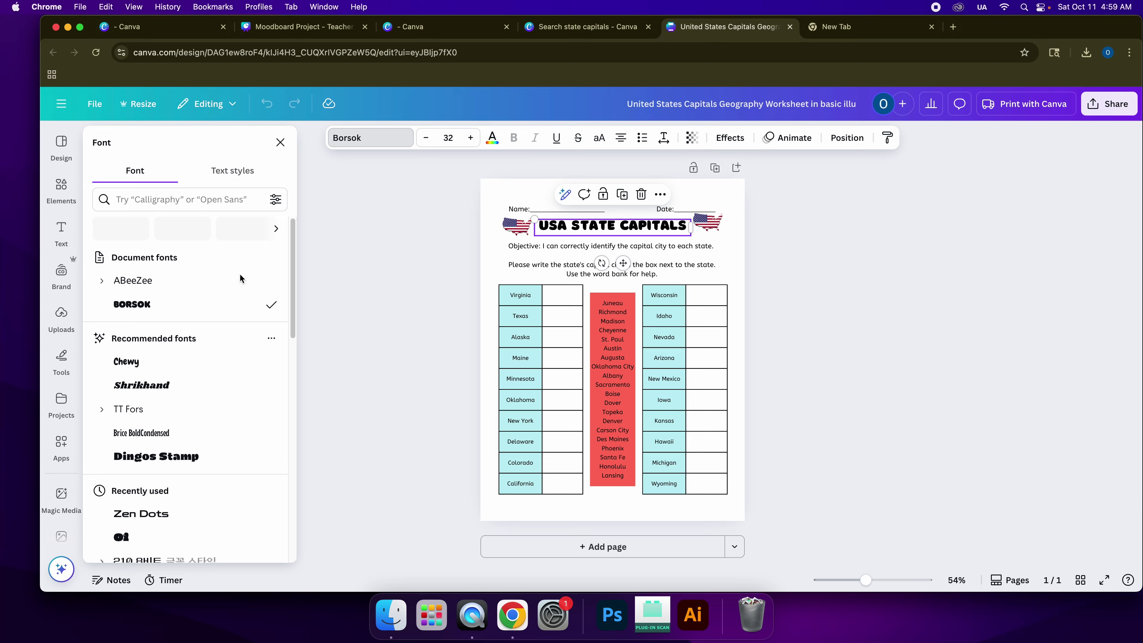
left_click(184, 387)
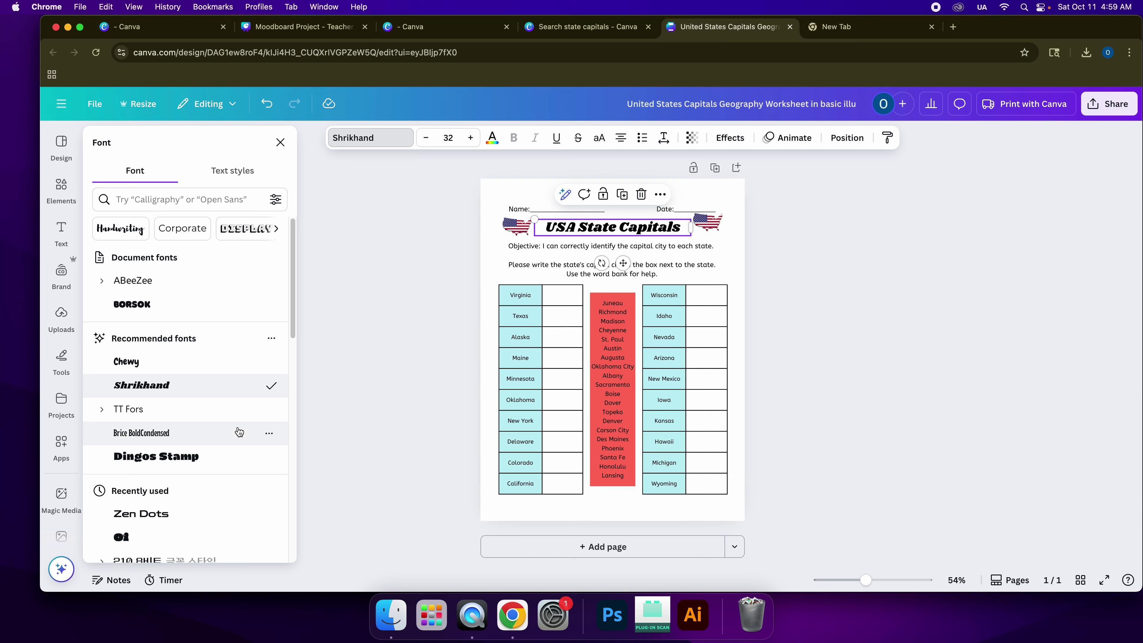
left_click(197, 510)
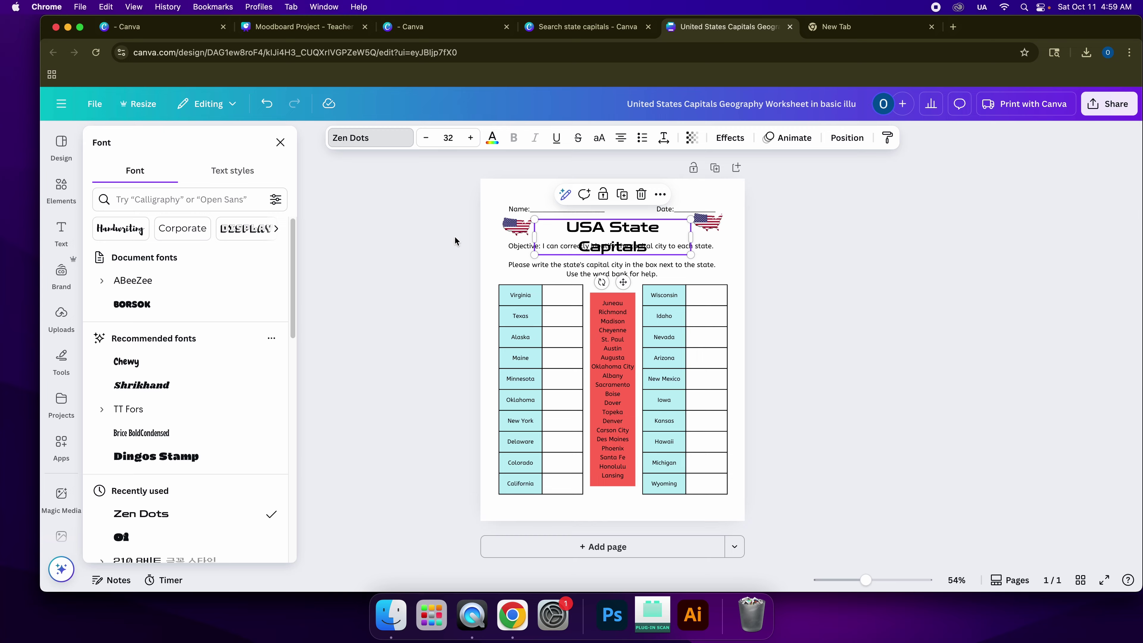
key("Escape")
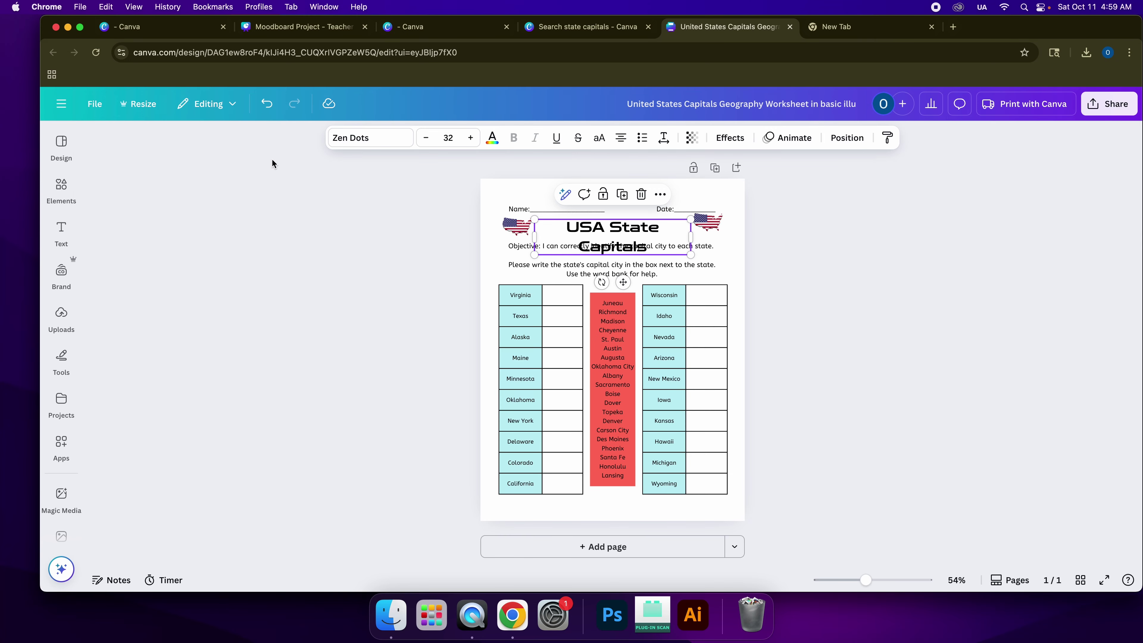
left_click(269, 107)
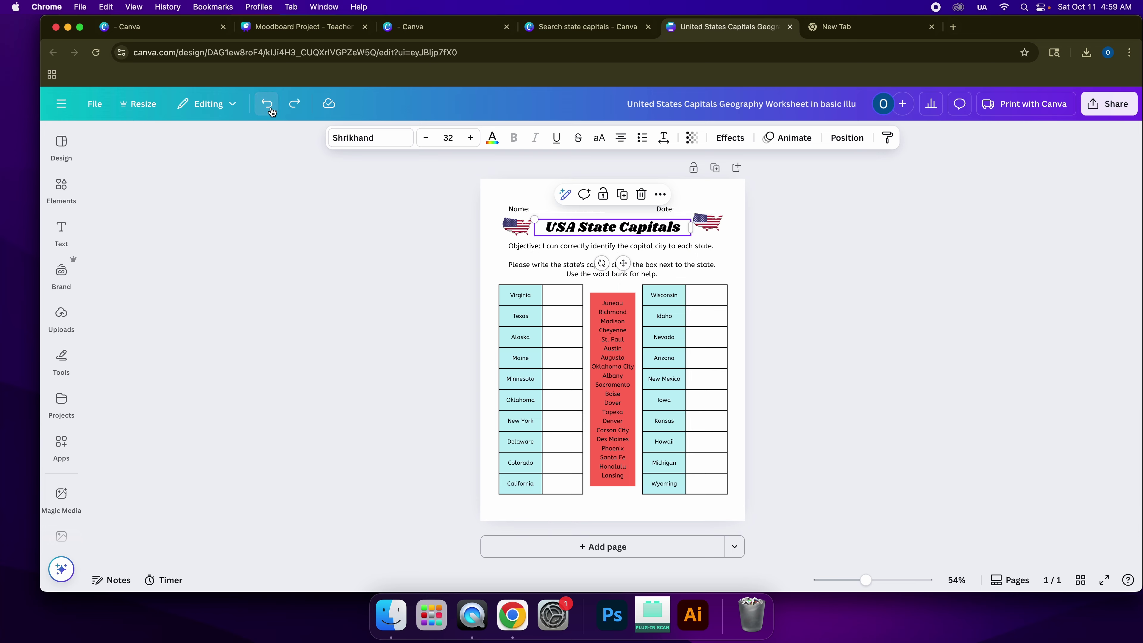
left_click(269, 108)
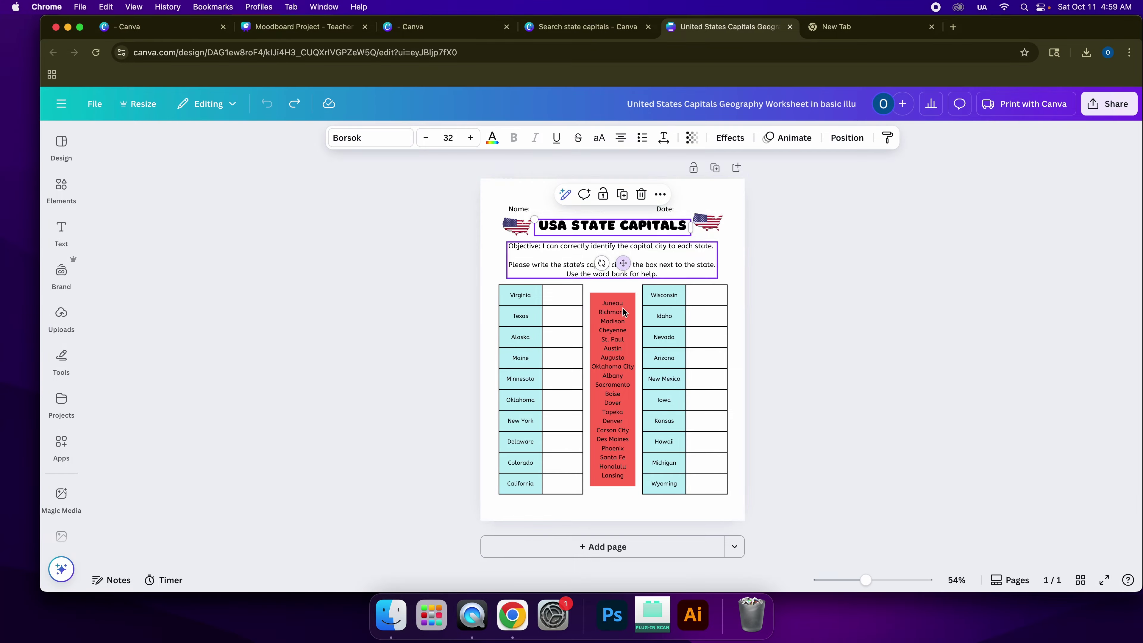
- Show the page thumbnails and duplicate the worksheet's page
left_click(1008, 581)
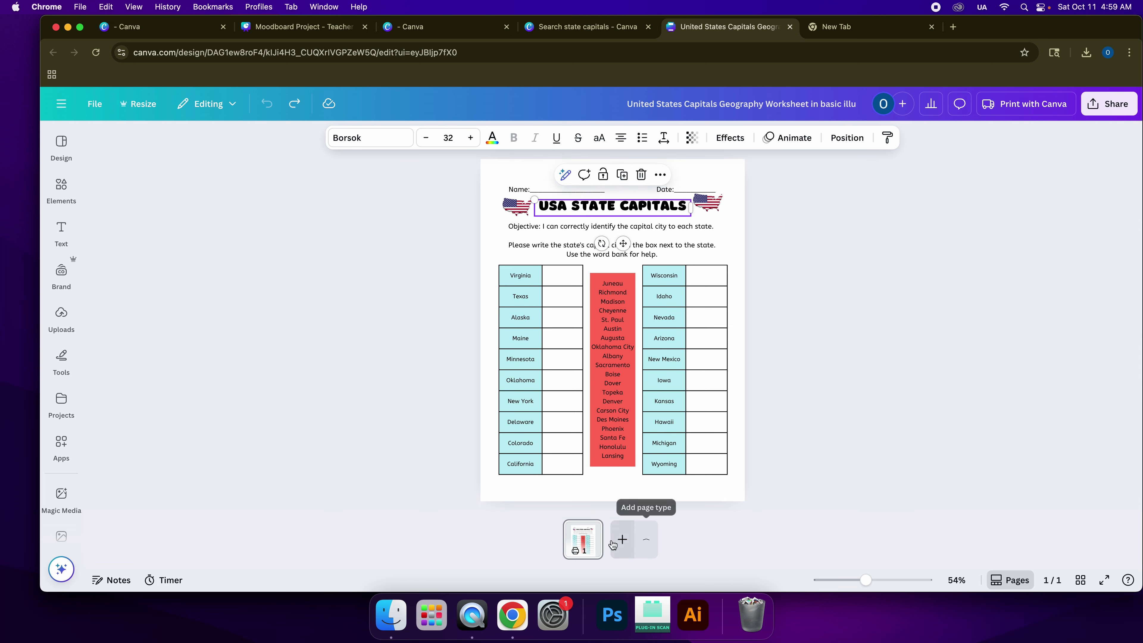
mouse_move(589, 535)
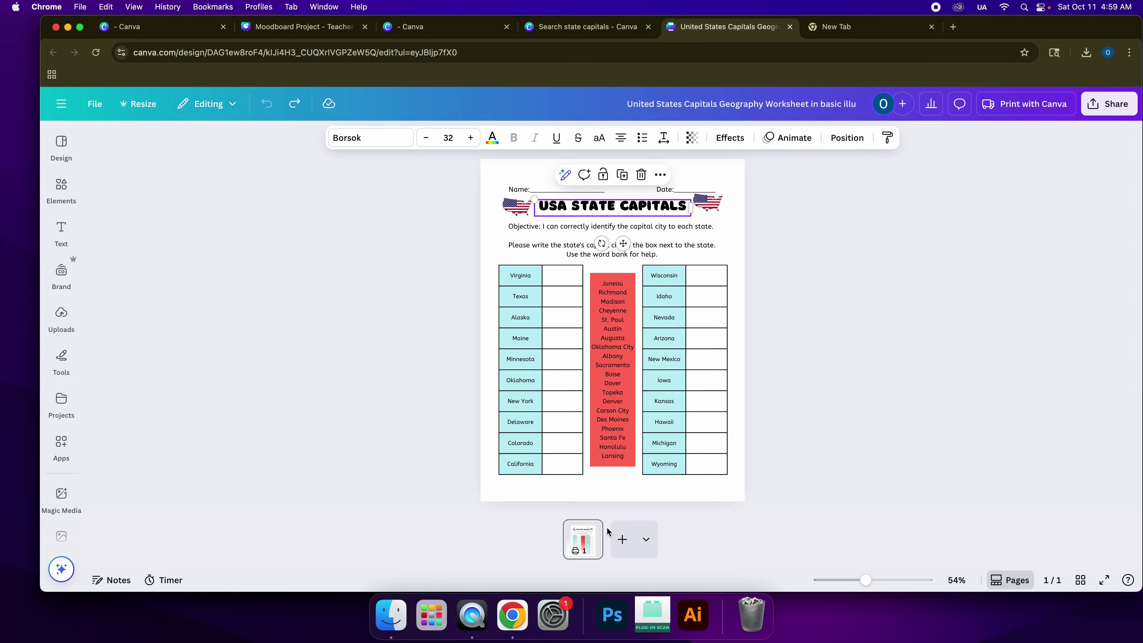
left_click(586, 530)
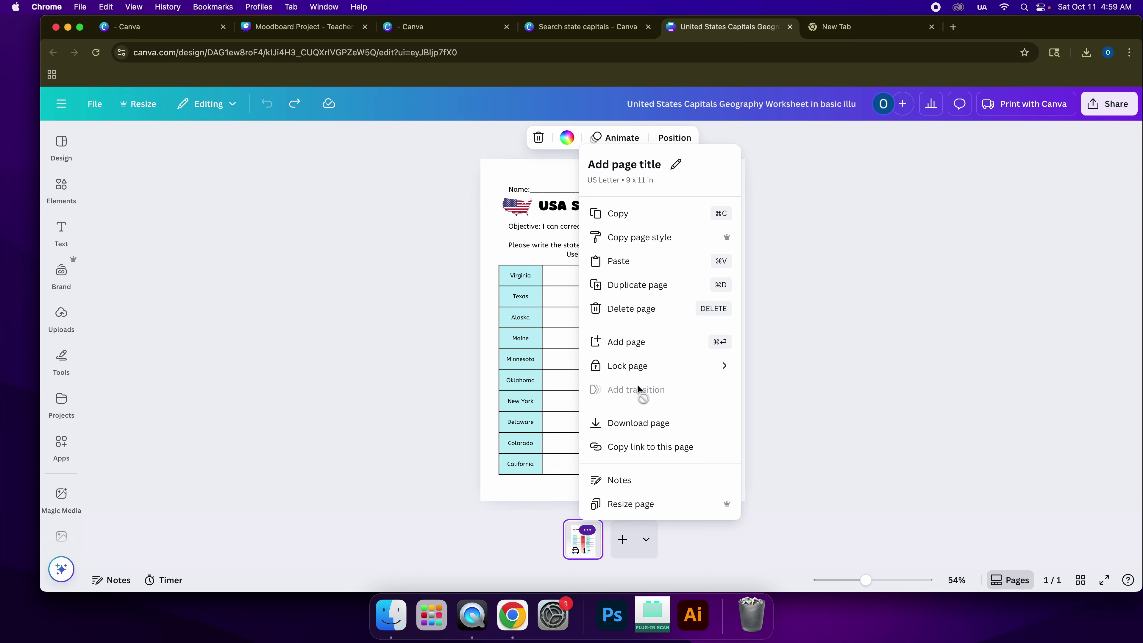
left_click(640, 286)
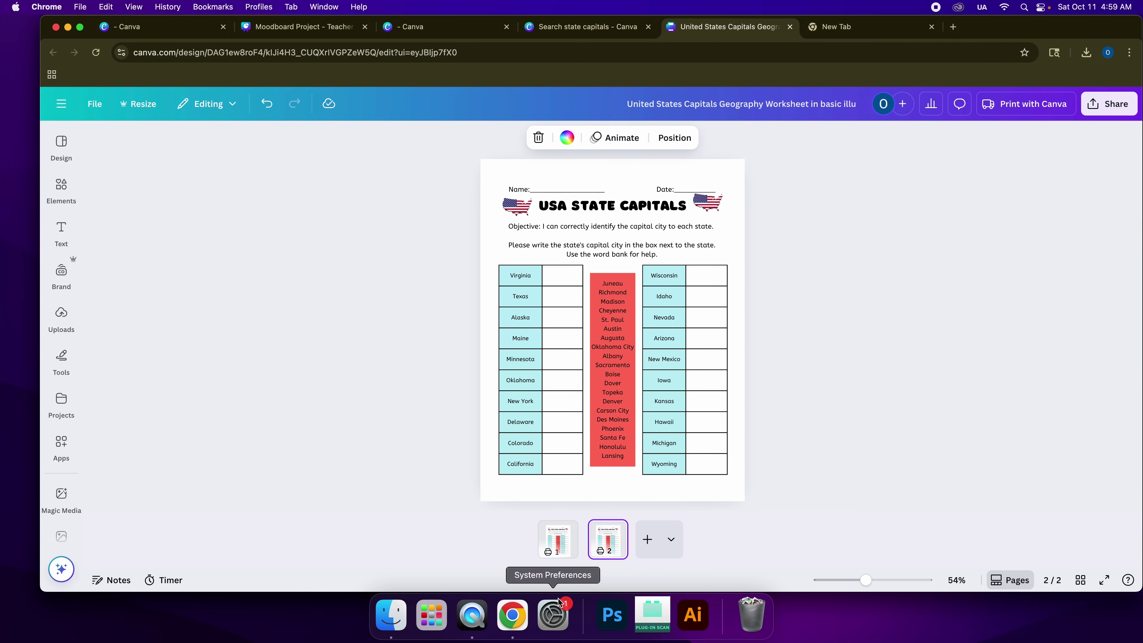
- Delete the Wisconsin-to-Wyoming table from page 1 of the worksheet
left_click(558, 539)
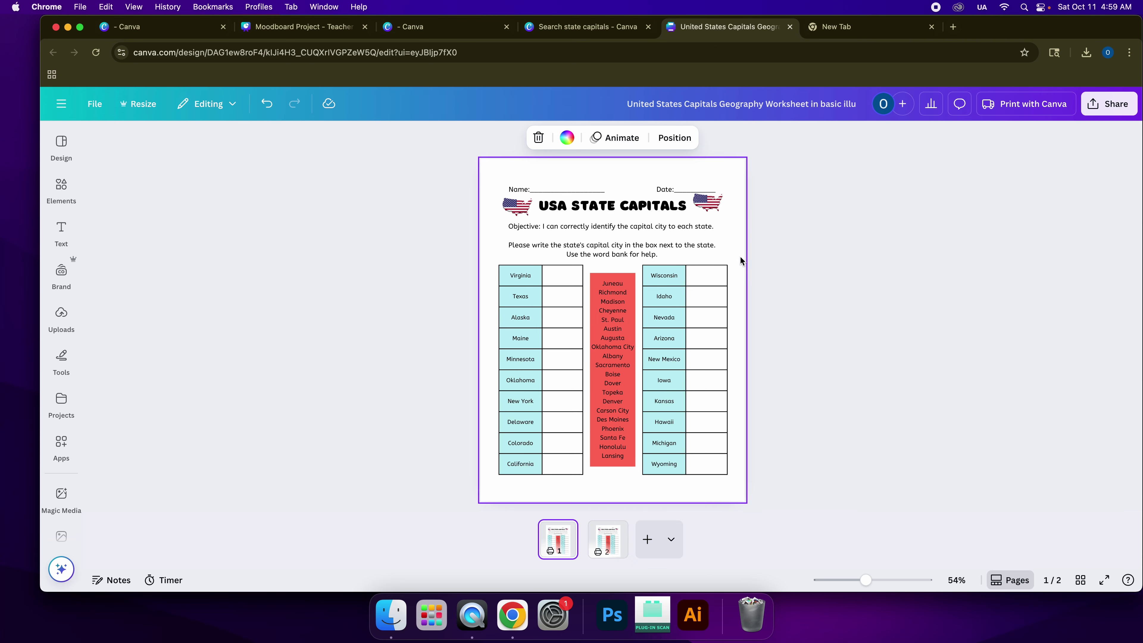
left_click_drag(741, 255, 667, 464)
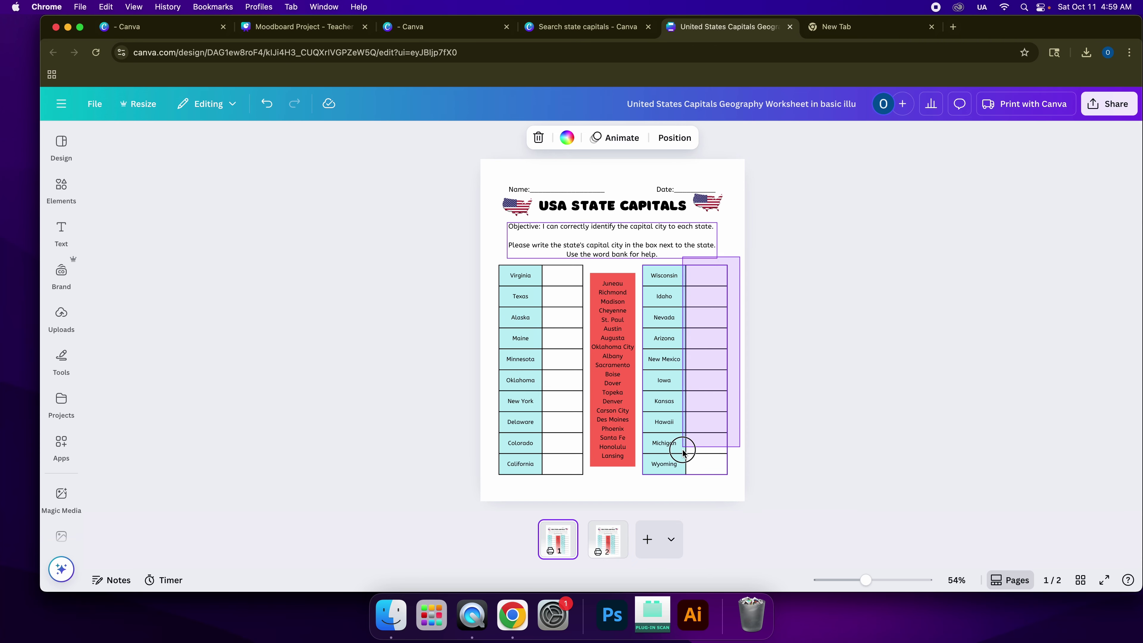
left_click(702, 431)
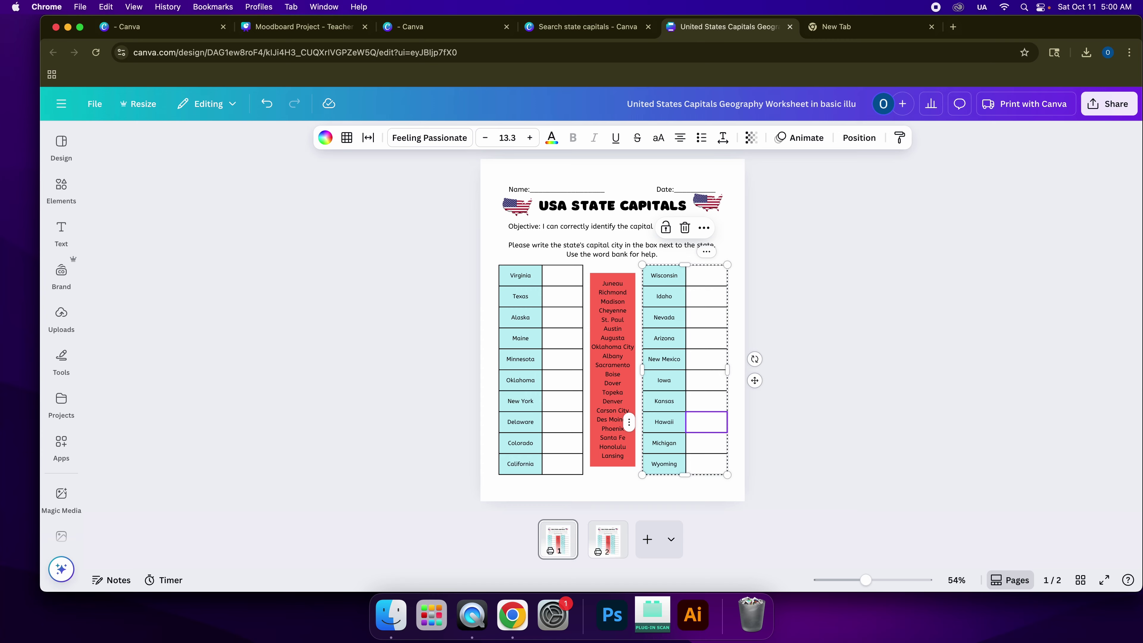
key("Delete")
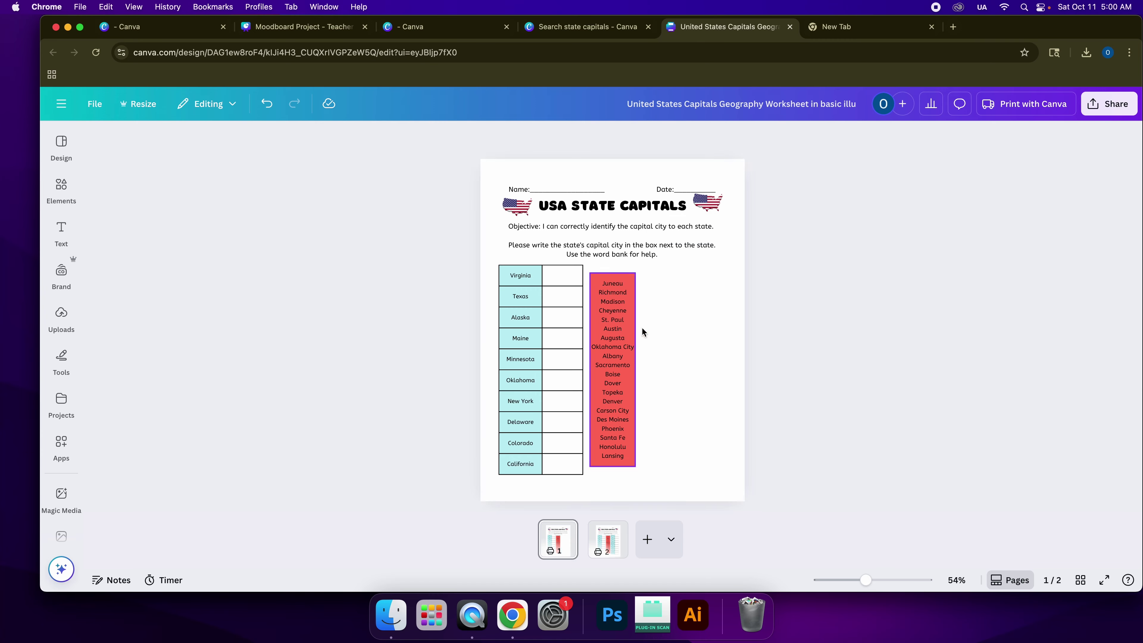
- Move page 1's red word bank toward the page's right edge and widen the Virginia-to-California table's answer column up to it
left_click_drag(657, 305, 699, 415)
left_click_drag(600, 275, 529, 471)
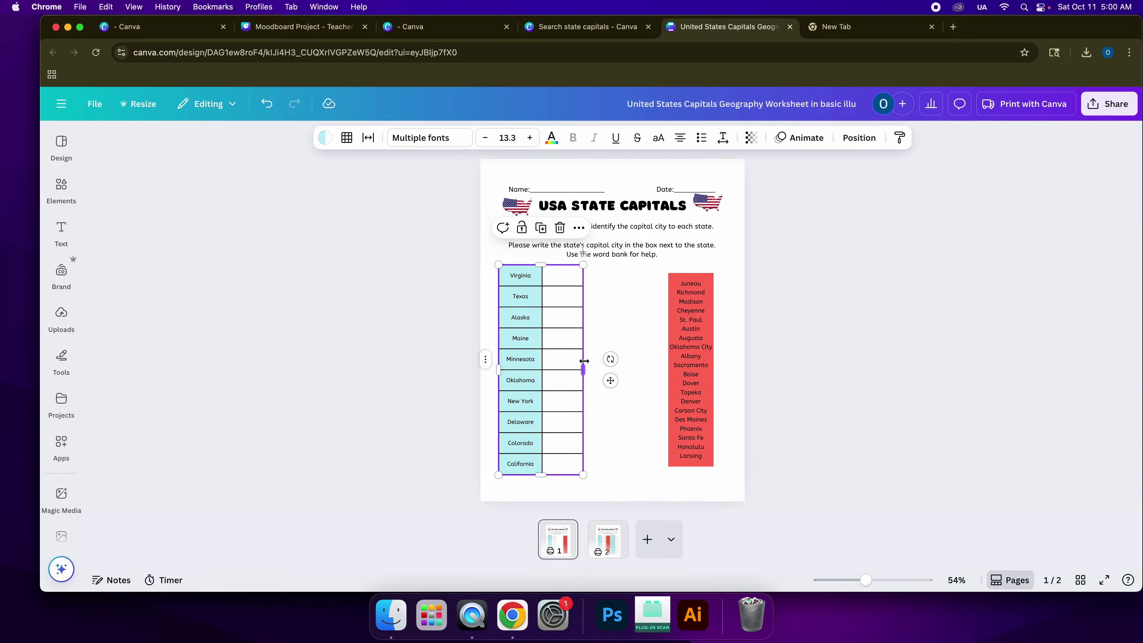
left_click_drag(584, 361, 662, 370)
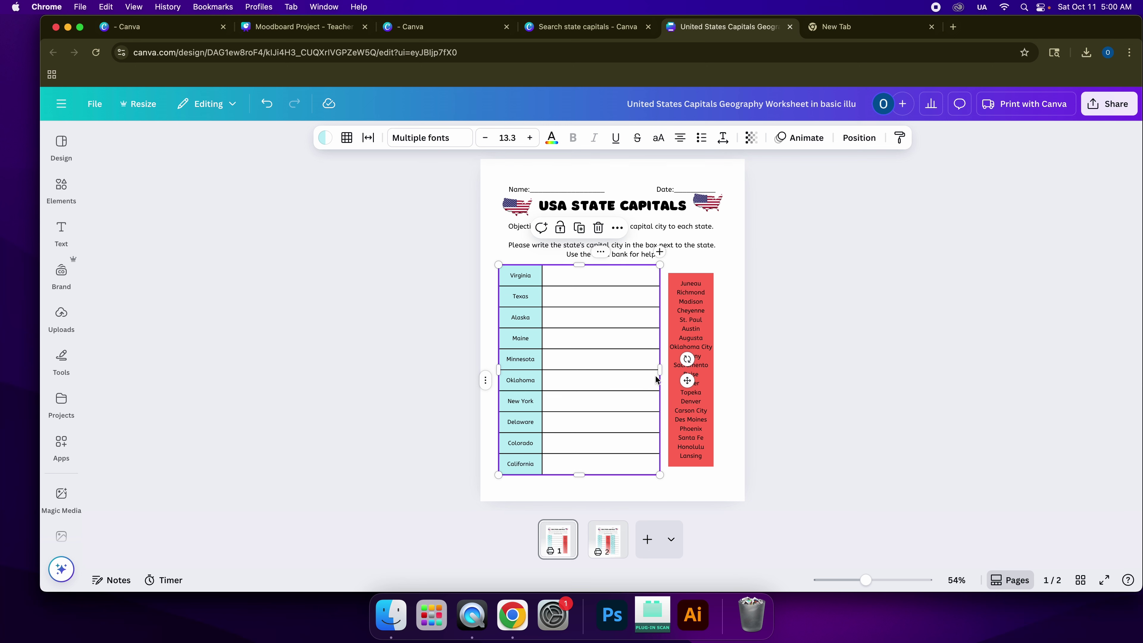
- Delete the Virginia-to-California table from page 2 of the worksheet
left_click(608, 543)
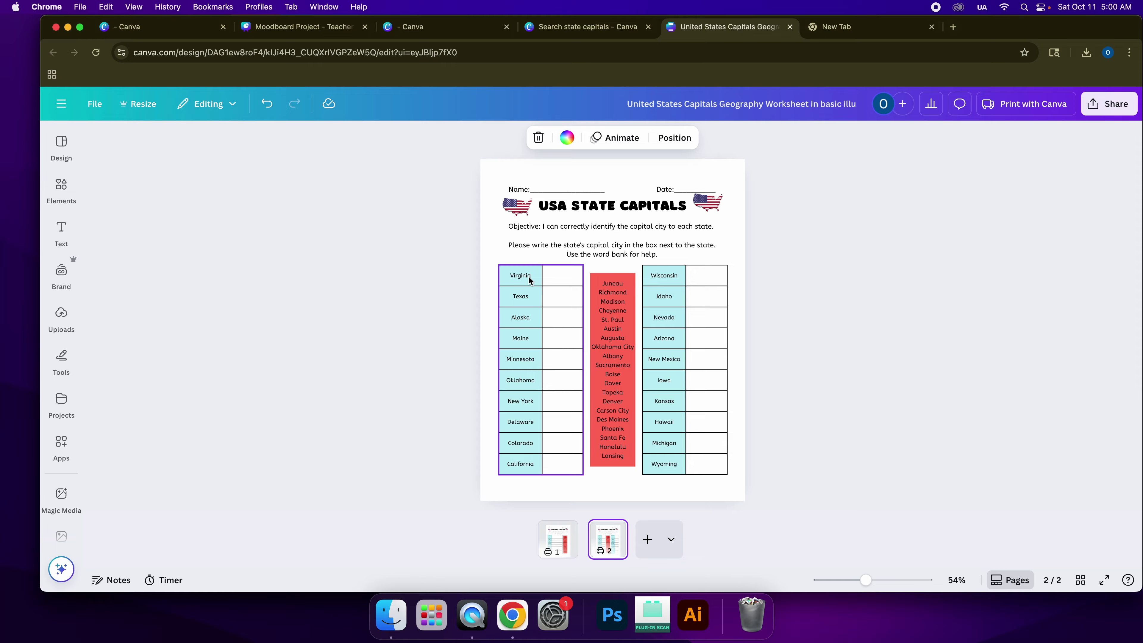
left_click(520, 311)
key("BackSpace")
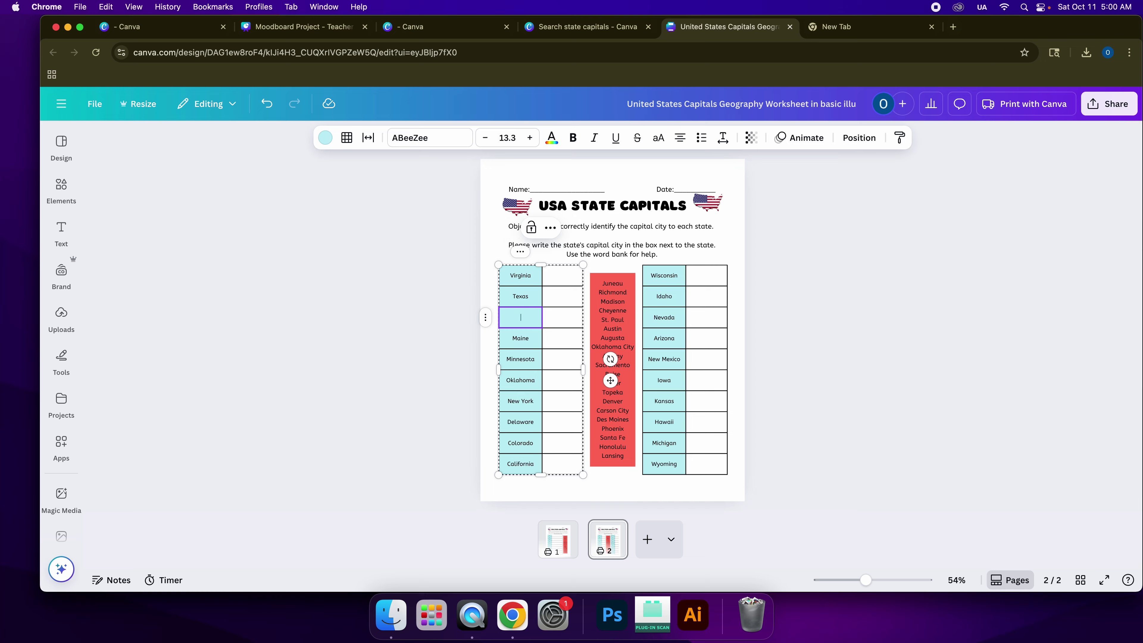
left_click(480, 279)
left_click_drag(489, 255, 554, 473)
left_click(490, 277)
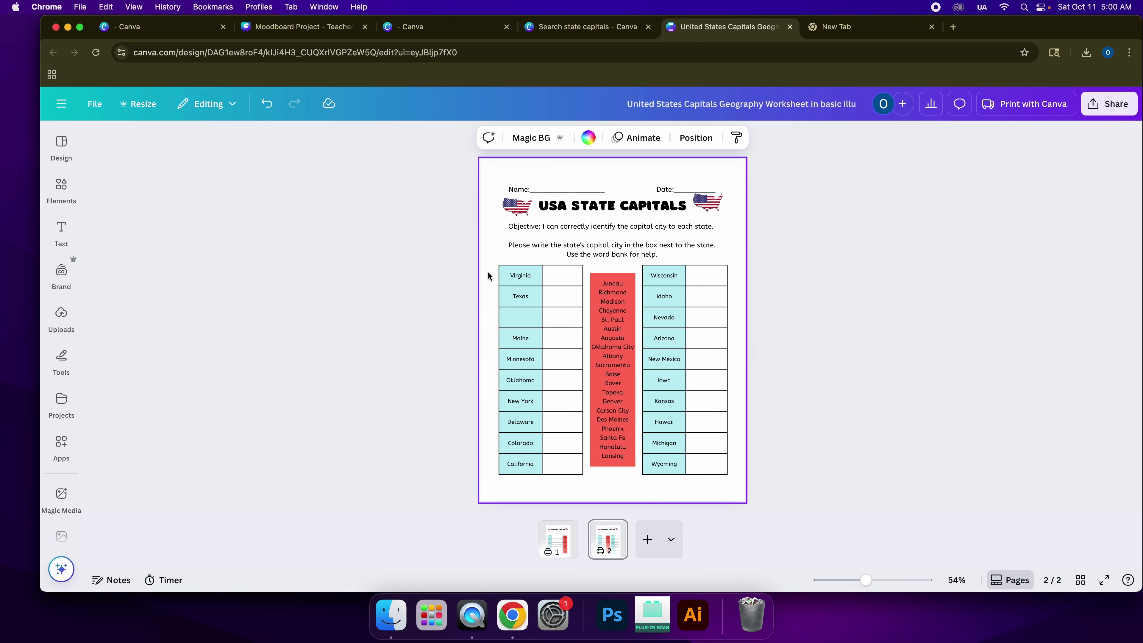
left_click_drag(493, 262, 584, 477)
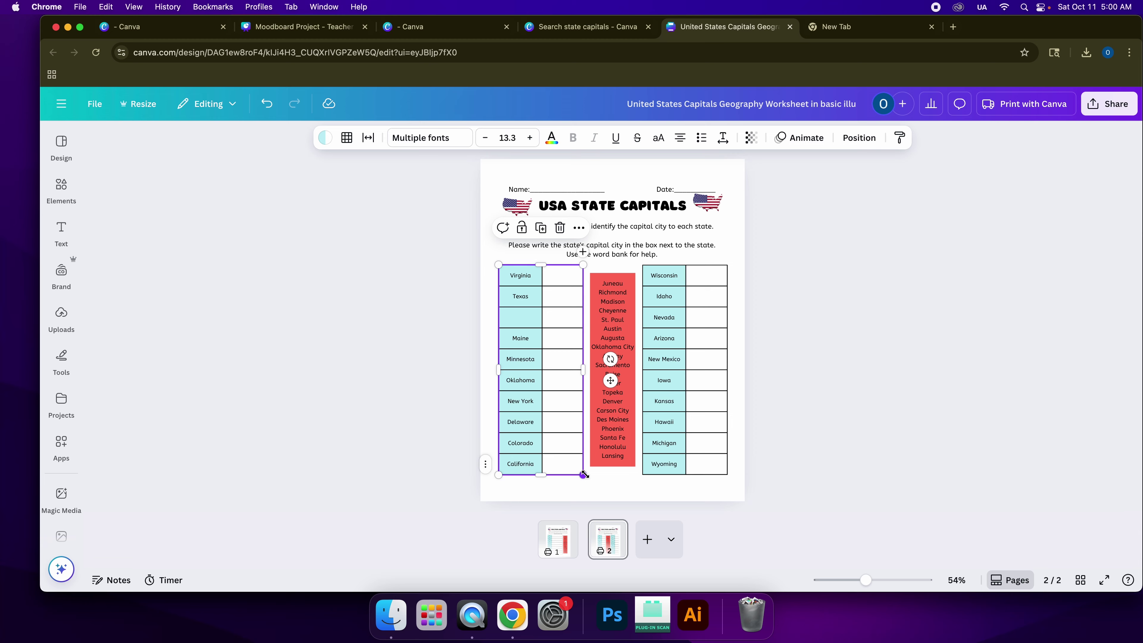
left_click(560, 228)
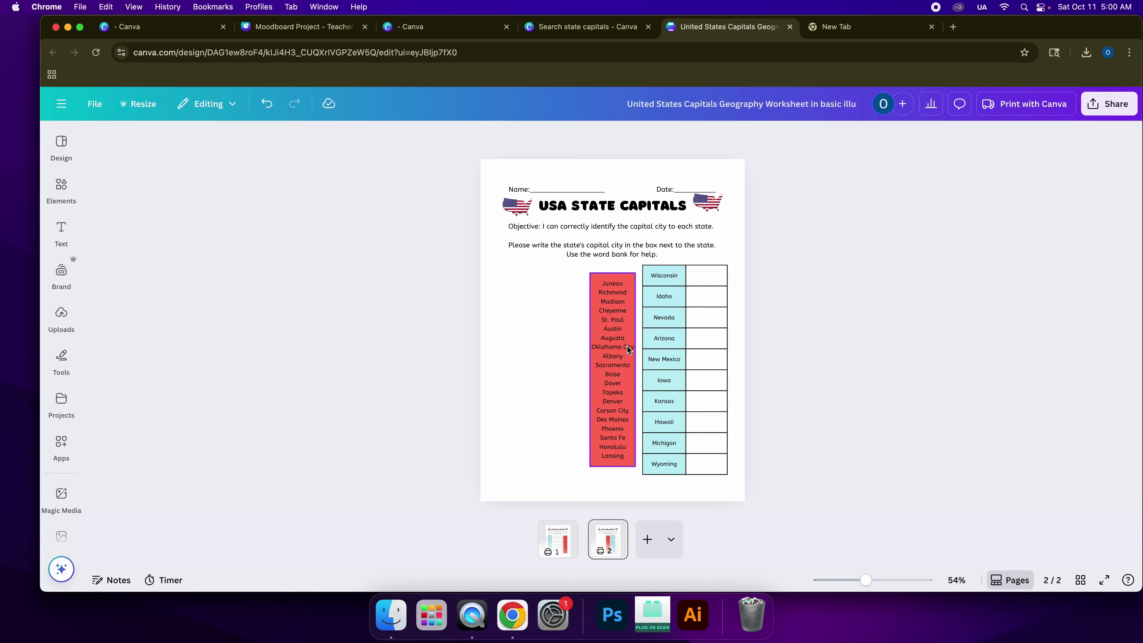
- Move page 2's Wisconsin-to-Wyoming table to the left side of the page, beside the red word bank
left_click(693, 336)
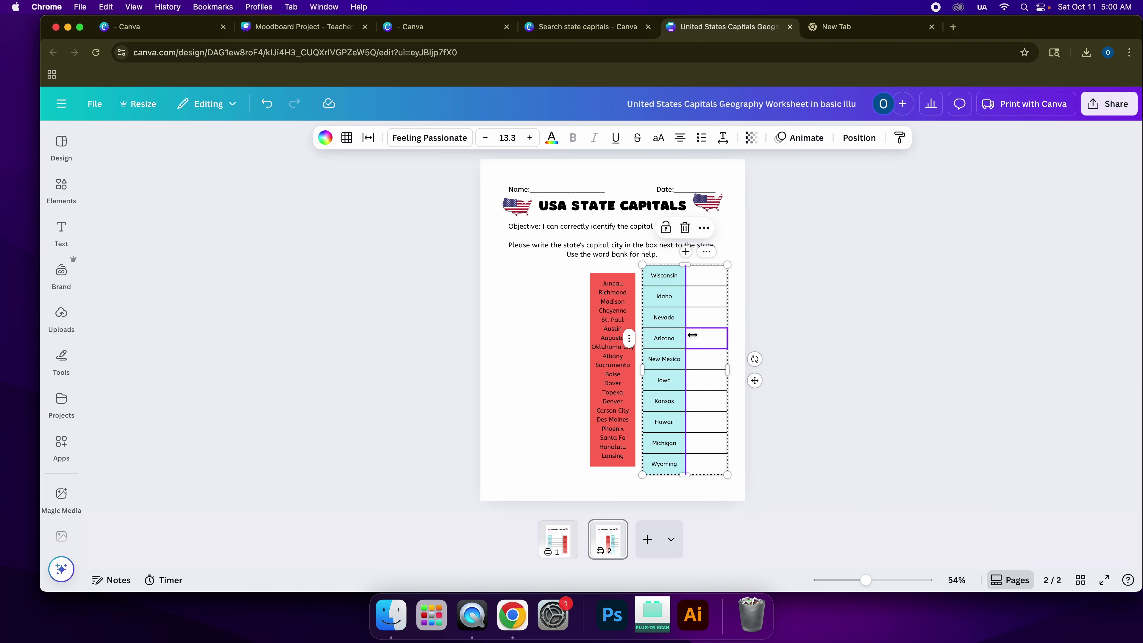
left_click(721, 279)
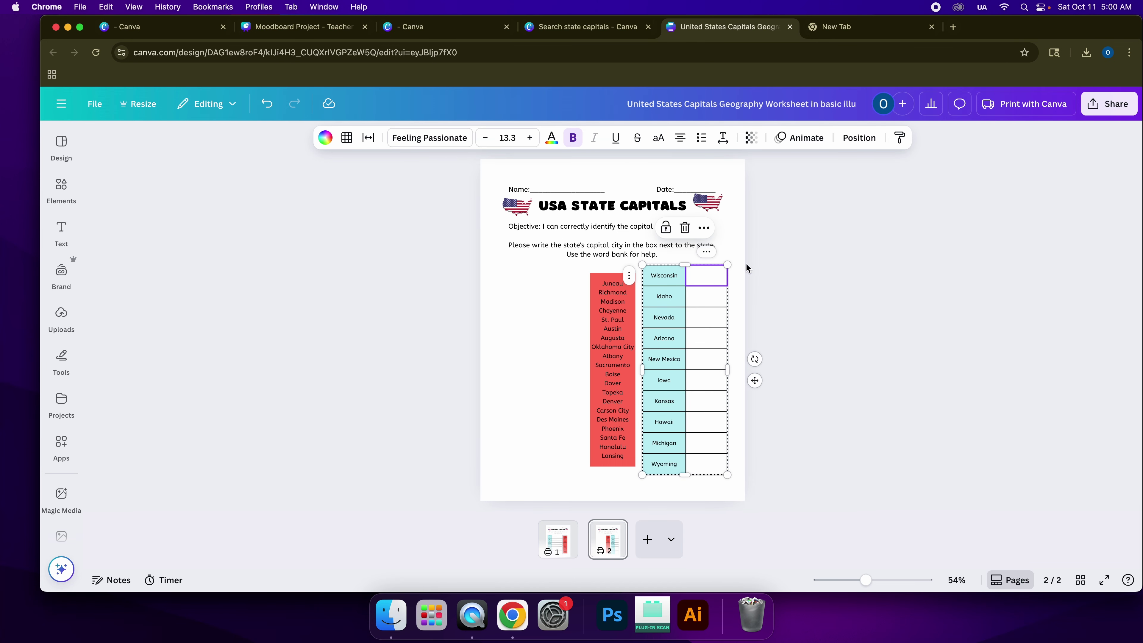
left_click(672, 272)
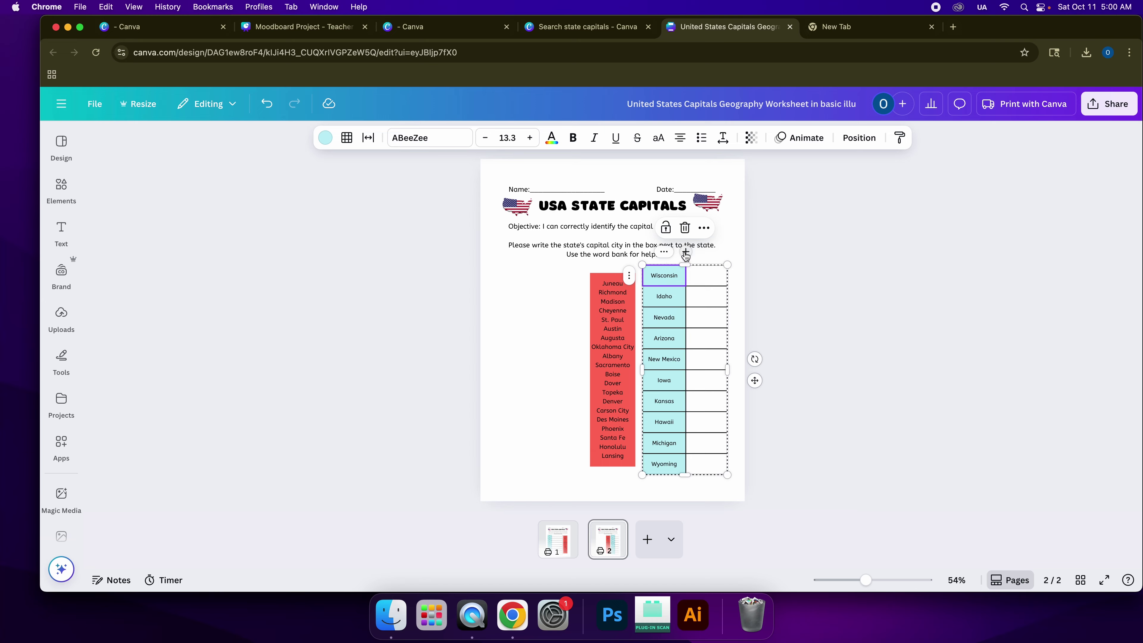
left_click_drag(755, 380, 612, 384)
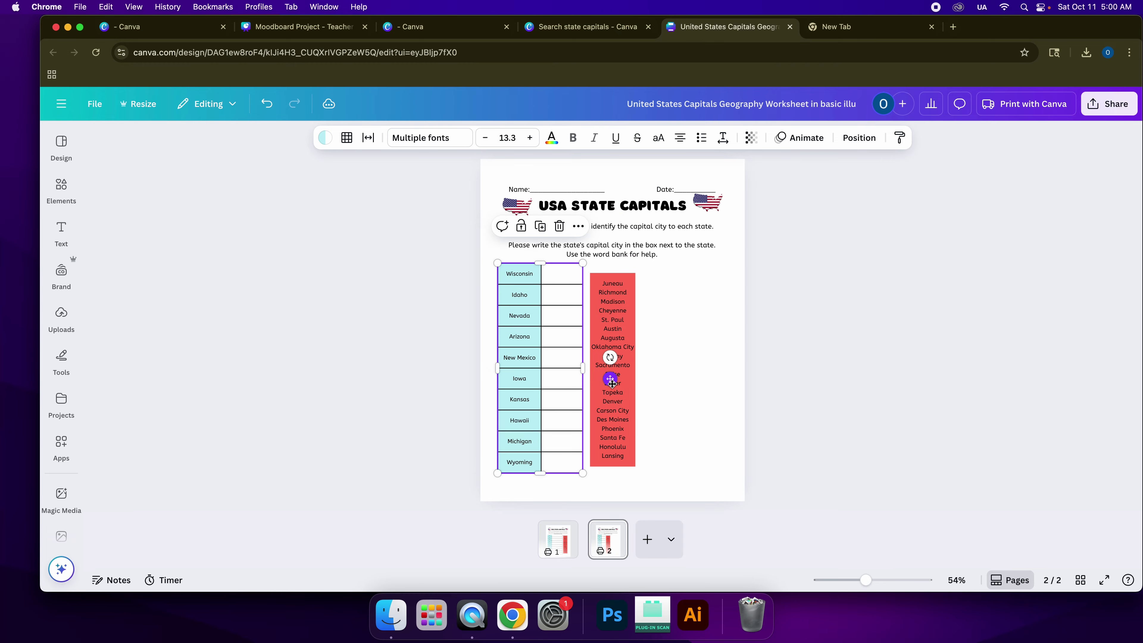
- Move page 2's red word bank toward the page's right edge and widen the Wisconsin-to-Wyoming table's answer column up to it
left_click(631, 322)
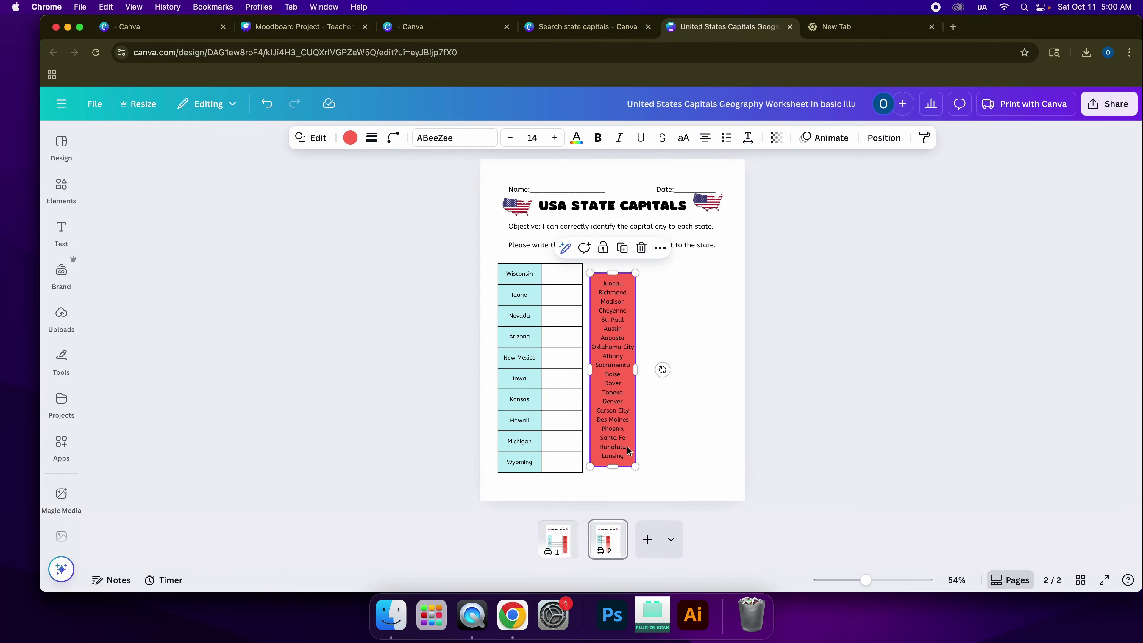
left_click_drag(622, 332, 709, 330)
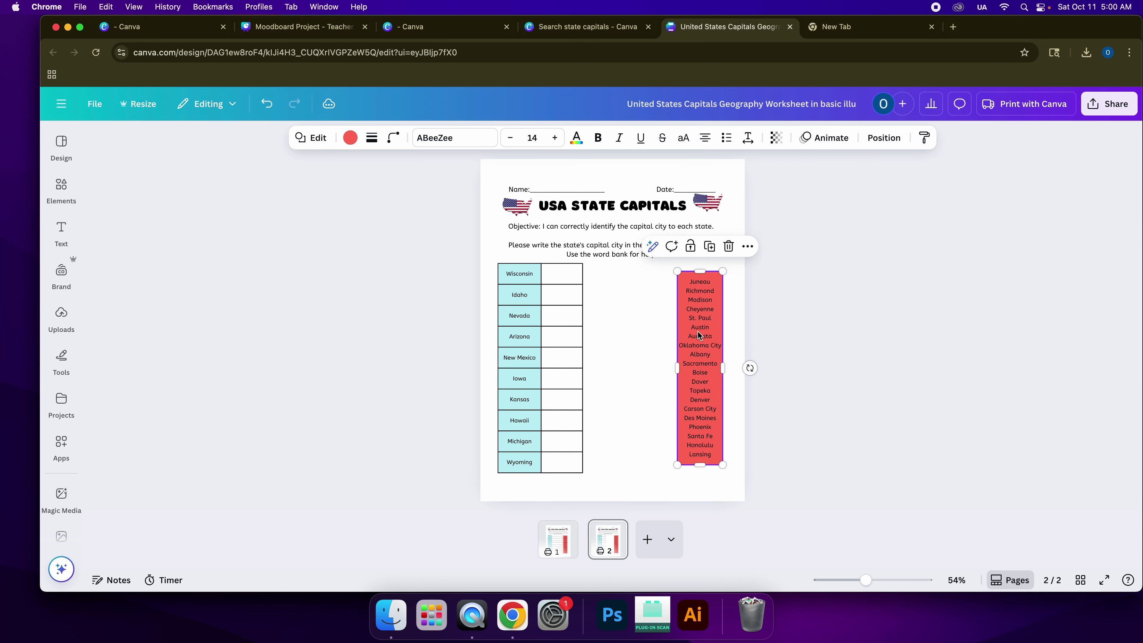
left_click(563, 340)
left_click_drag(583, 367, 668, 367)
left_click(794, 403)
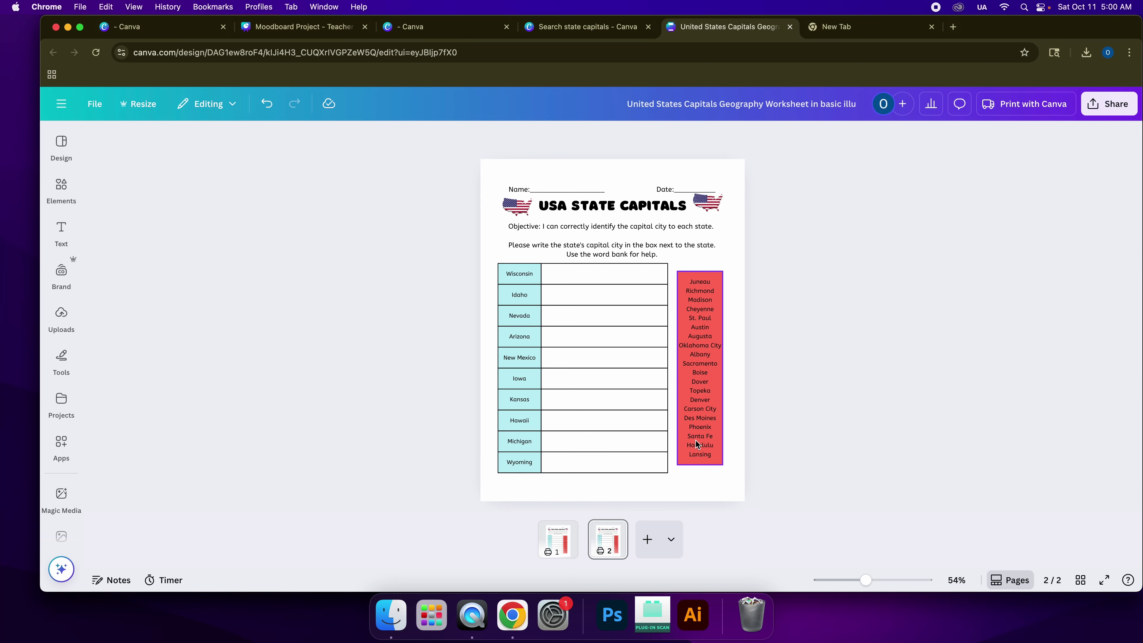
left_click(558, 540)
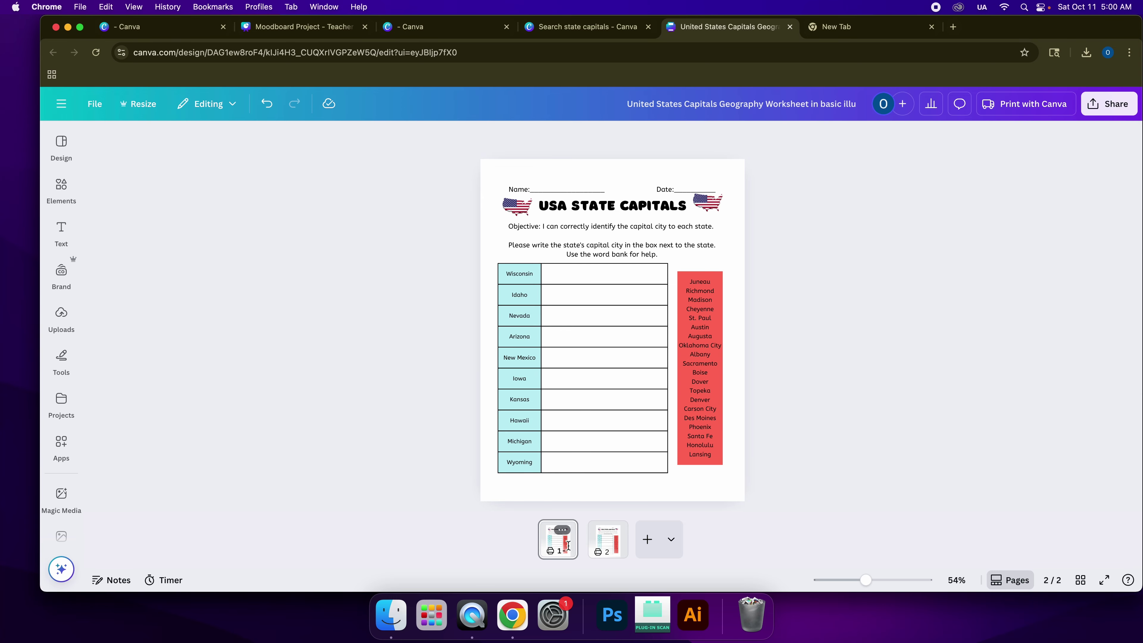
left_click(599, 545)
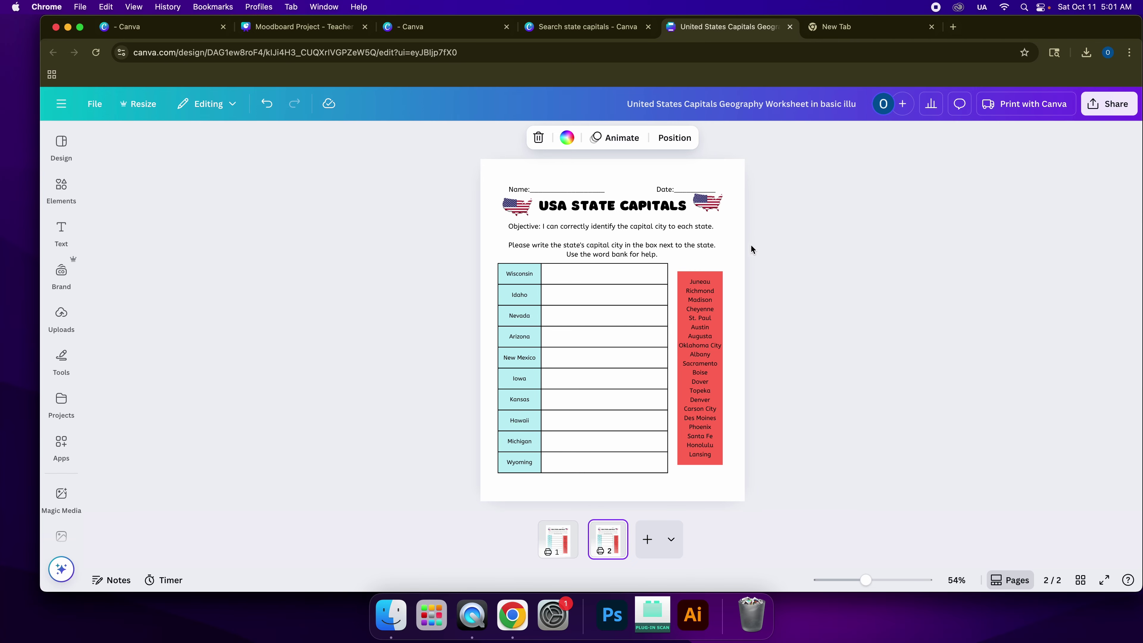
- Examine the file types available for downloading the two-page worksheet without downloading it
left_click(1096, 104)
left_click(926, 351)
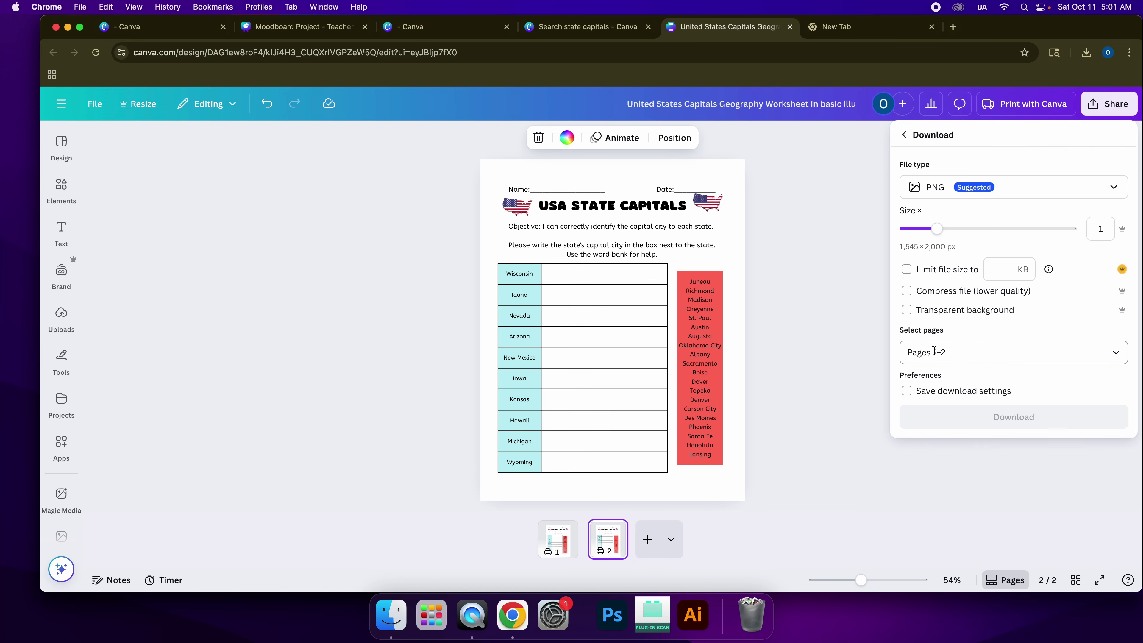
left_click(962, 197)
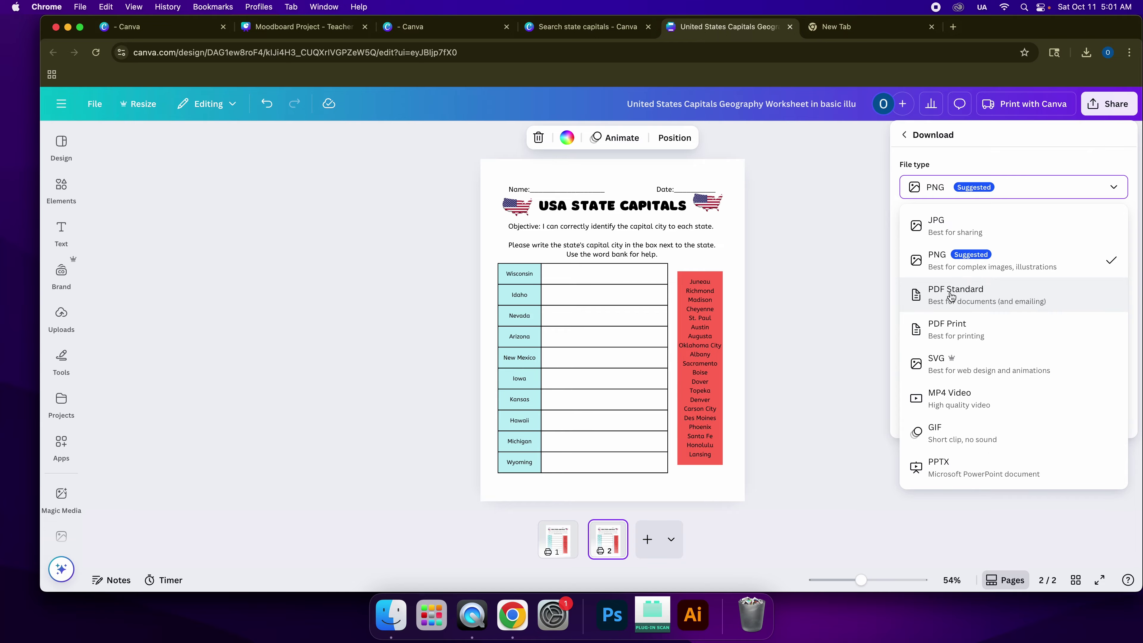
left_click(788, 112)
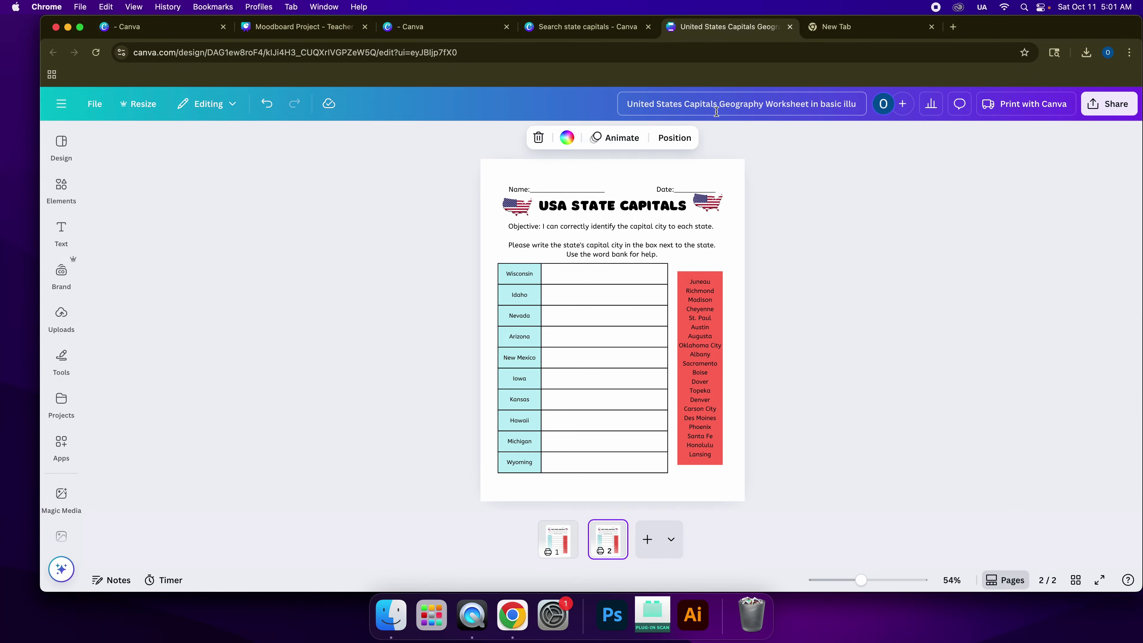
- Rename the design "State Capitals Worksheet"
left_click(637, 108)
type("s")
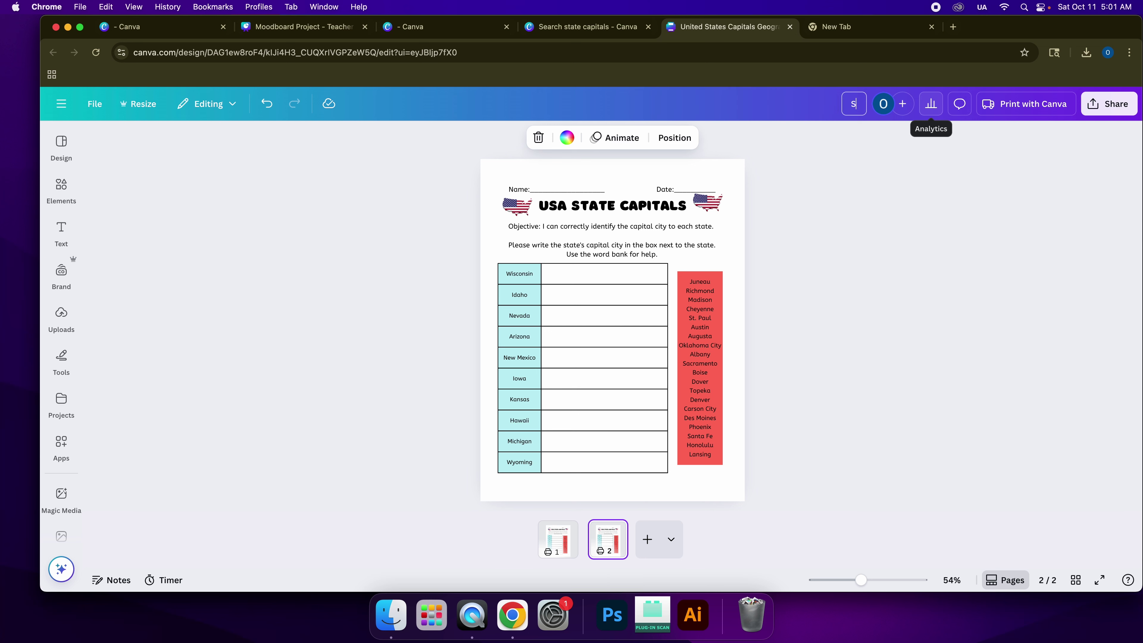
type("tate Capitals Worksheet")
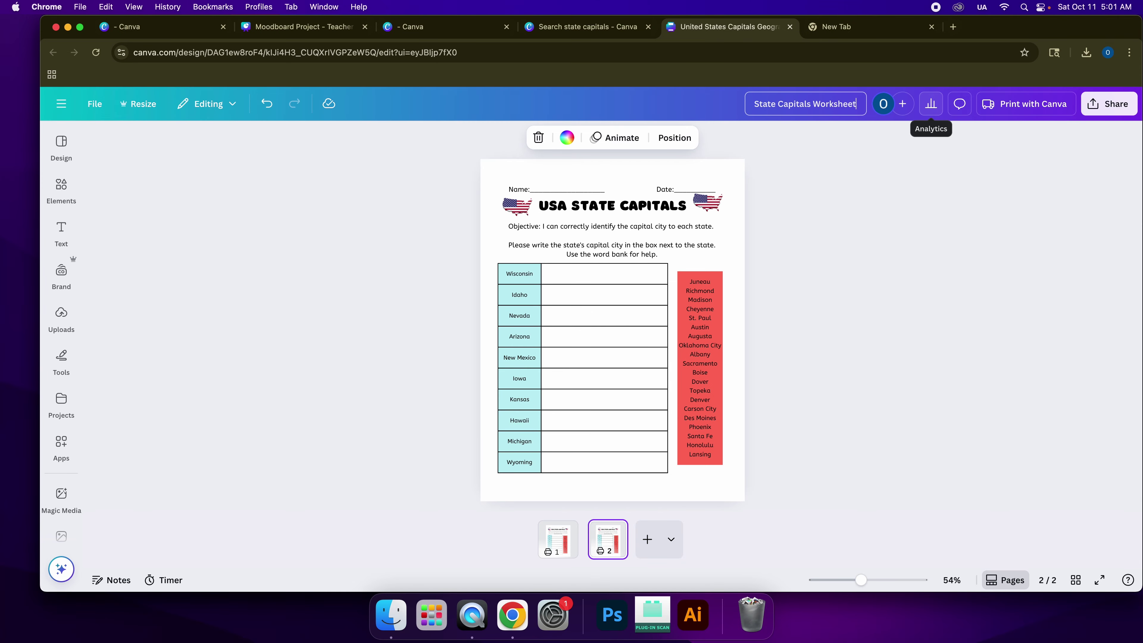
left_click(871, 164)
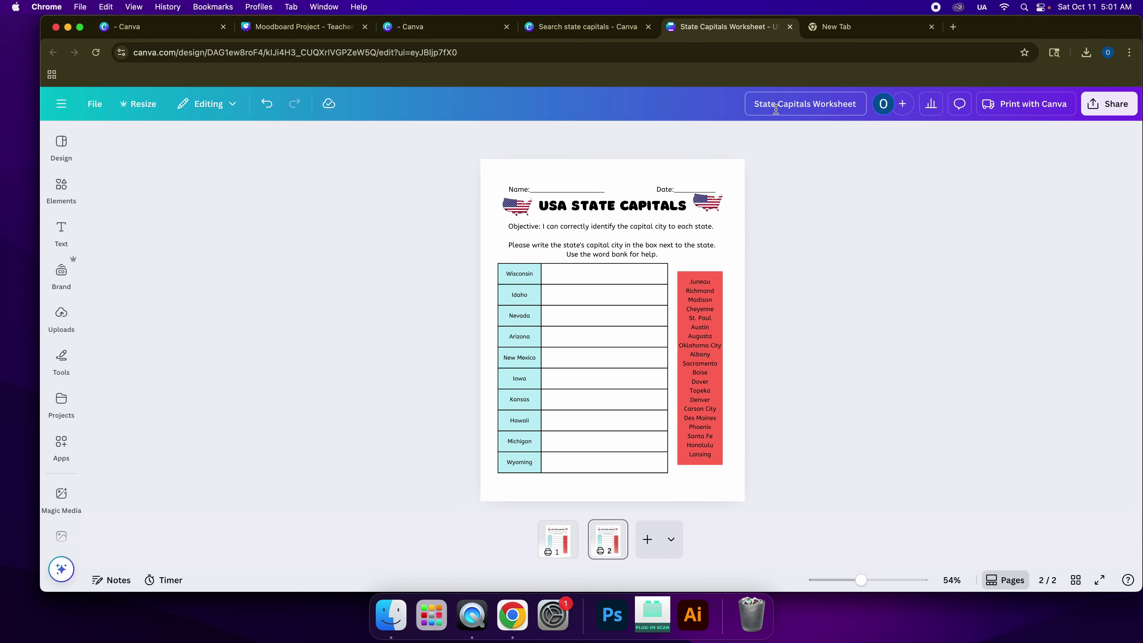
- Return to the home page and search the templates for "state capitals"
left_click(62, 104)
left_click(117, 108)
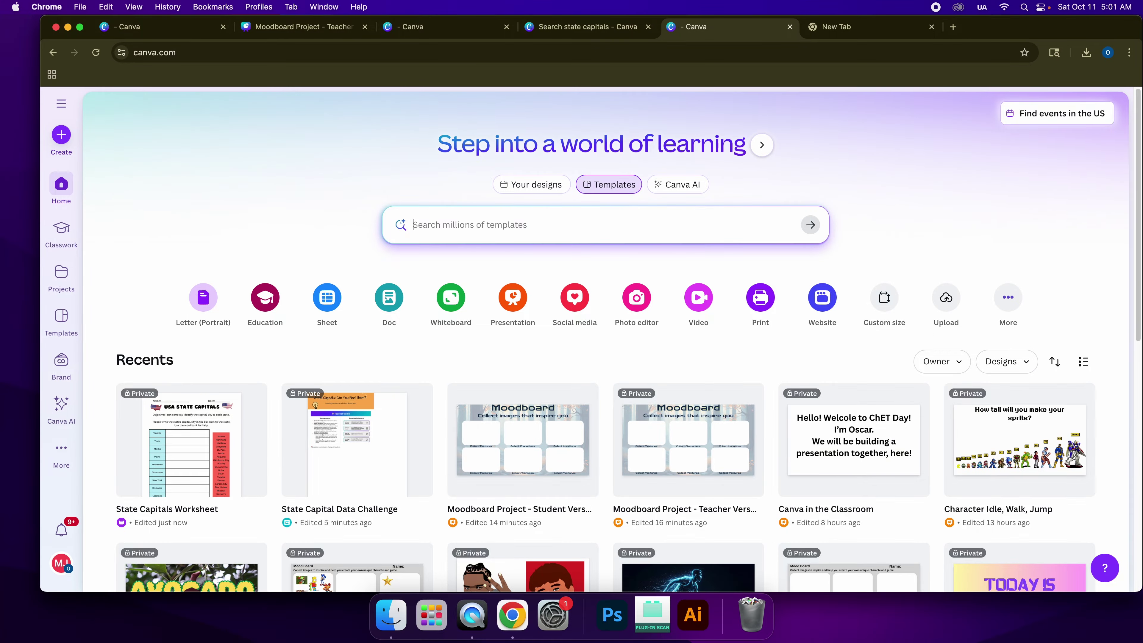
type("state capitals")
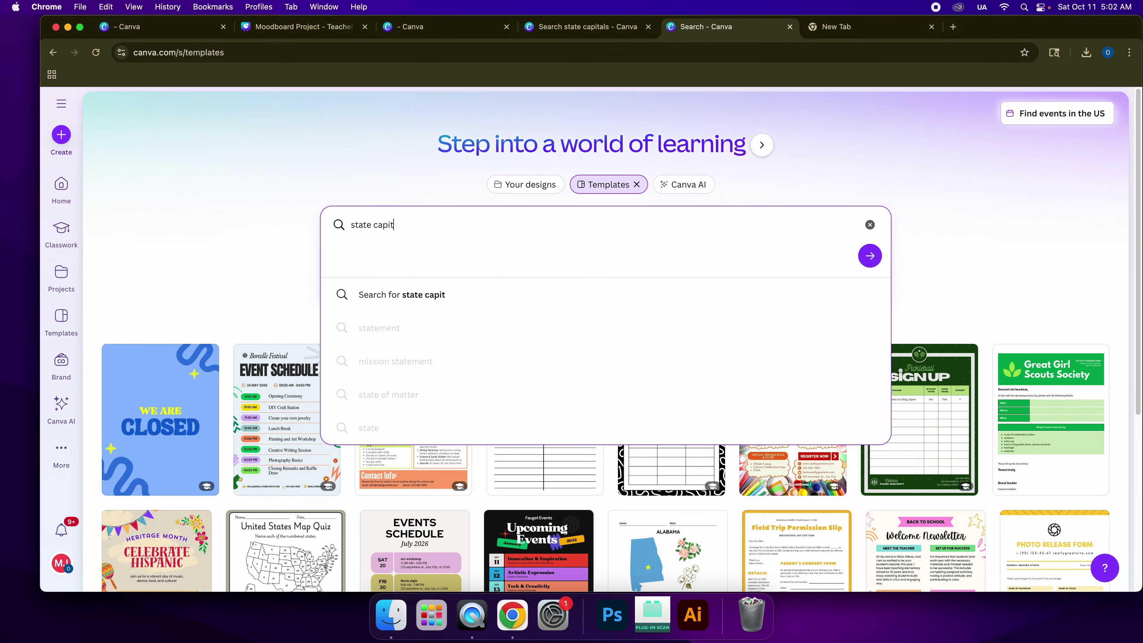
key("Return")
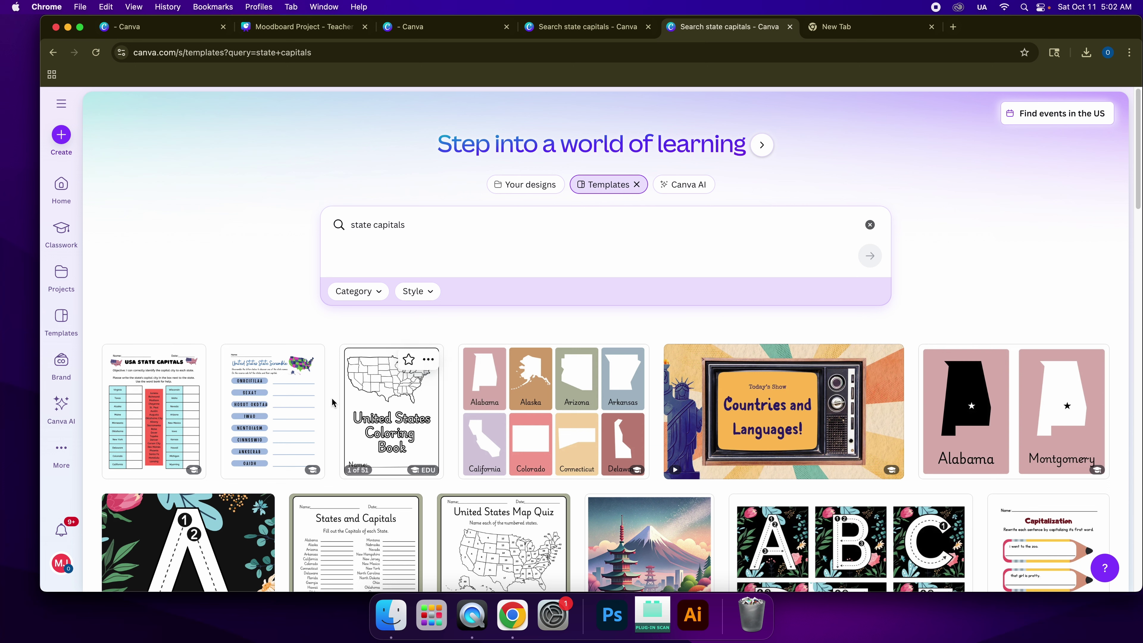
- Browse the found templates and open the preview of the retro "Countries and Languages!" presentation
mouse_move(815, 430)
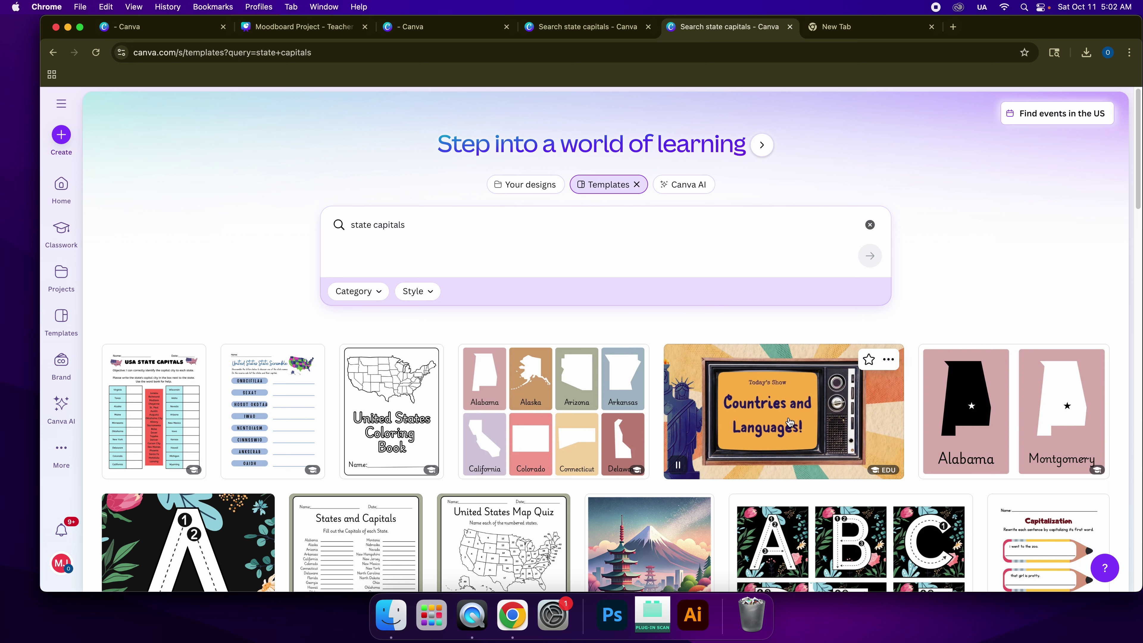
mouse_move(944, 433)
scroll(944, 433, "down", 5)
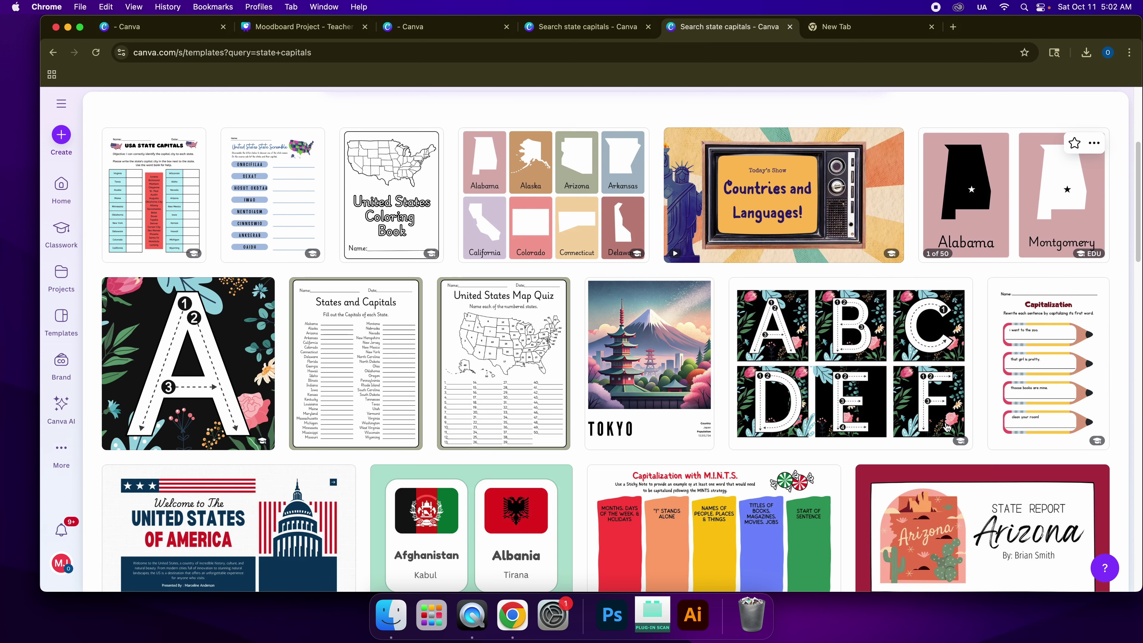
scroll(764, 306, "up", 2)
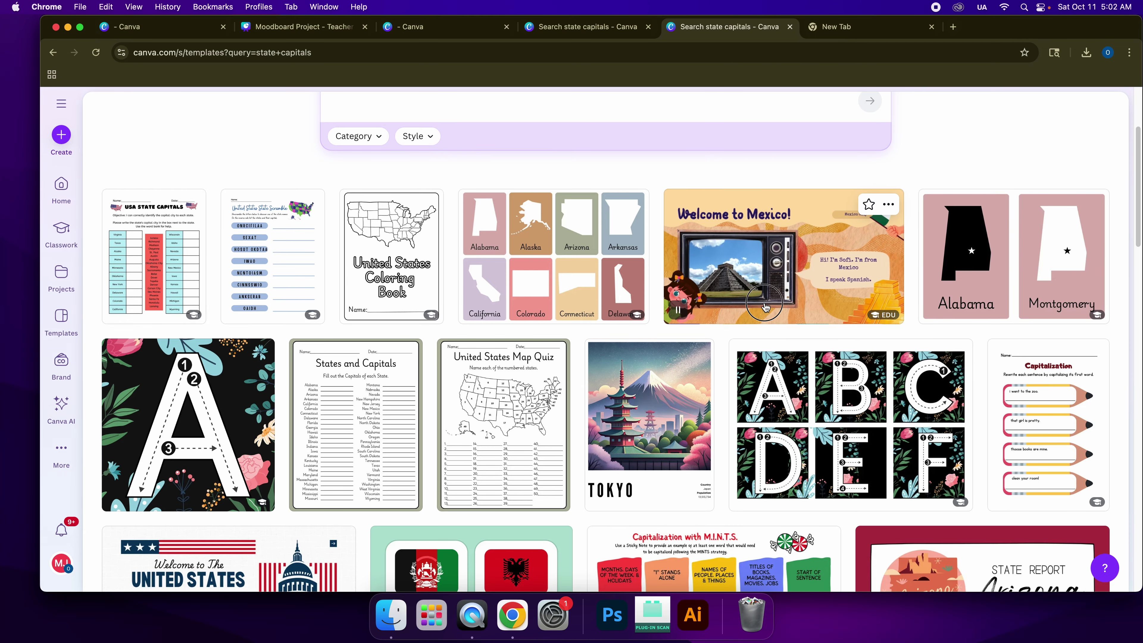
left_click(765, 307)
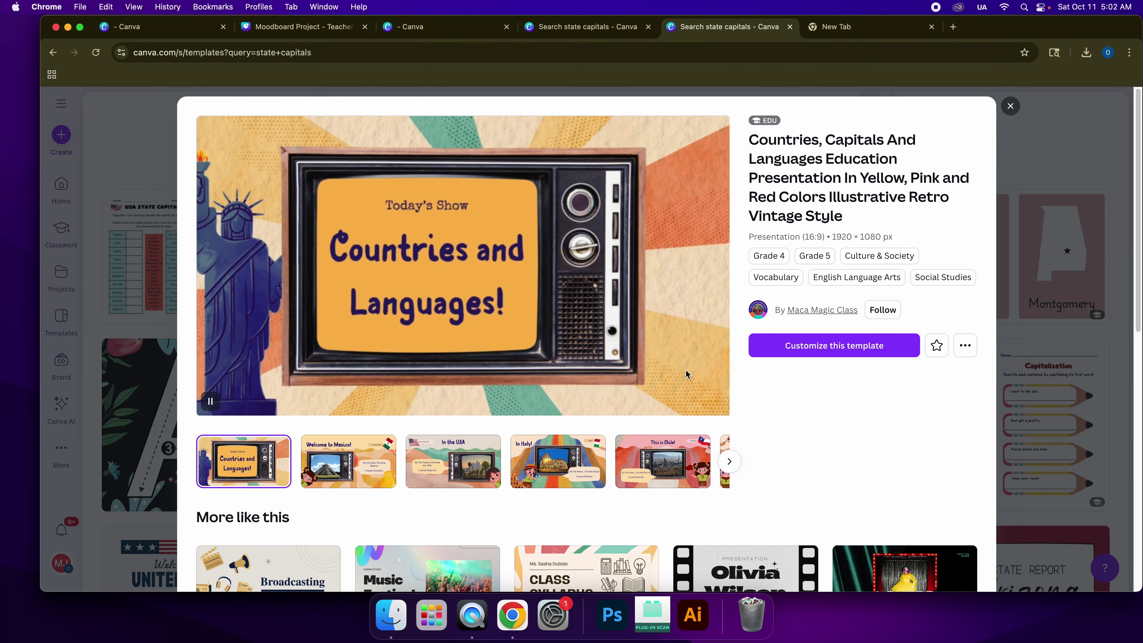
- Preview the presentation template's Mexico, Italy and Chile slides and bring up its further slide thumbnails
left_click(353, 481)
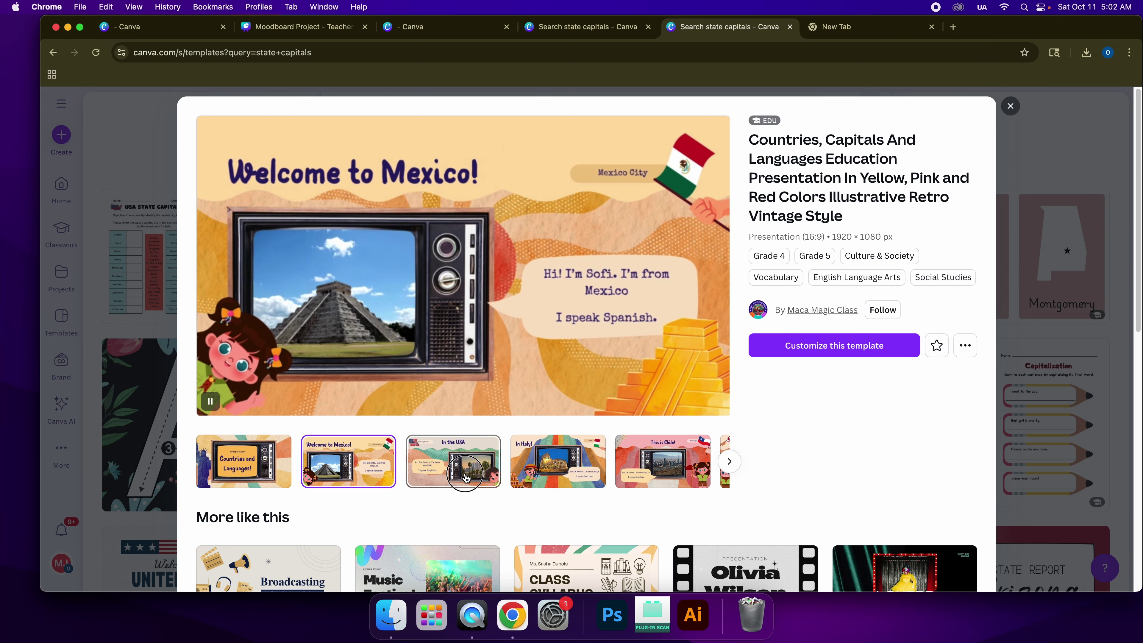
left_click(572, 469)
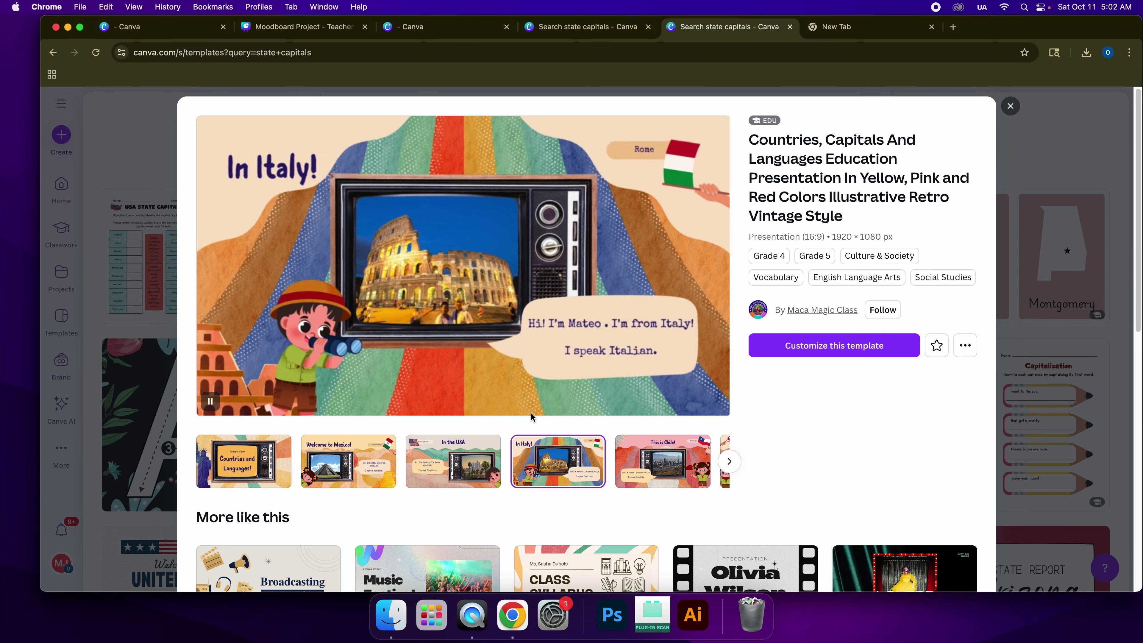
left_click(642, 472)
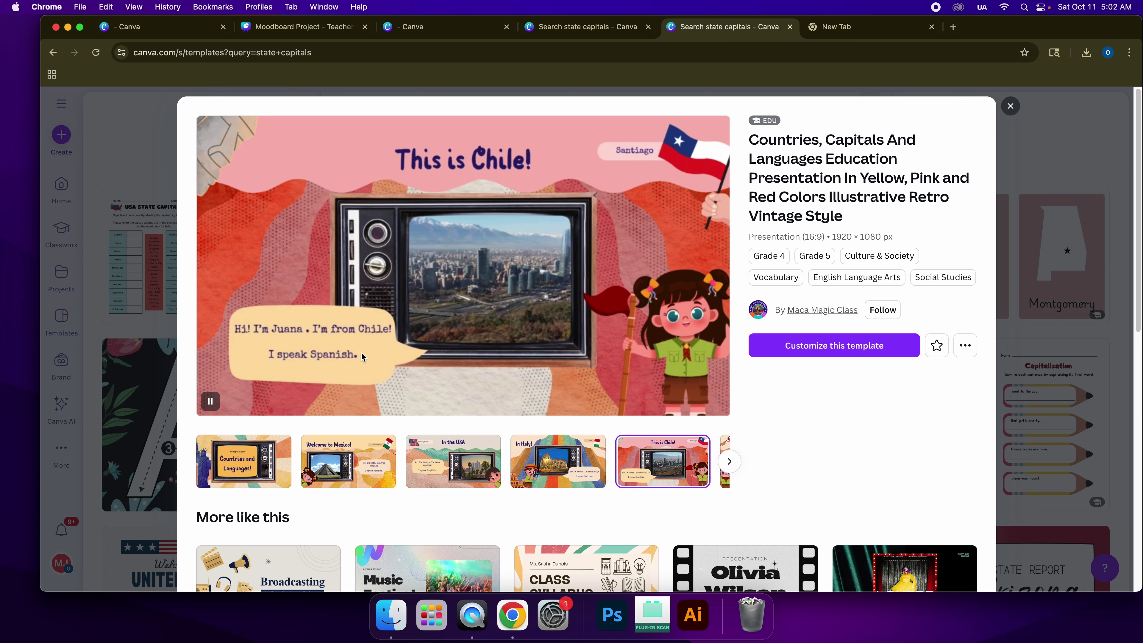
left_click(729, 461)
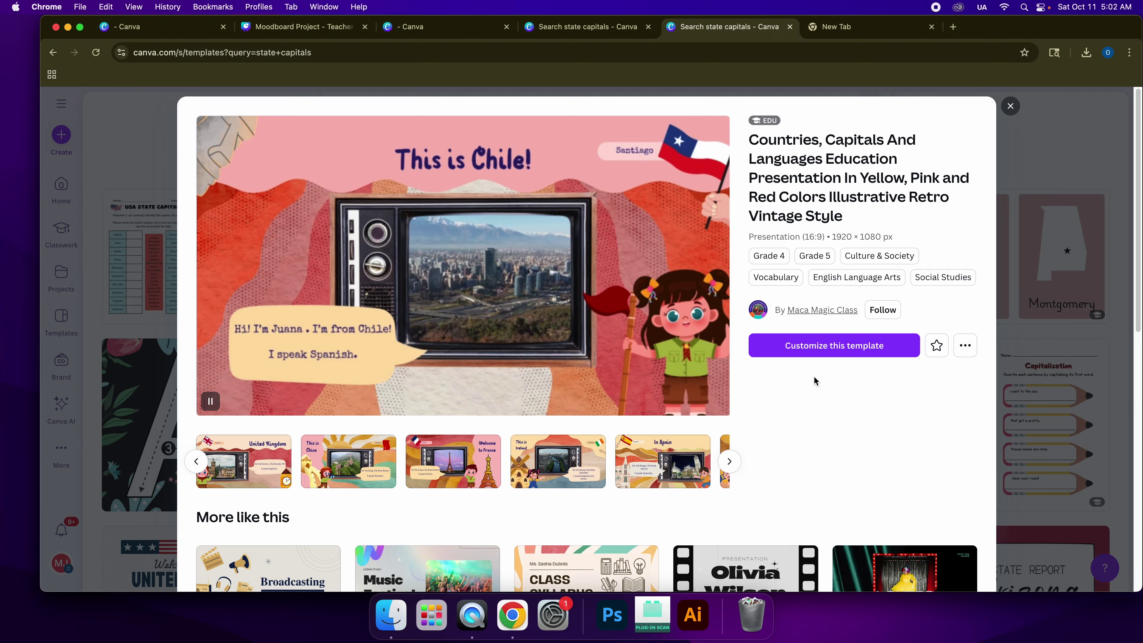
- Create an editable design from the Countries, Capitals And Languages template and keep its page thumbnails shown
left_click(828, 357)
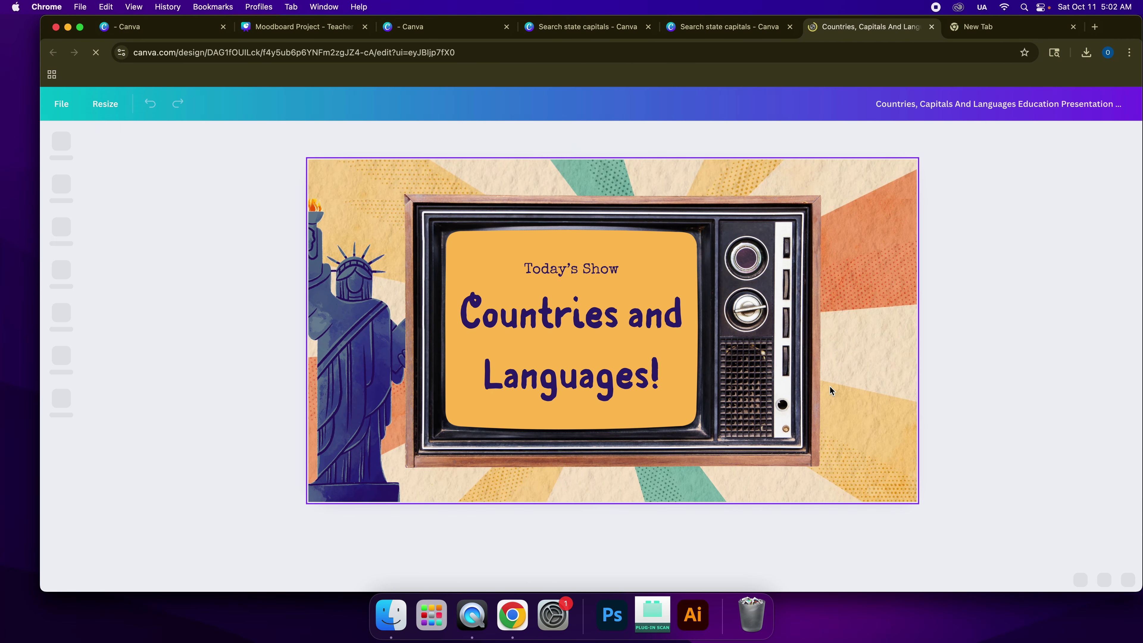
left_click(830, 386)
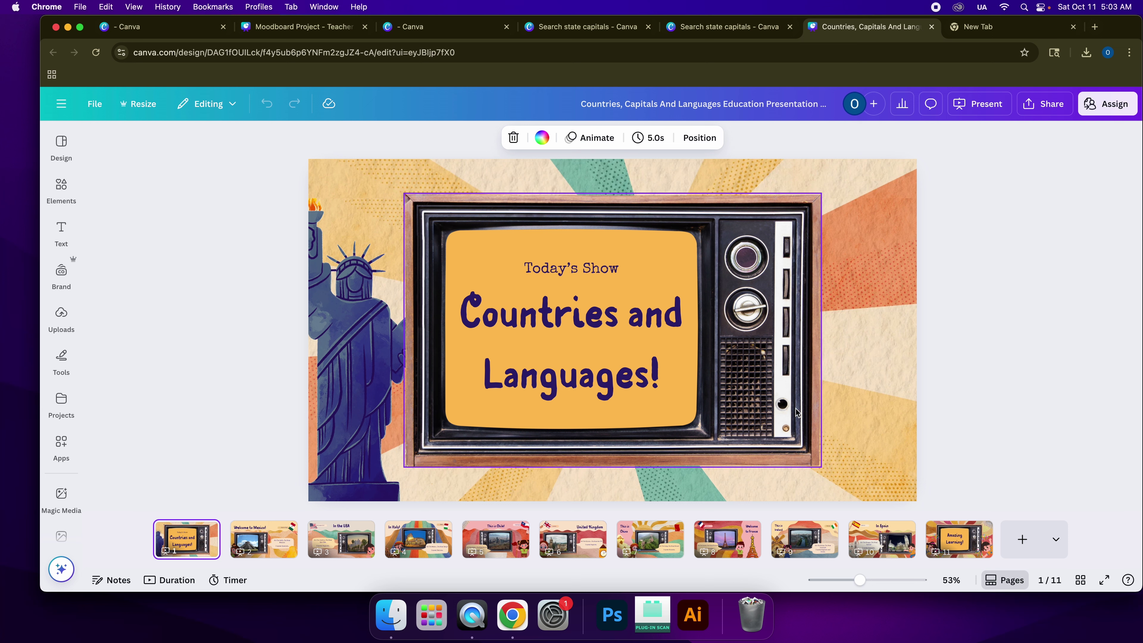
left_click(1010, 587)
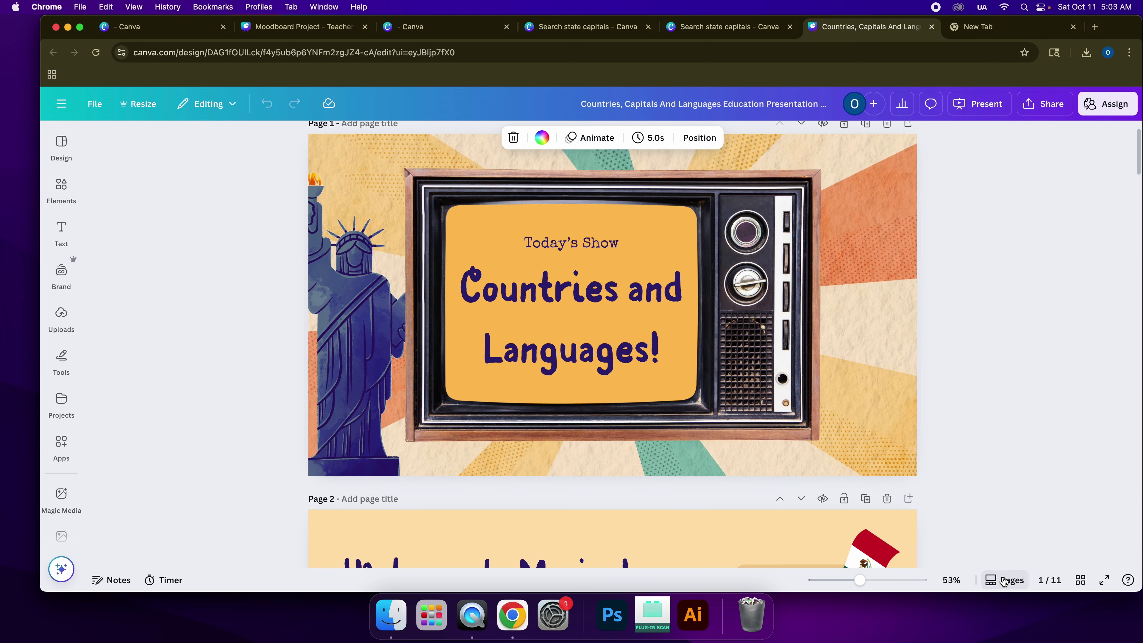
left_click(1003, 580)
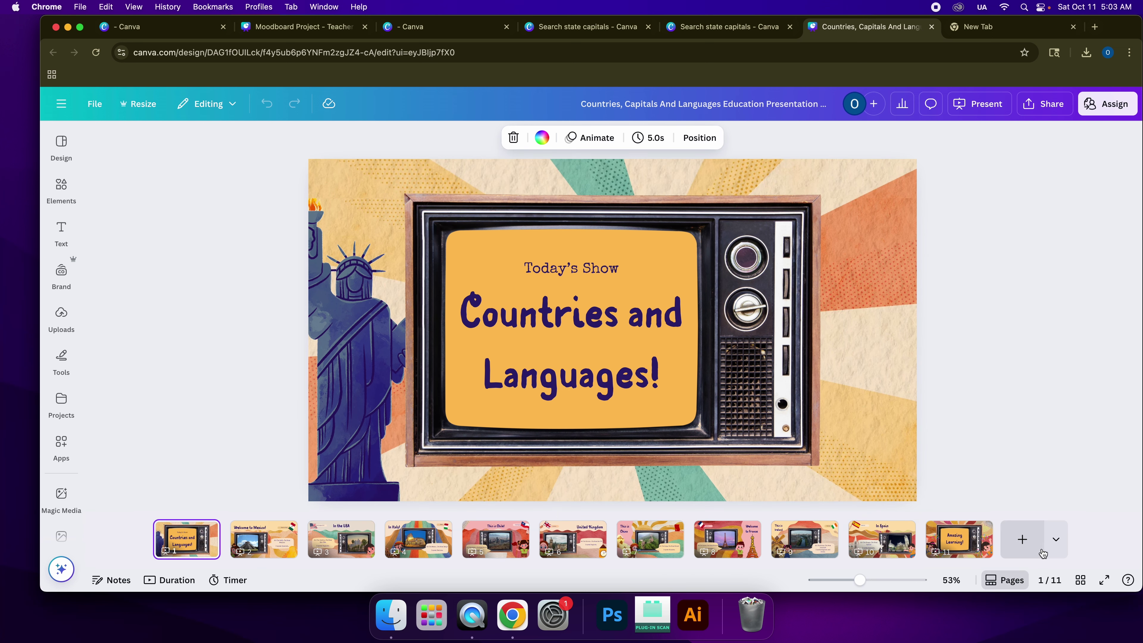
- Check the grid overview of all slides, return to the title slide and show the page duration timeline
left_click(1081, 581)
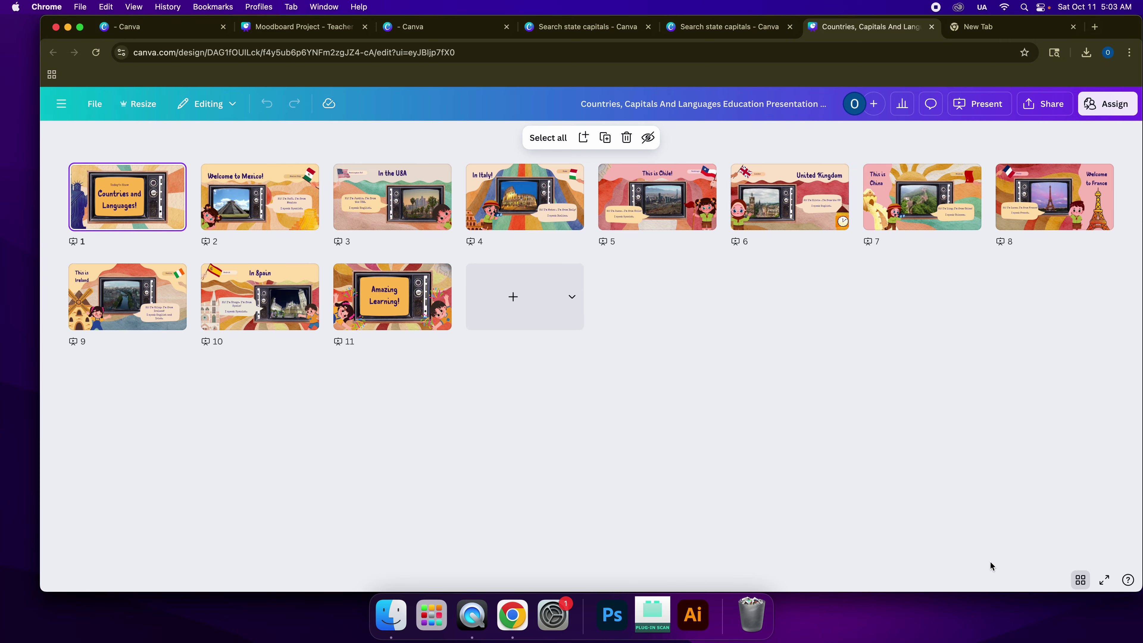
left_click(1073, 583)
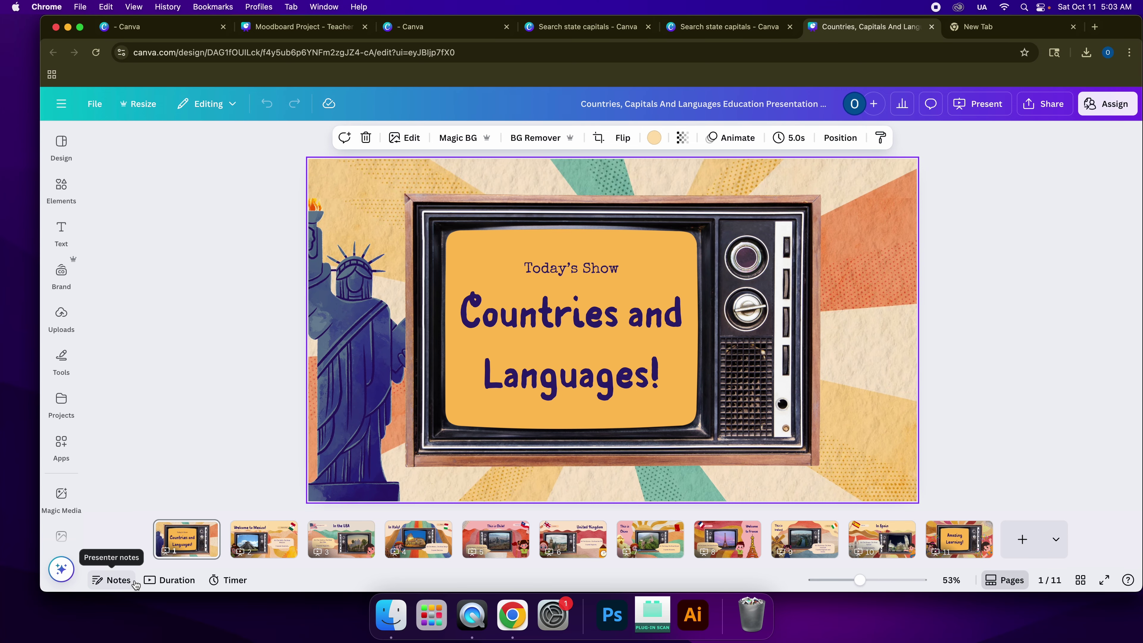
left_click(169, 580)
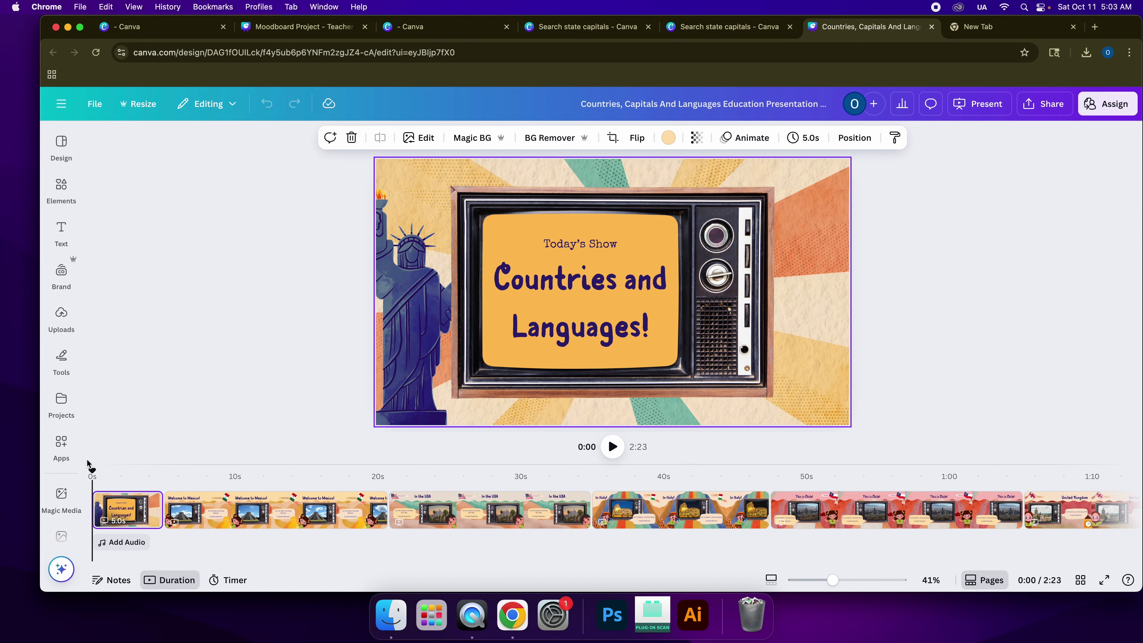
- Scrub the timeline through the title and Mexico slides, check the Mexico slide's end, and return to the title slide
left_click_drag(92, 468, 211, 471)
left_click(310, 526)
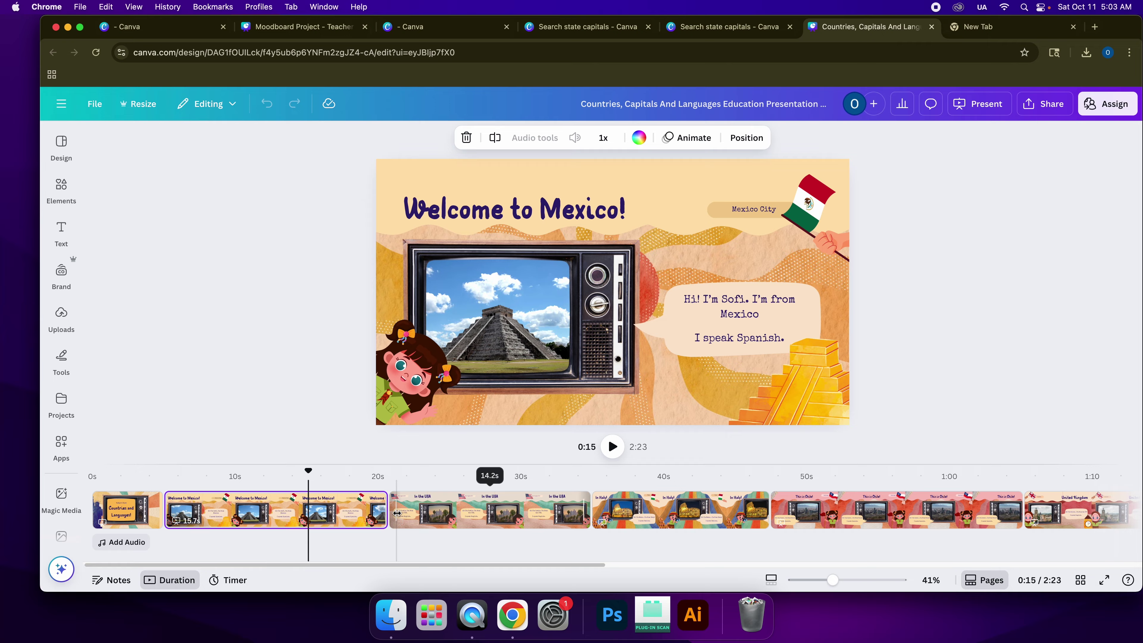
mouse_move(385, 515)
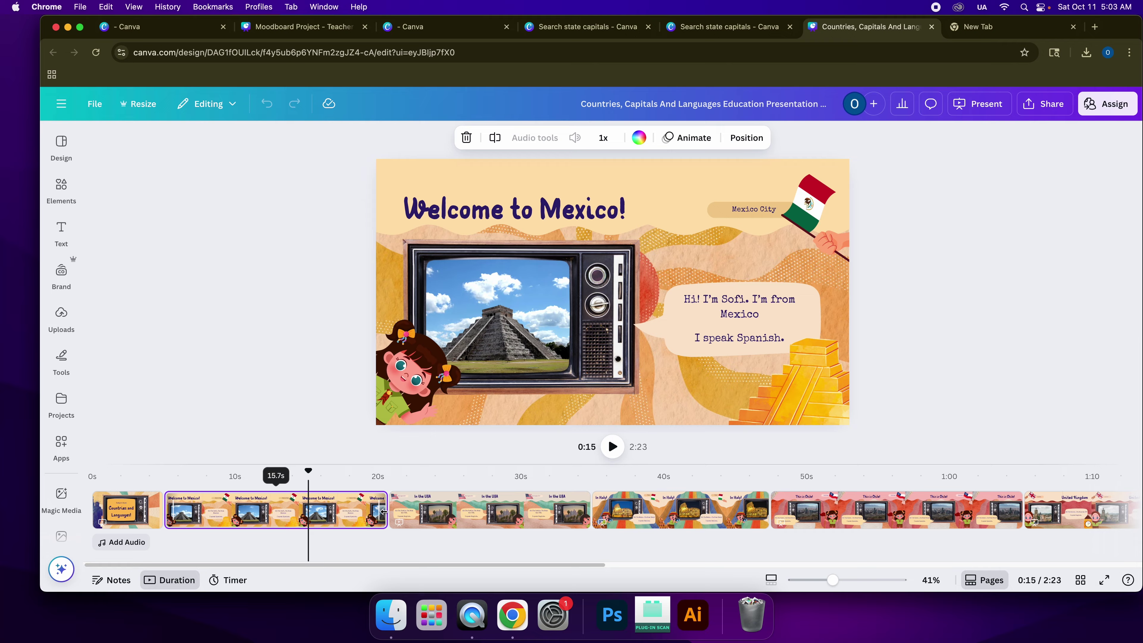
left_click(383, 512)
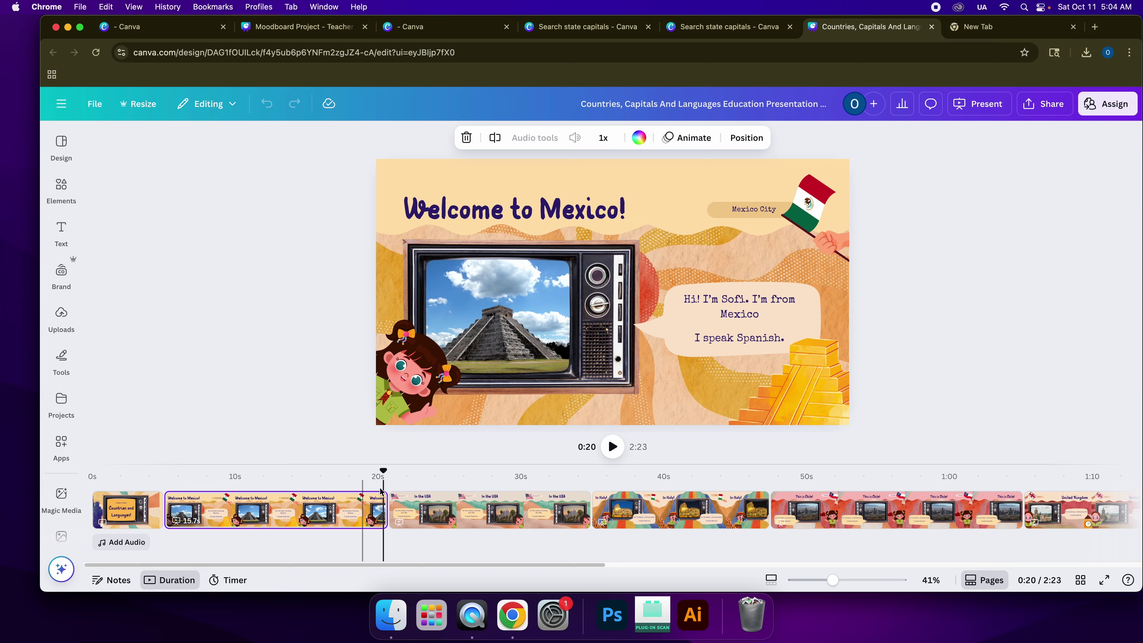
left_click(119, 516)
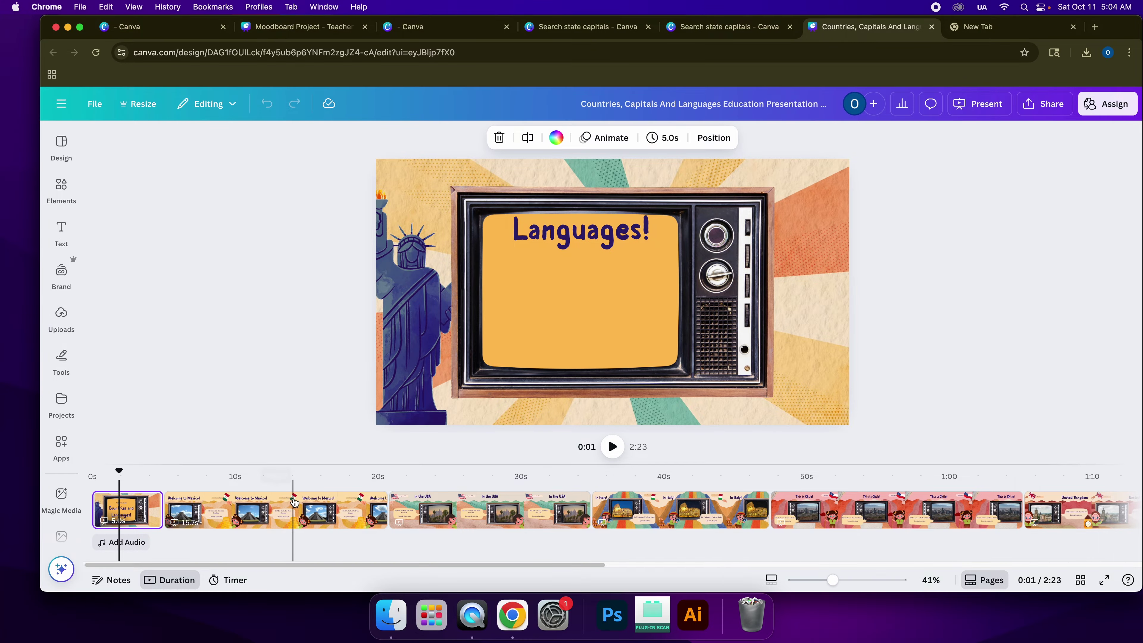
- Try moving the TV frame aside to reach the title slide's texts behind it, and undo the move
left_click(426, 288)
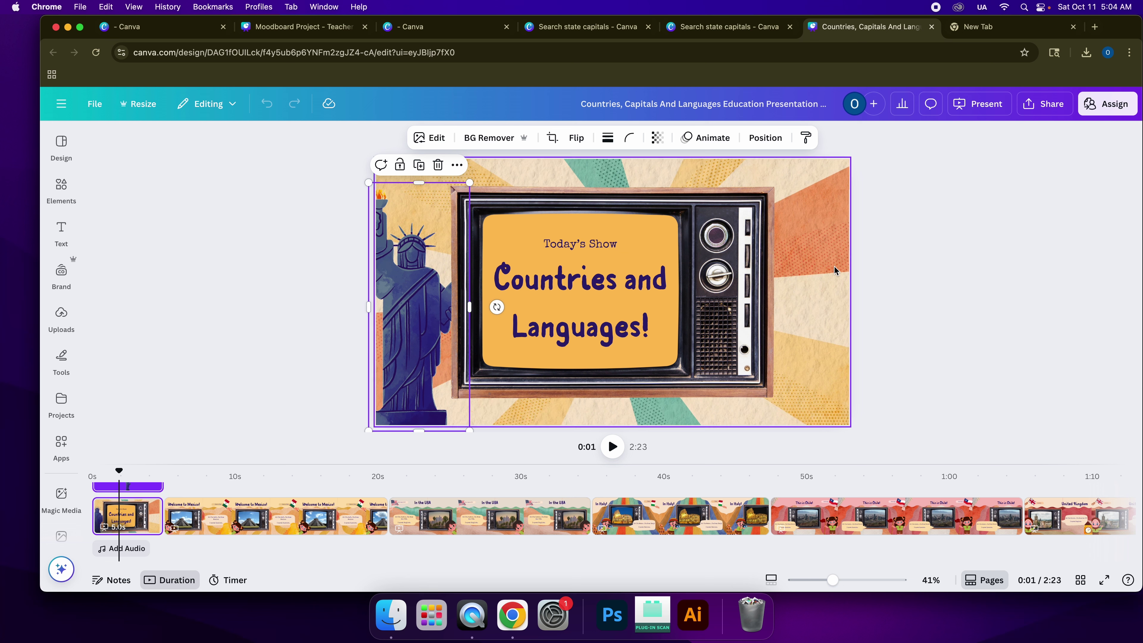
left_click(826, 271)
left_click_drag(726, 282, 931, 286)
left_click(628, 305)
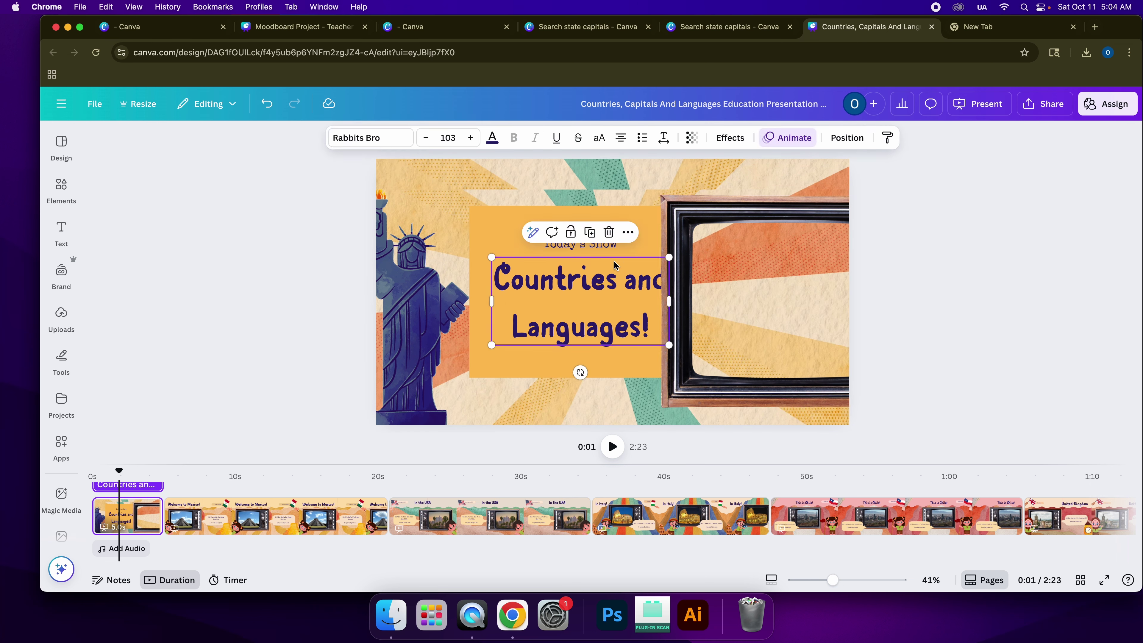
left_click(584, 244)
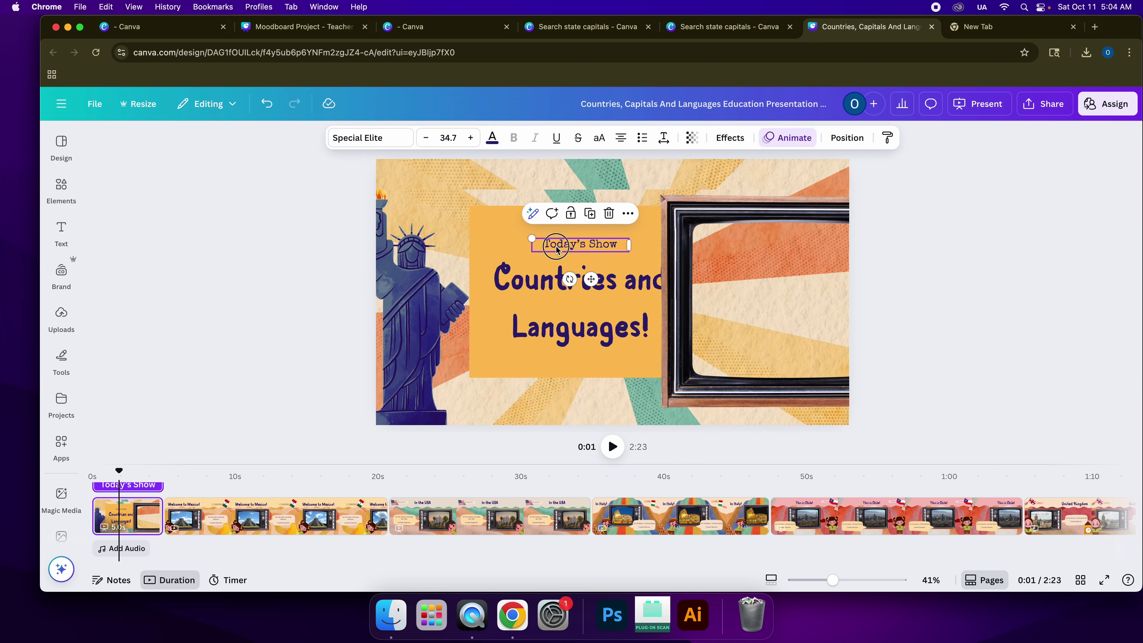
left_click(579, 307)
left_click(578, 248)
left_click(267, 105)
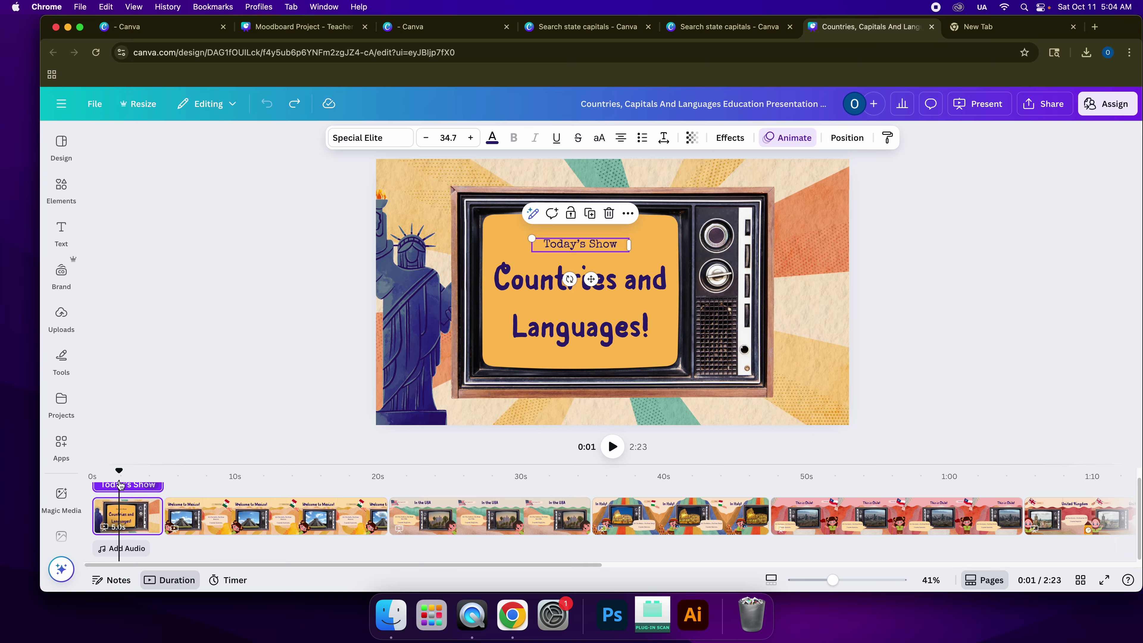
- Delete the TV frame from the title slide and select the "Countries and Languages!" heading
mouse_move(119, 485)
left_mouse_down()
mouse_move(119, 466)
mouse_move(148, 462)
mouse_move(104, 475)
mouse_move(141, 484)
mouse_move(102, 486)
left_mouse_up()
left_click(592, 326)
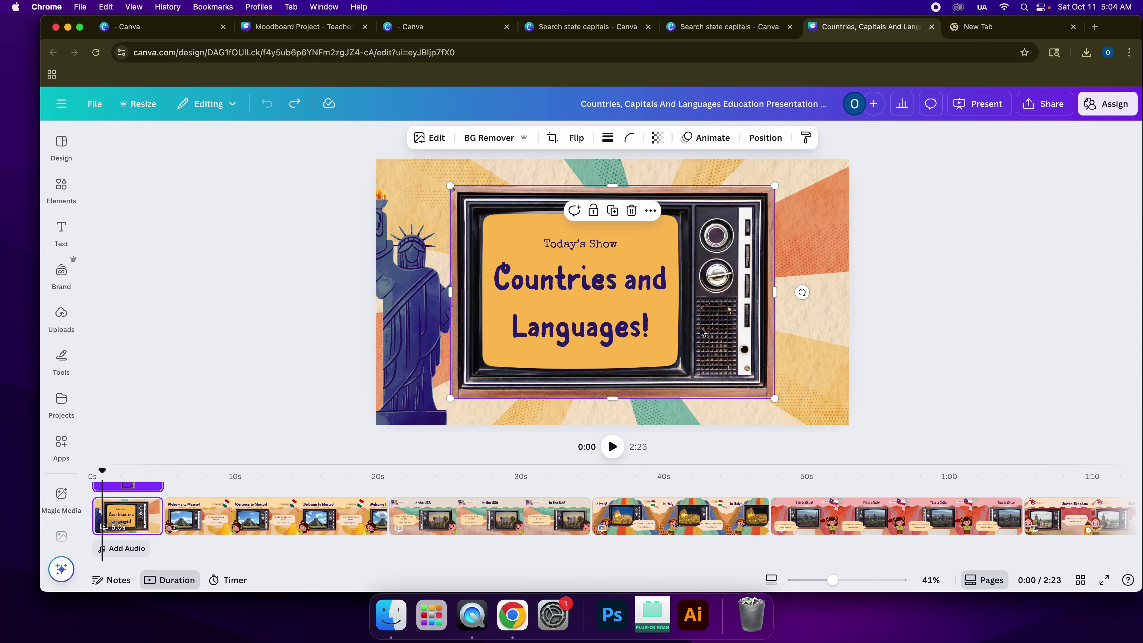
key("Delete")
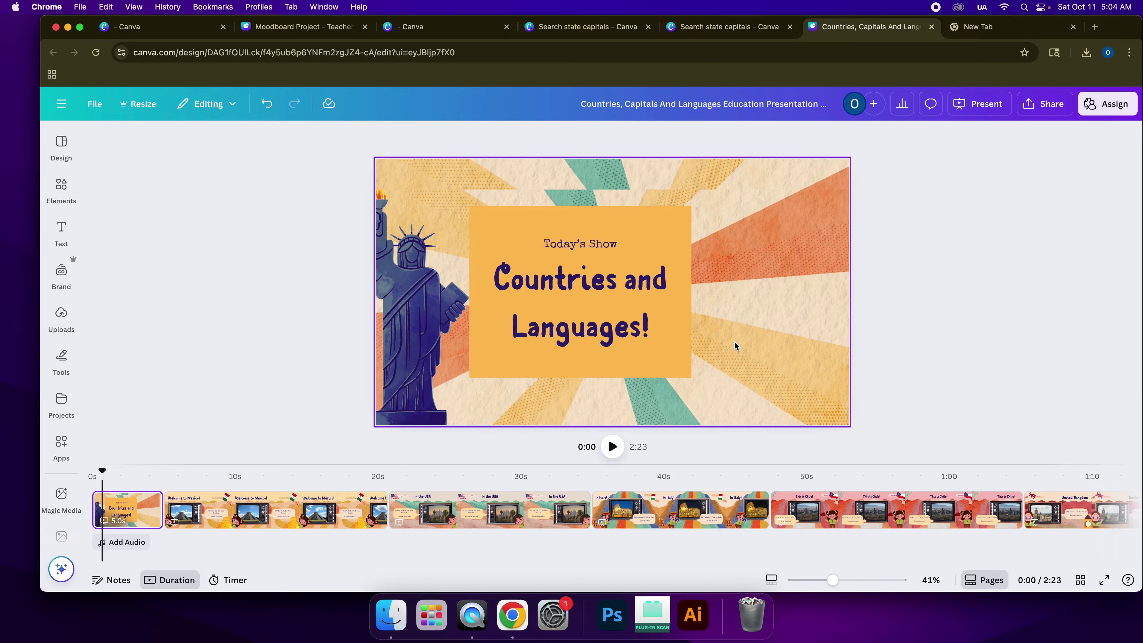
left_click(629, 336)
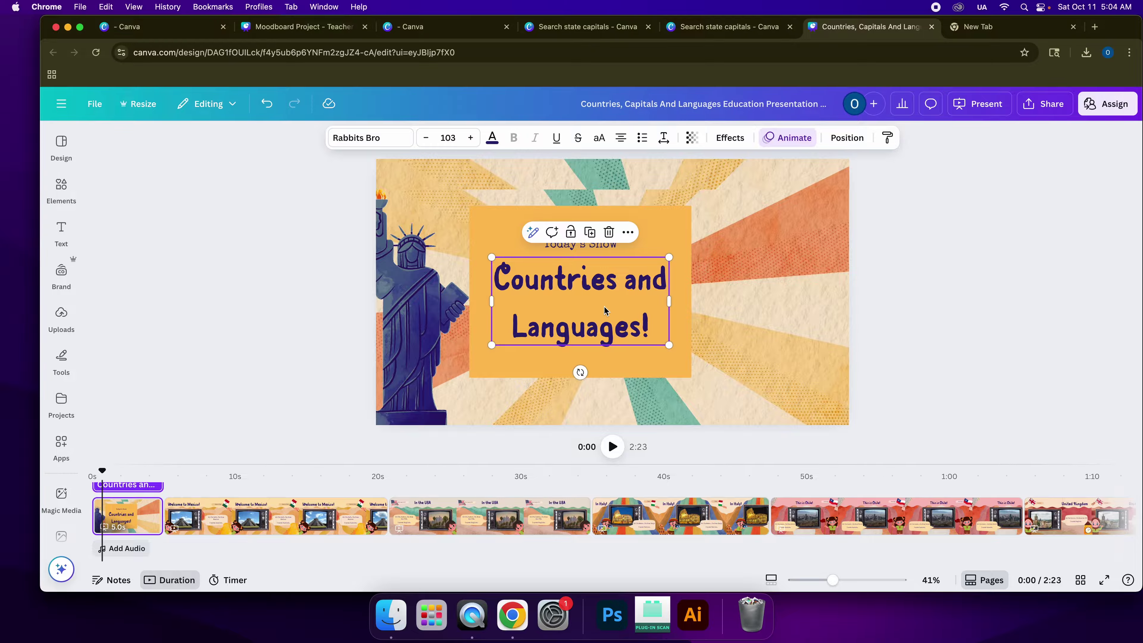
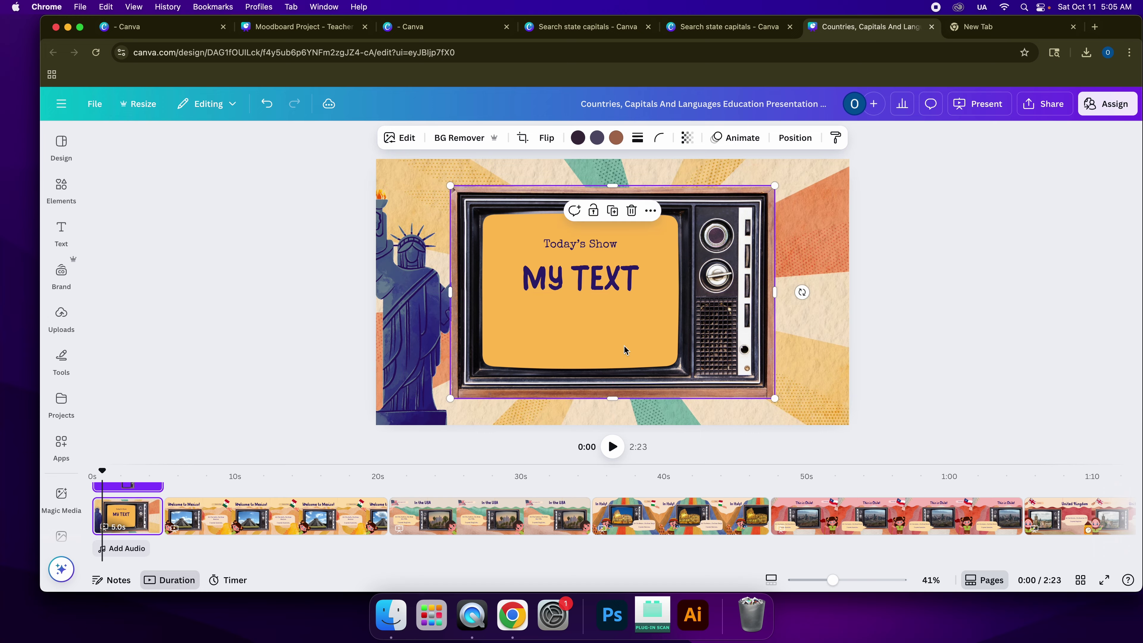
- Play the title slide's animation briefly, pause it and return the playhead to the slide's beginning
left_click(613, 455)
left_click(613, 450)
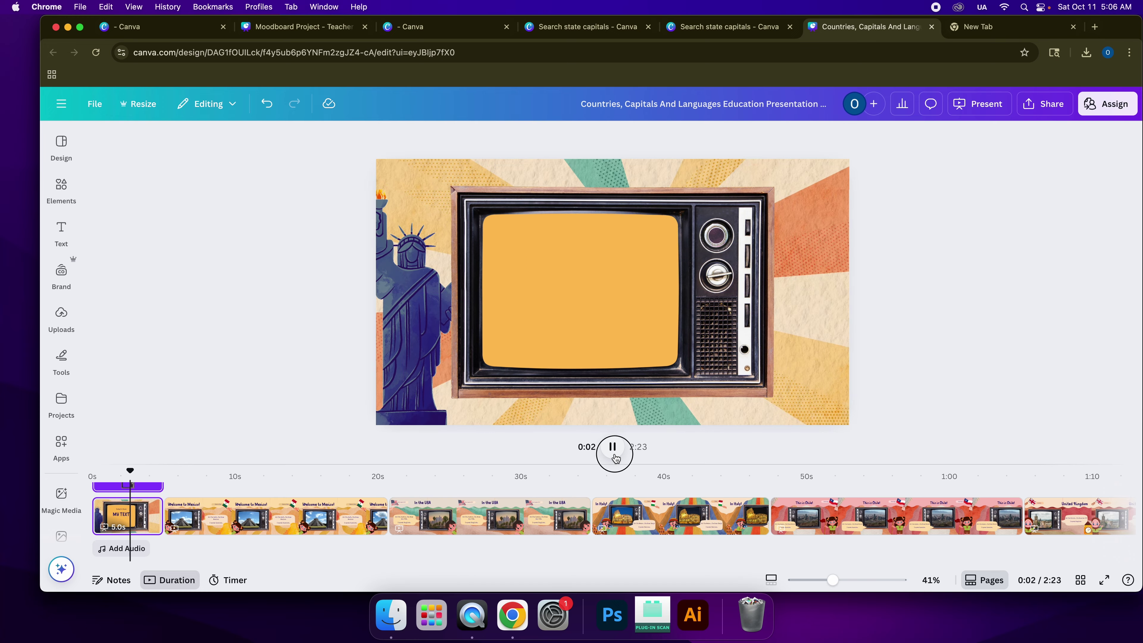
mouse_move(127, 471)
left_mouse_down()
mouse_move(97, 471)
mouse_move(140, 471)
mouse_move(106, 471)
left_mouse_up()
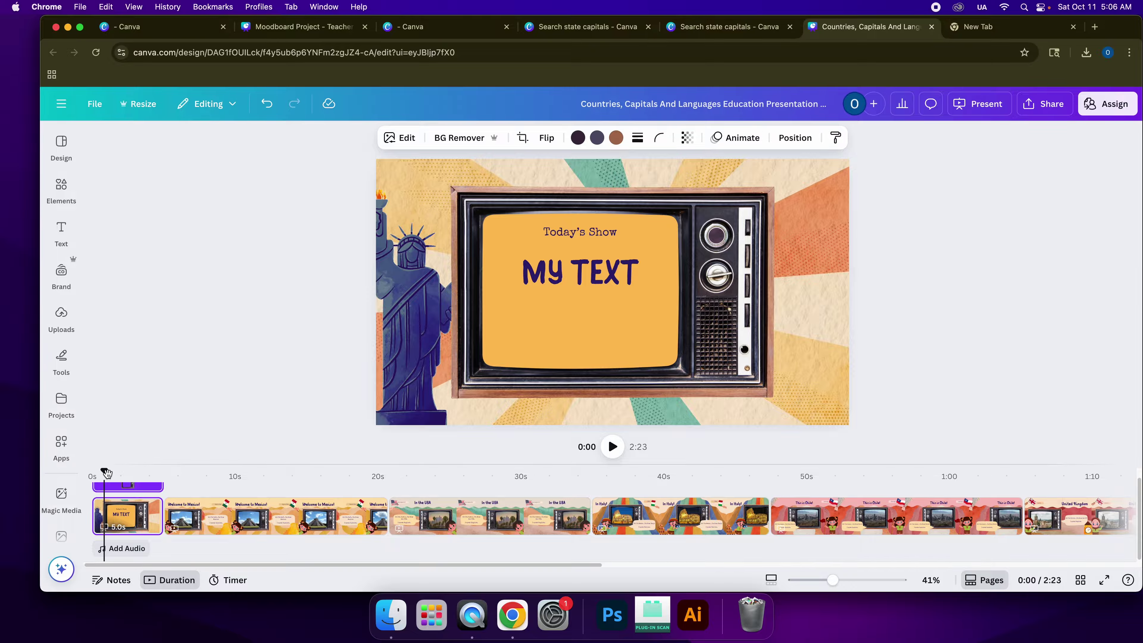
- Show the title slide's layers and select its rectangle, texts, statue and striped background pieces one after another
left_click(651, 210)
mouse_move(720, 403)
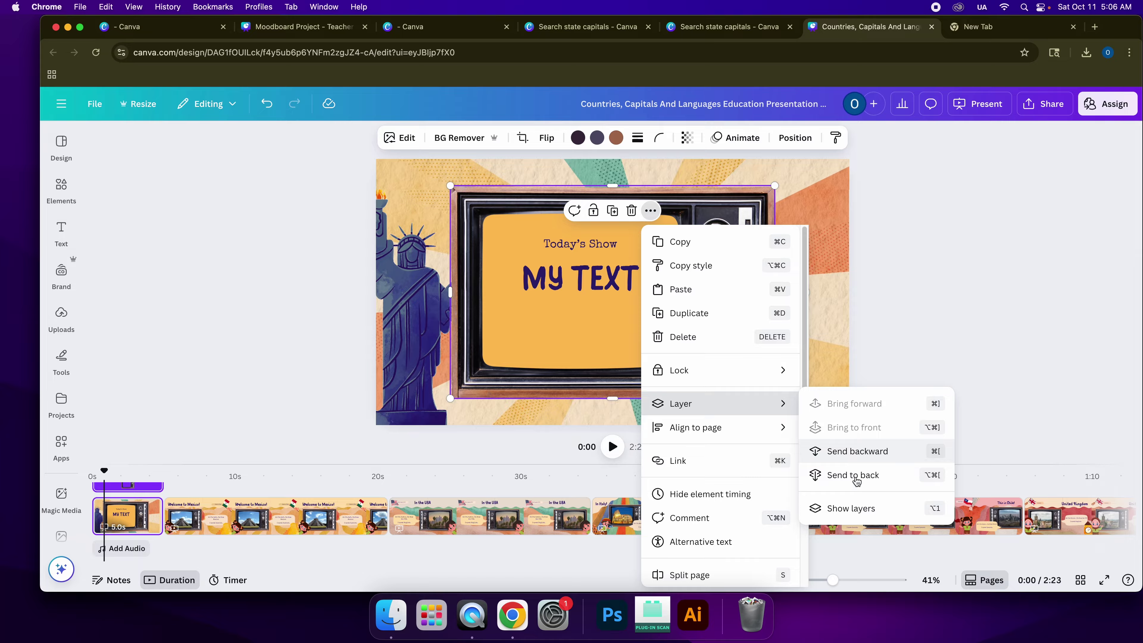
left_click(867, 510)
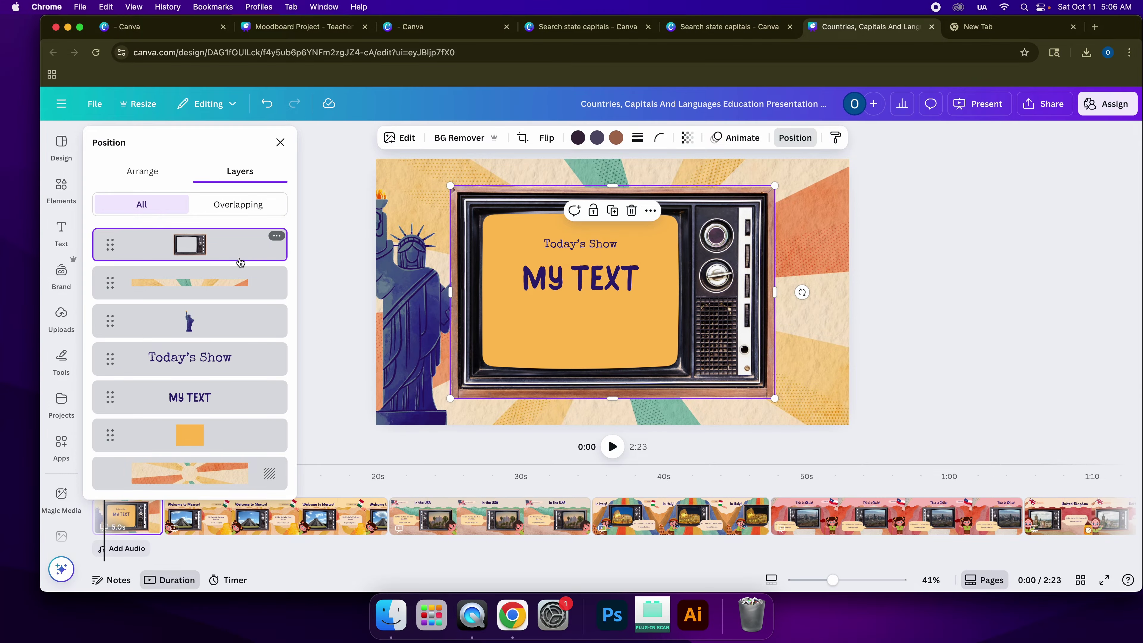
left_click(210, 435)
left_click(215, 391)
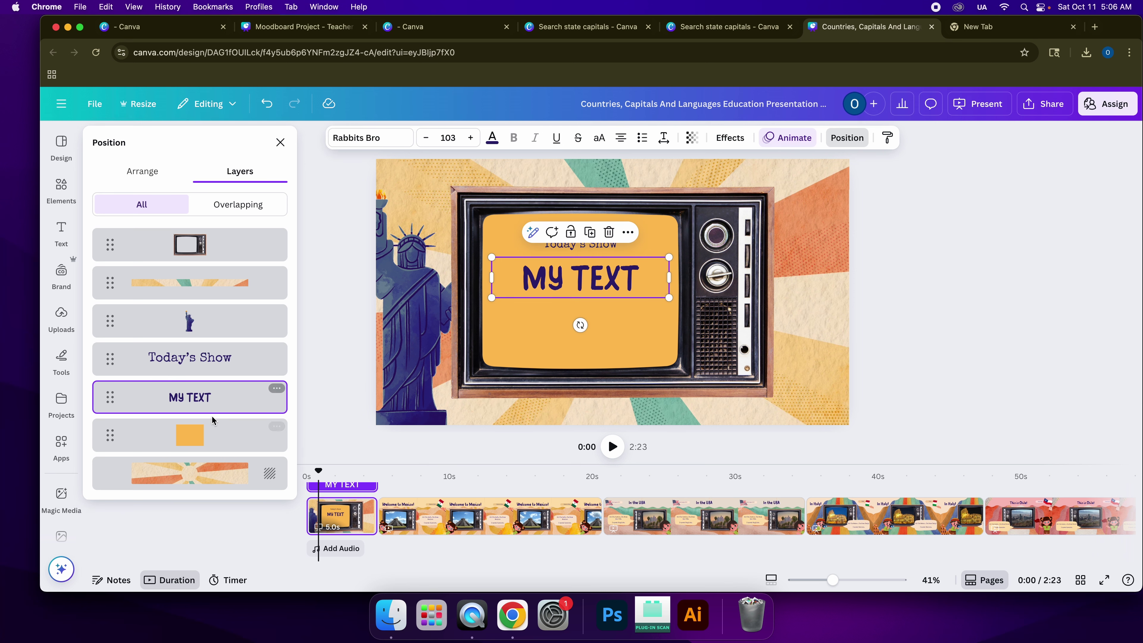
left_click(220, 363)
left_click(222, 324)
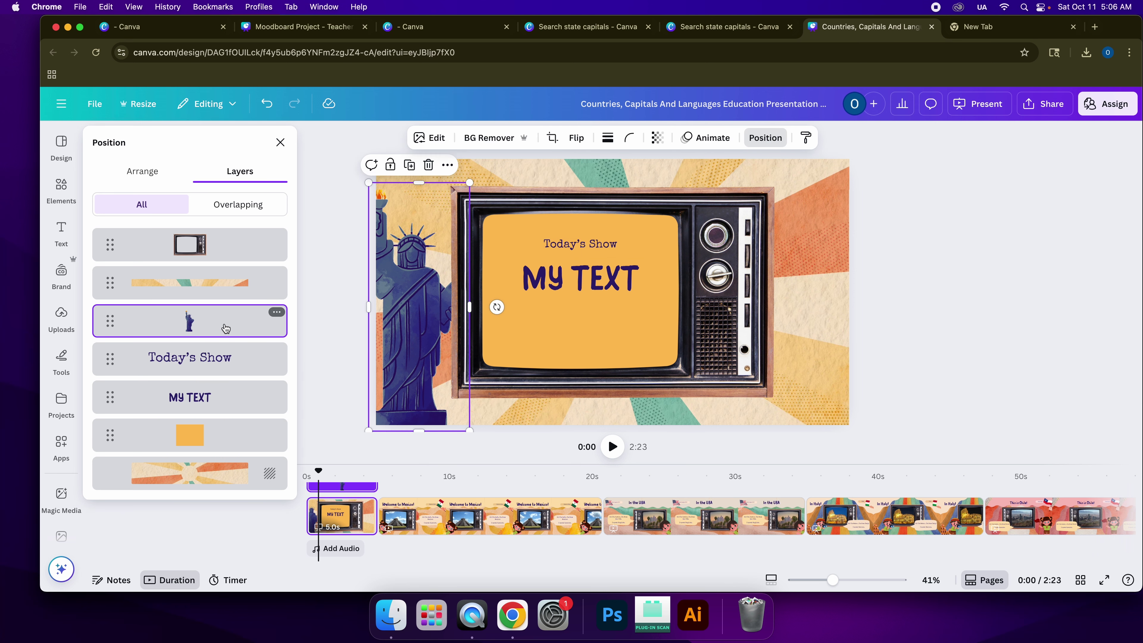
left_click(232, 294)
left_click(228, 367)
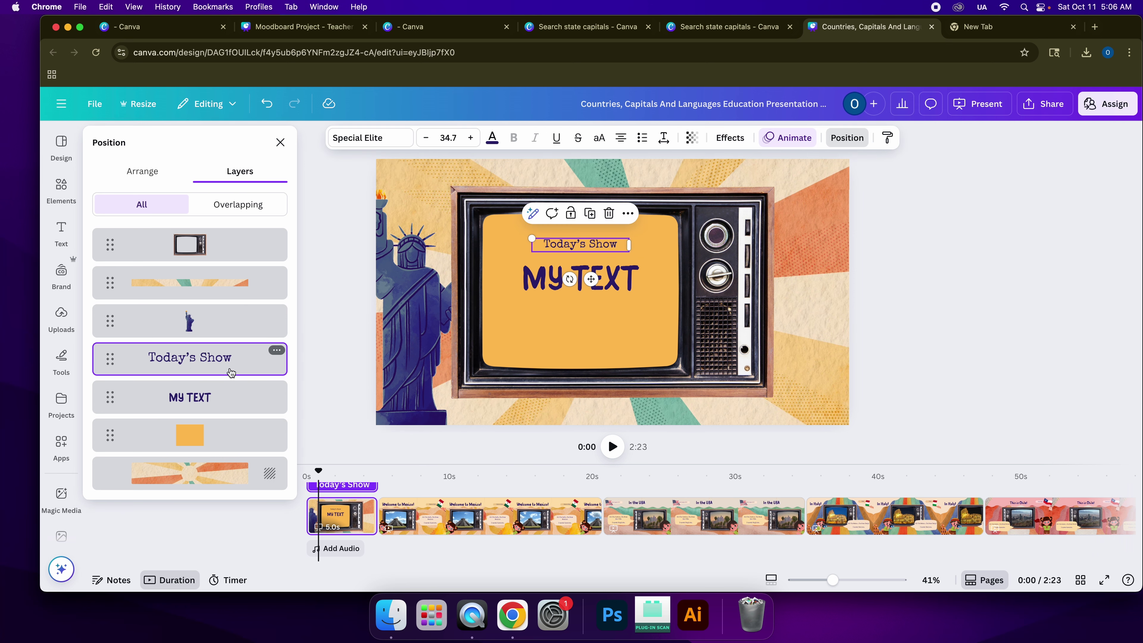
left_click(222, 397)
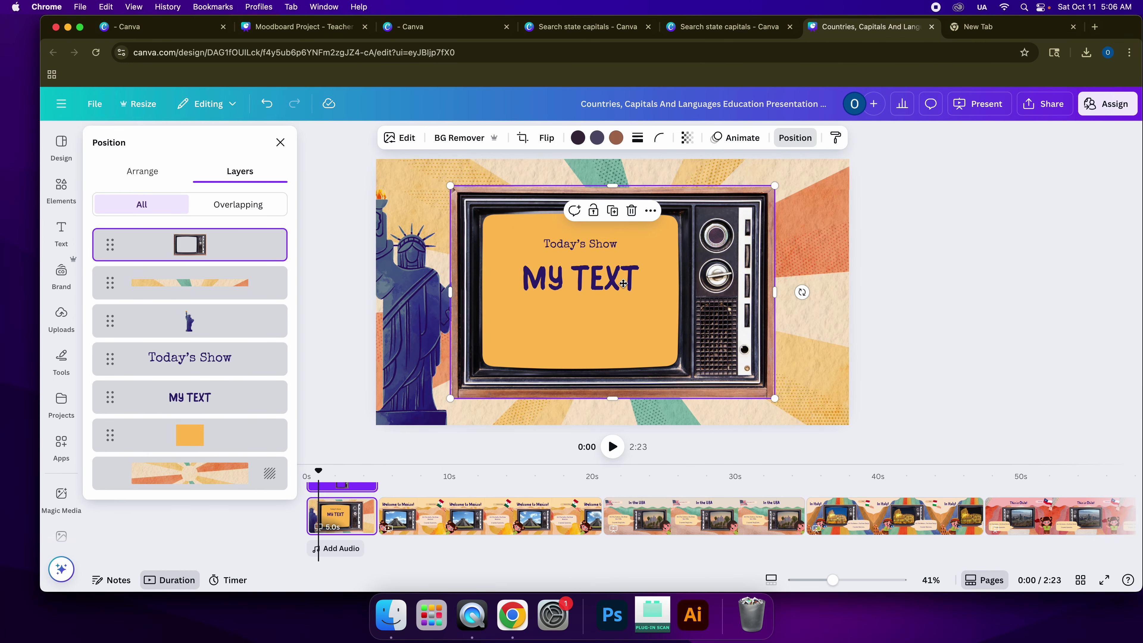
double_click(627, 296)
left_click(175, 402)
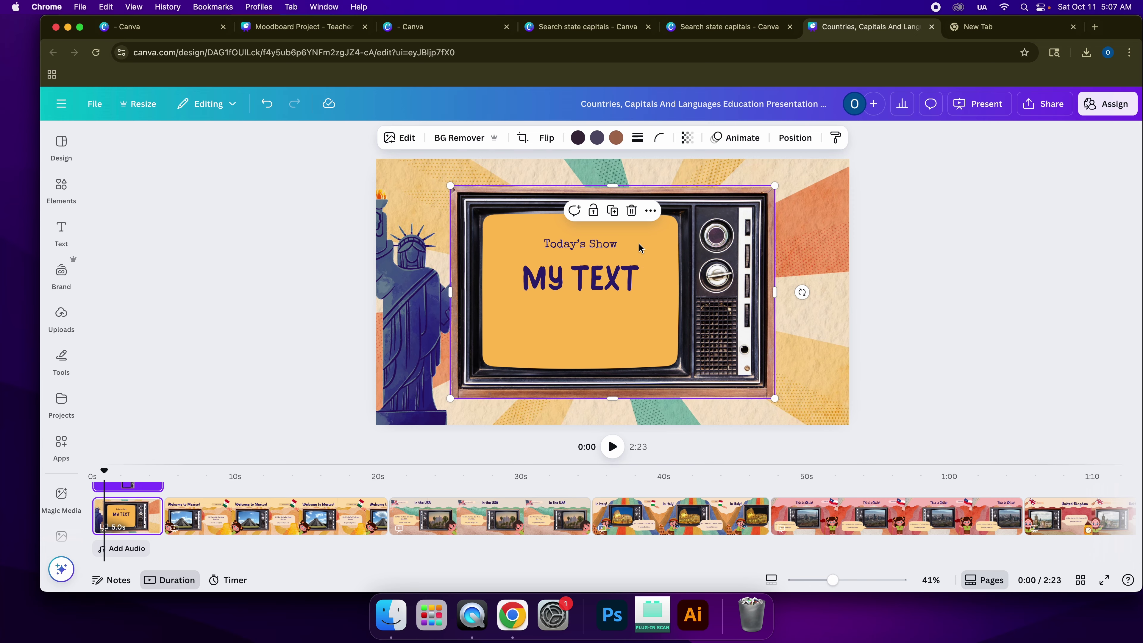
- Show the layers again from the TV frame's options and select the "Today's Show" layer
left_click(650, 211)
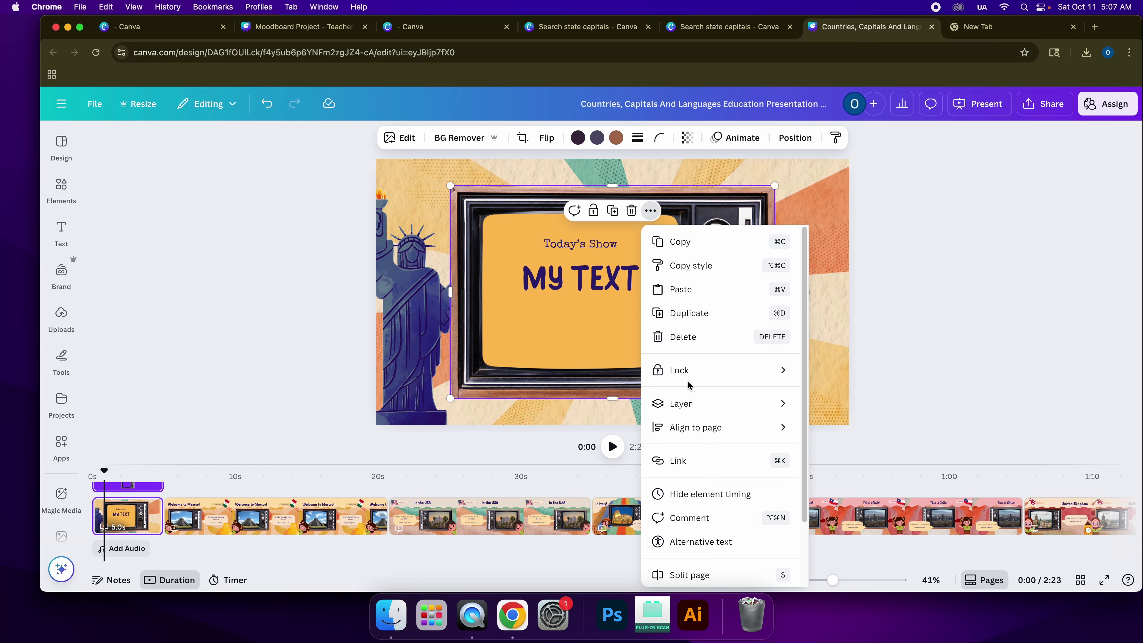
mouse_move(688, 407)
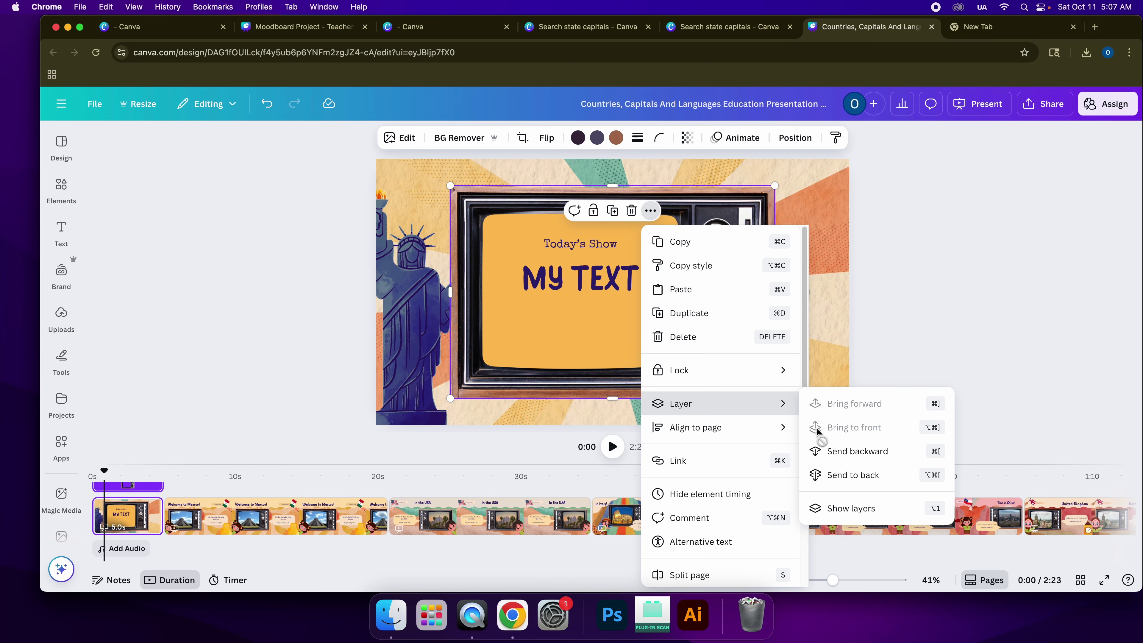
left_click(841, 504)
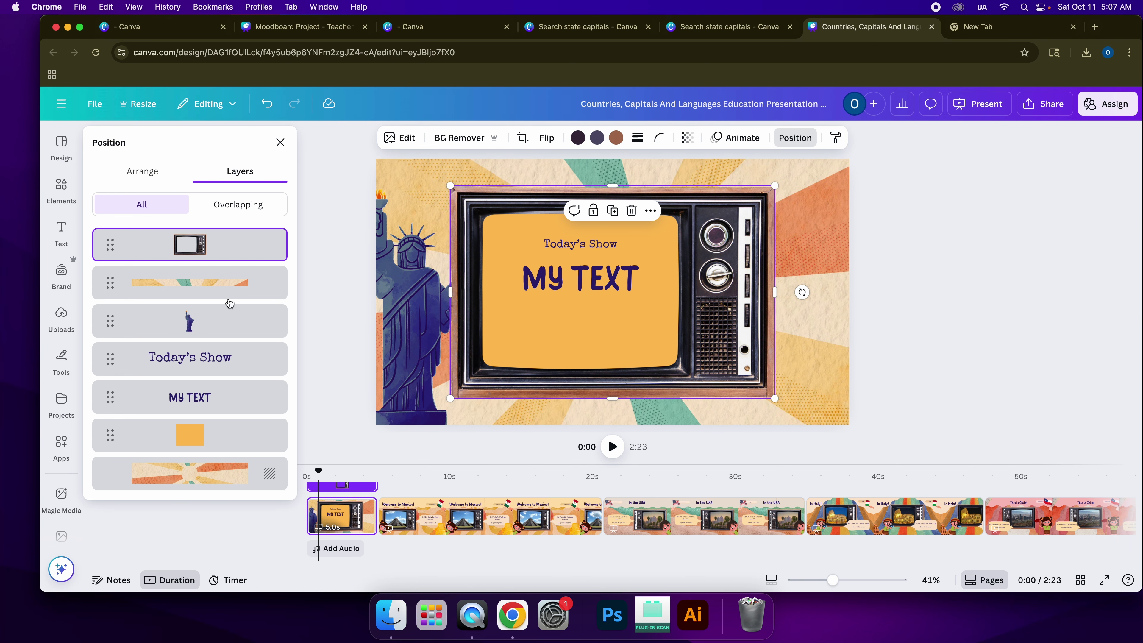
left_click(197, 367)
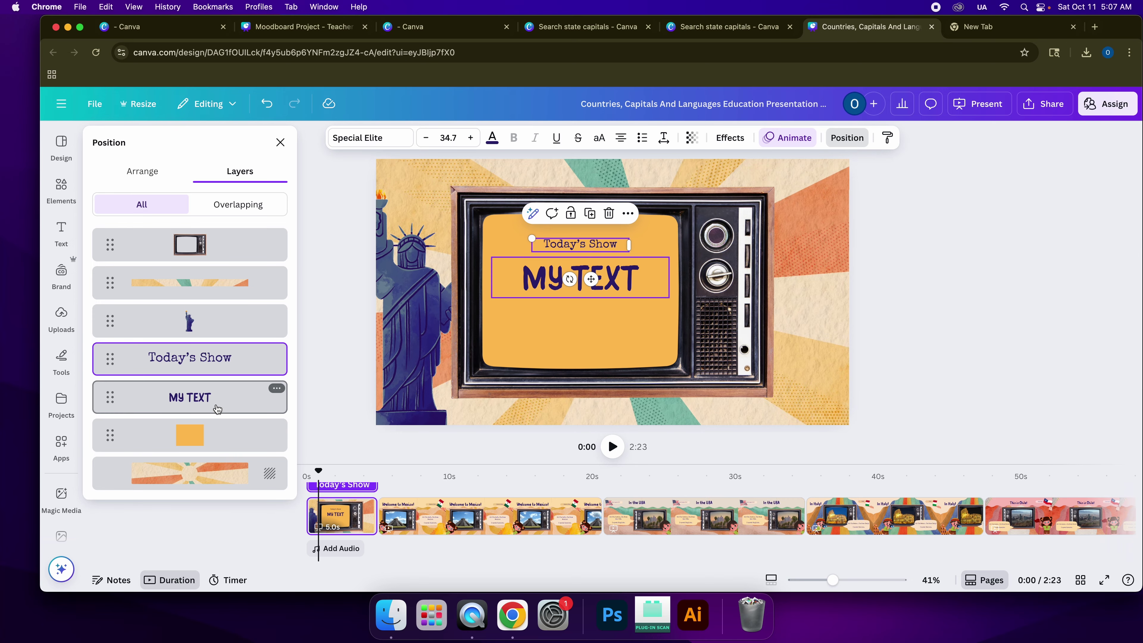
- Enlarge the timeline area and move the playhead from the title slide into the Mexico slide
left_click(343, 489)
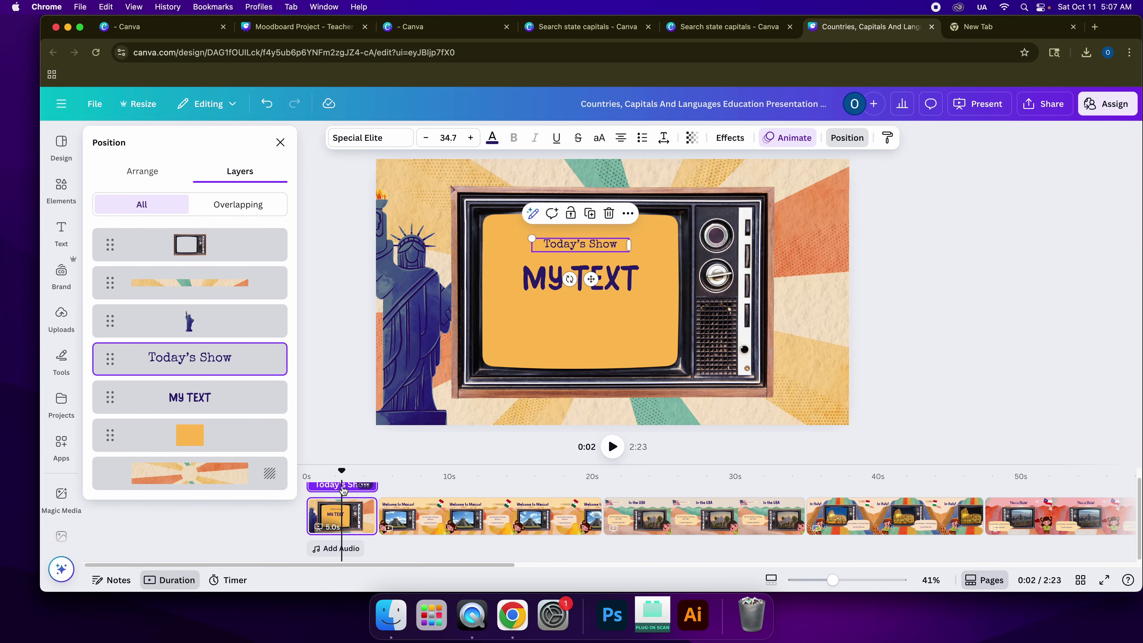
left_click_drag(418, 464, 419, 416)
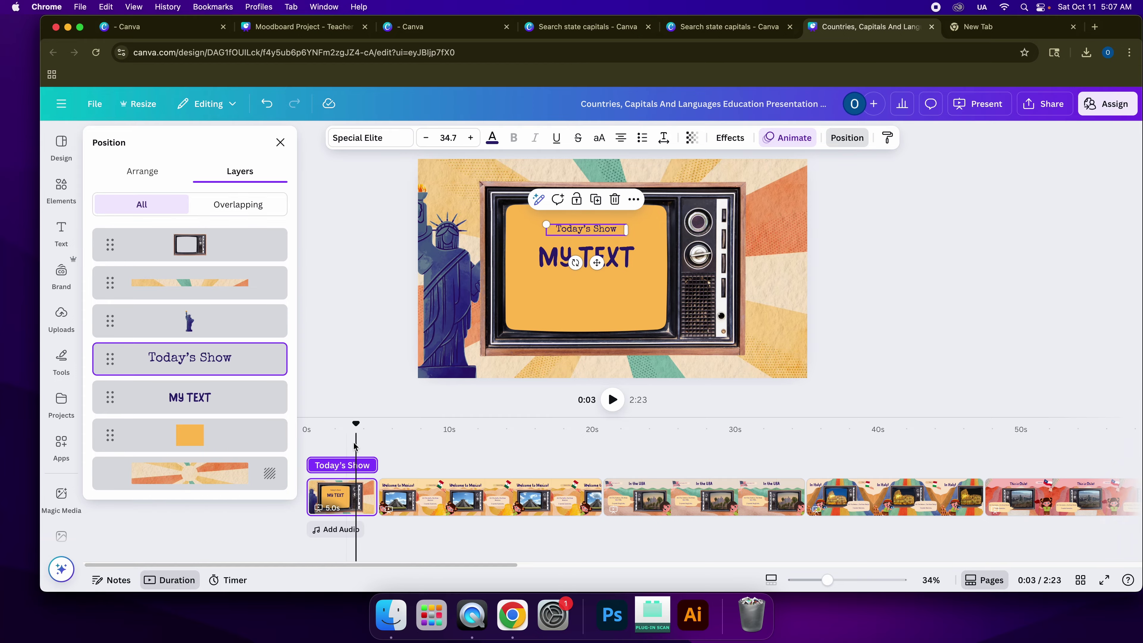
left_click(355, 426)
left_click_drag(355, 426, 400, 436)
left_click(464, 500)
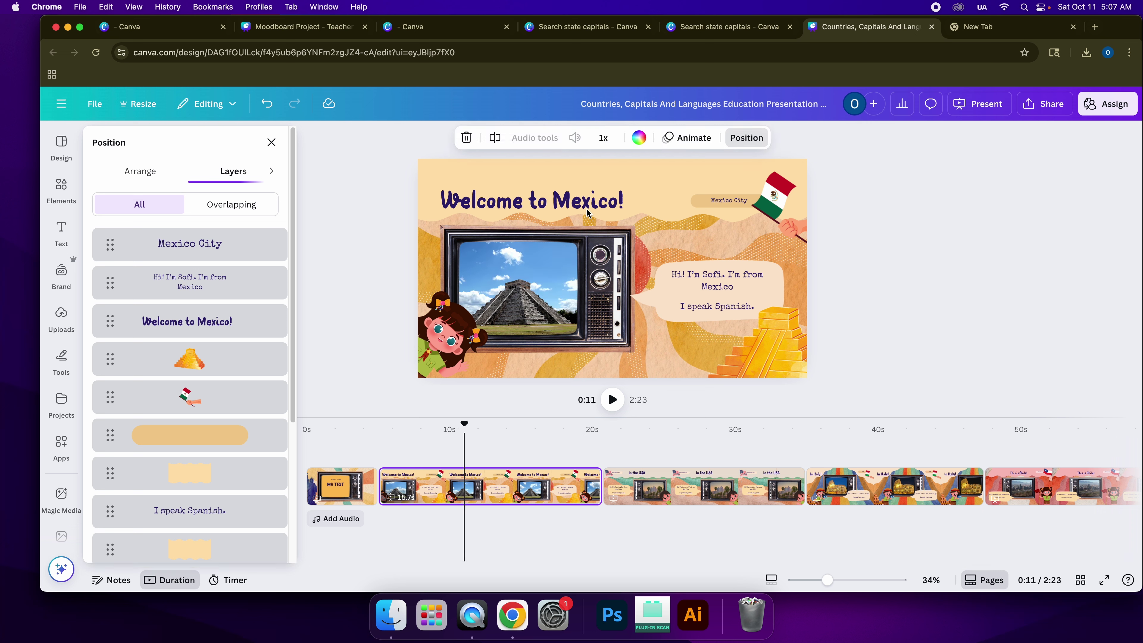
- Change the Mexico slide's heading to "Welcome to El Salvador!"
left_click(767, 217)
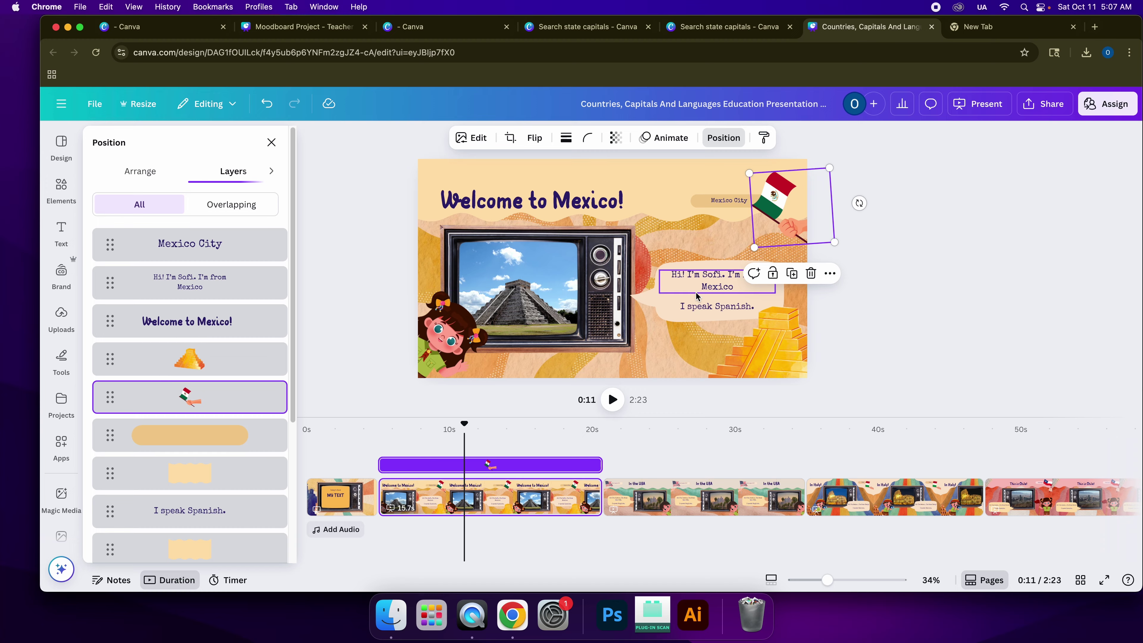
left_click(560, 207)
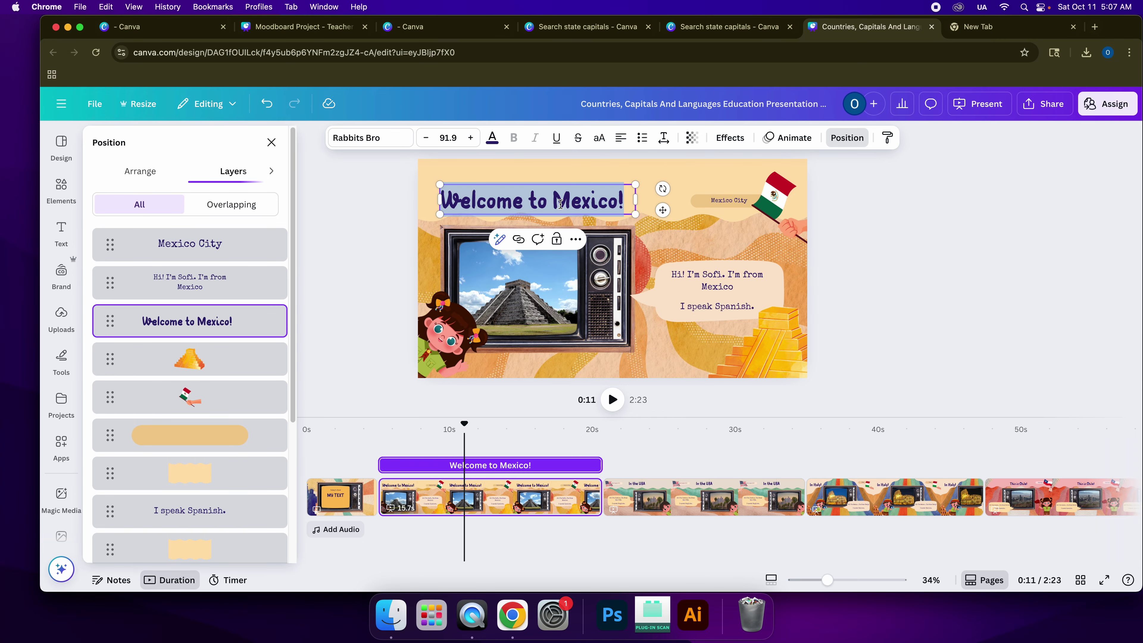
left_click_drag(556, 203, 620, 204)
type("E;")
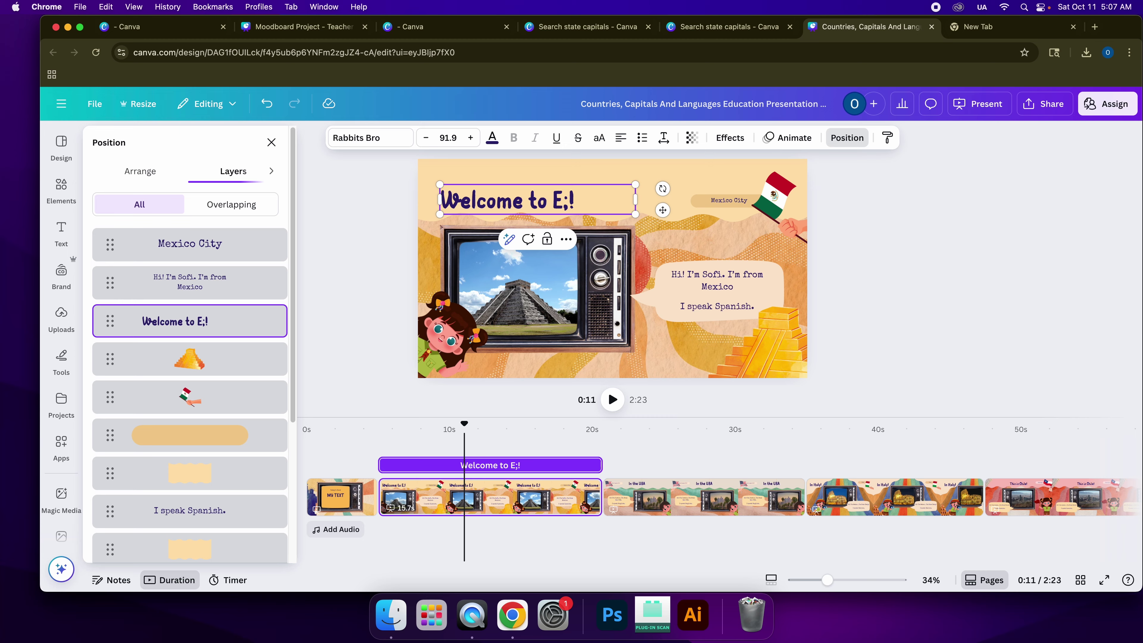
key("BackSpace")
type("l Salvador")
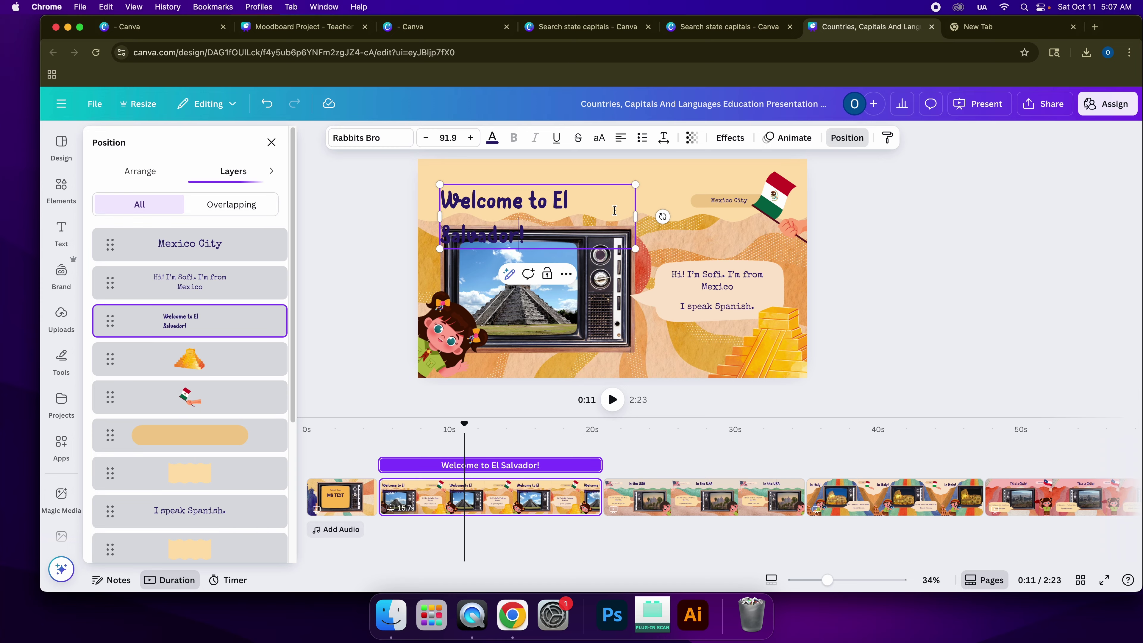
- Widen the heading's text box to fit one line and change the speech bubble's country from Mexico to "El Salvador."
left_click_drag(635, 216, 692, 221)
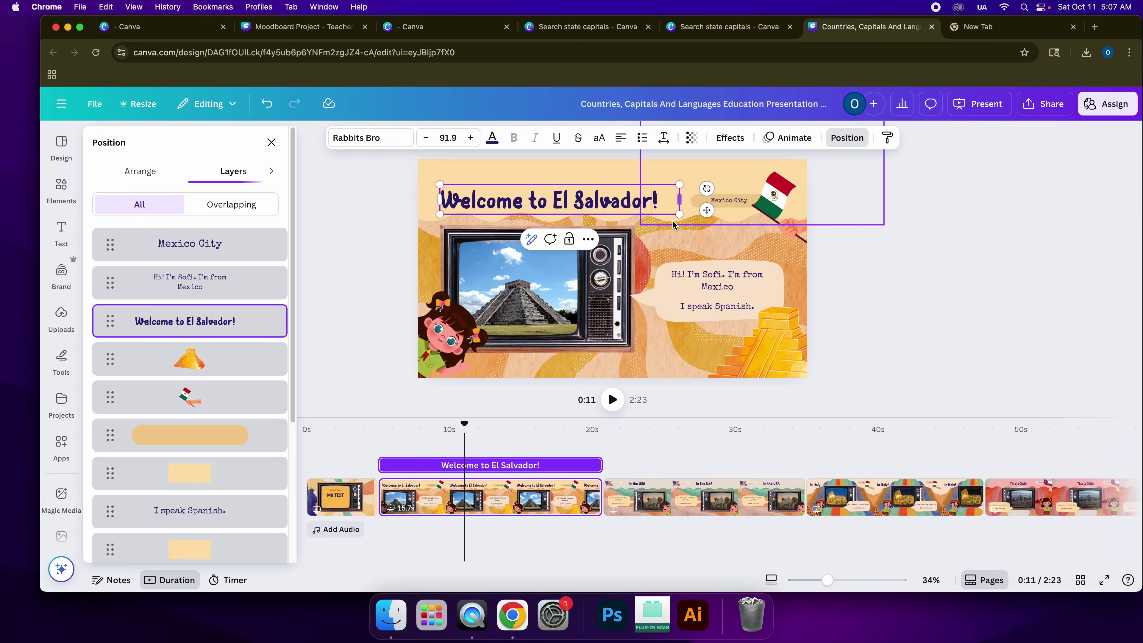
left_click(717, 290)
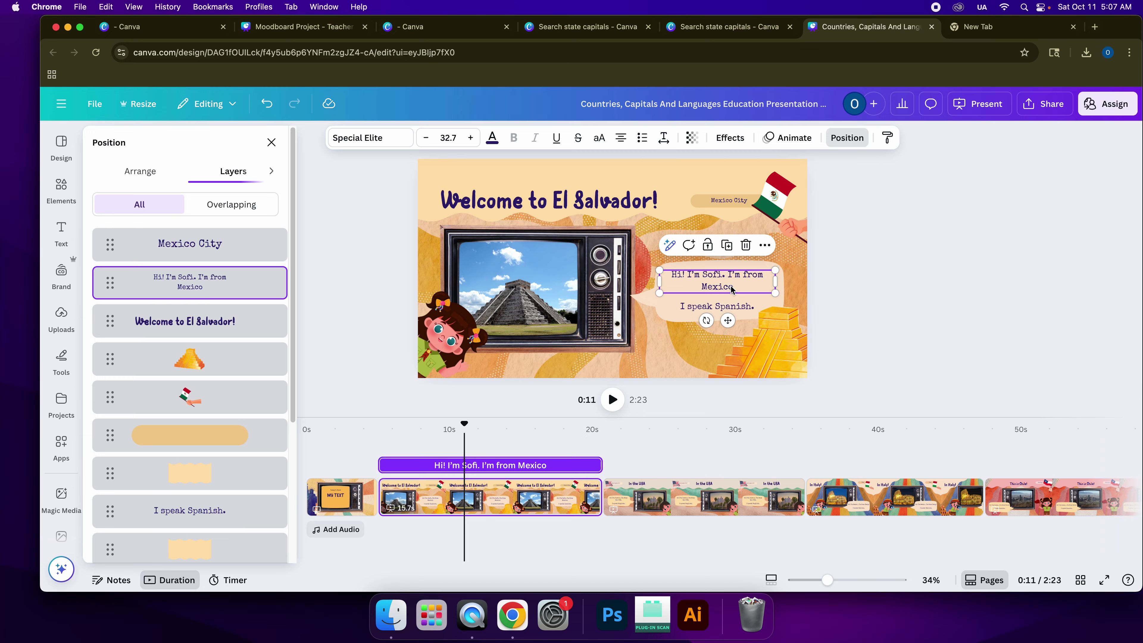
left_click(731, 289)
left_click_drag(734, 289, 702, 287)
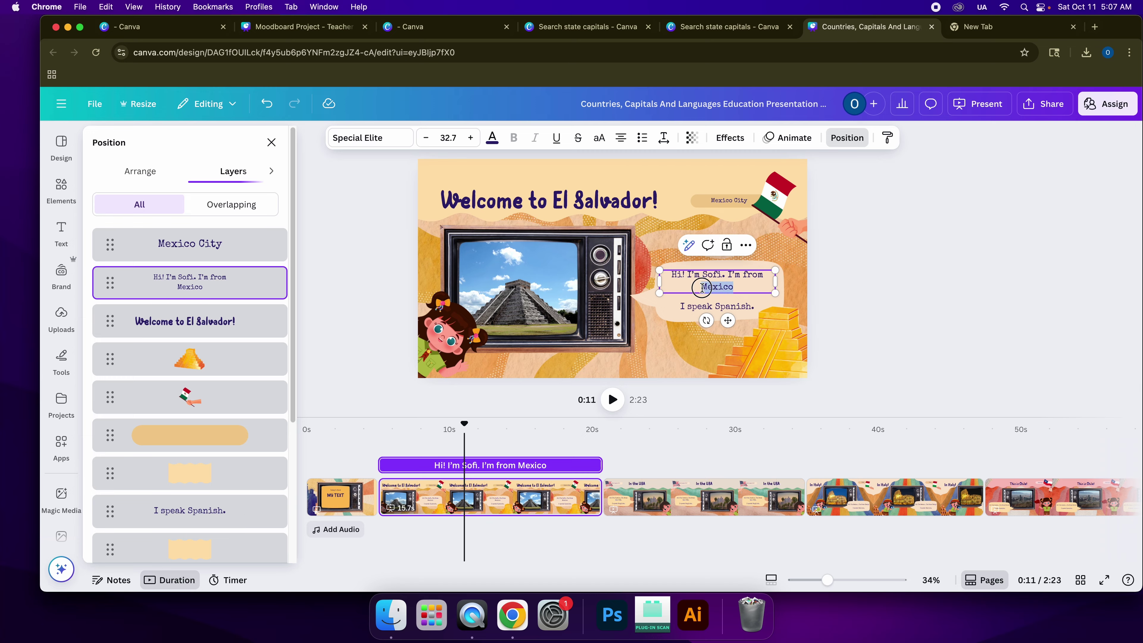
type("El Salvadr")
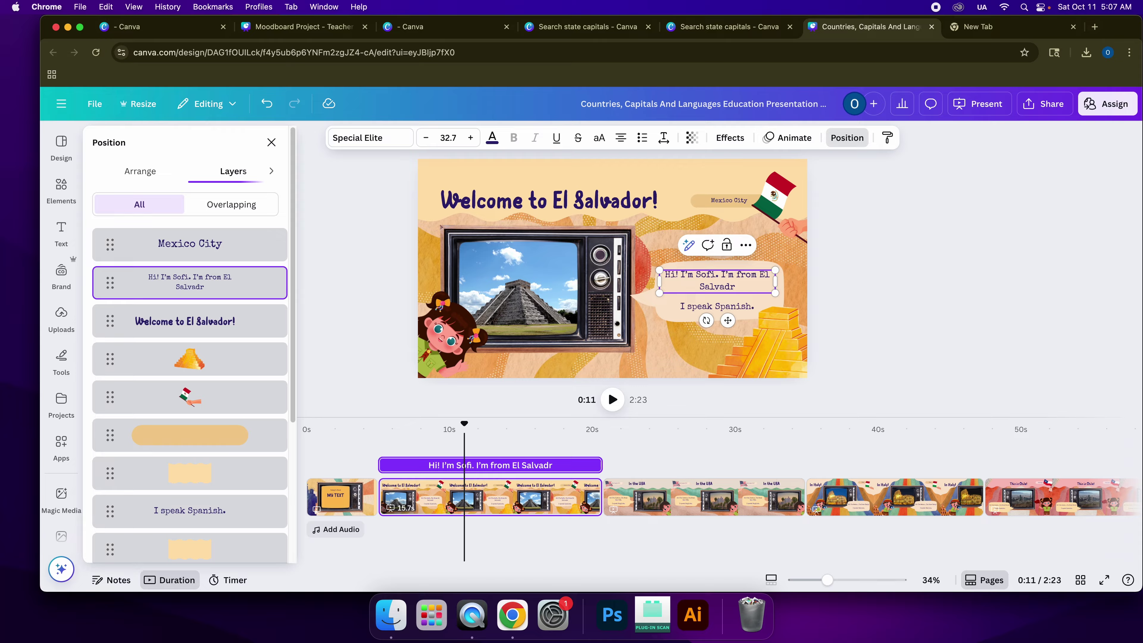
key("BackSpace")
type("or.")
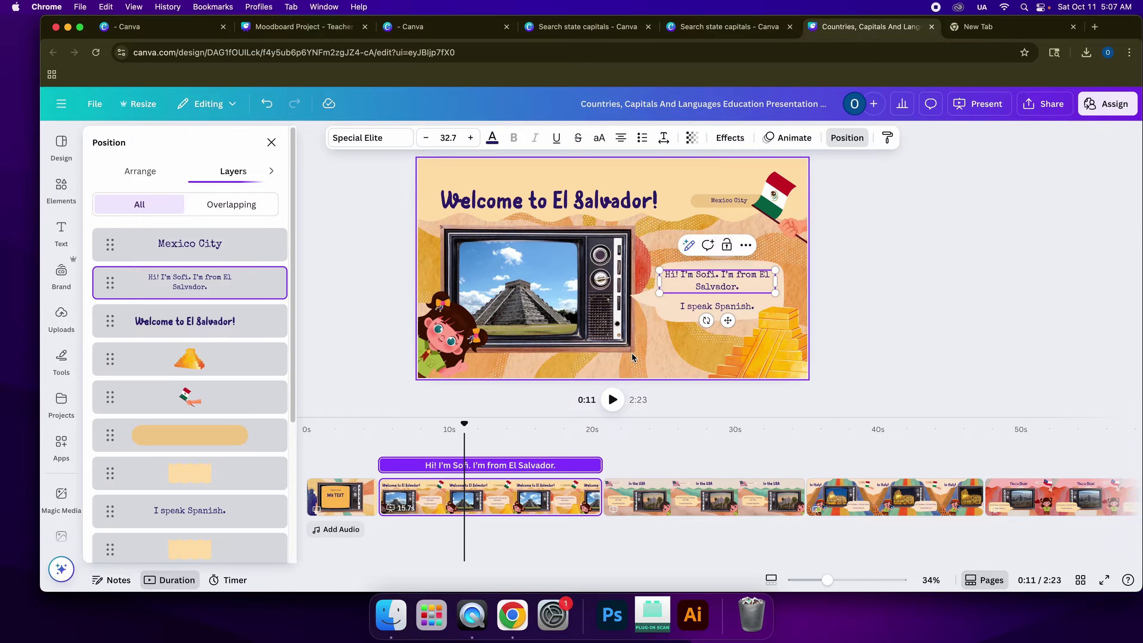
- Select the Mexican flag graphic and search the elements for "el salvador flag"
left_click(768, 217)
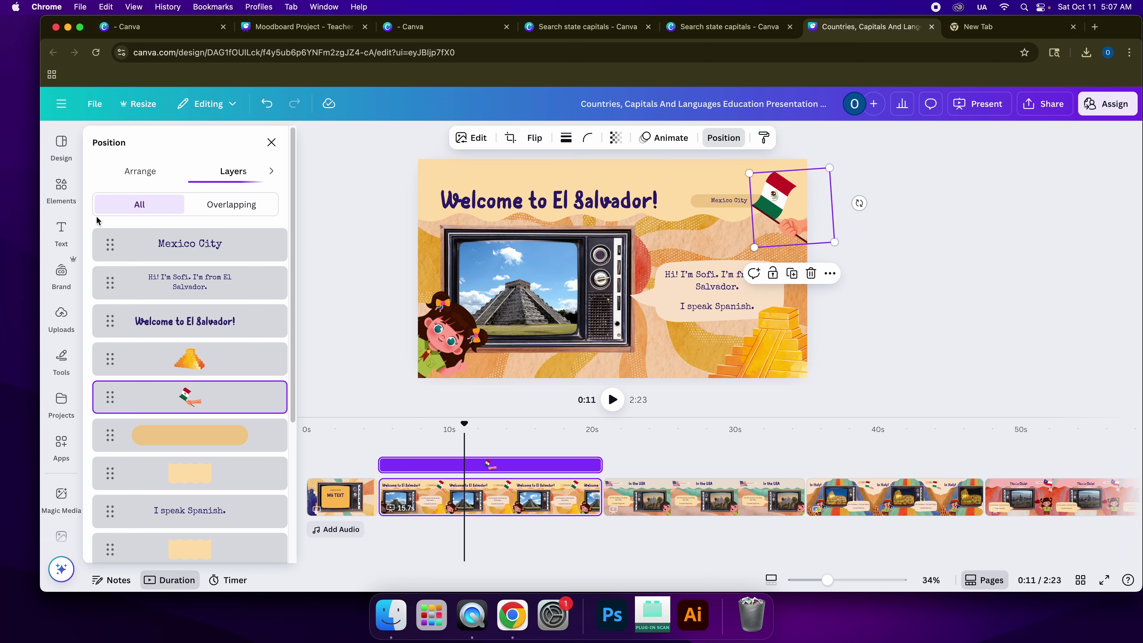
left_click(59, 197)
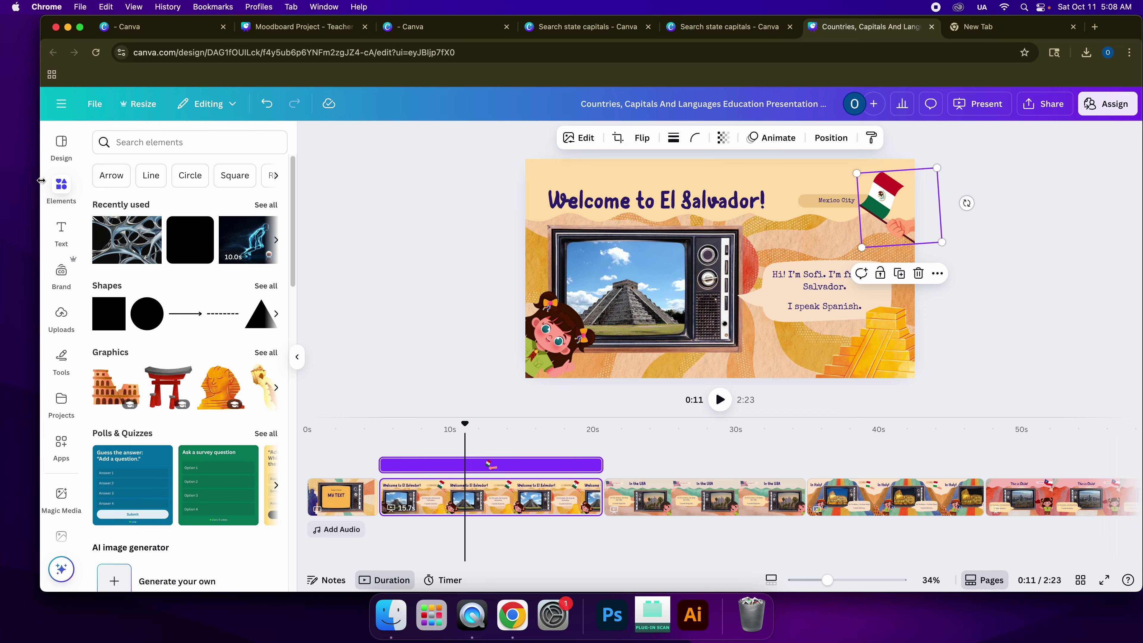
left_click(146, 140)
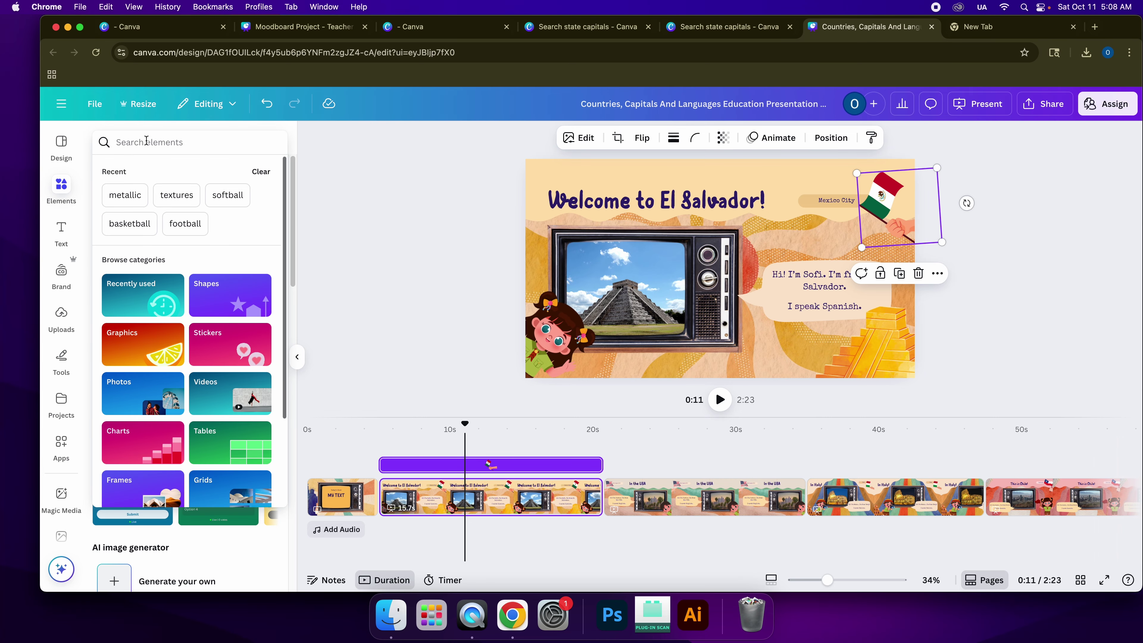
type("el sa")
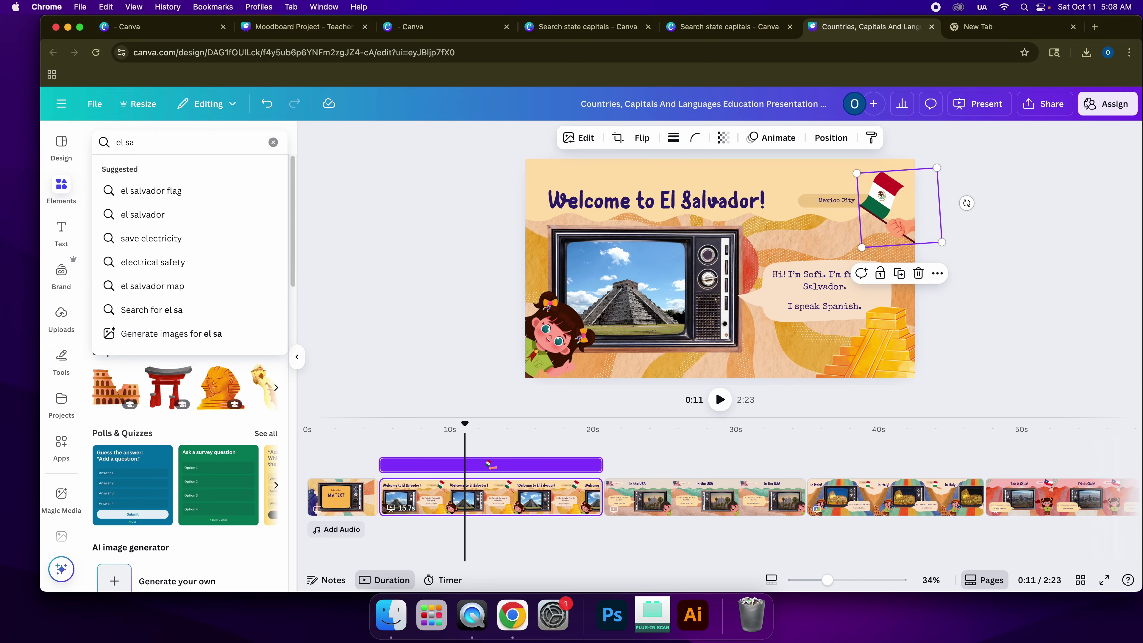
key("Down")
key("Return")
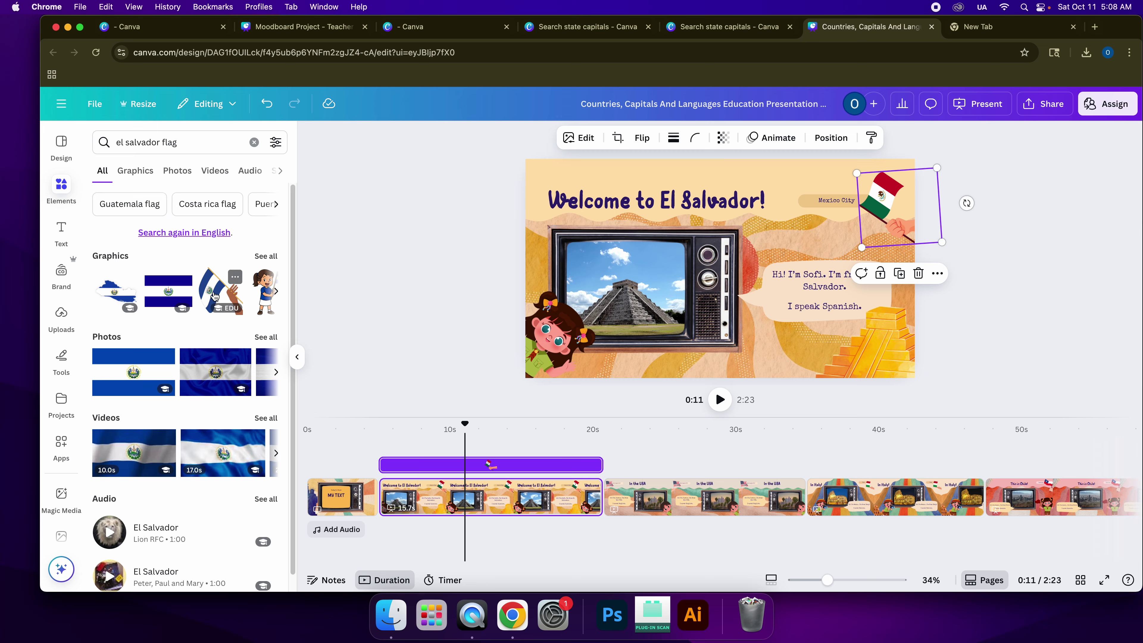
- Replace the Mexican flag with the graphic of a girl holding El Salvador's flag, placed beside the capital label
left_click(267, 257)
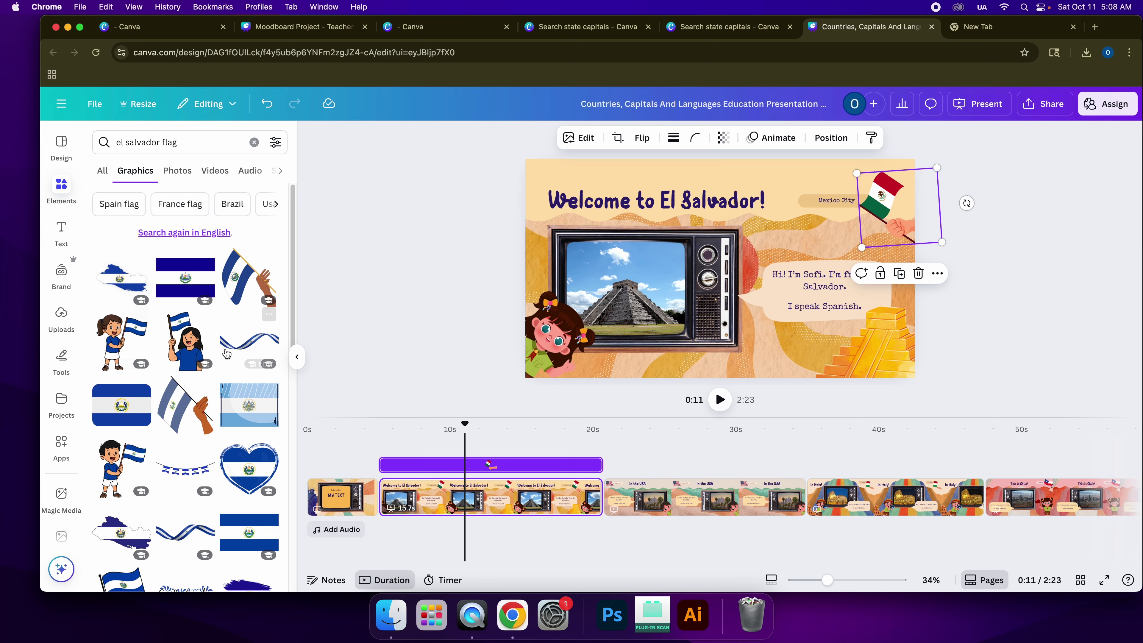
left_click(118, 344)
left_click(882, 199)
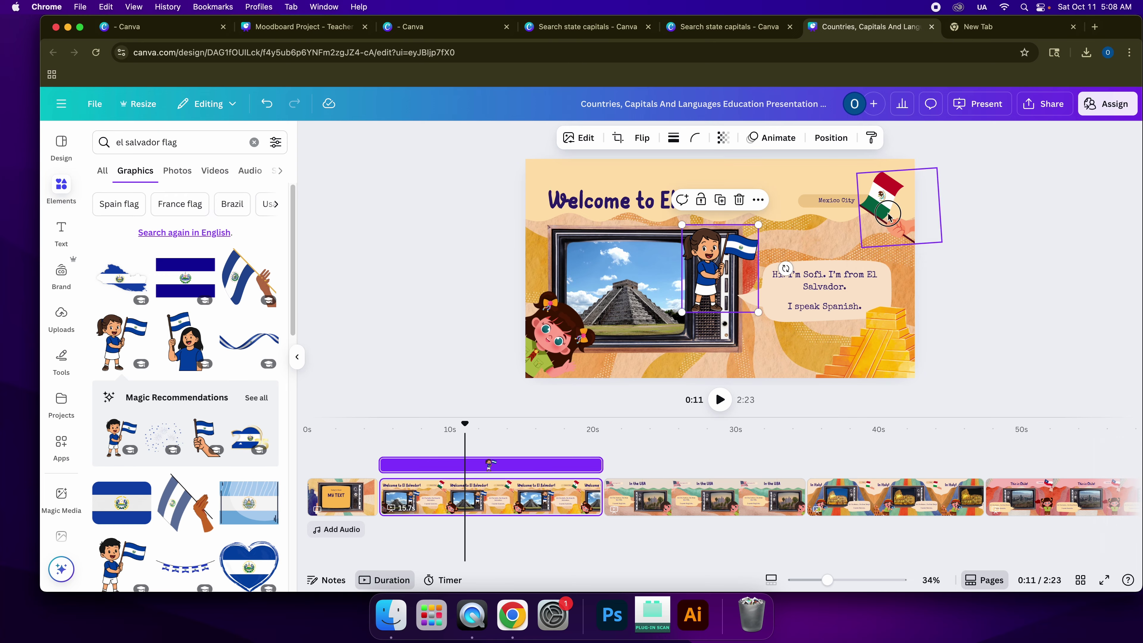
key("Delete")
left_click_drag(723, 245, 866, 194)
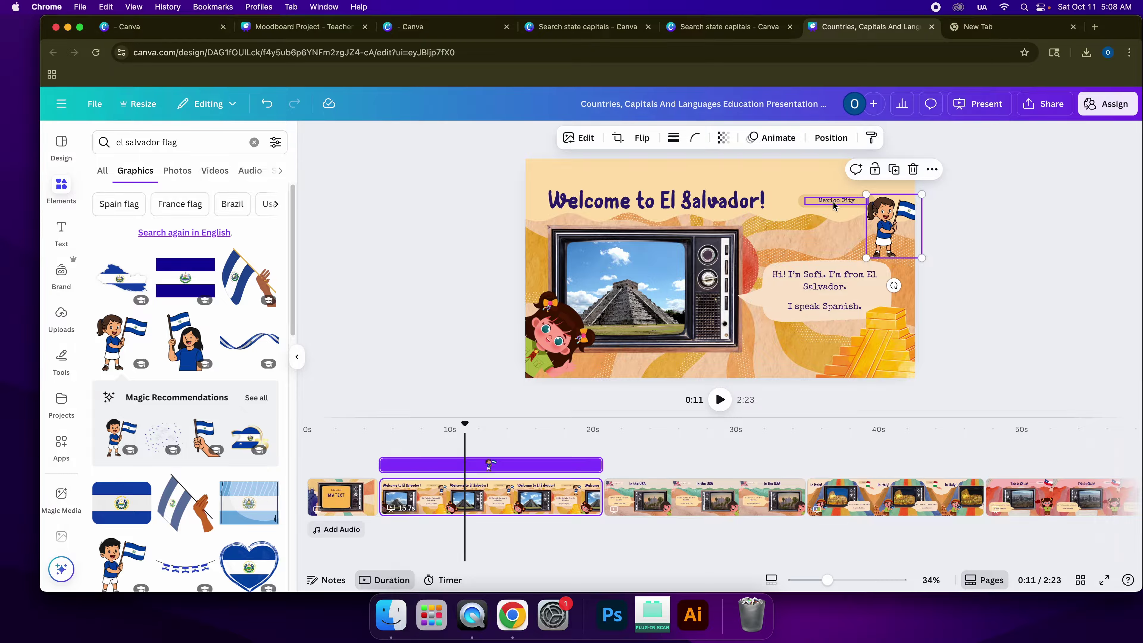
- Change the capital label from Mexico City to "San Salvador"
left_click(834, 203)
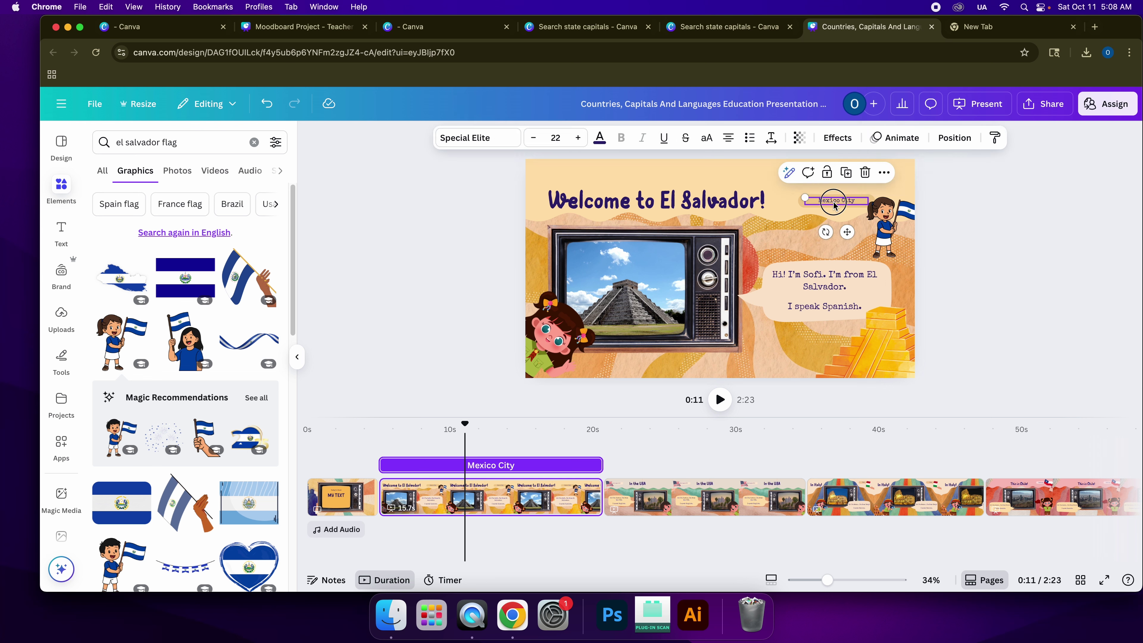
left_click(833, 202)
type("Sa")
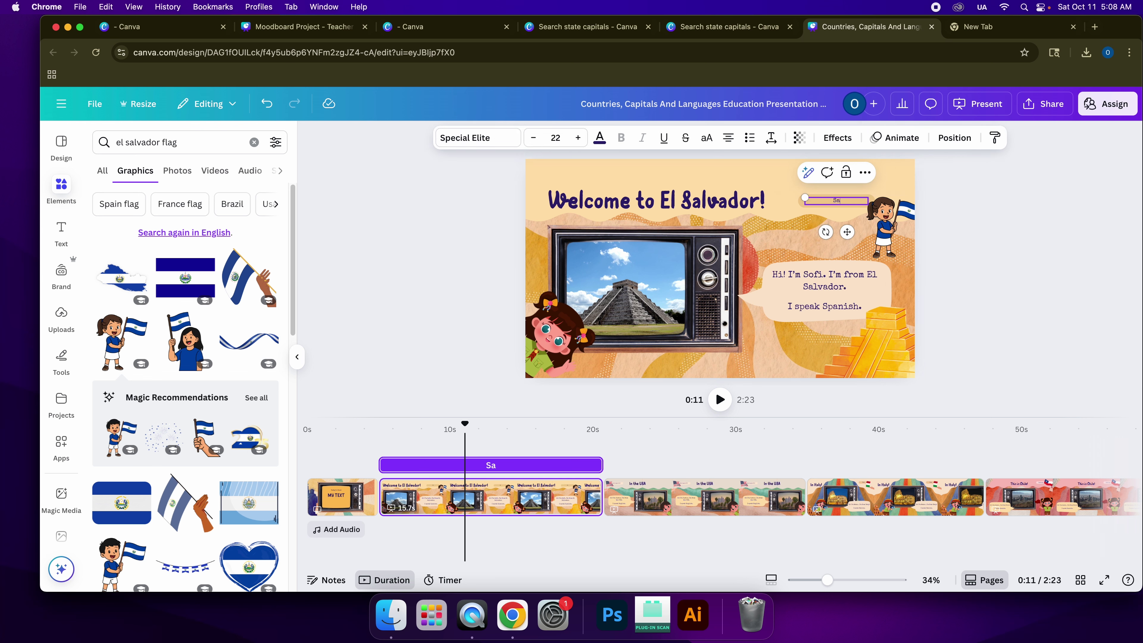
type("n Salvador")
- Move the playhead to 0:12, slide the TV frame aside toward the speech bubble and select the pyramid video behind it
left_click(639, 312)
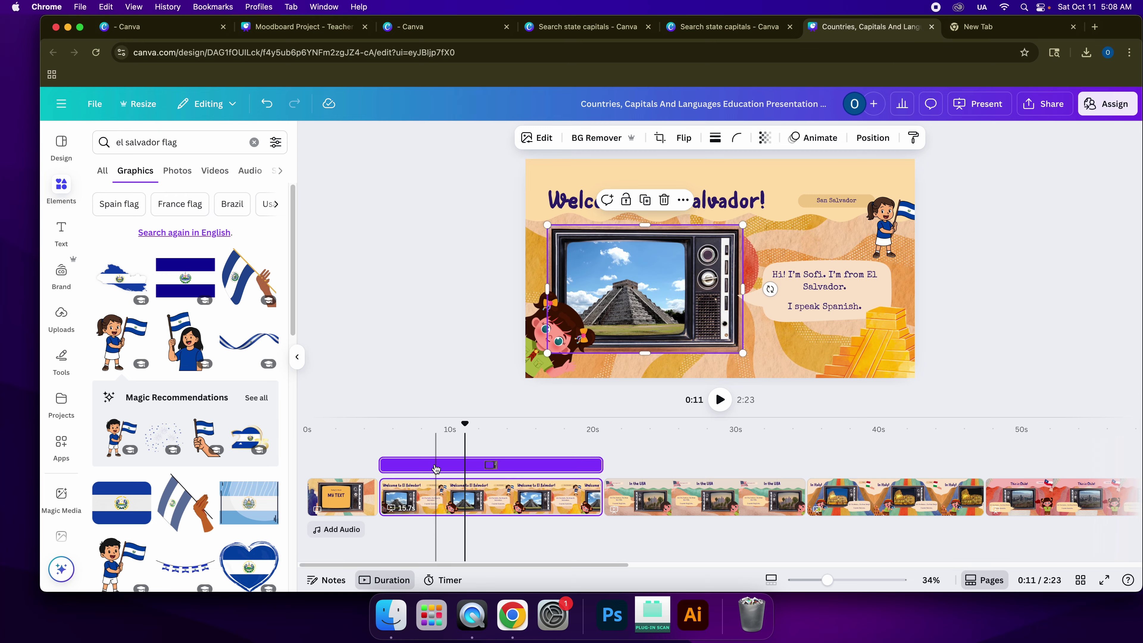
mouse_move(464, 424)
left_mouse_down()
mouse_move(532, 425)
mouse_move(396, 433)
mouse_move(479, 428)
left_mouse_up()
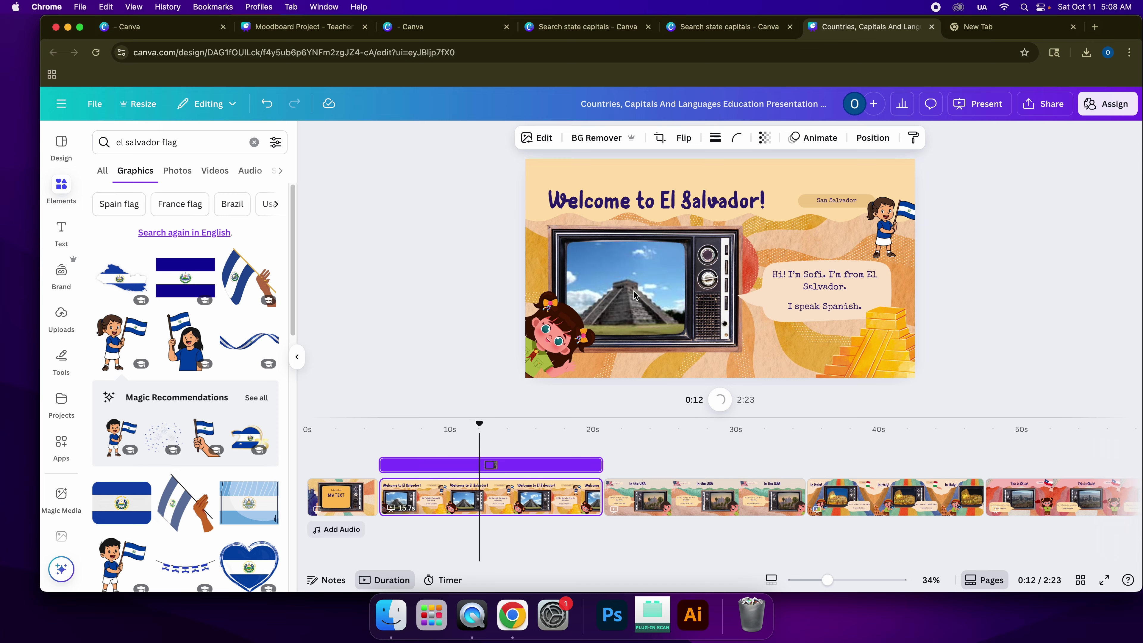
left_click(634, 295)
left_click_drag(628, 310, 749, 308)
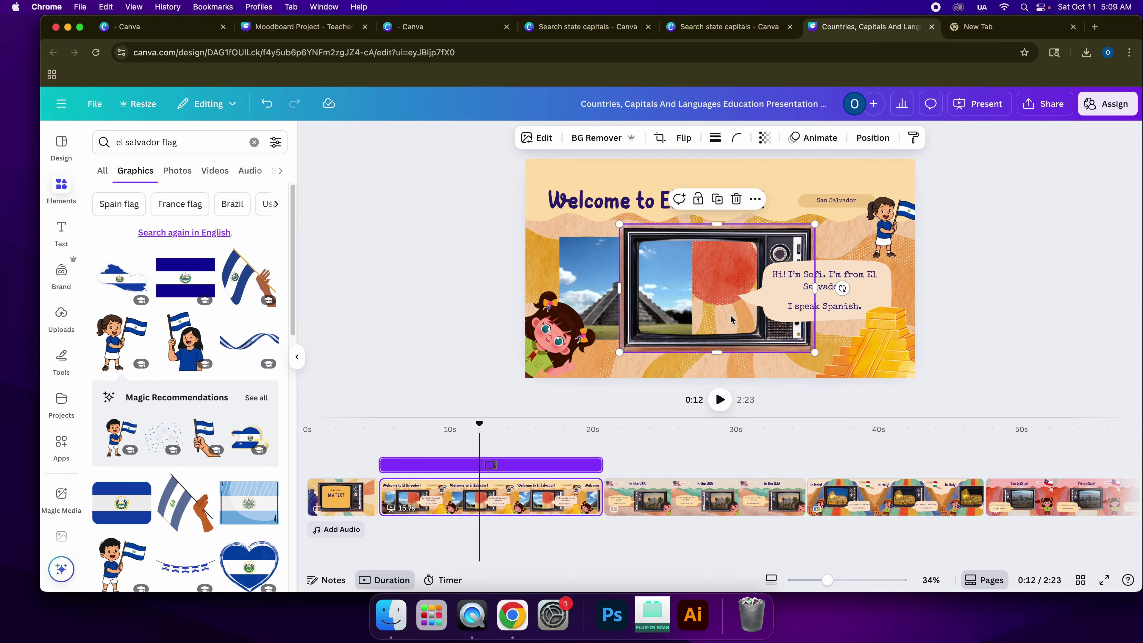
left_click(579, 284)
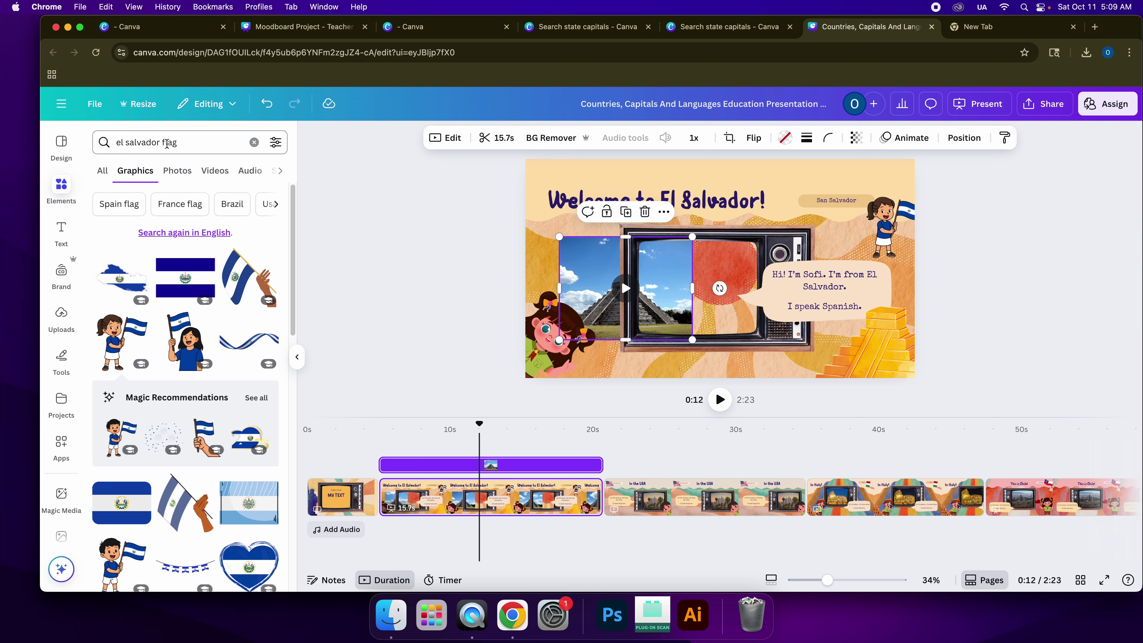
- Search the elements for "tazumal", browse all matching photos and add the stepped stone pyramid photo to the slide
left_click(254, 142)
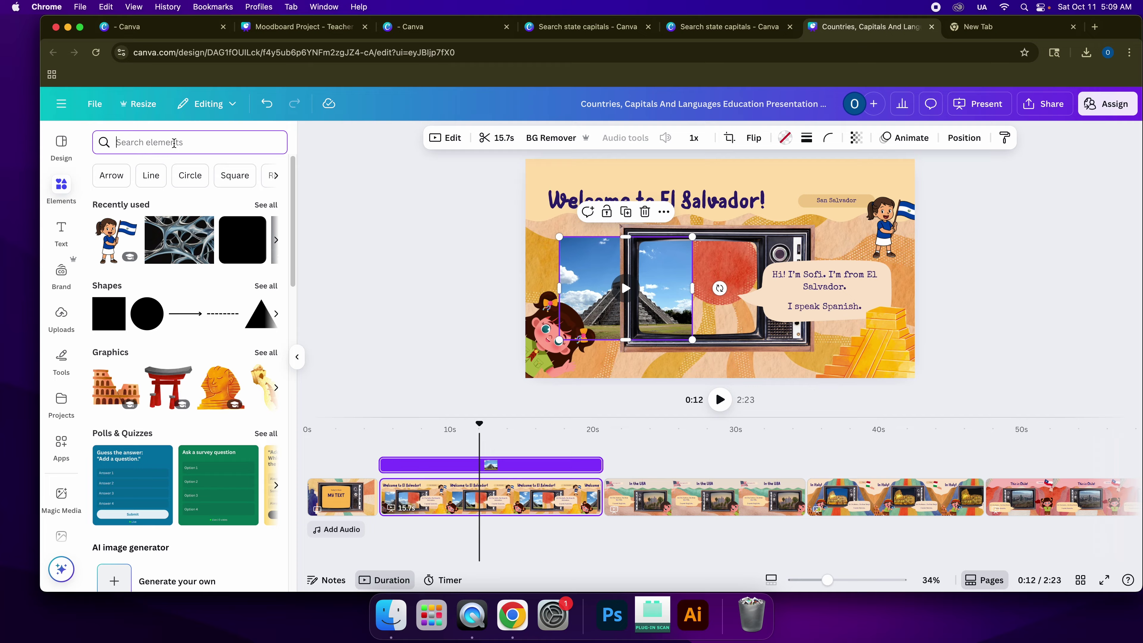
type("umal")
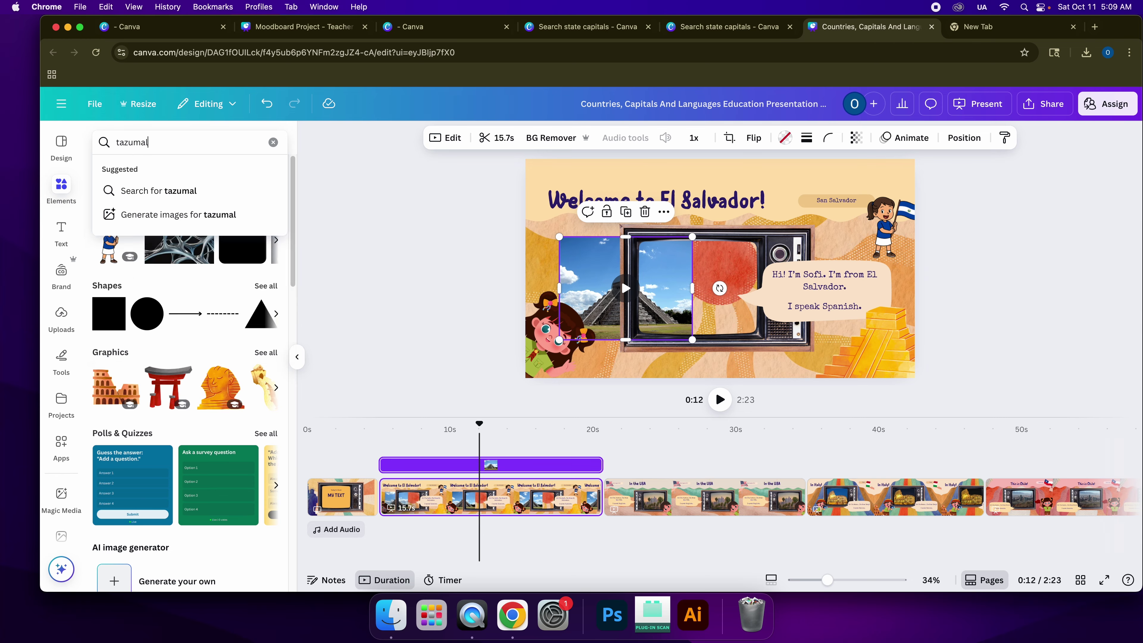
key("Return")
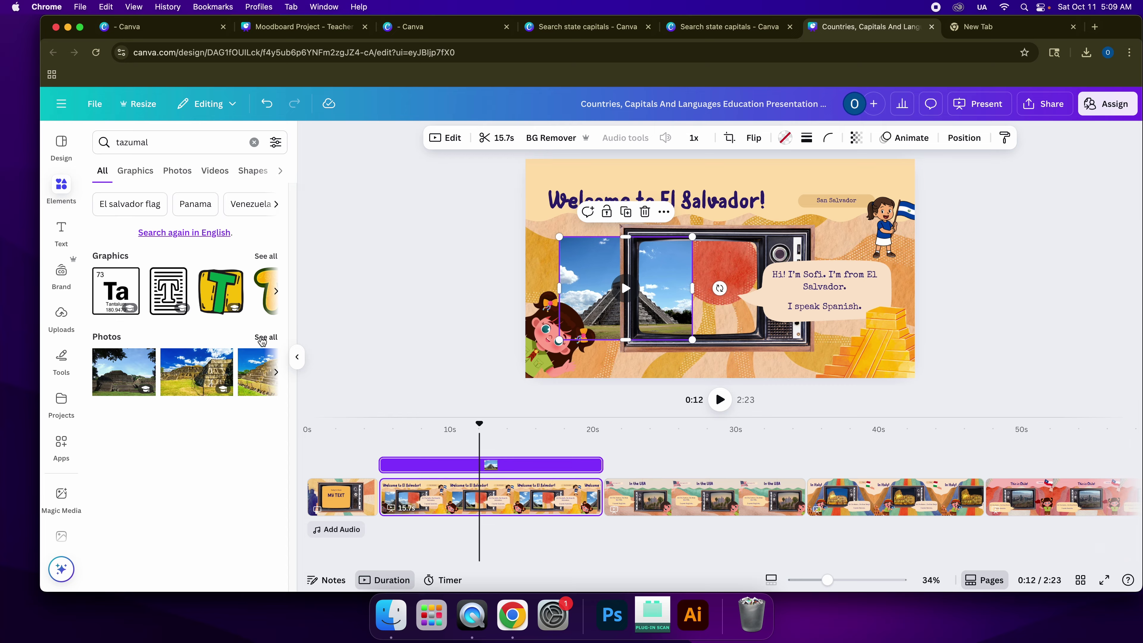
left_click(262, 338)
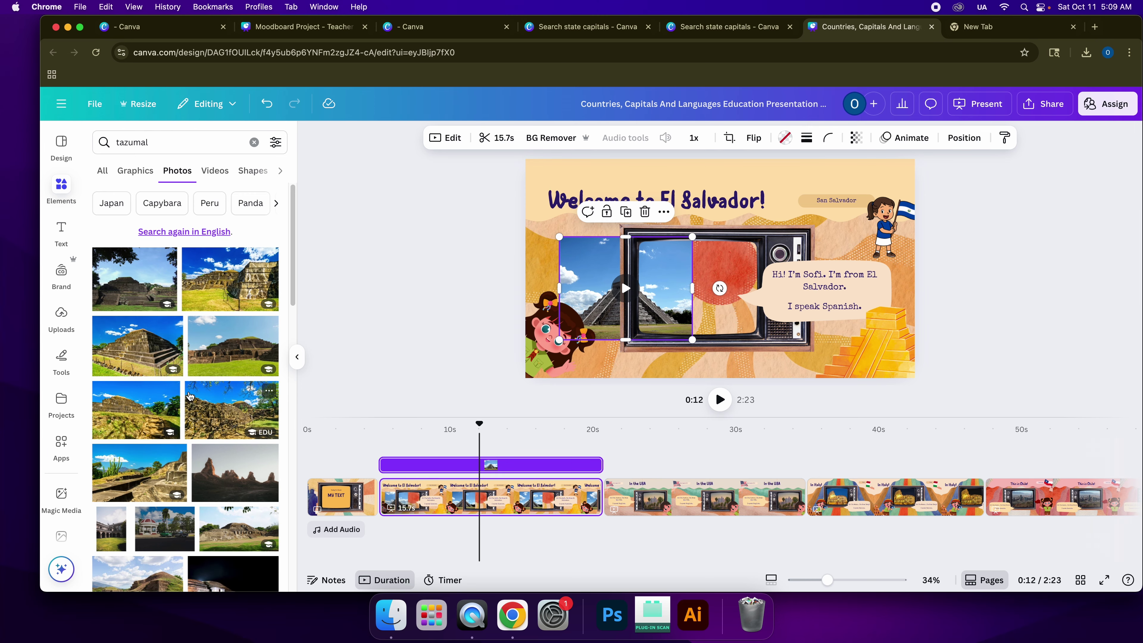
scroll(184, 373, "down", 5)
scroll(193, 382, "up", 6)
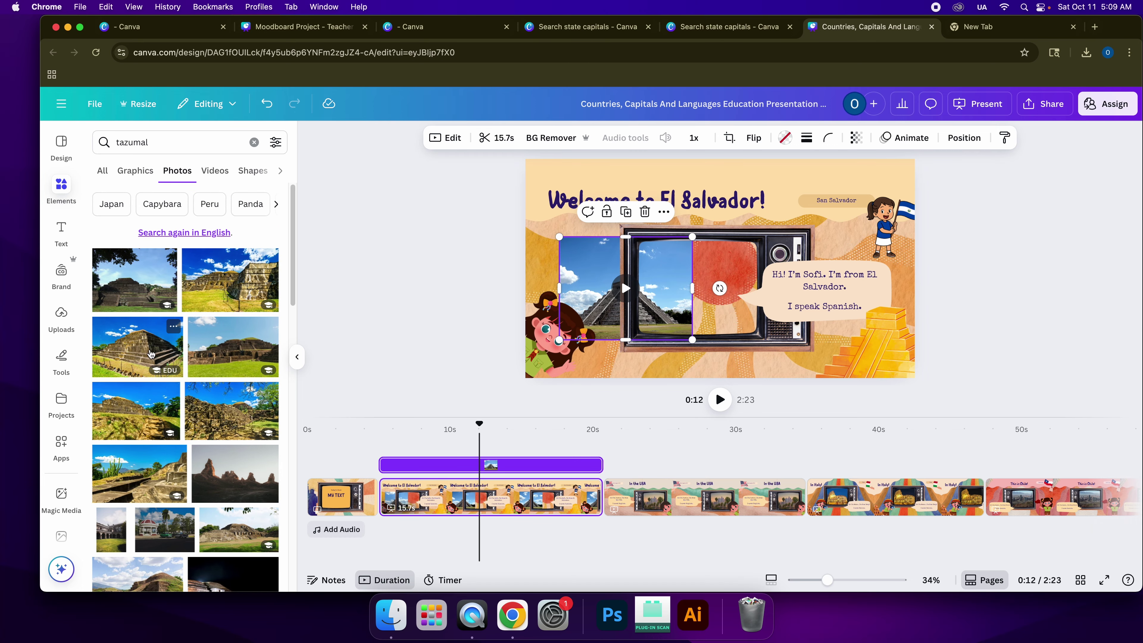
left_click(151, 352)
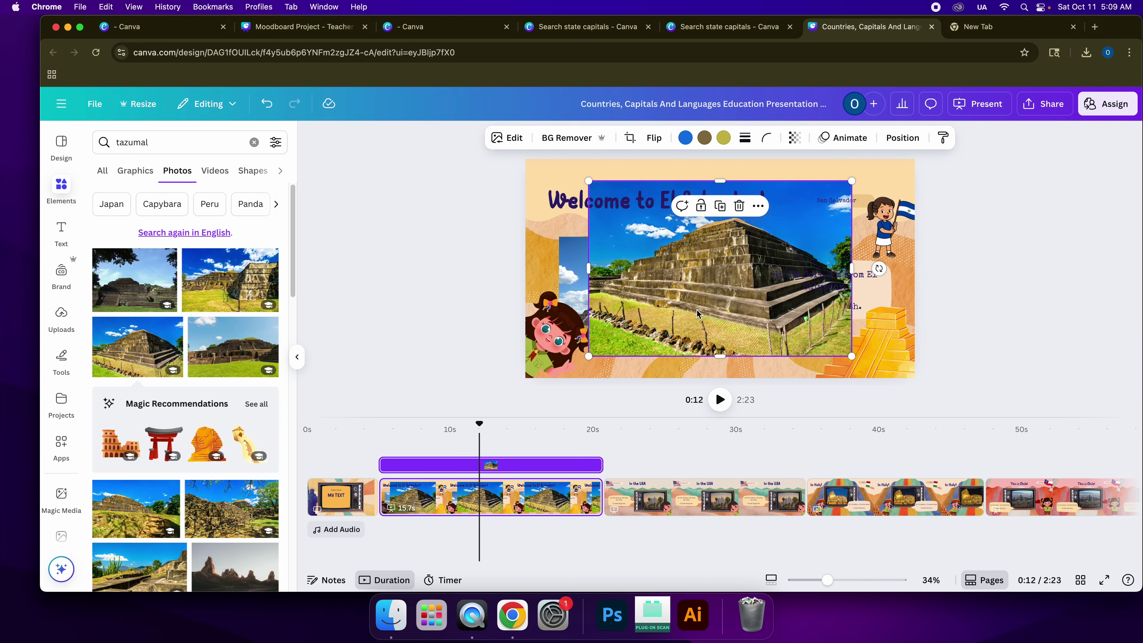
- Show the slide's layers and move the Tazumal photo directly beneath the TV frame
left_click(758, 206)
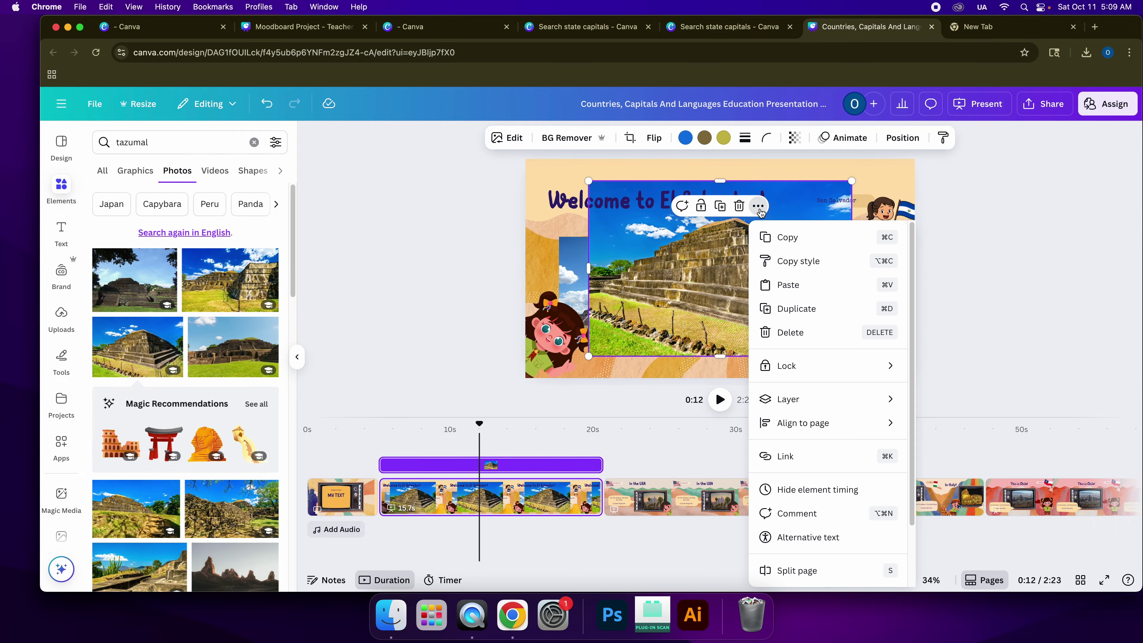
mouse_move(814, 398)
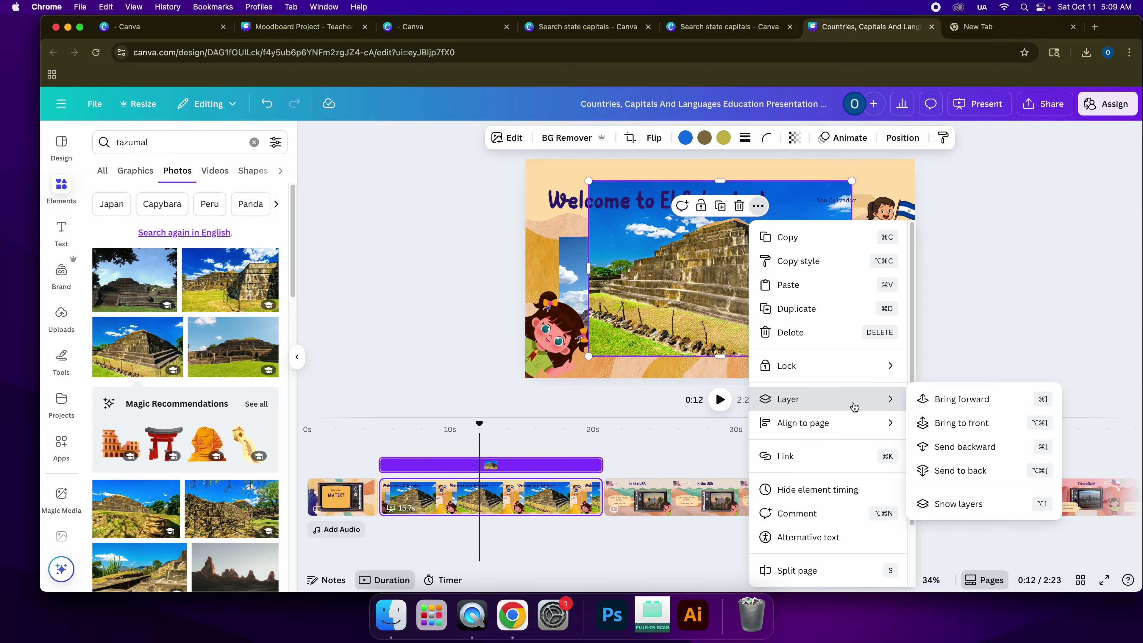
left_click(957, 504)
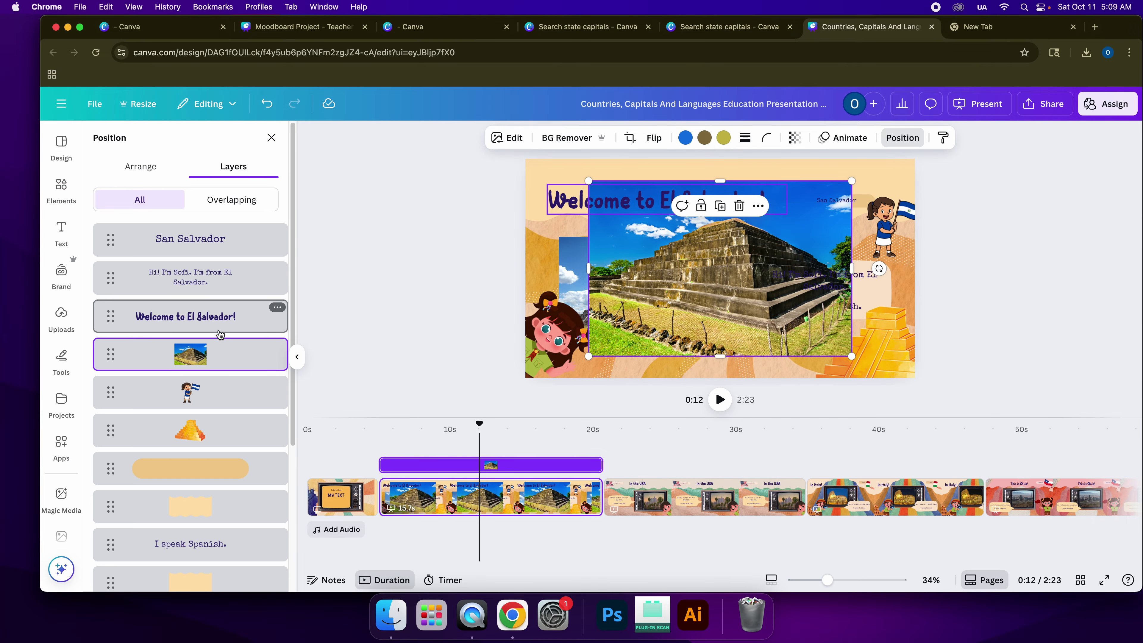
scroll(234, 321, "down", 5)
scroll(224, 276, "up", 2)
left_click_drag(220, 236, 250, 509)
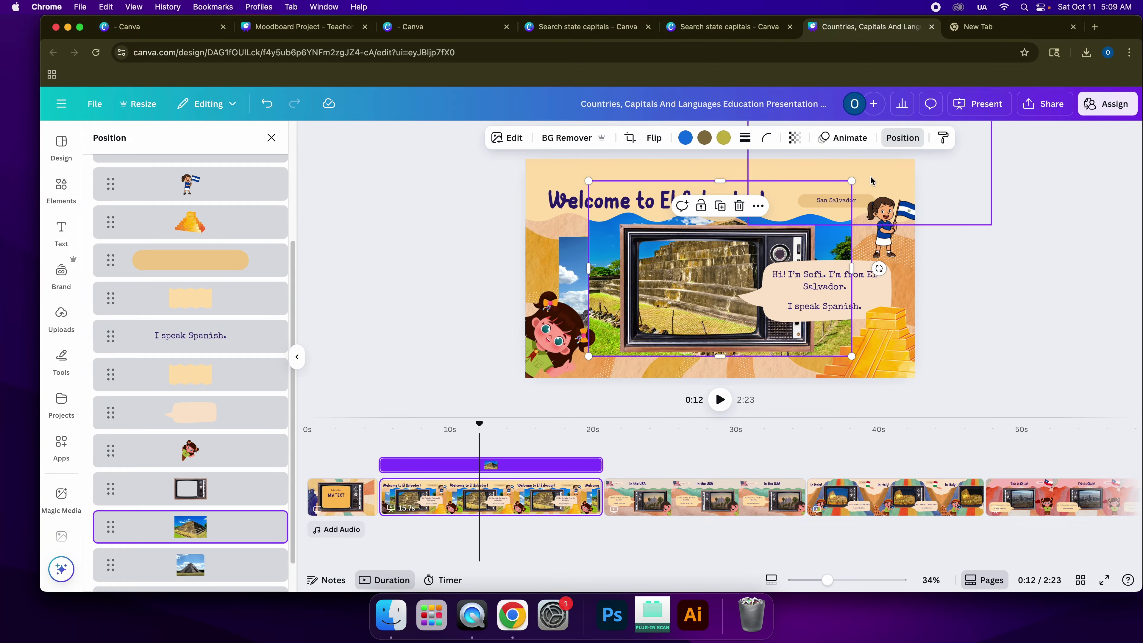
- Delete the original Mexican pyramid video together with its empty placeholder frame
left_click(574, 277)
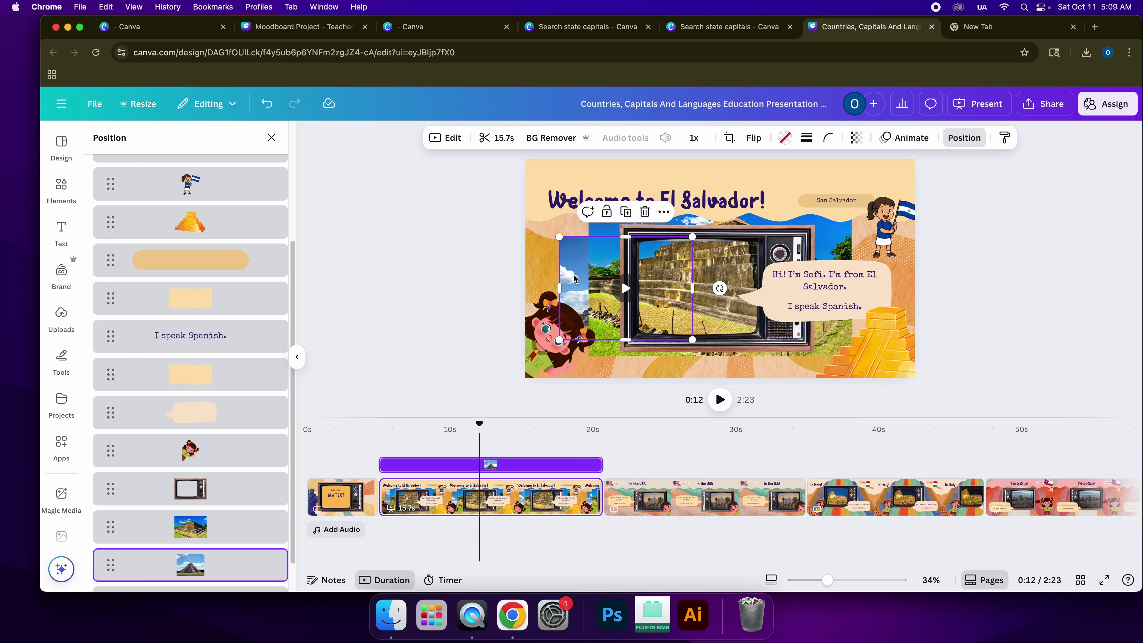
key("BackSpace")
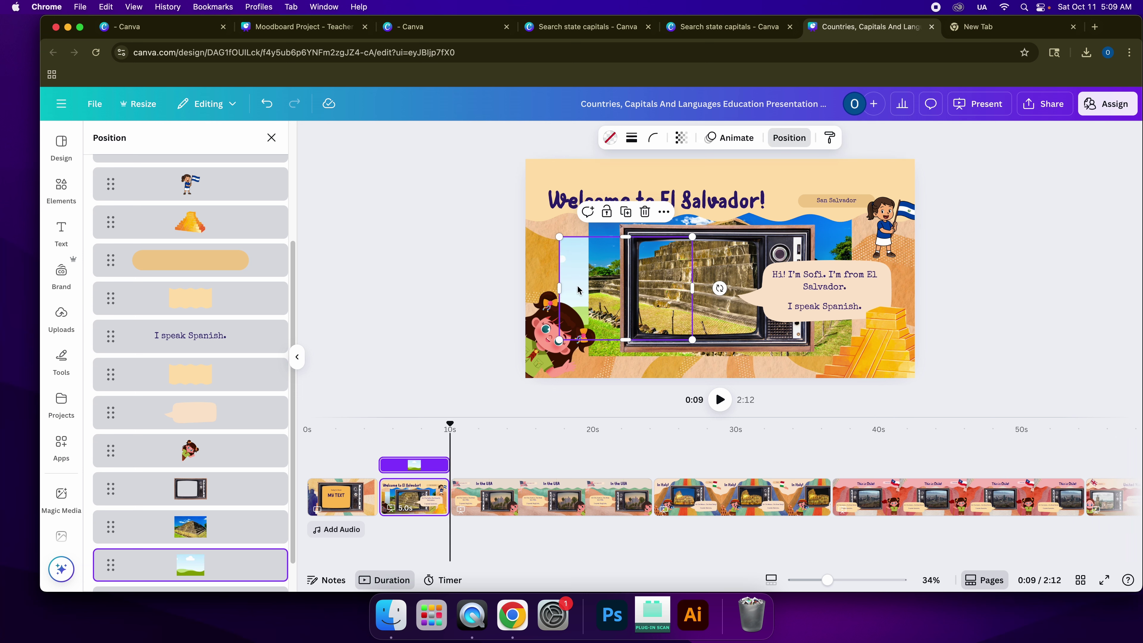
key("BackSpace")
- Shrink the Tazumal photo to TV screen size and align the TV frame around it
left_click(603, 271)
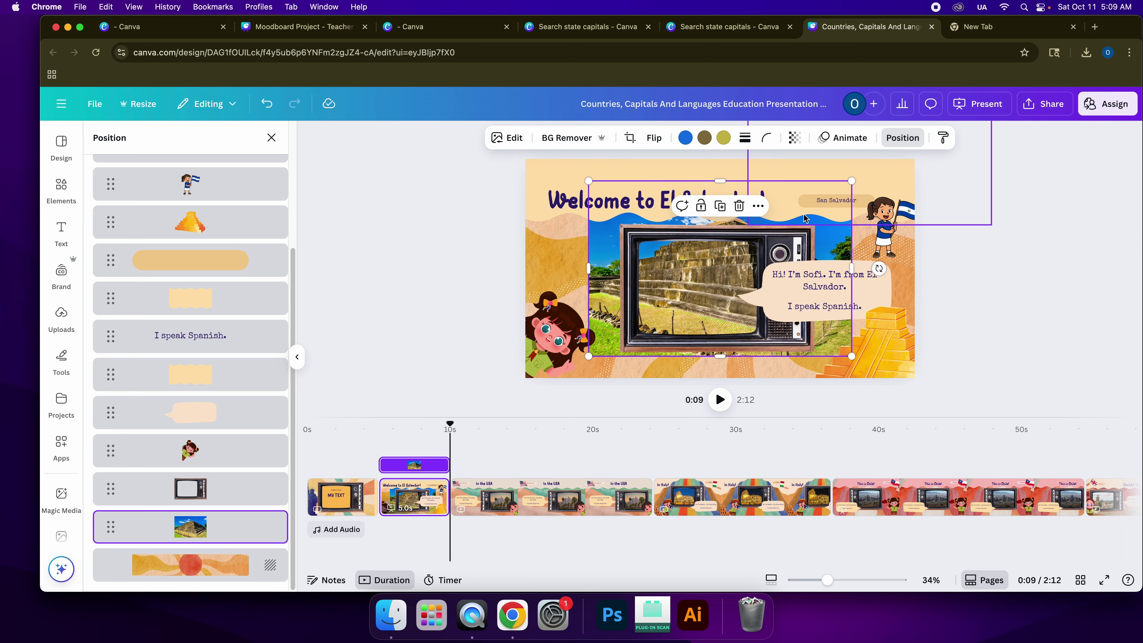
left_click_drag(851, 180, 733, 260)
left_click_drag(686, 290, 697, 270)
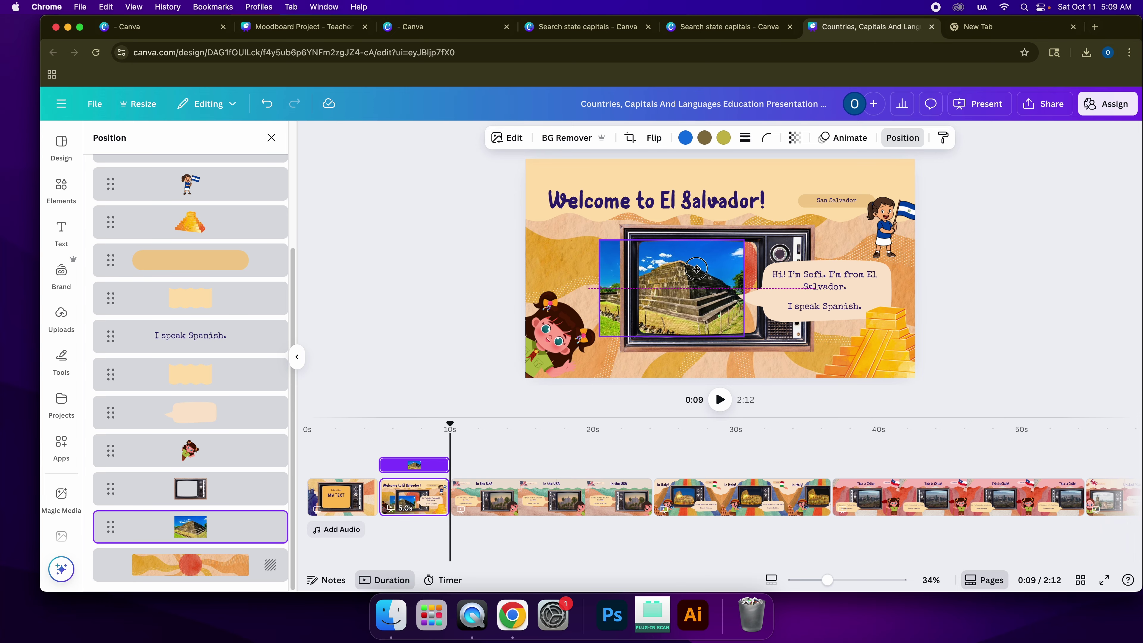
left_click(776, 249)
left_click_drag(776, 248, 749, 248)
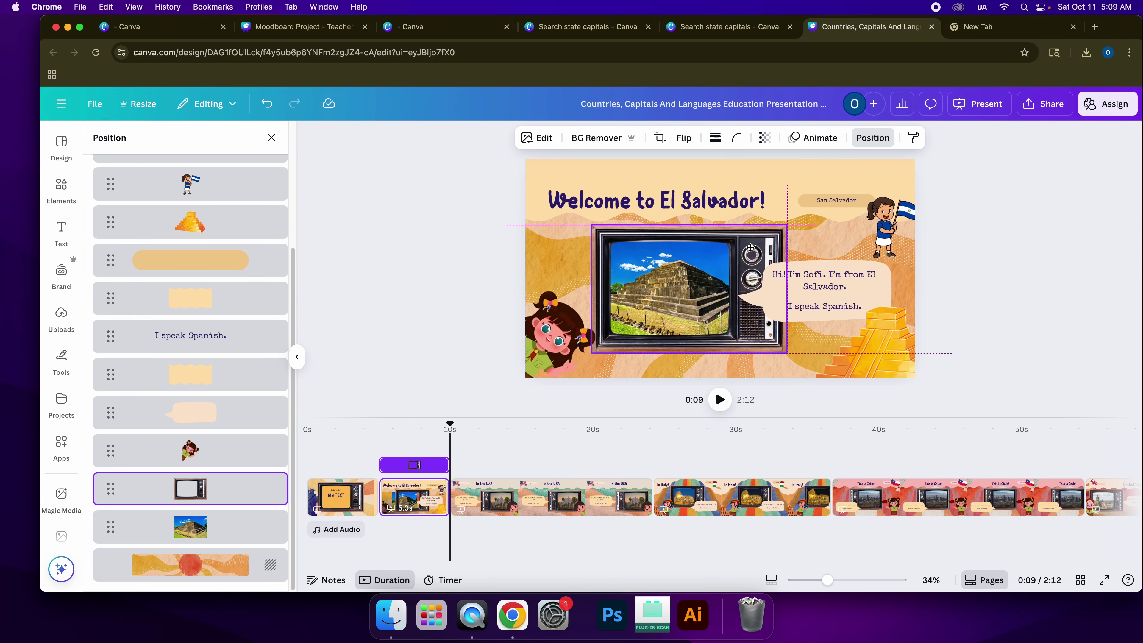
left_click_drag(750, 248, 749, 248)
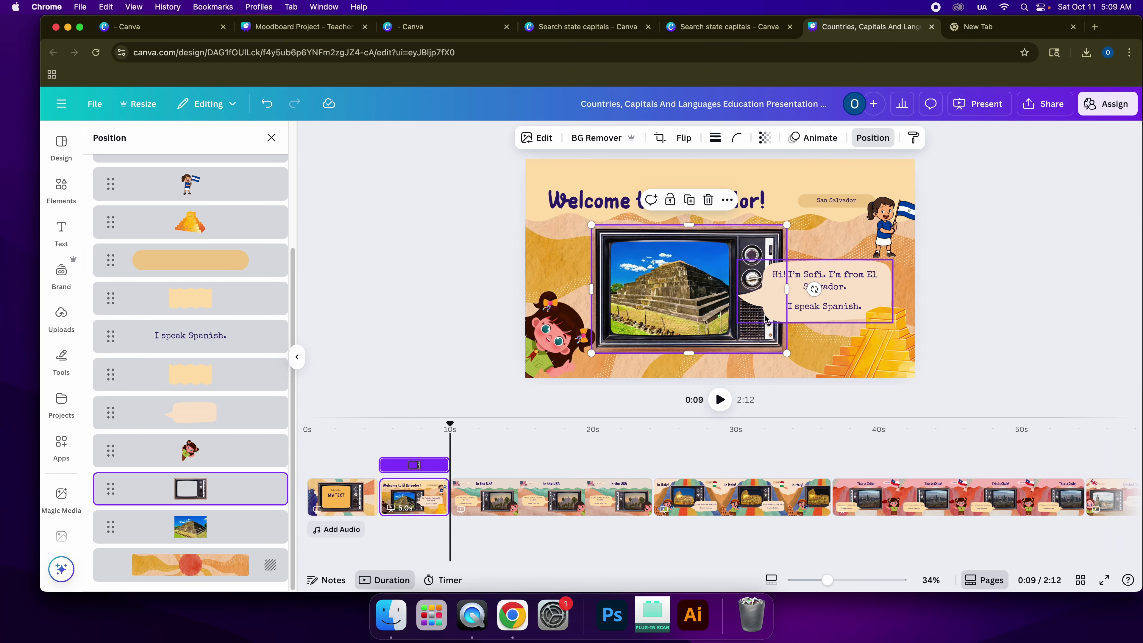
- Move the TV frame slightly left on the slide and realign the Tazumal photo beneath it with the TV screen
left_click(964, 332)
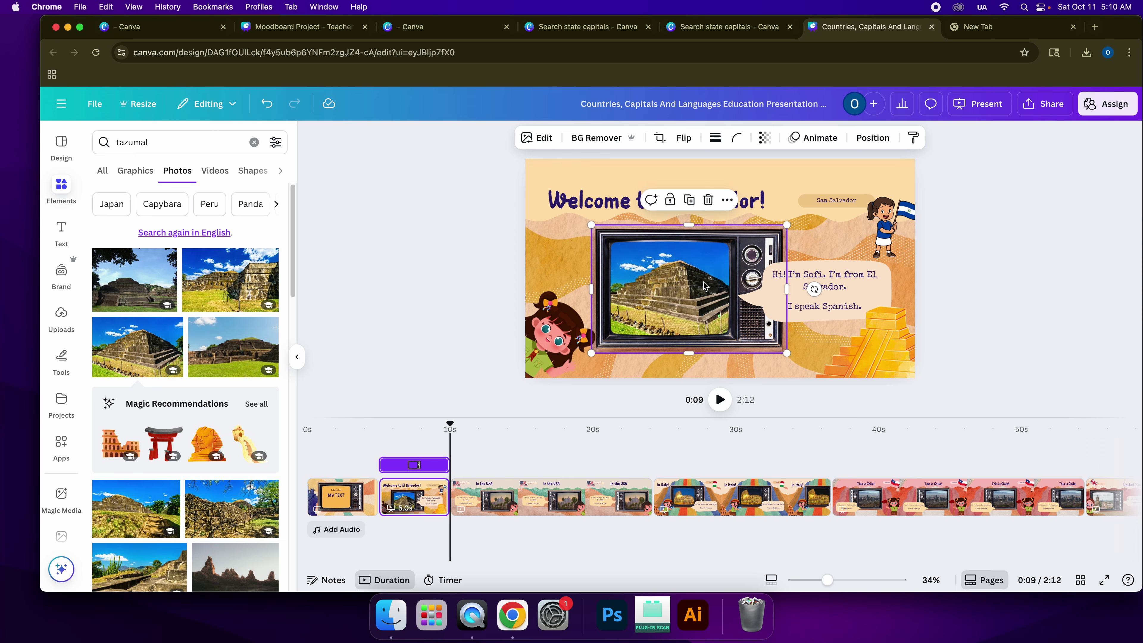
left_click_drag(626, 299, 608, 297)
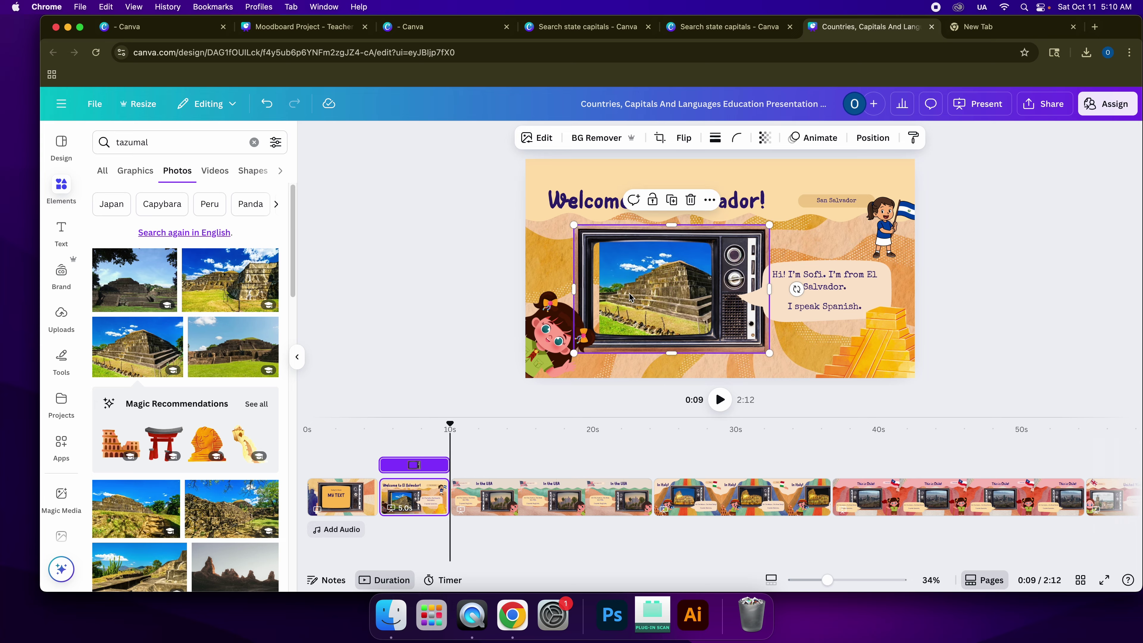
right_click(654, 291)
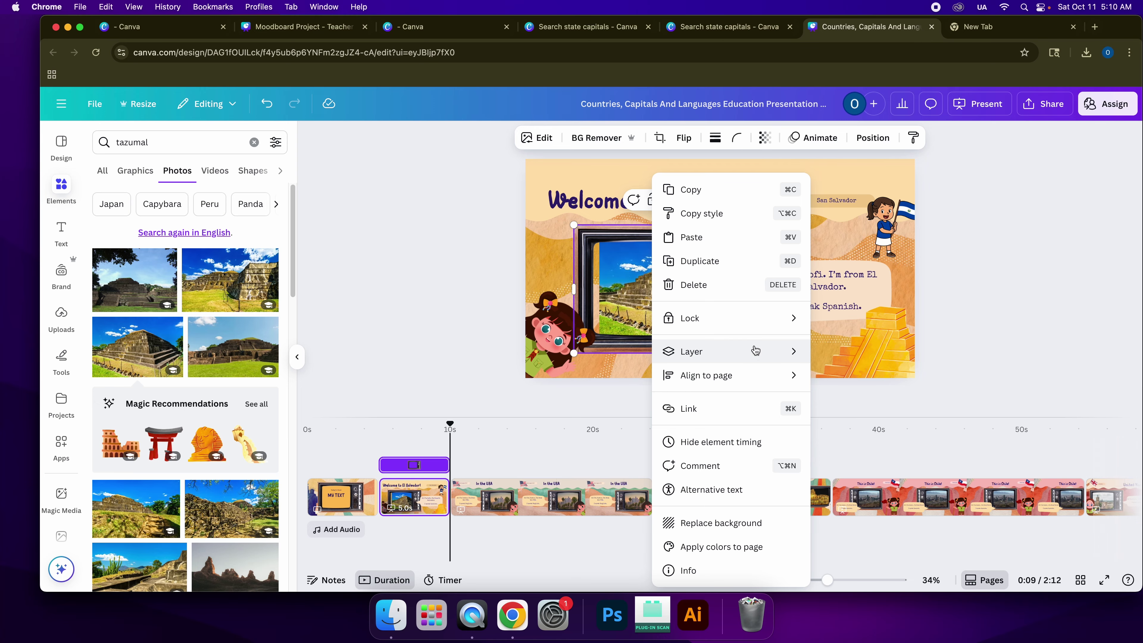
mouse_move(755, 351)
left_click(912, 466)
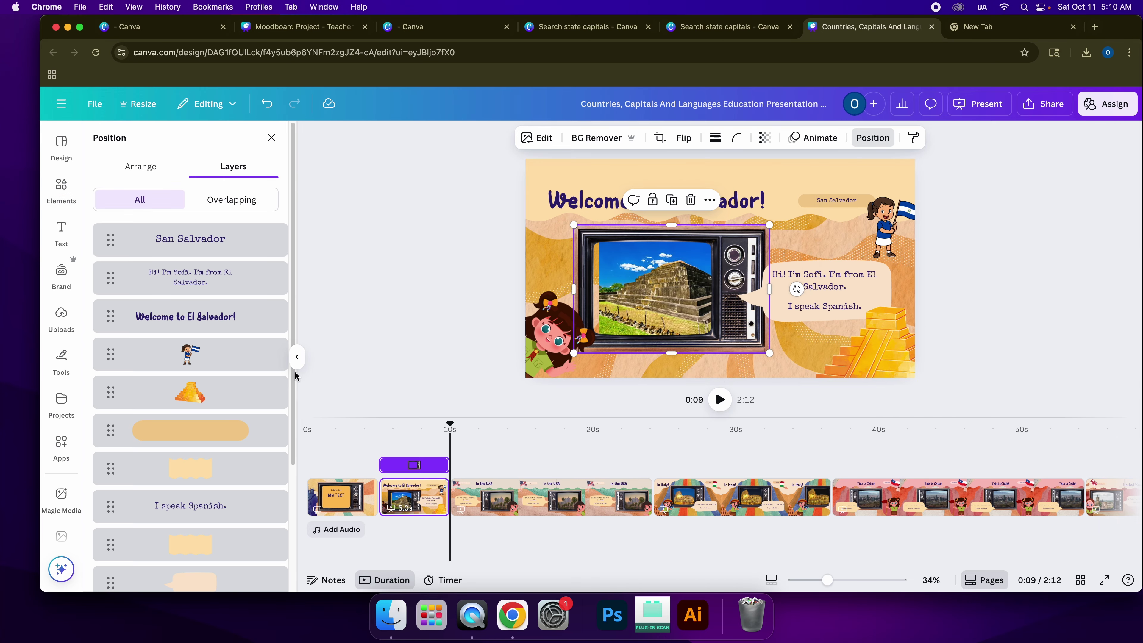
scroll(219, 380, "down", 3)
left_click(225, 524)
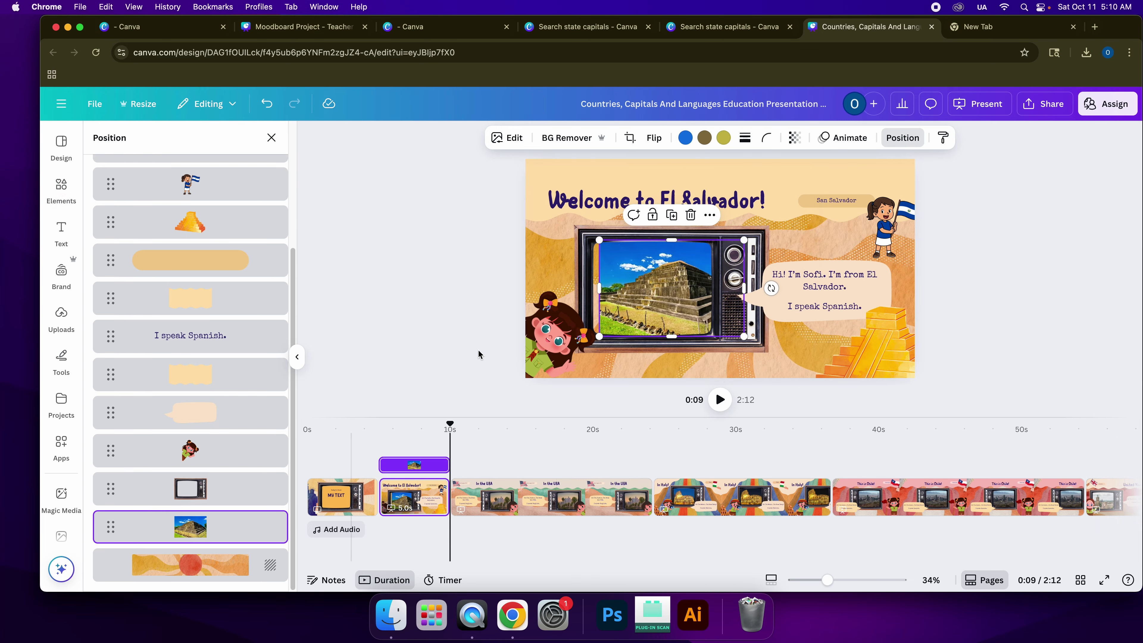
left_click_drag(699, 294, 678, 295)
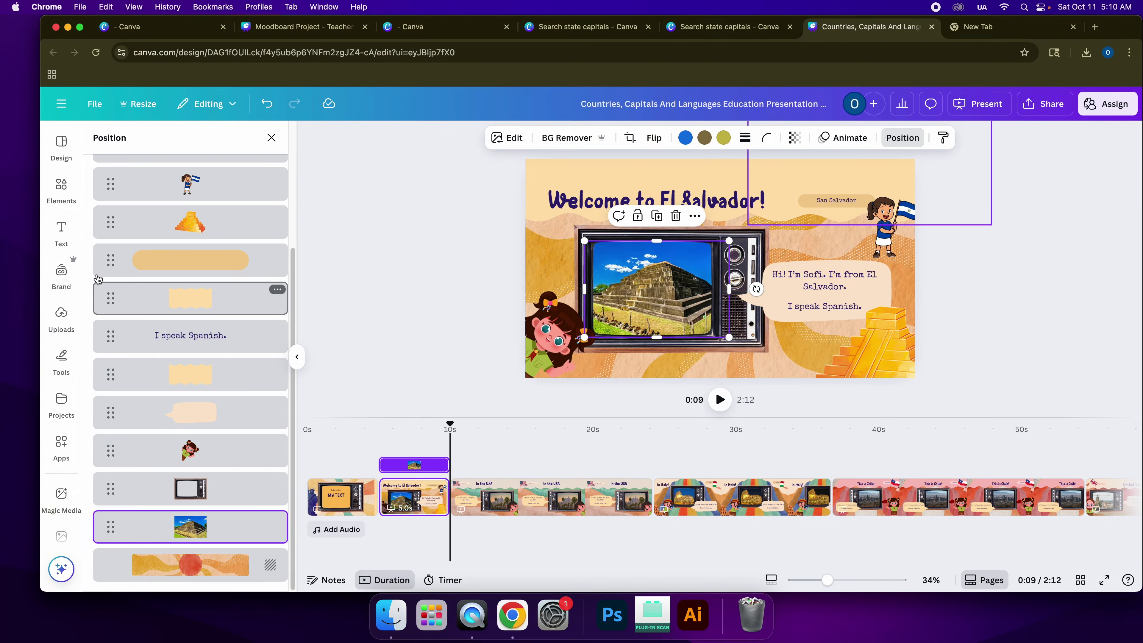
- Search the elements for "el salvador" and browse all matching videos for one that suits the TV screen
left_click(61, 189)
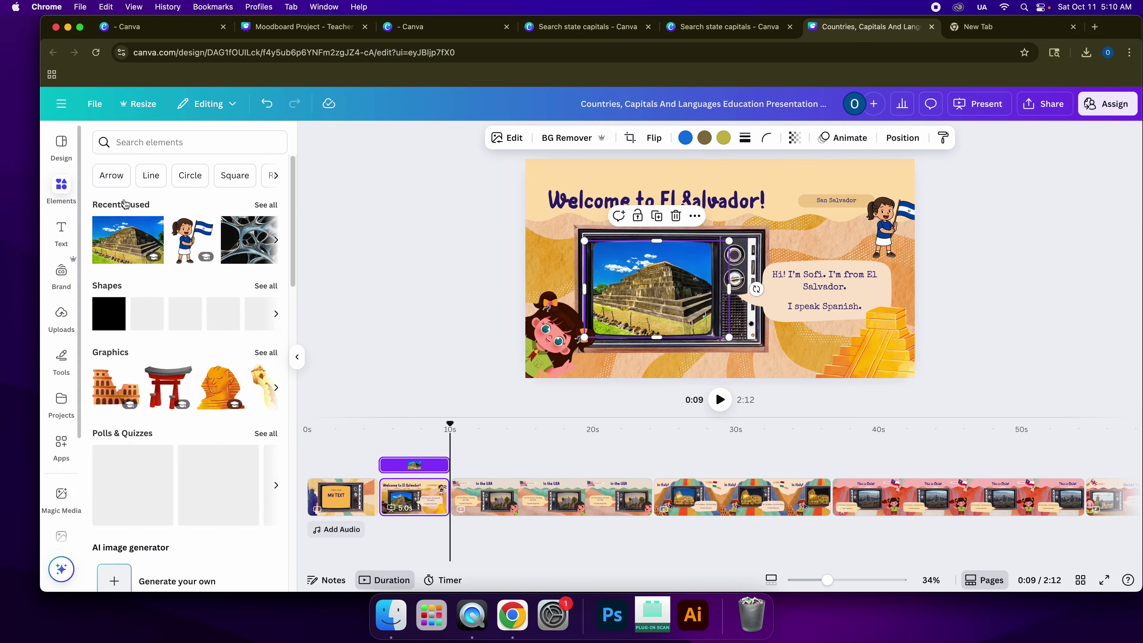
left_click(154, 144)
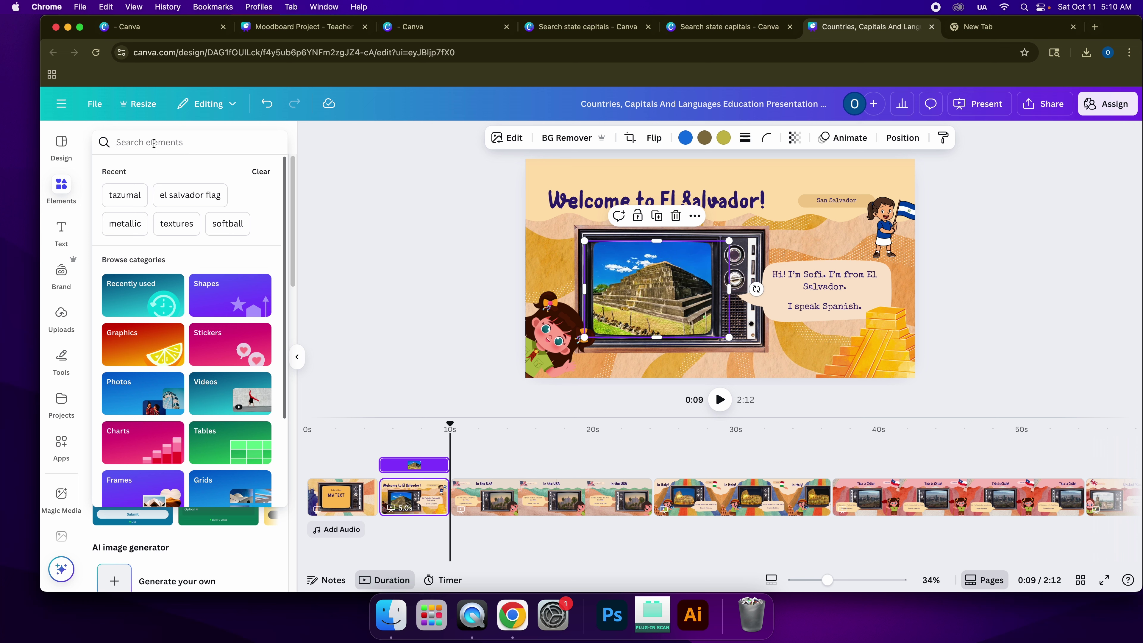
type("el s")
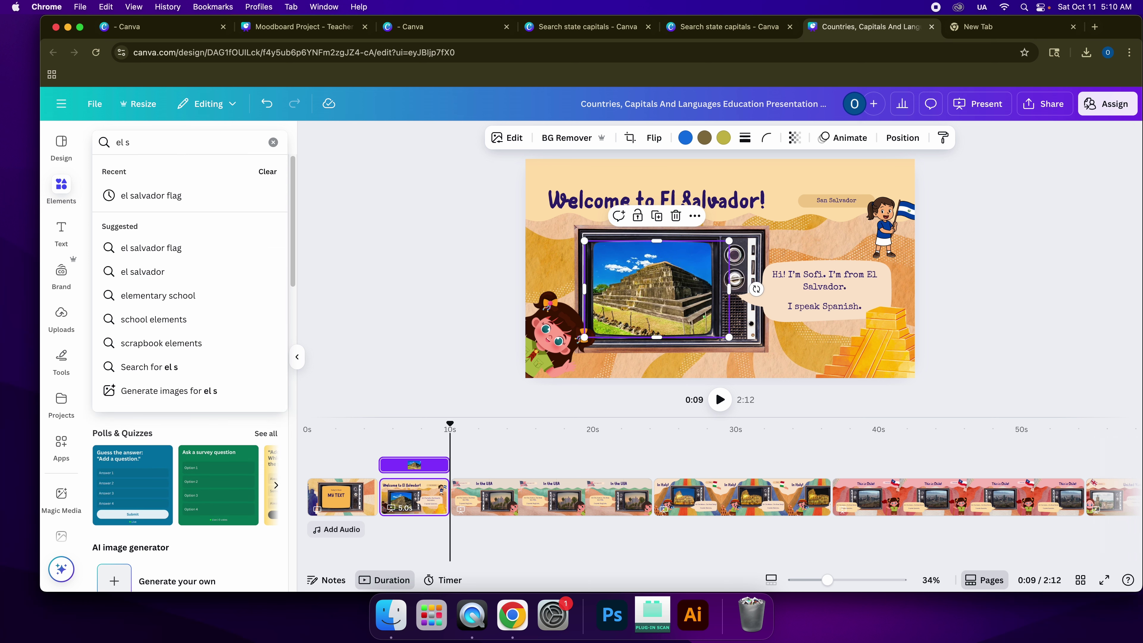
type("alvador")
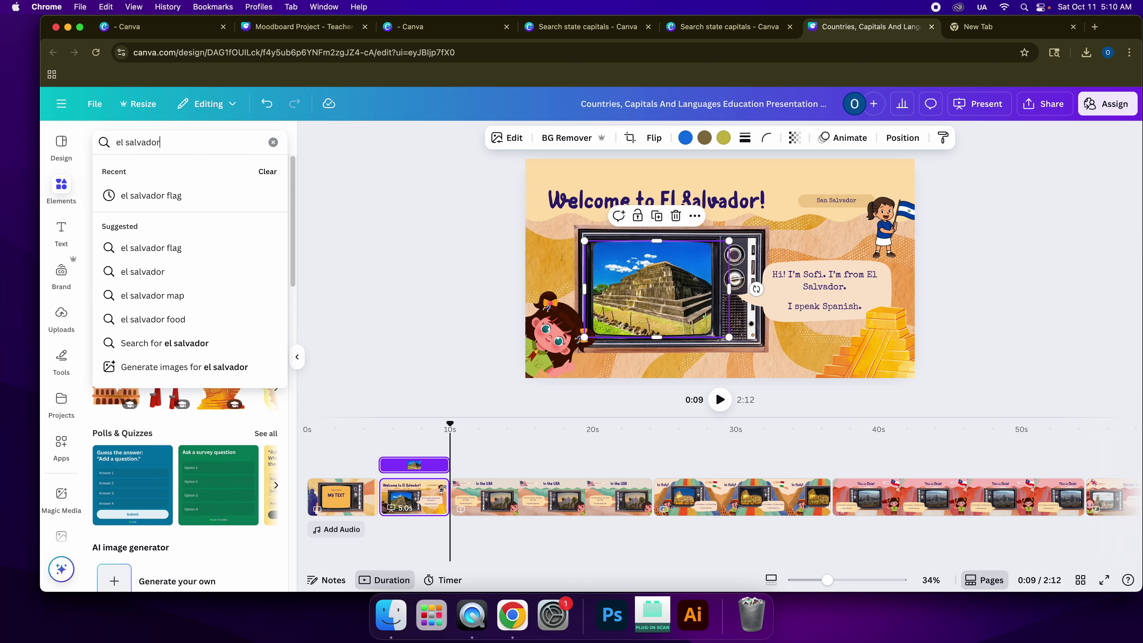
key("Return")
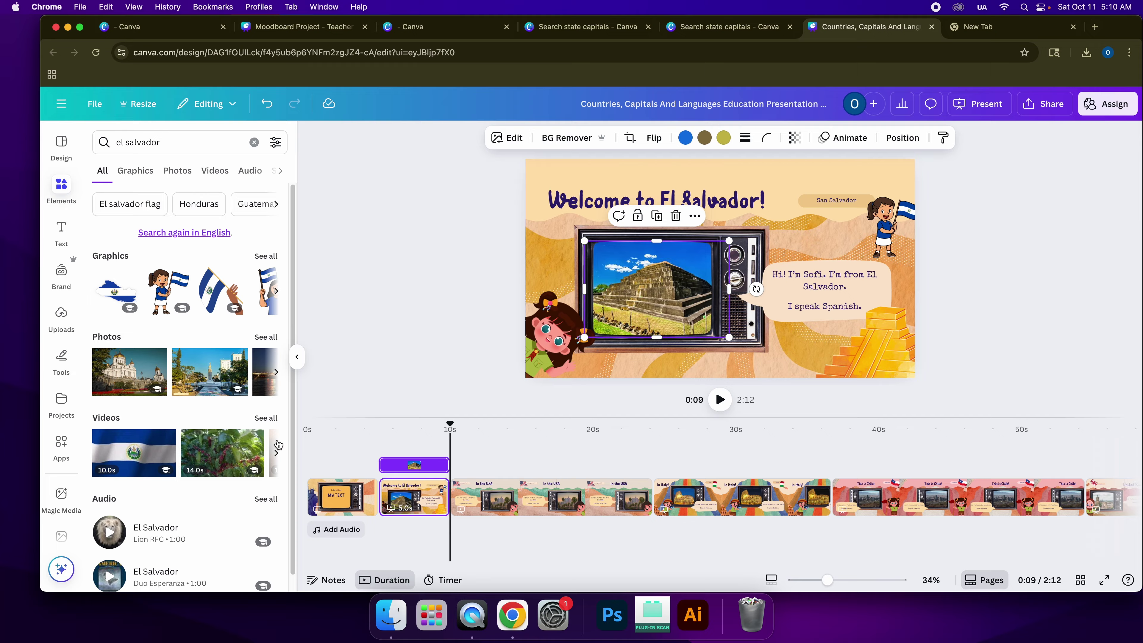
left_click(269, 418)
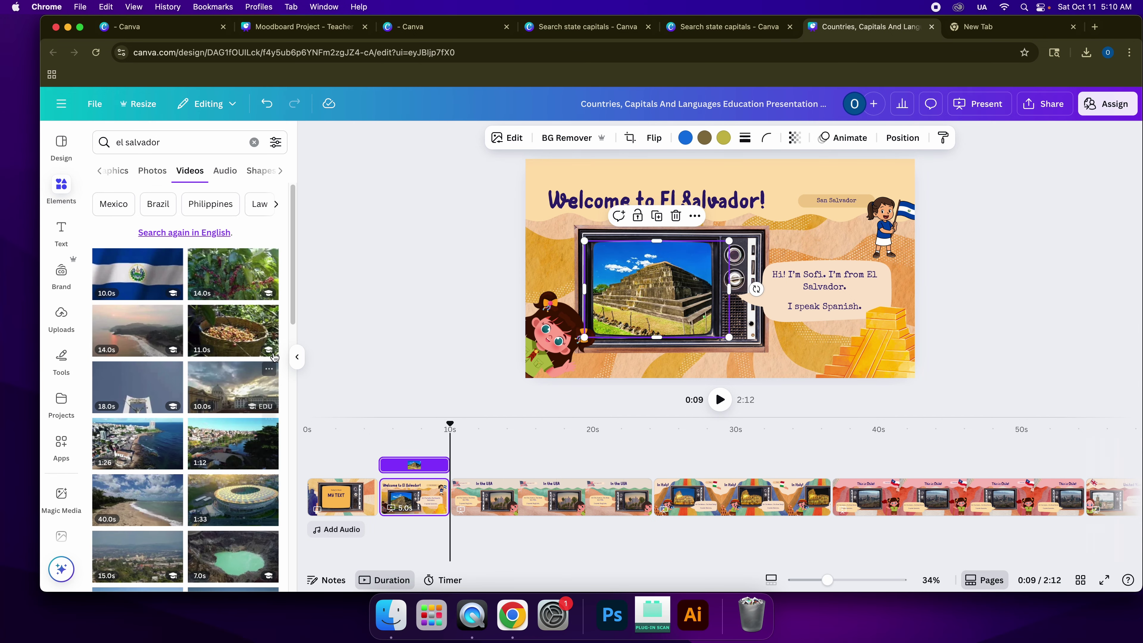
scroll(255, 341, "down", 5)
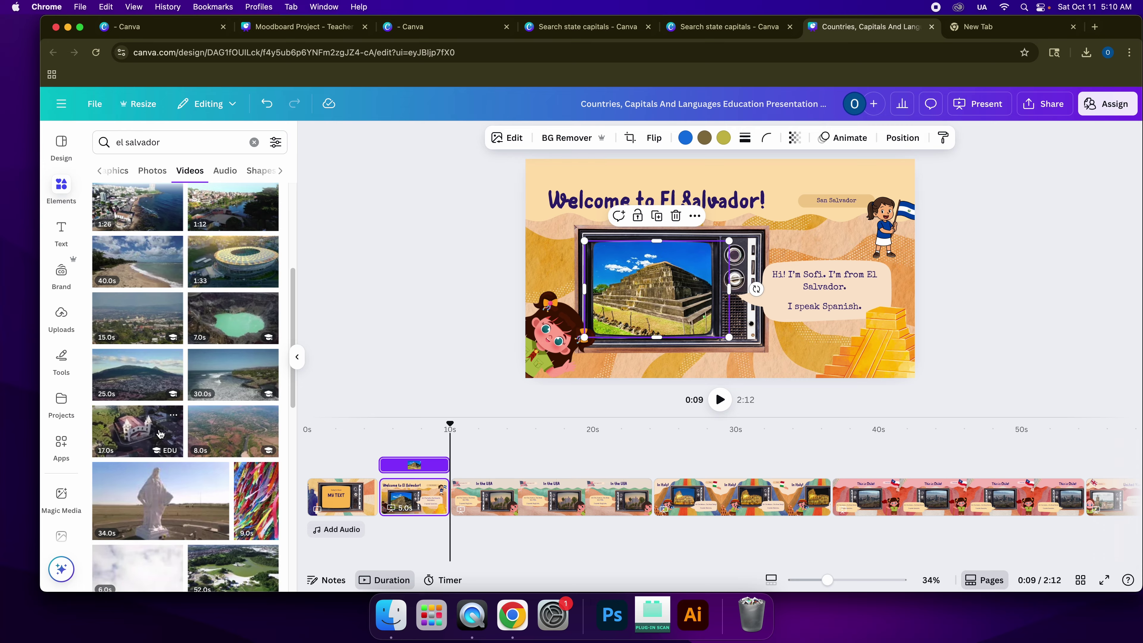
scroll(206, 337, "down", 1)
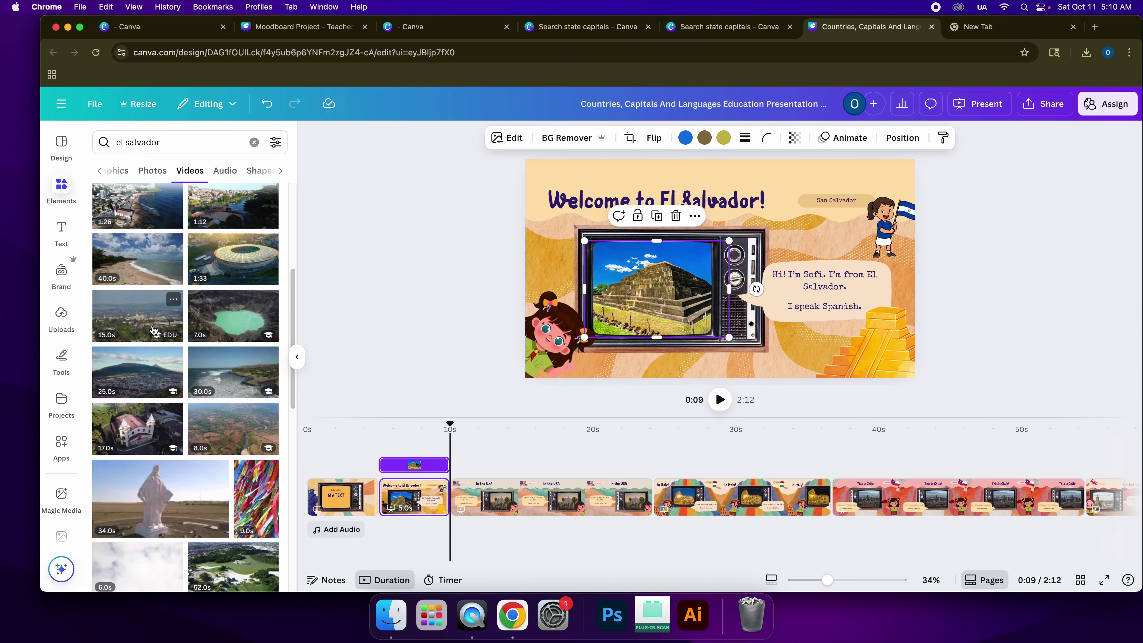
scroll(150, 319, "down", 10)
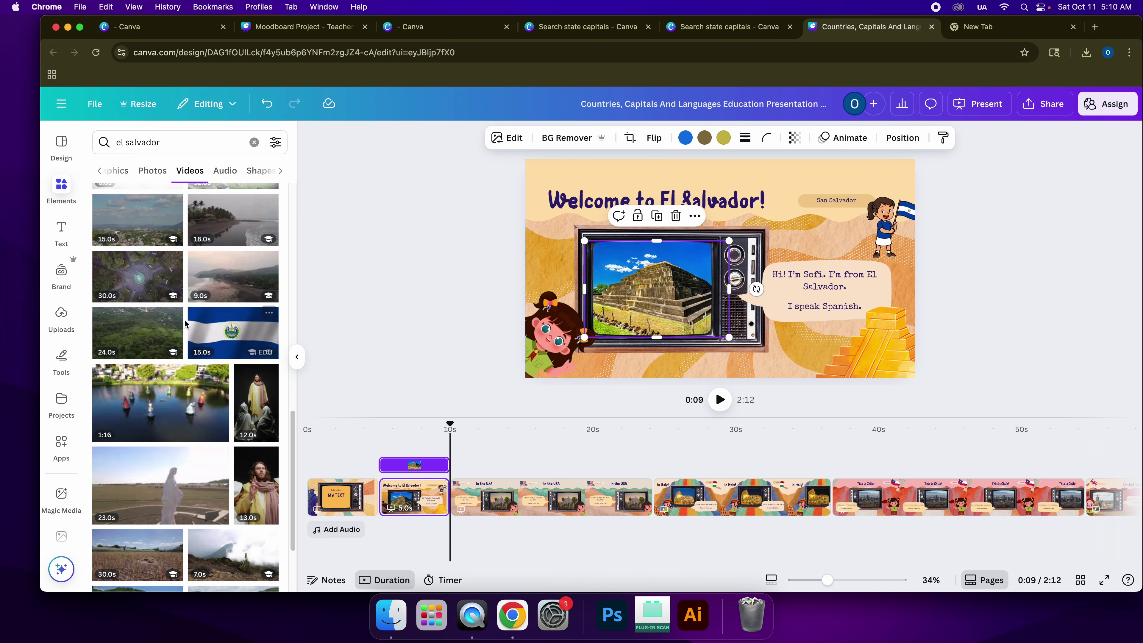
scroll(186, 324, "down", 3)
scroll(185, 324, "down", 5)
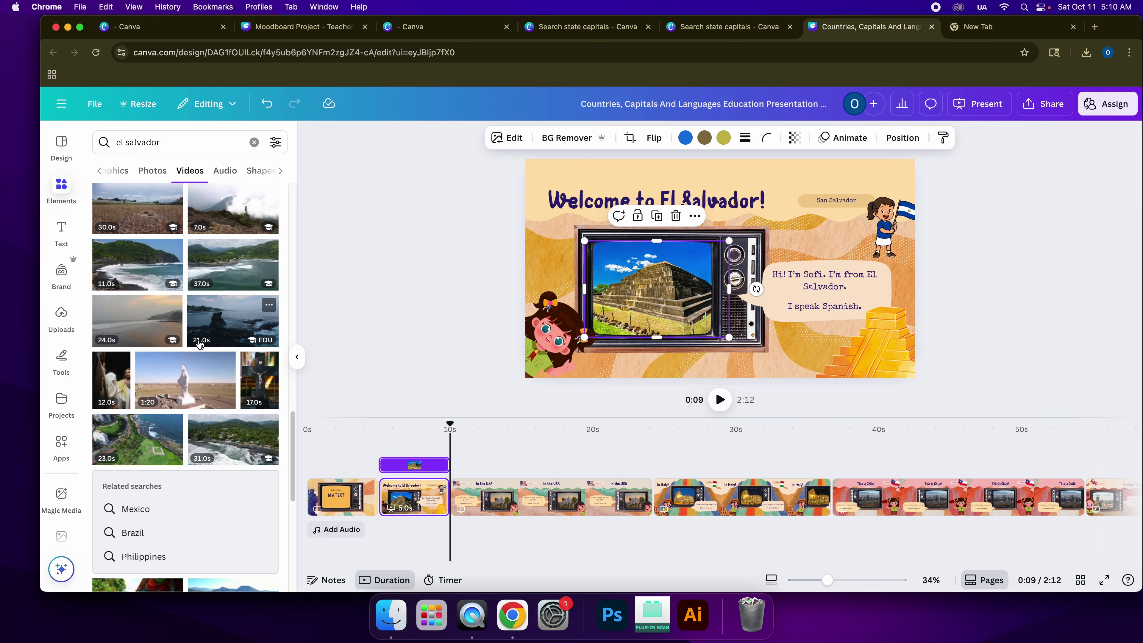
scroll(185, 324, "down", 8)
- Search the videos for "san salvador" and look through the clips for a suitable view of the country
left_click(169, 145)
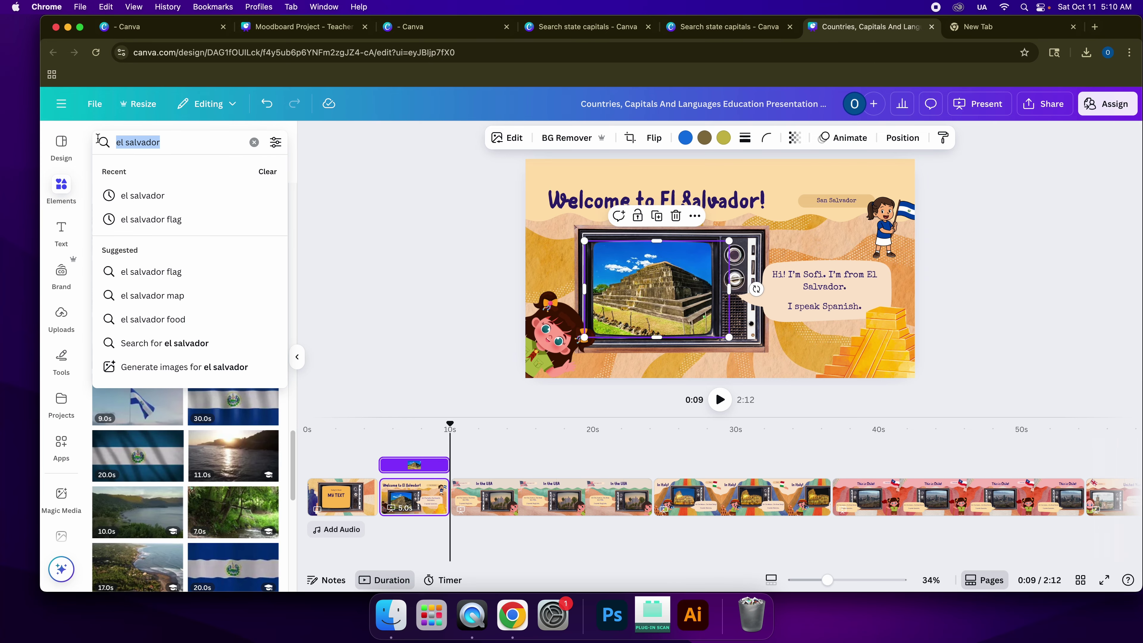
type("san s")
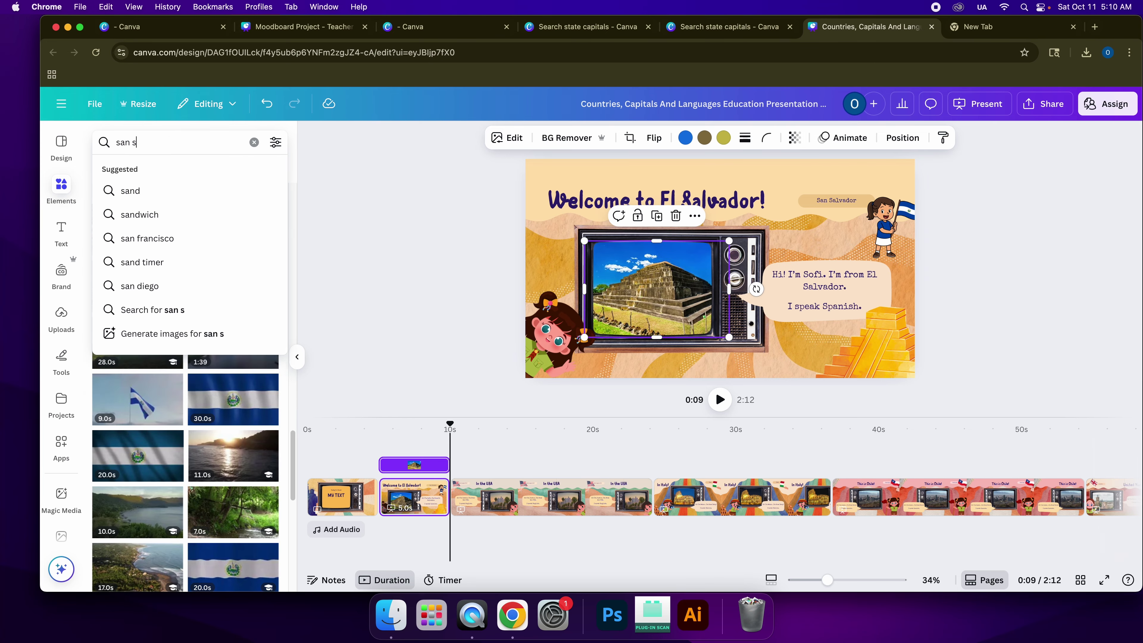
type("alvador")
key("Return")
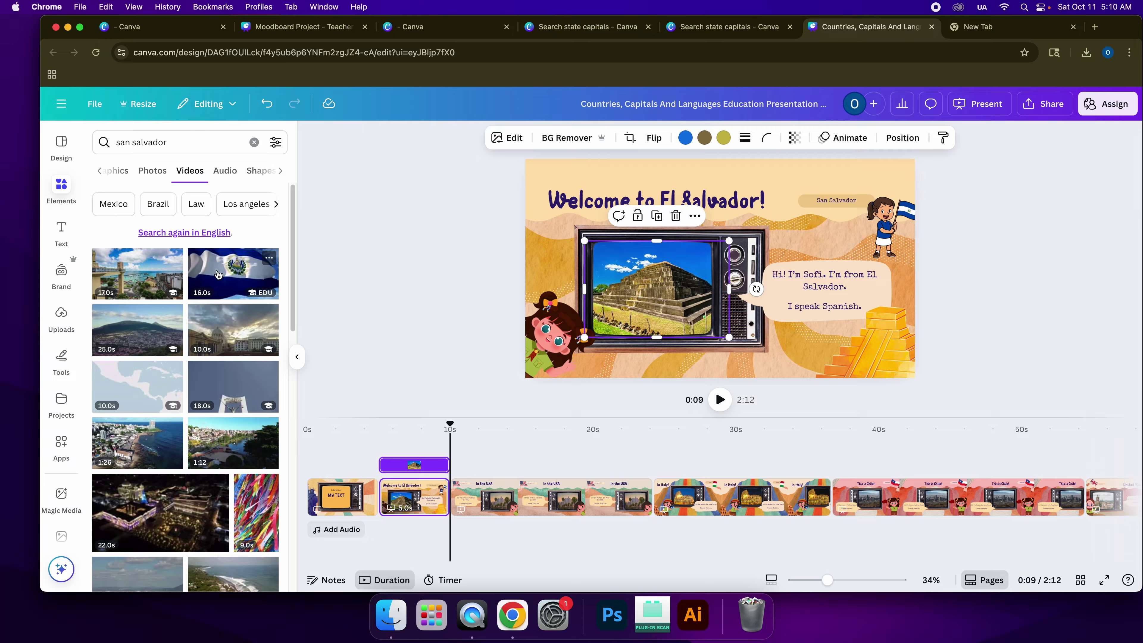
scroll(149, 333, "down", 1)
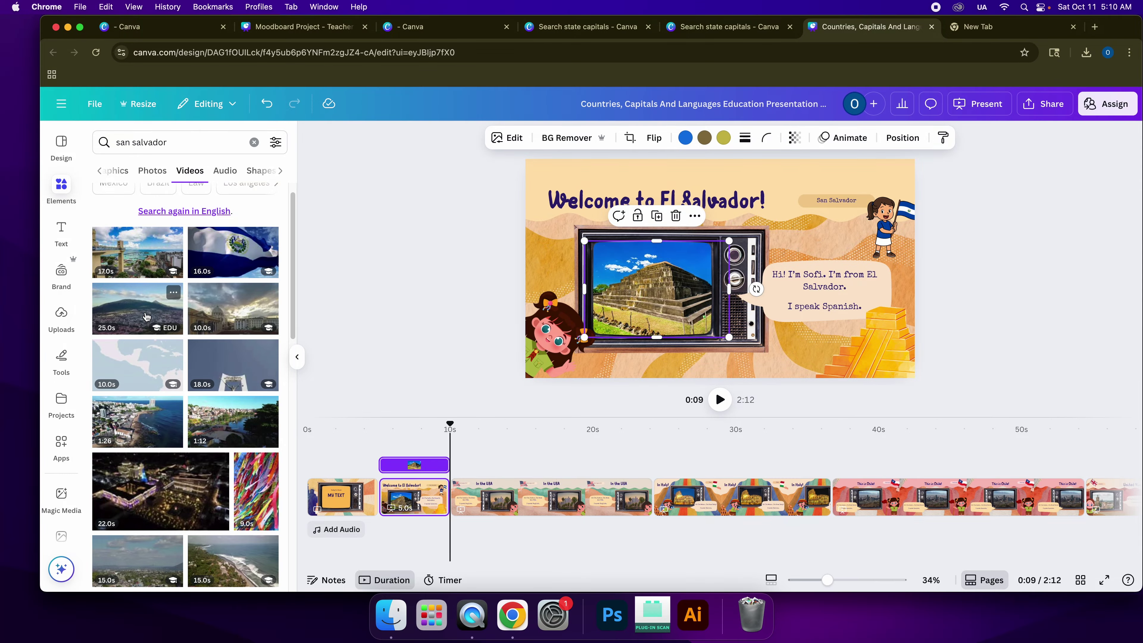
scroll(146, 316, "down", 5)
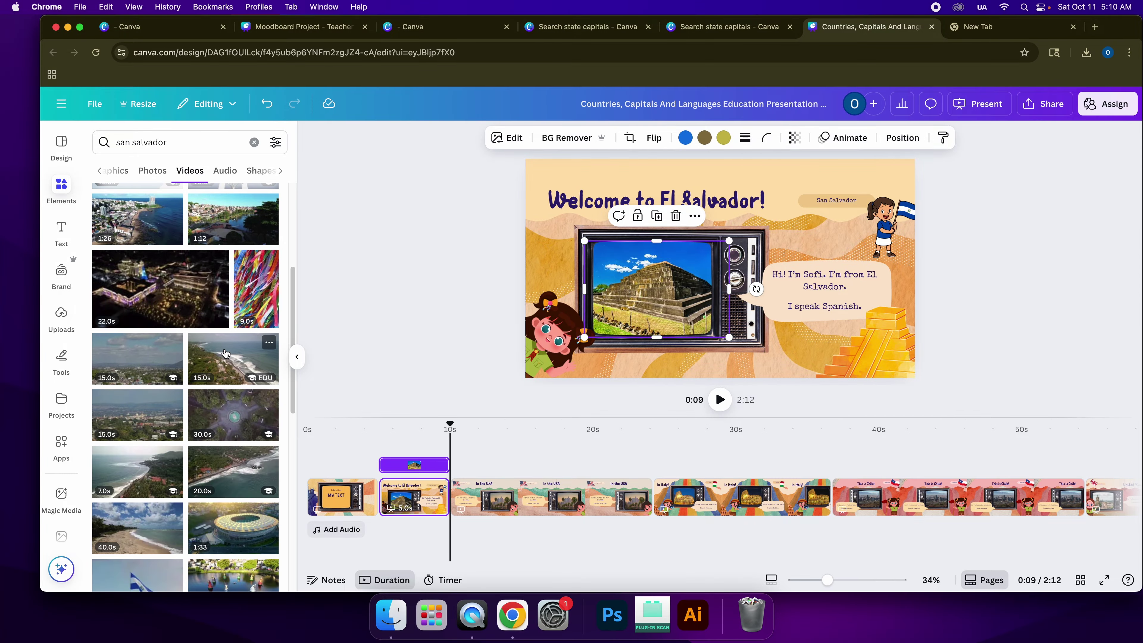
scroll(229, 359, "down", 5)
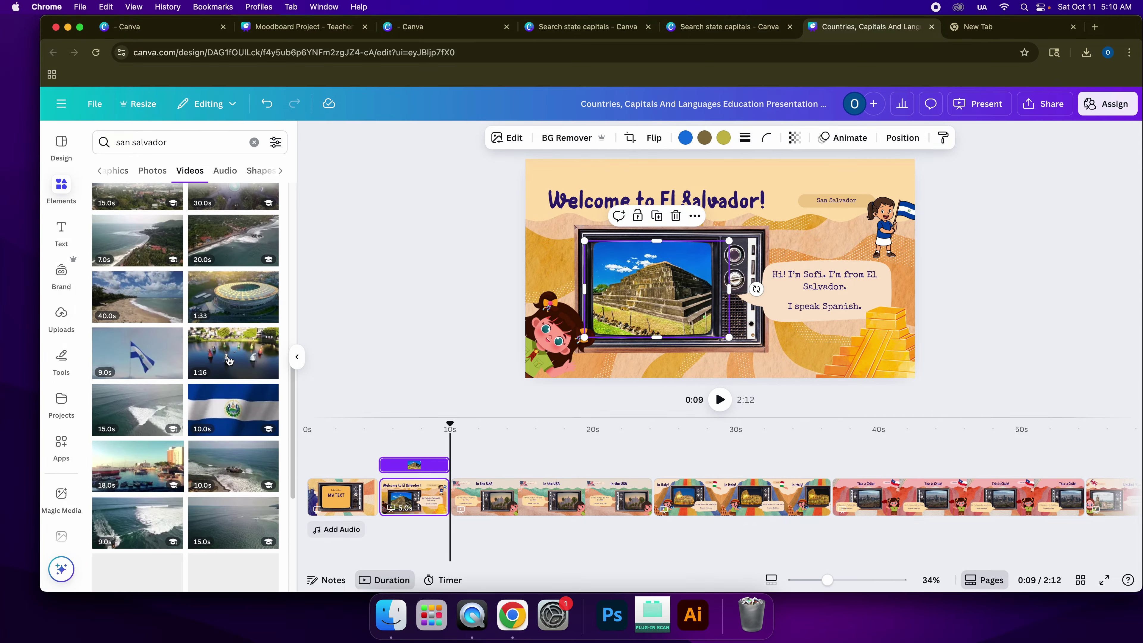
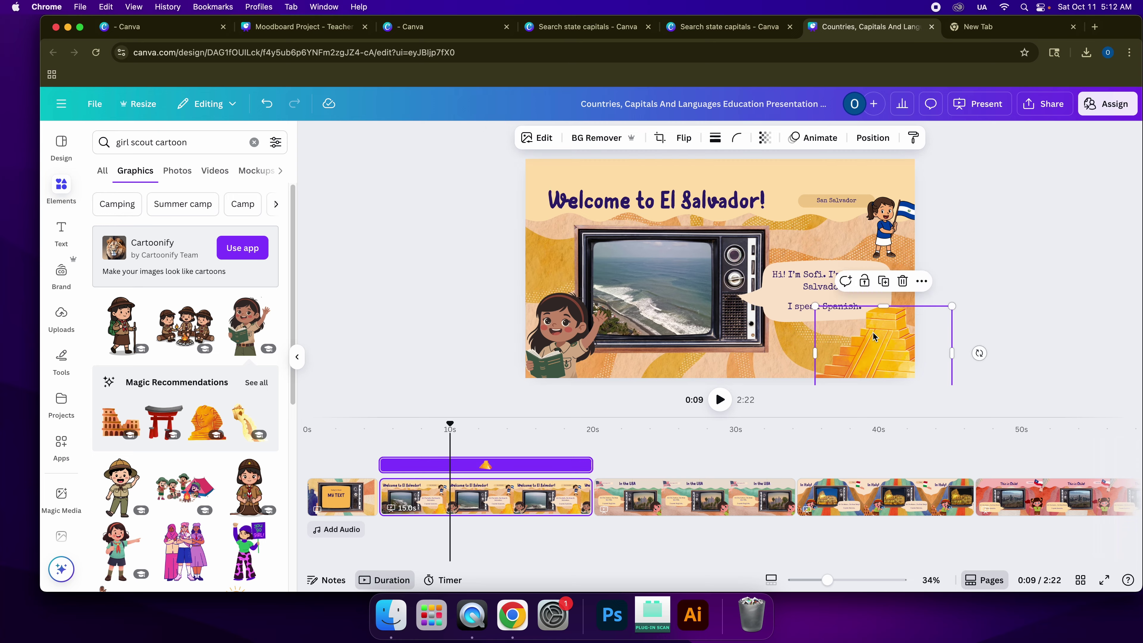
- Delete the yellow pyramid graphic from the slide and show all graphics matching "palm tree"
mouse_move(864, 334)
left_mouse_down()
mouse_move(845, 314)
mouse_move(854, 326)
left_mouse_up()
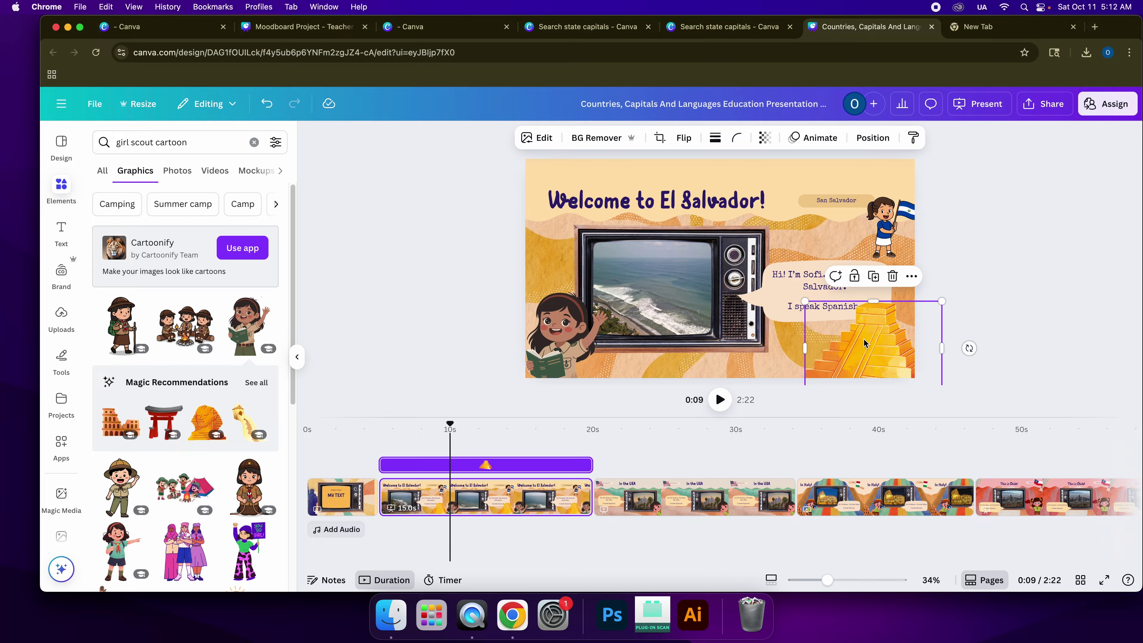
key("Delete")
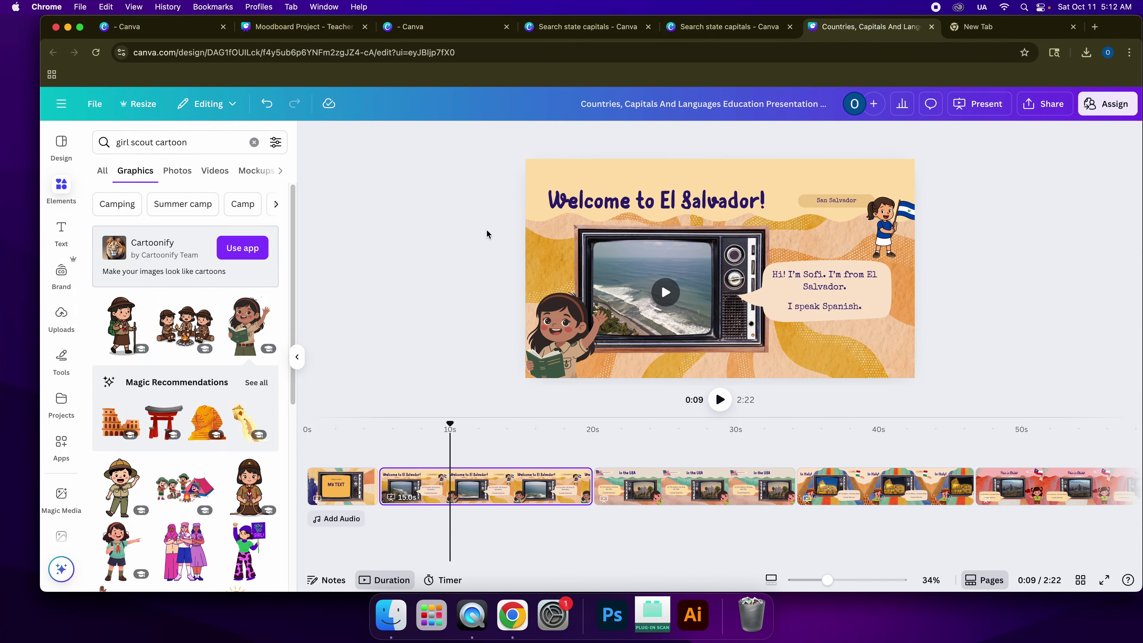
left_click(52, 189)
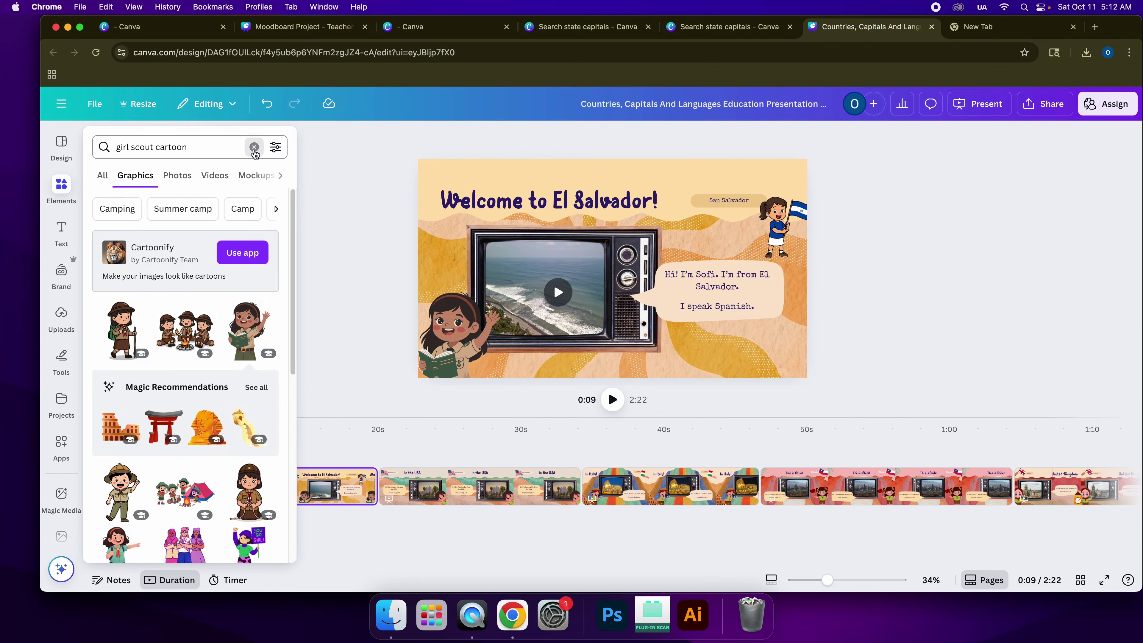
left_click(254, 145)
type("palm")
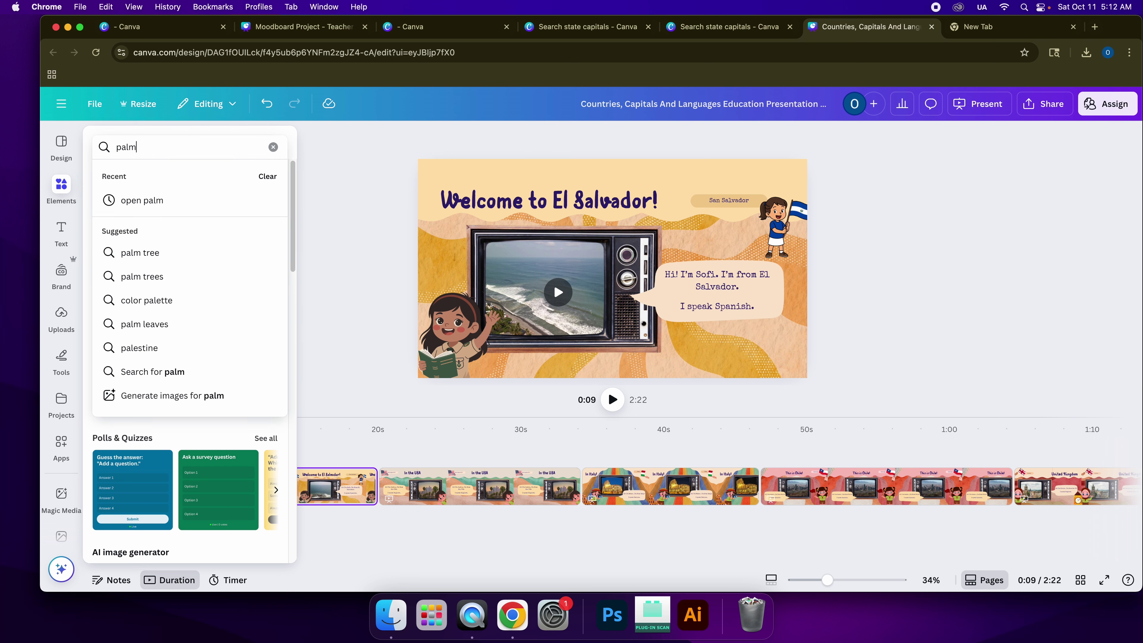
type(" tree")
key("Return")
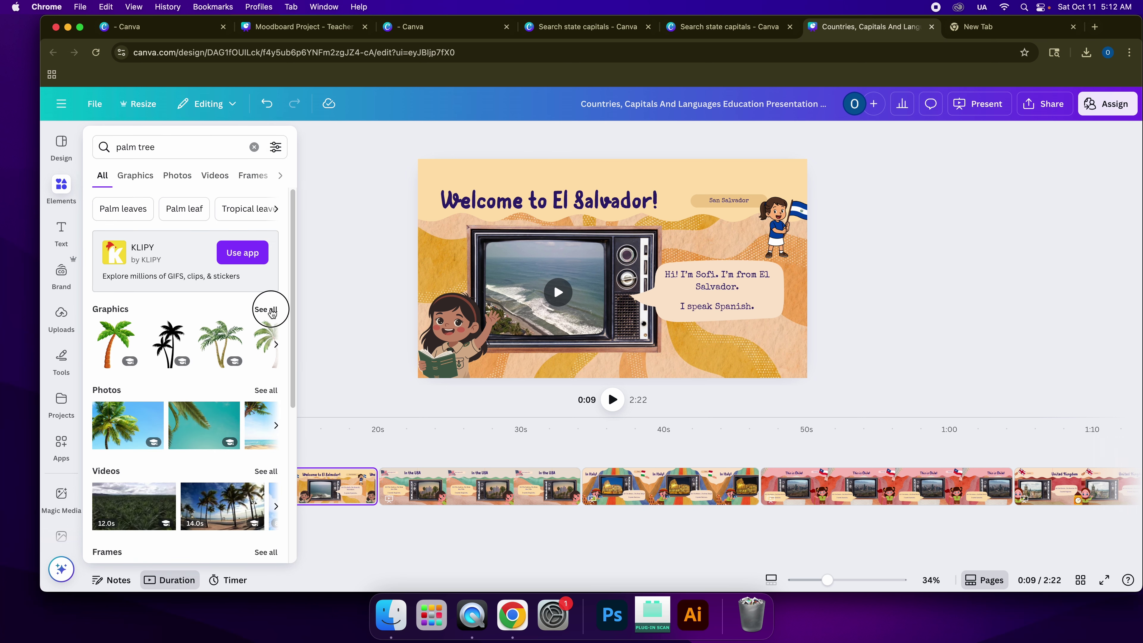
left_click(268, 309)
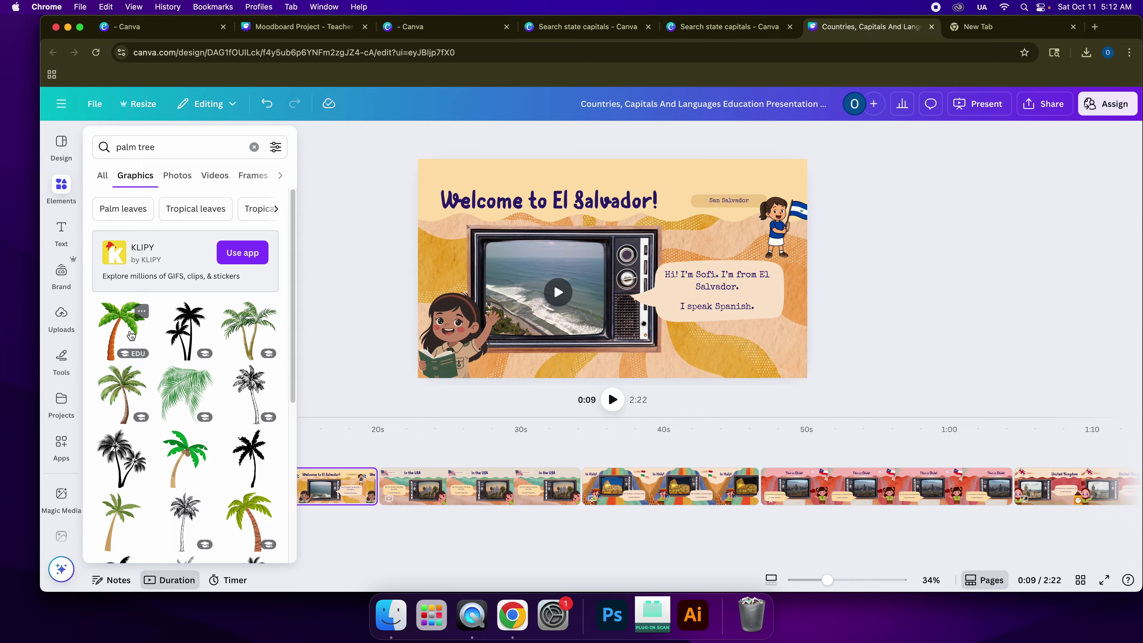
- Add the green palm tree with the orange trunk, resize it and place it in the slide's lower-right corner
left_click(132, 335)
left_click_drag(612, 243, 786, 351)
left_click_drag(856, 289, 785, 334)
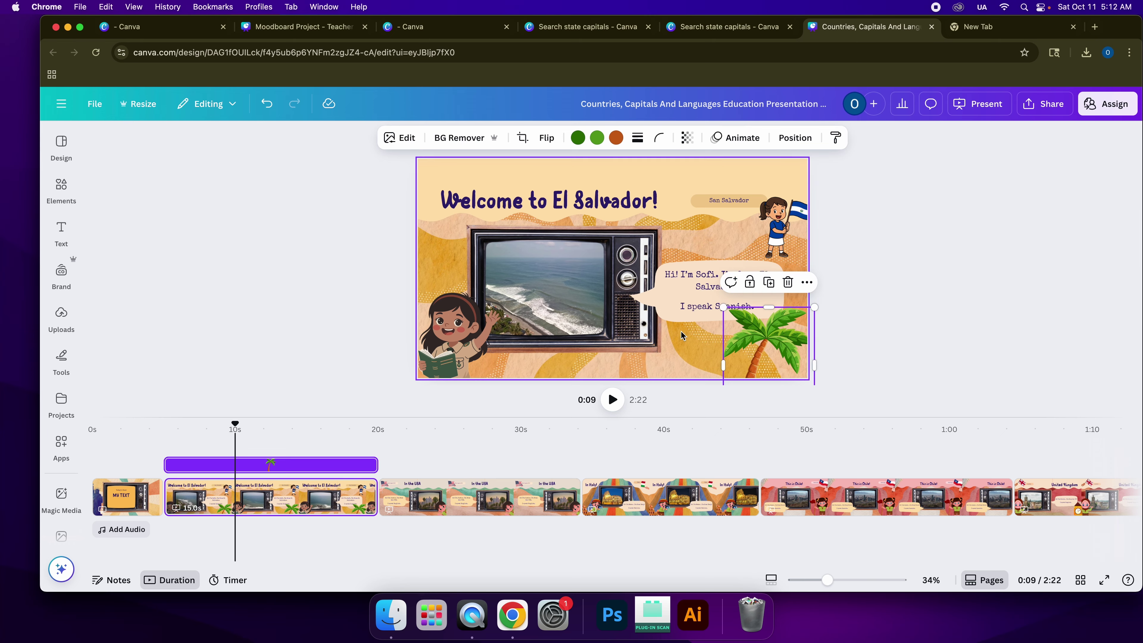
- Enlarge the "Welcome to El Salvador!" title to font size 115 and move it up to the slide's upper edge
left_click(549, 199)
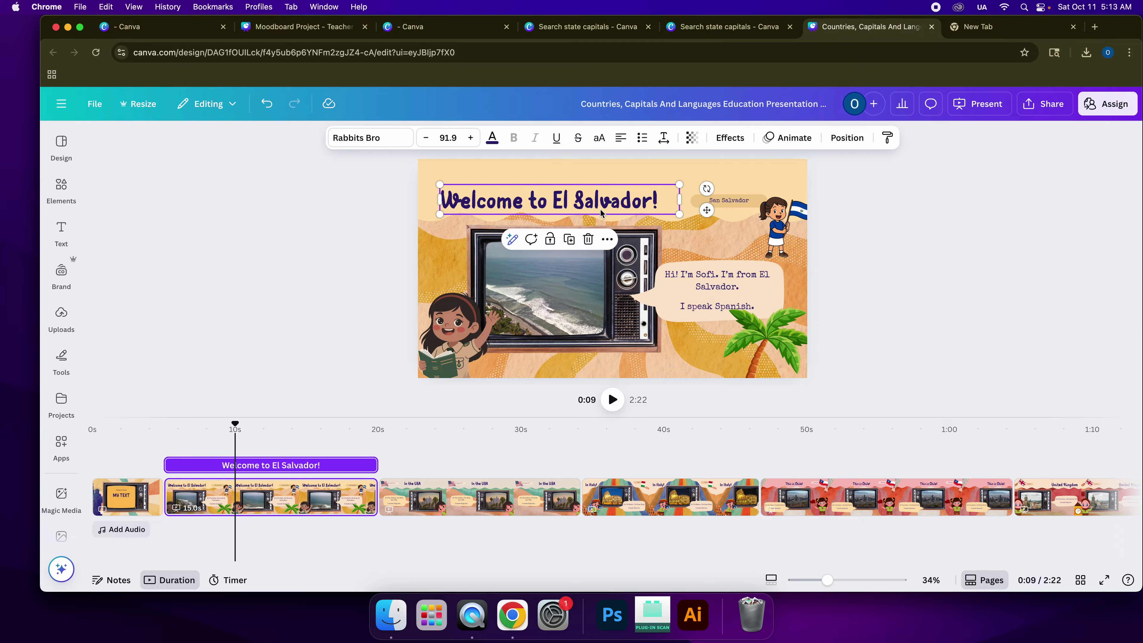
left_click_drag(690, 186, 667, 175)
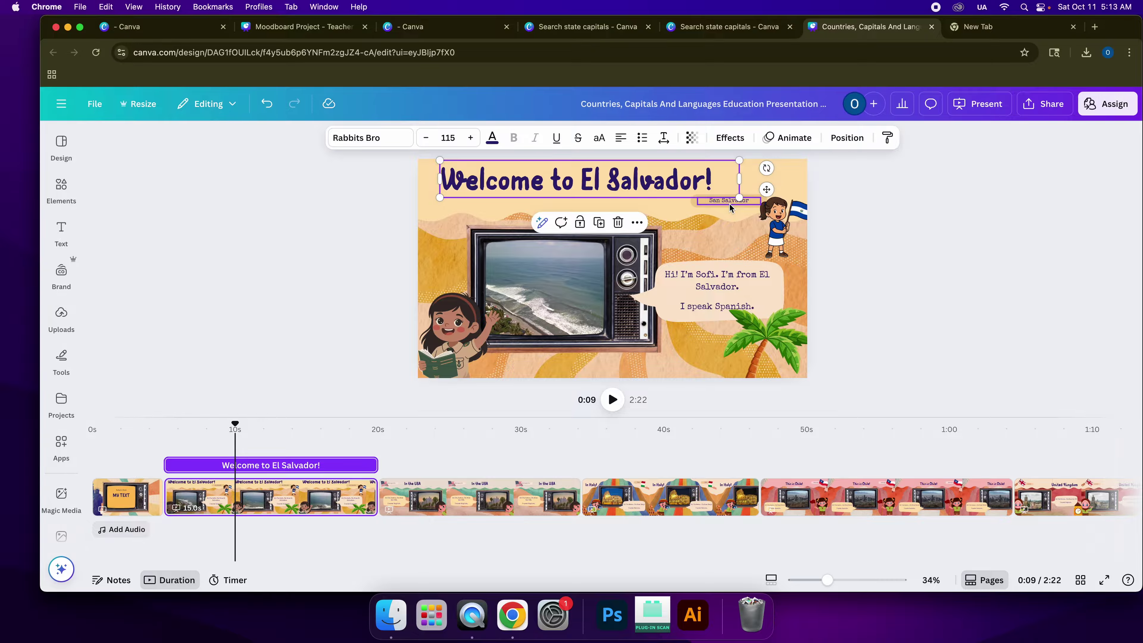
- View the design's sharing options, close them and return to the Canva home page
left_click(1040, 111)
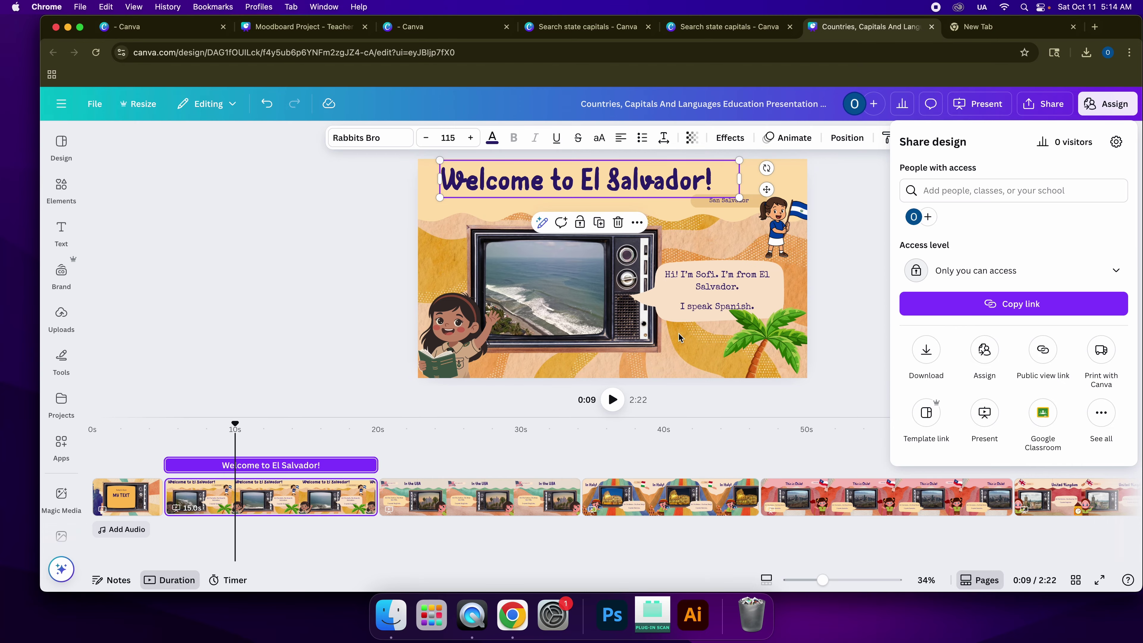
left_click(62, 104)
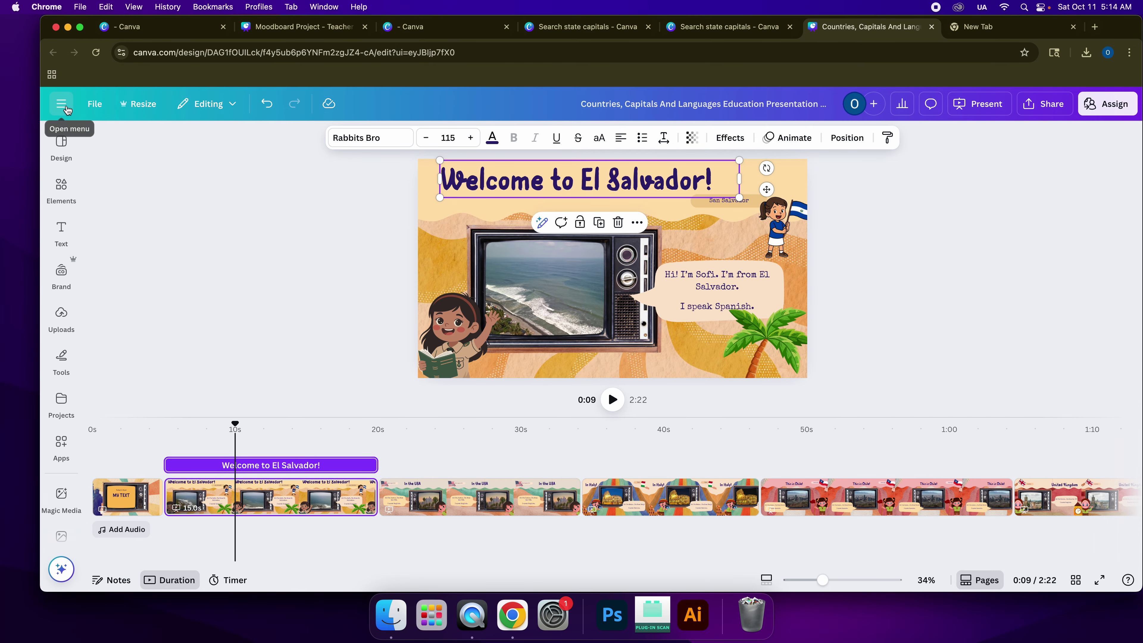
left_click(131, 112)
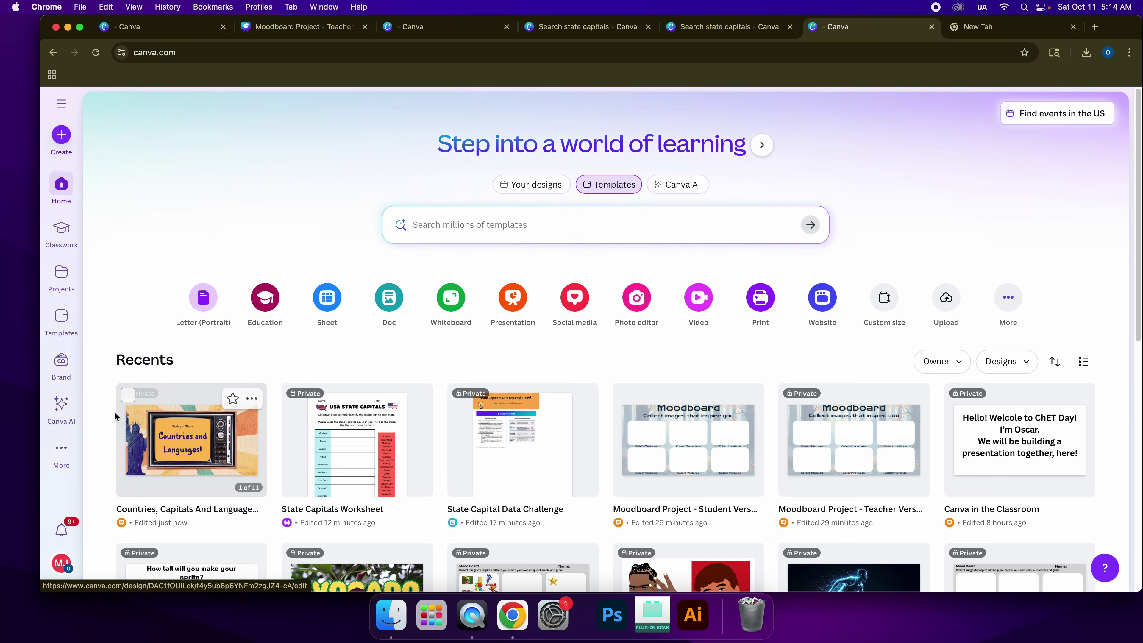
- Start a new Canva Code creation and look through its example ideas
left_click(61, 447)
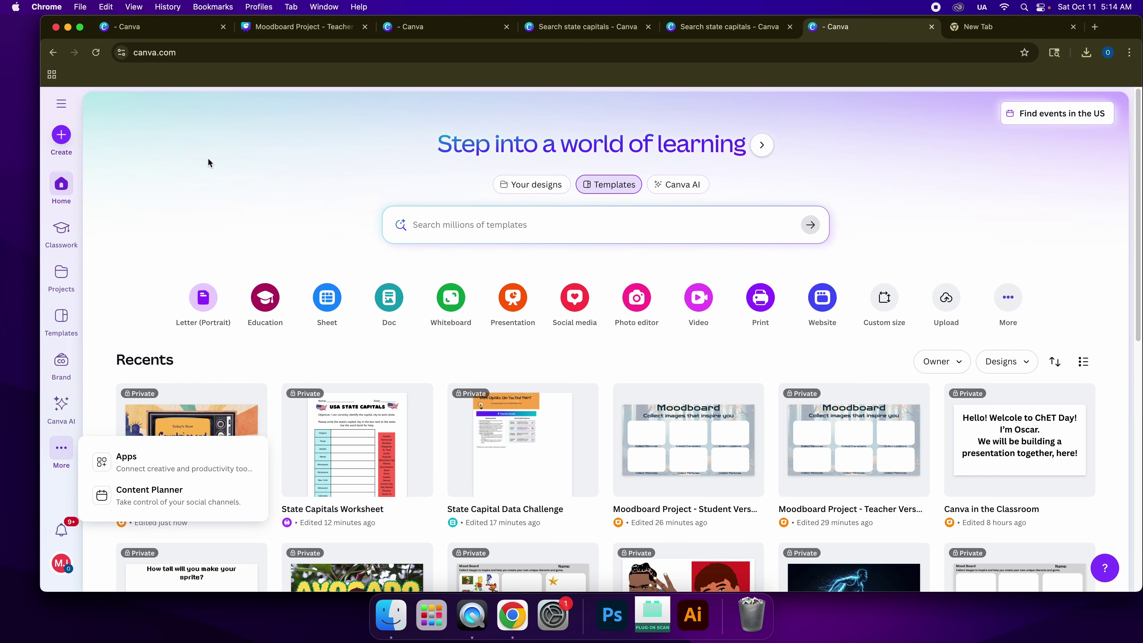
left_click(65, 139)
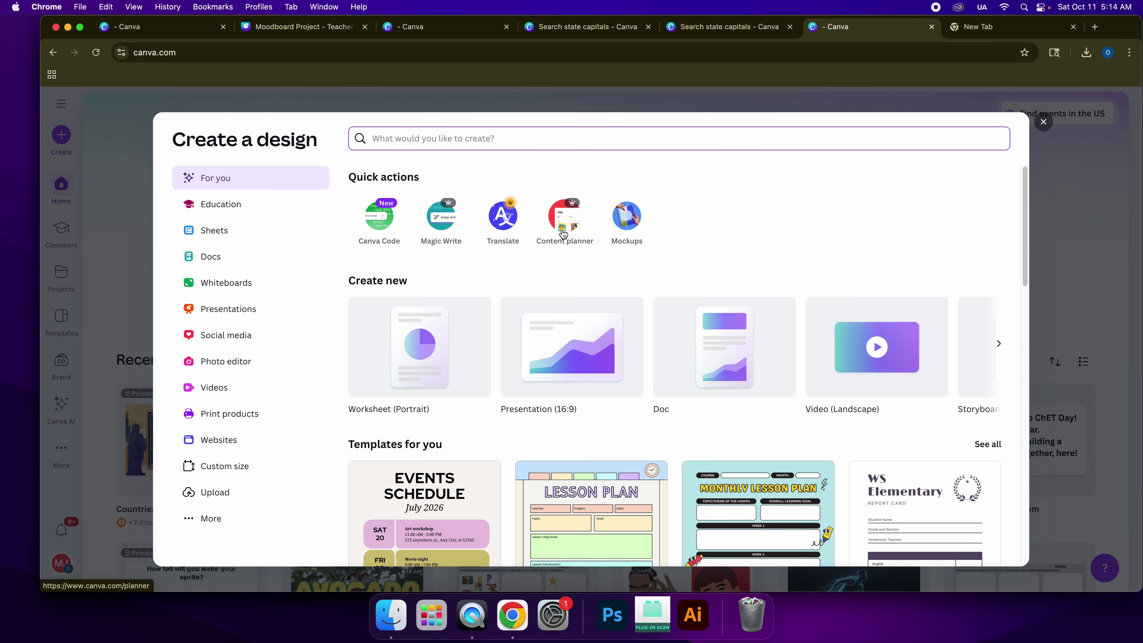
left_click(381, 221)
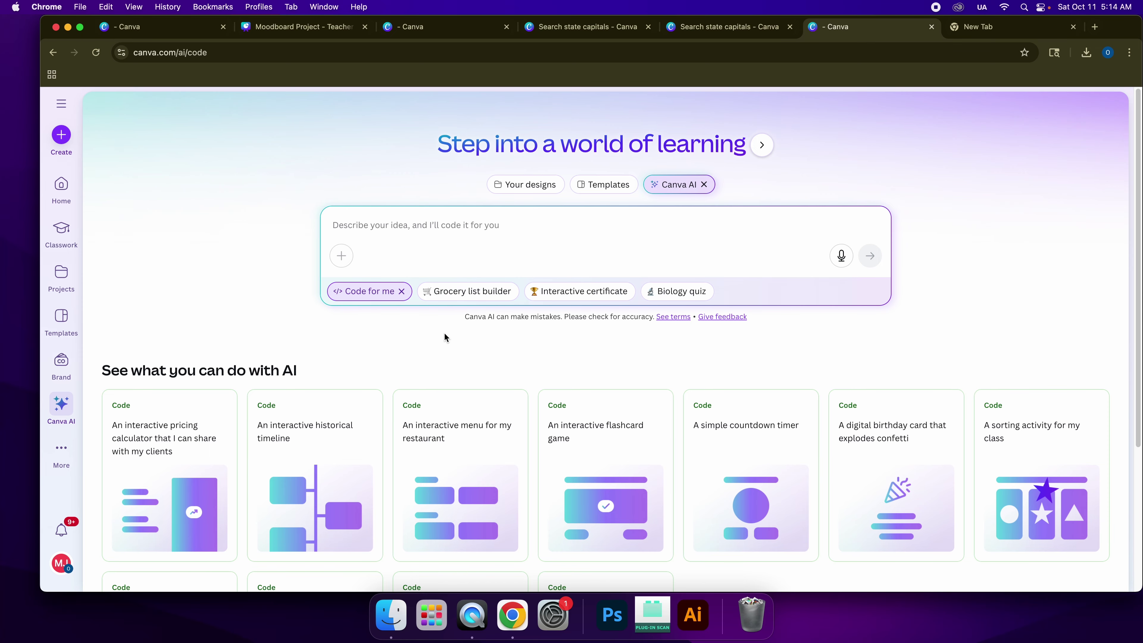
scroll(447, 355, "down", 5)
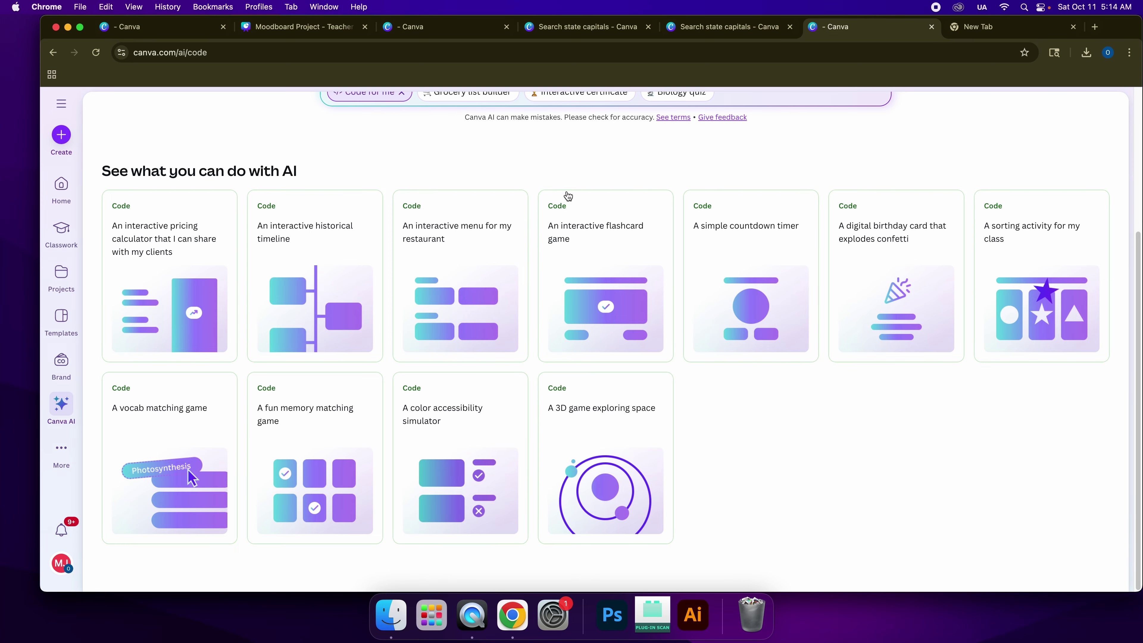
scroll(580, 208, "up", 5)
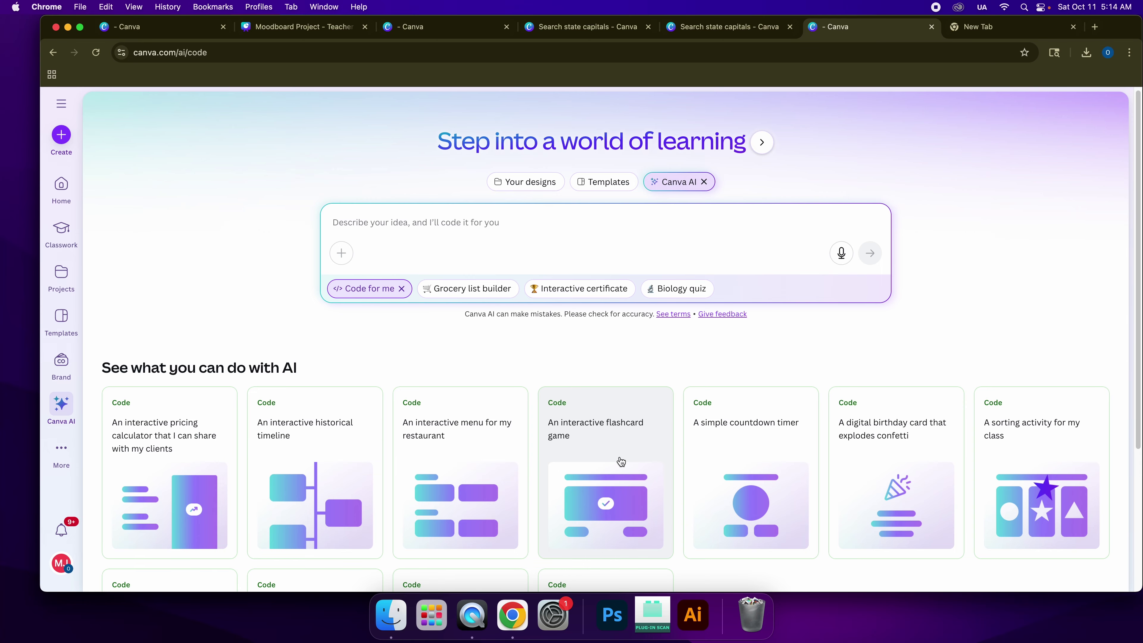
- Use the interactive flashcard game example, rewrite its prompt as "Create an interactive flashcard game for United States State Capitals" and generate it
left_click(599, 431)
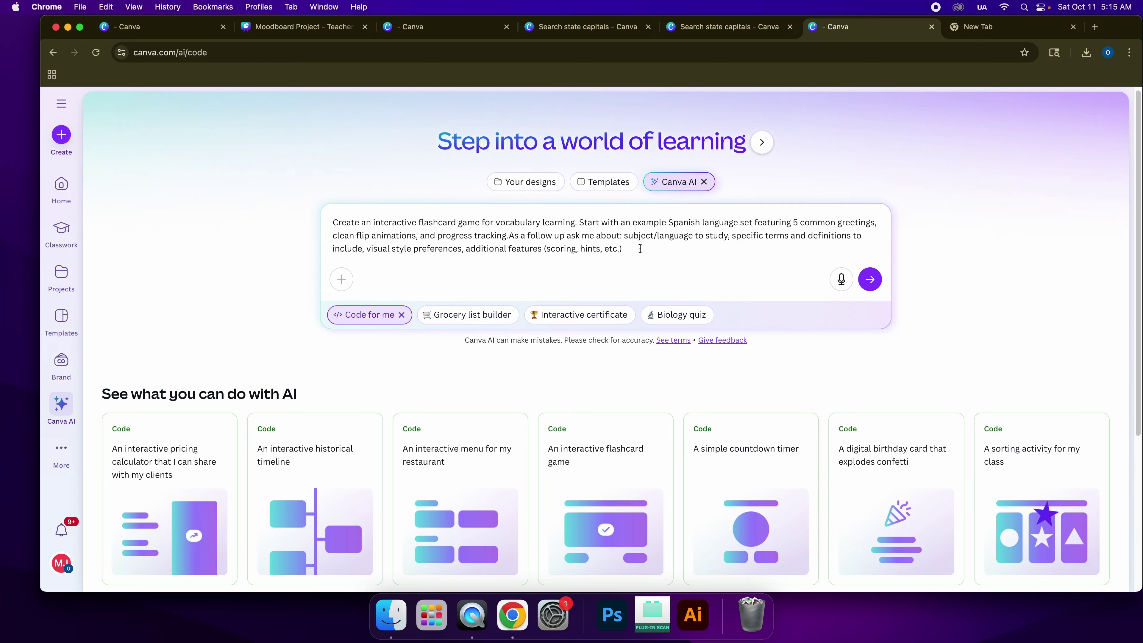
left_click_drag(639, 248, 499, 224)
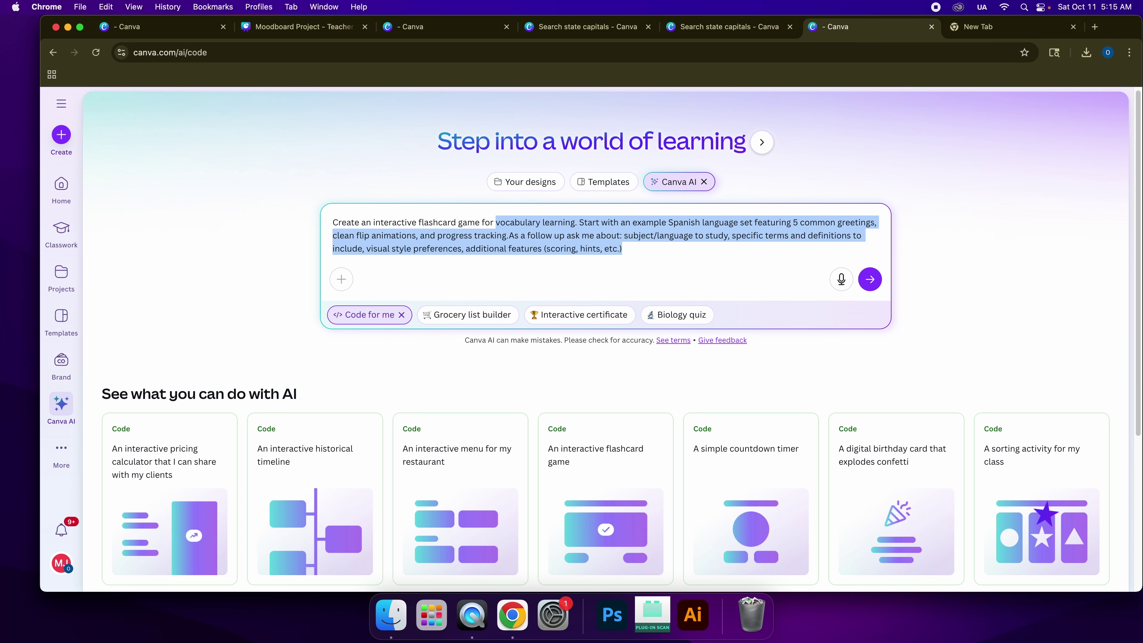
type("Unites")
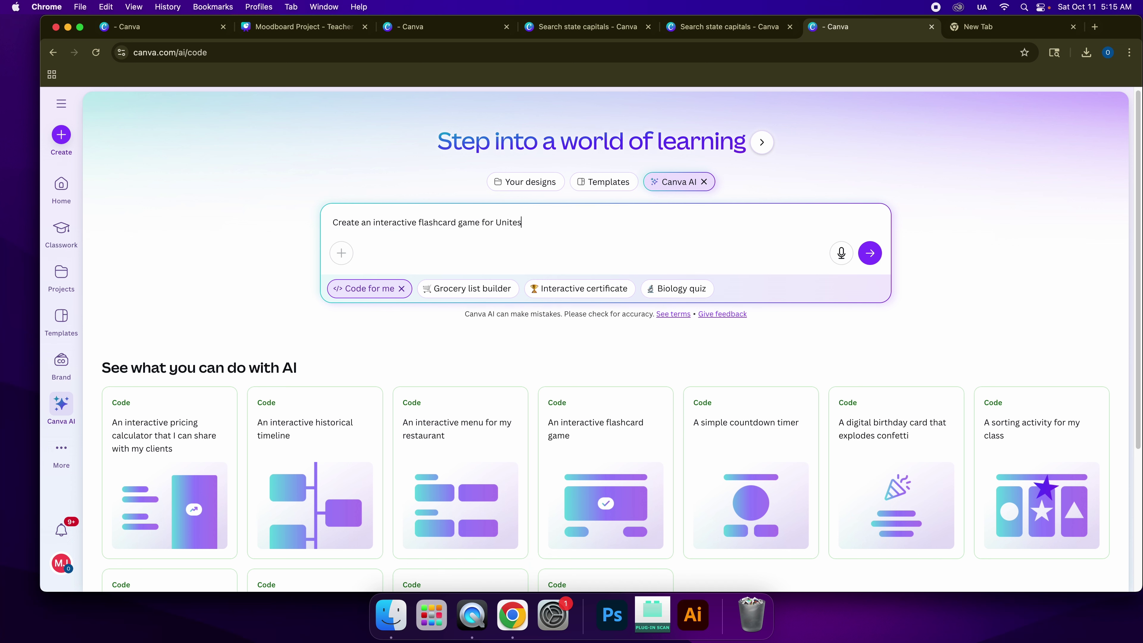
type(" States State Capitals")
left_click(870, 253)
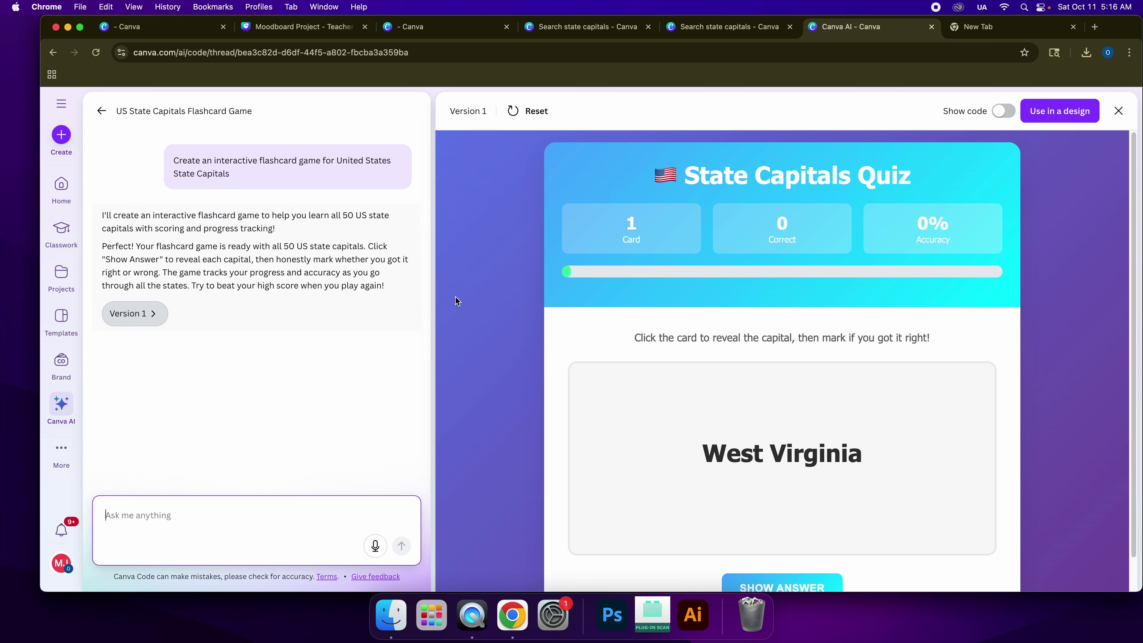
- Test the generated quiz by revealing West Virginia's capital, marking it as answered right and advancing to the following card
scroll(909, 384, "down", 2)
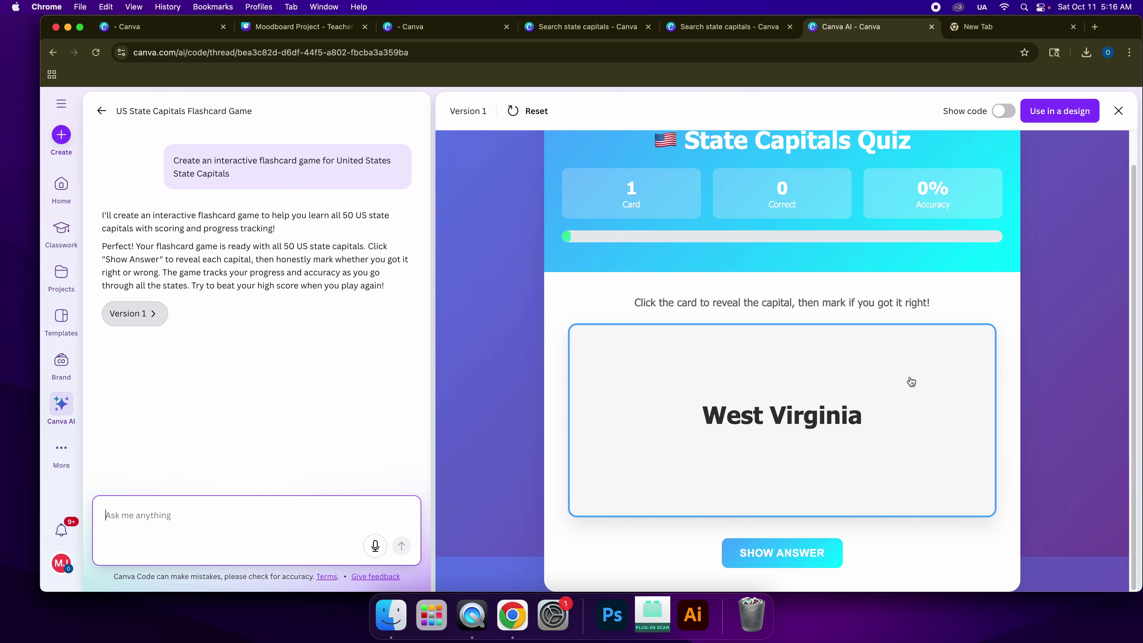
scroll(911, 380, "up", 2)
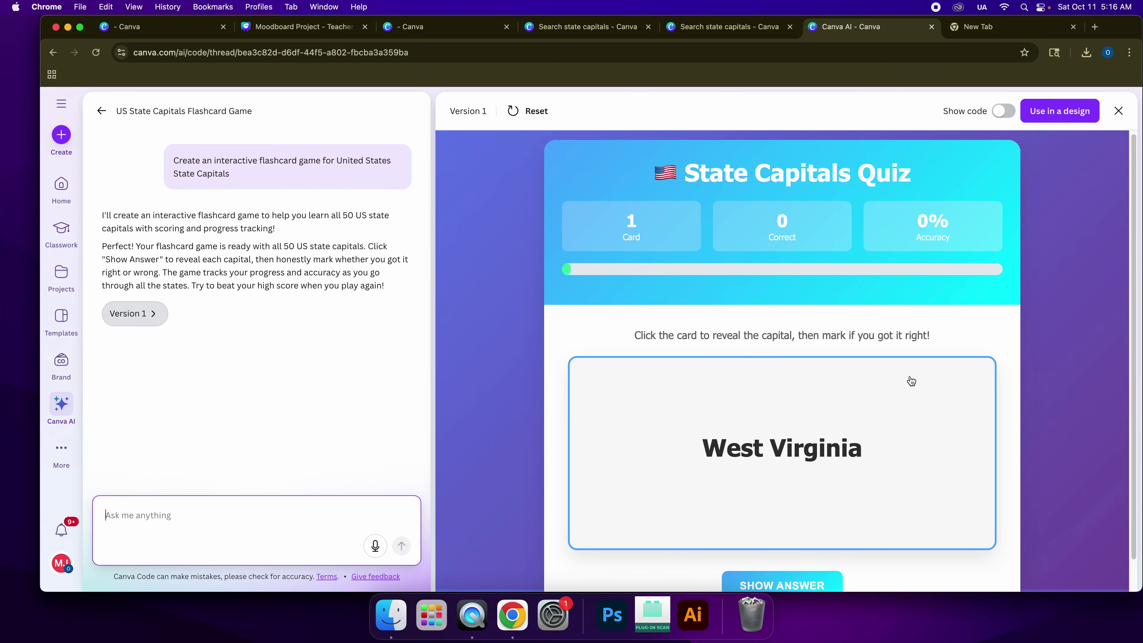
scroll(908, 378, "down", 2)
left_click(833, 400)
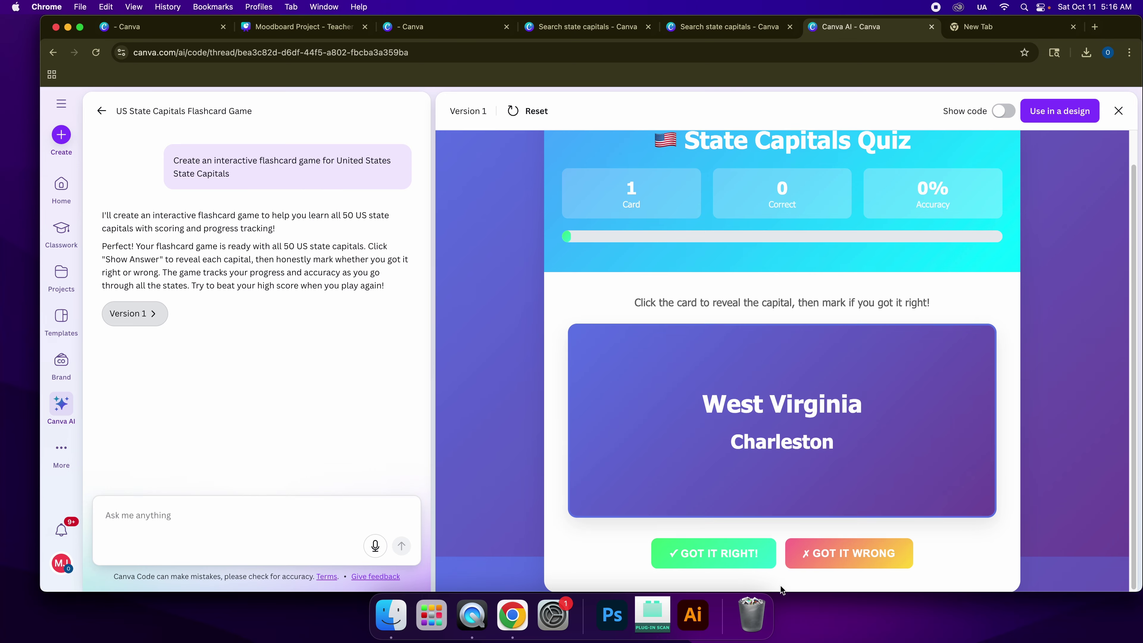
left_click(748, 560)
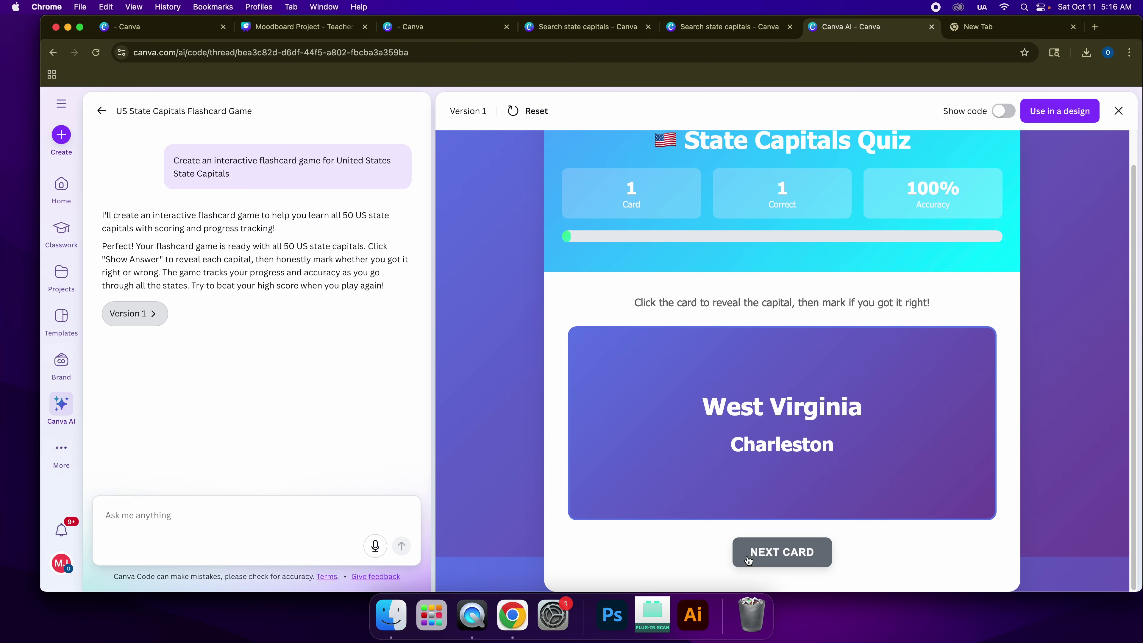
left_click(809, 564)
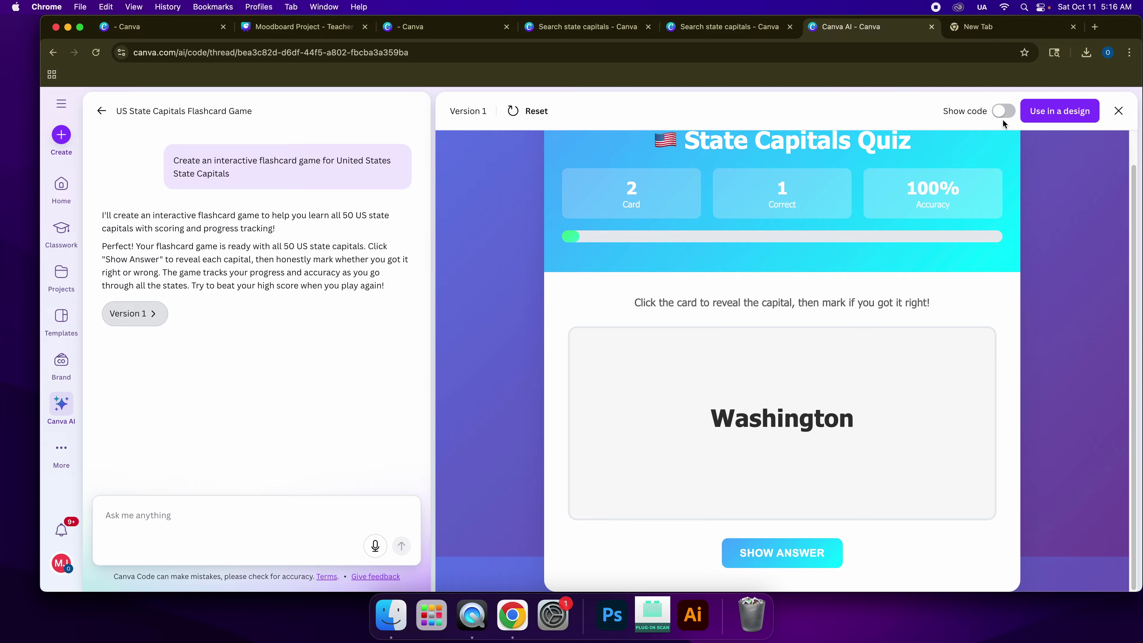
- Use the flashcard game in a website design and stretch the embedded quiz down past the page's lower edge
left_click(1043, 113)
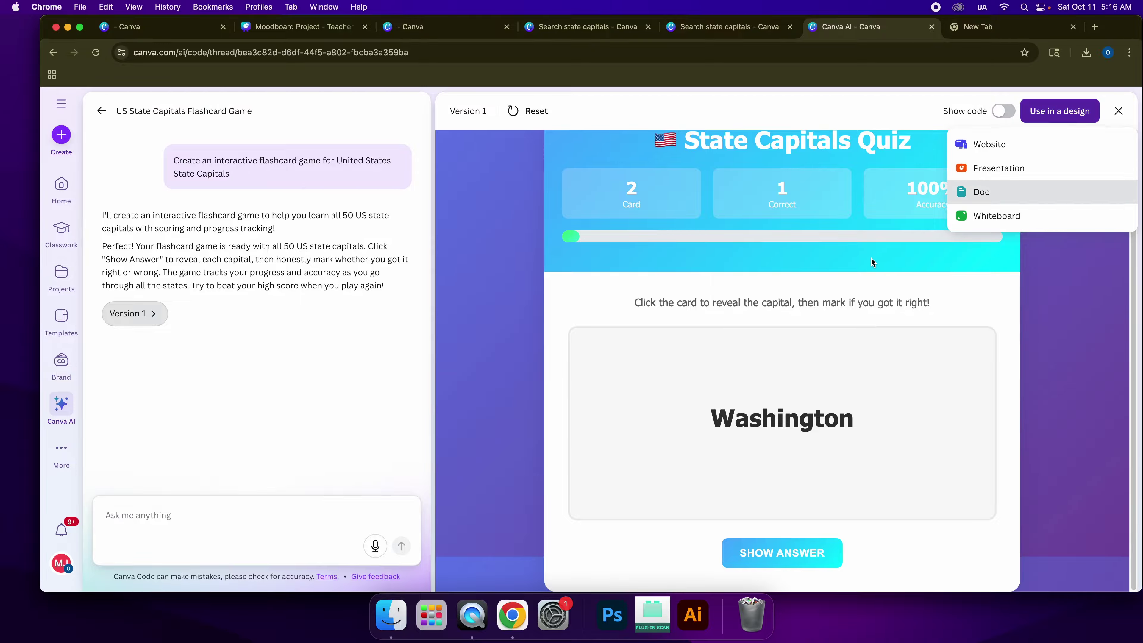
left_click(989, 145)
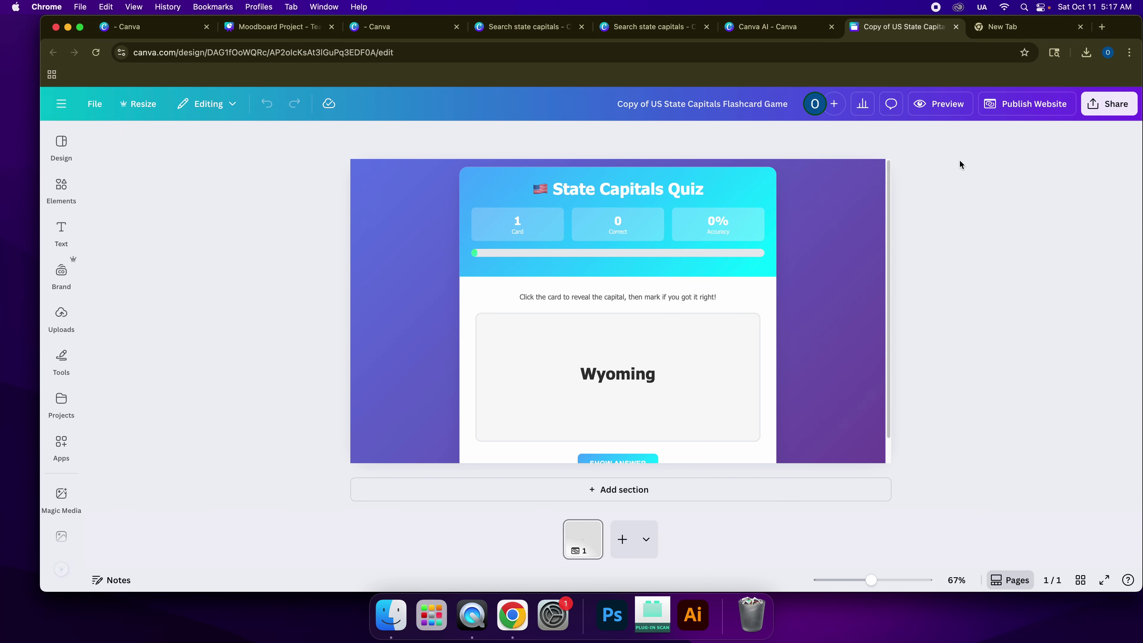
left_click(628, 385)
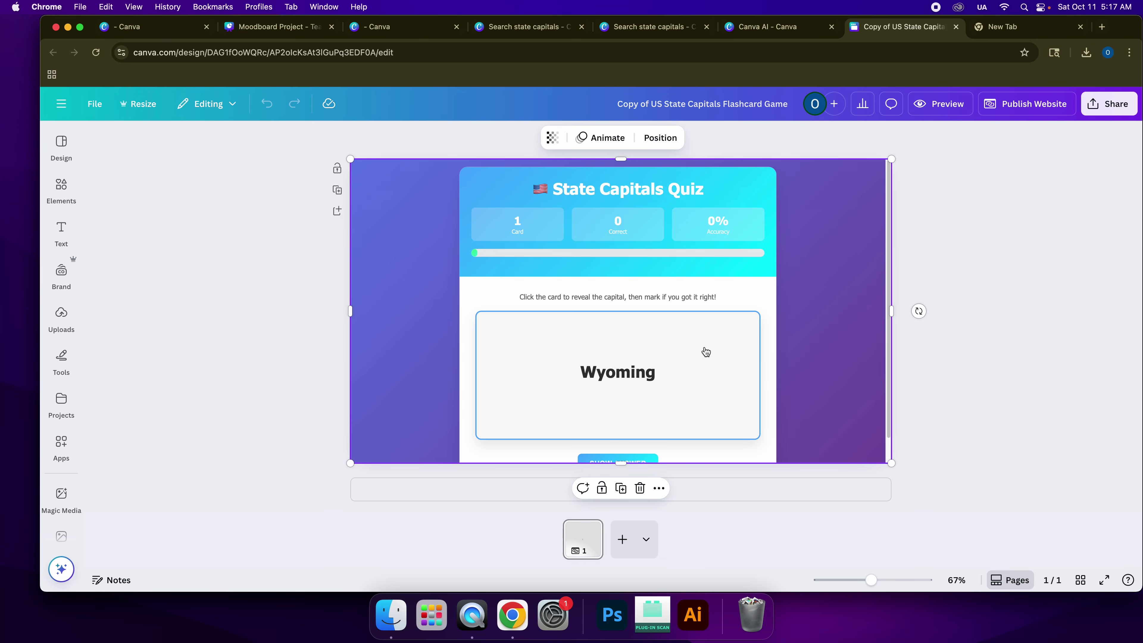
left_click_drag(741, 462, 745, 520)
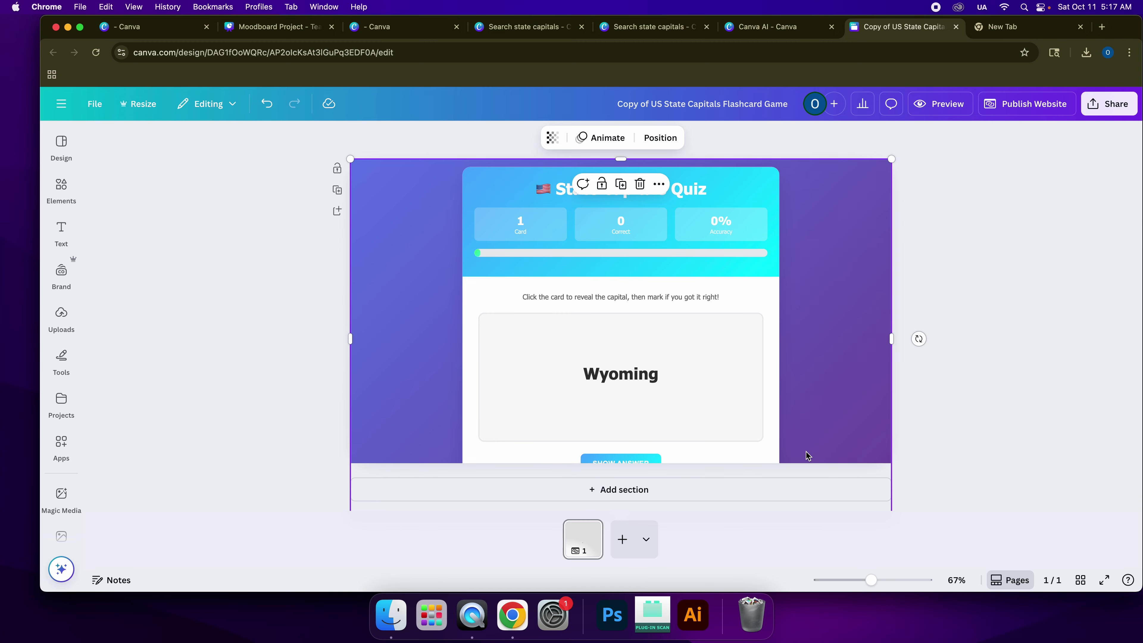
- Reveal the capital on the Wyoming card and view the options for page 1
left_click(651, 399)
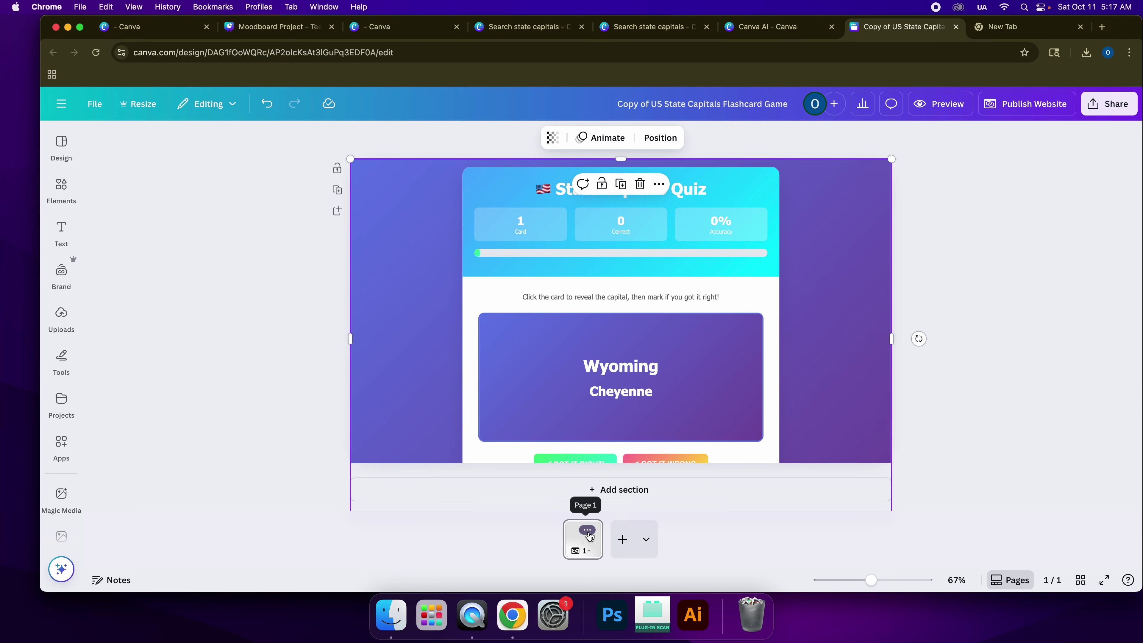
left_click(587, 531)
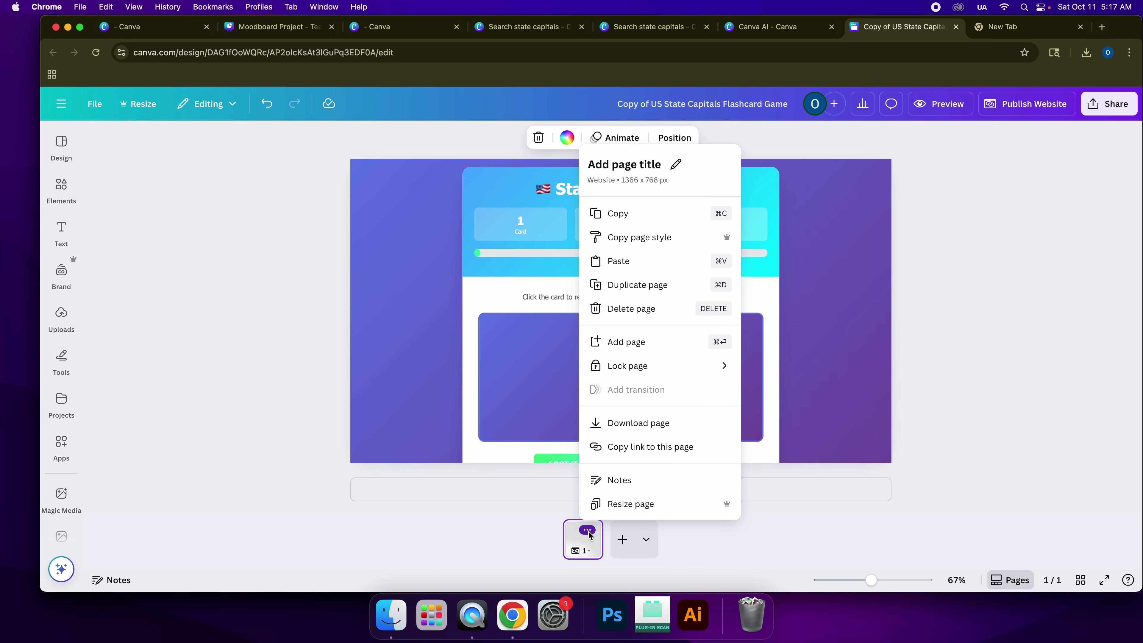
left_click(906, 521)
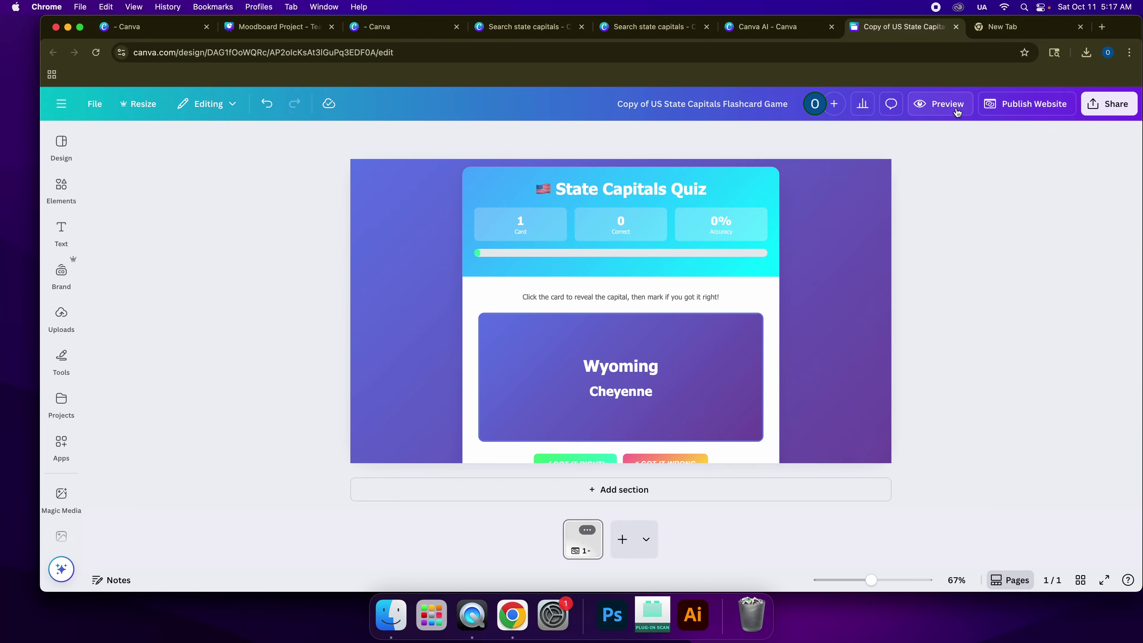
- Preview the website on desktop, look over the whole quiz and close the preview
left_click(944, 107)
scroll(872, 316, "down", 3)
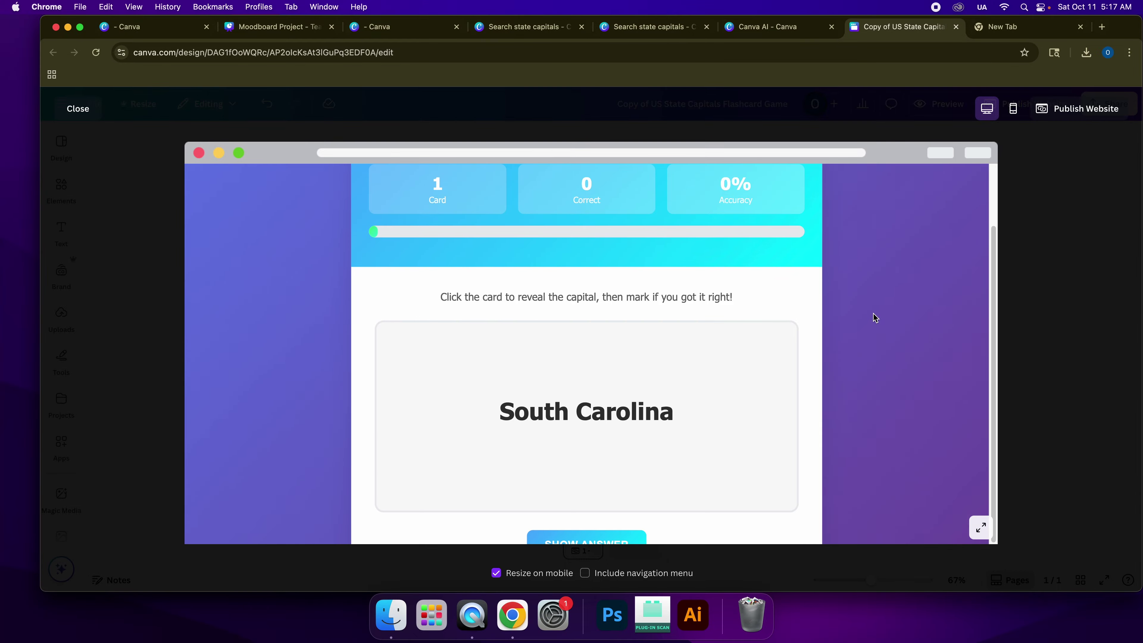
scroll(875, 315, "up", 3)
scroll(877, 311, "down", 3)
scroll(765, 315, "up", 3)
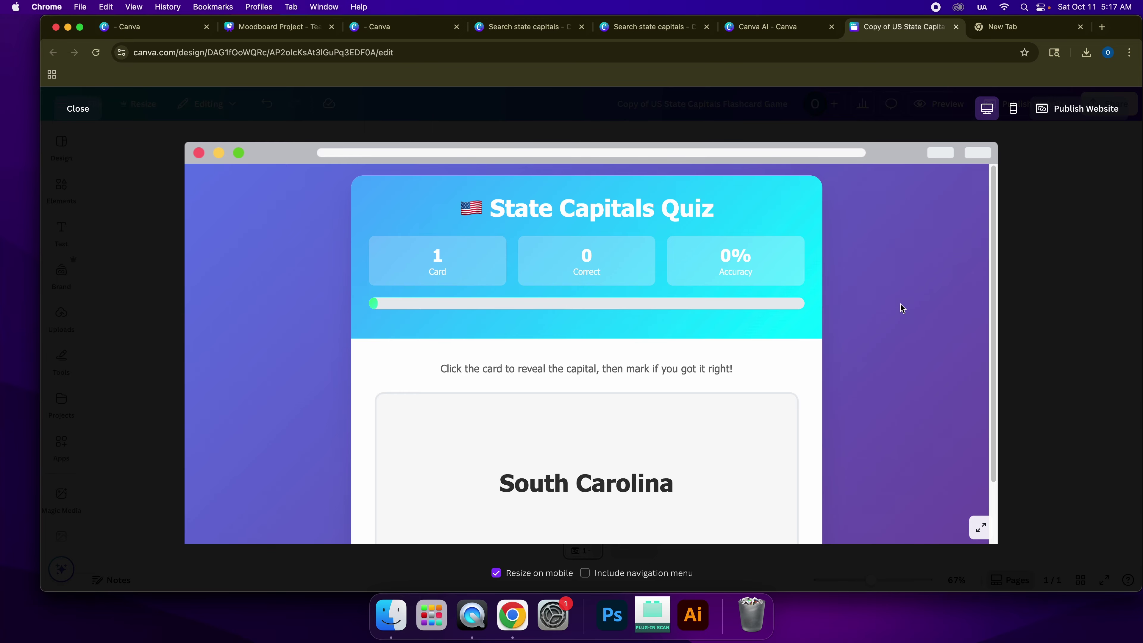
left_click(79, 112)
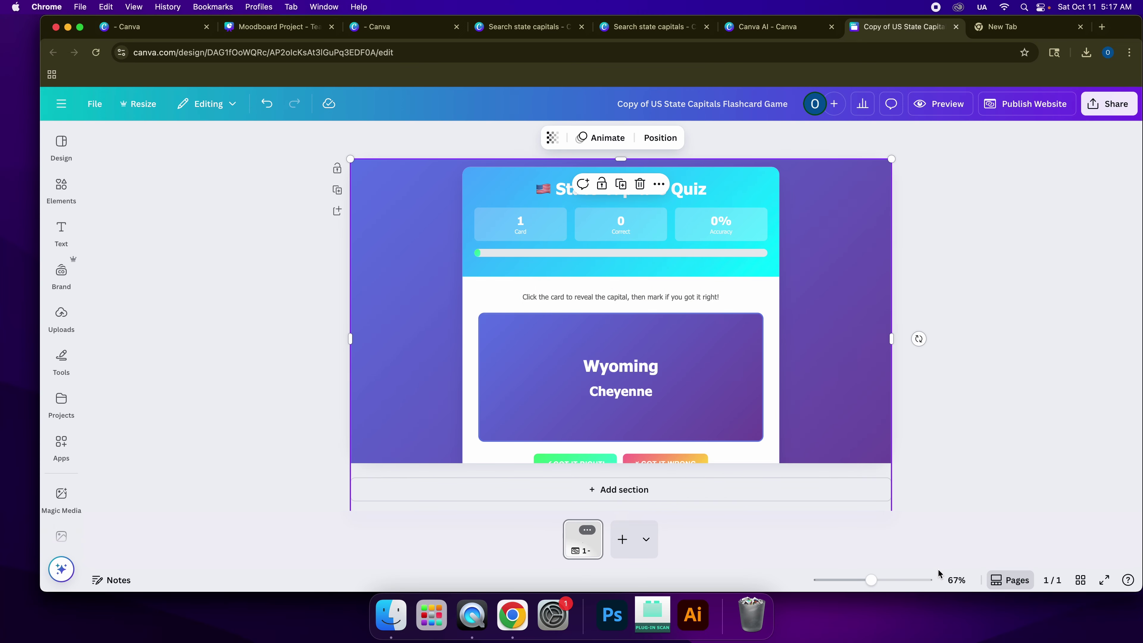
- Scale down the embedded quiz, align it with the page's upper edge and extend its sides to fill the whole page
left_click_drag(891, 159, 765, 246)
left_click_drag(755, 314, 810, 227)
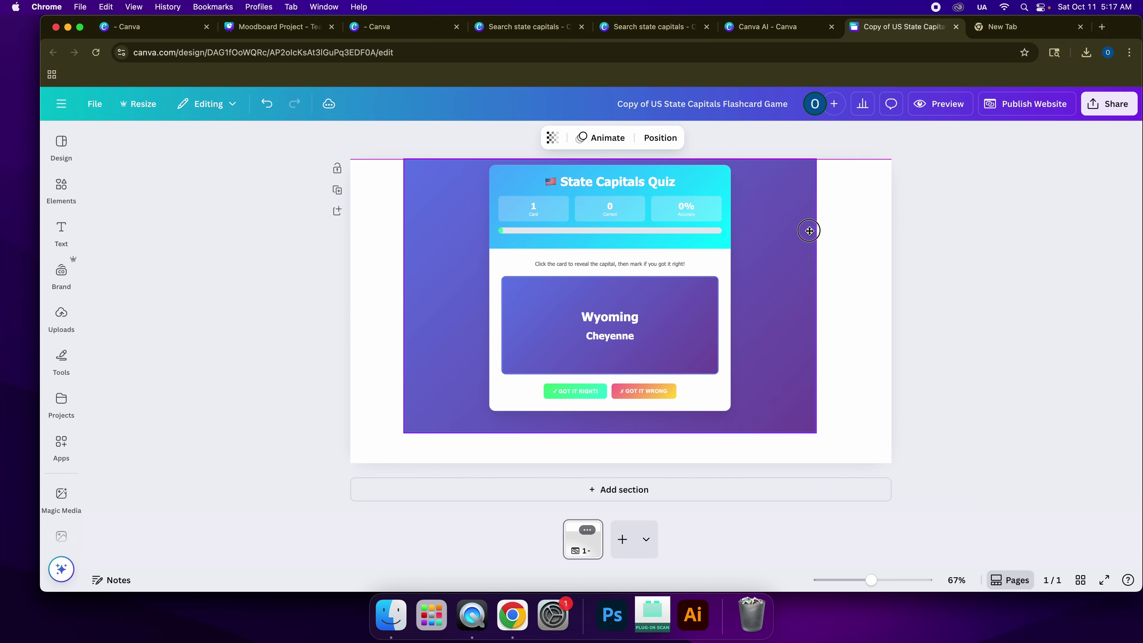
left_click_drag(823, 438, 862, 462)
left_click_drag(823, 339, 890, 313)
left_click_drag(392, 313, 350, 313)
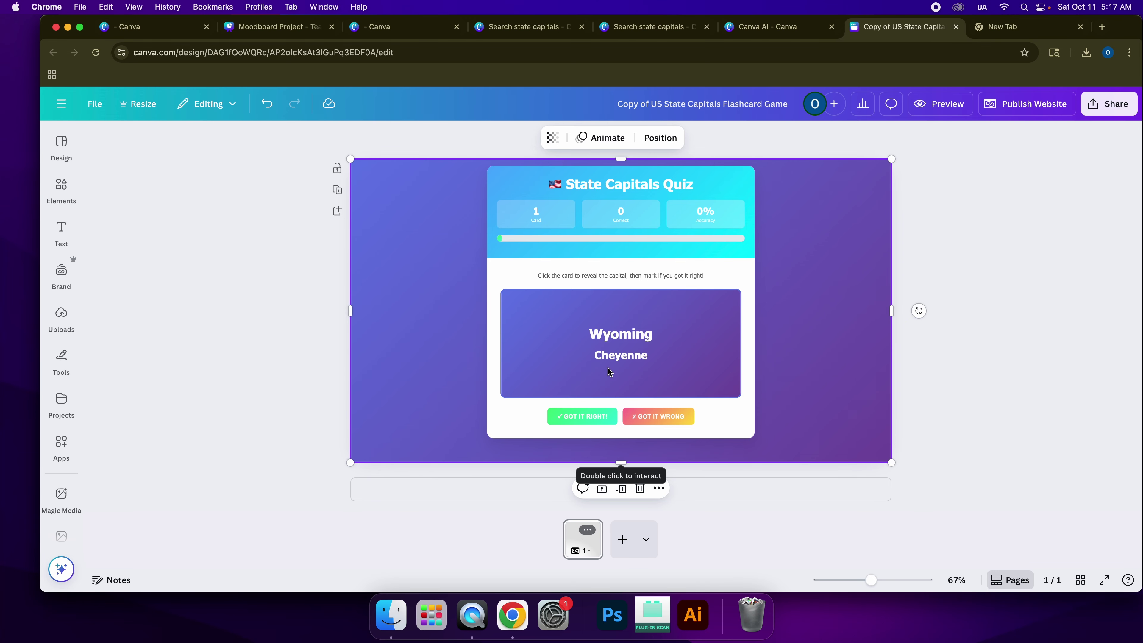
- Preview the website with the resized quiz, return to the editor and deselect the quiz
left_click(951, 106)
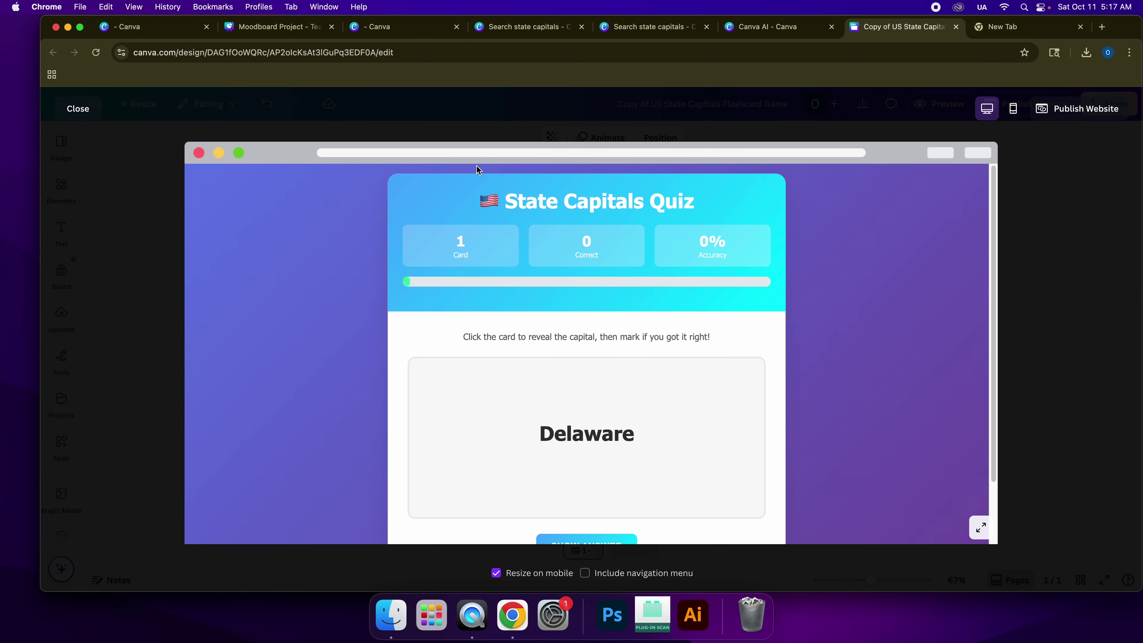
left_click(67, 110)
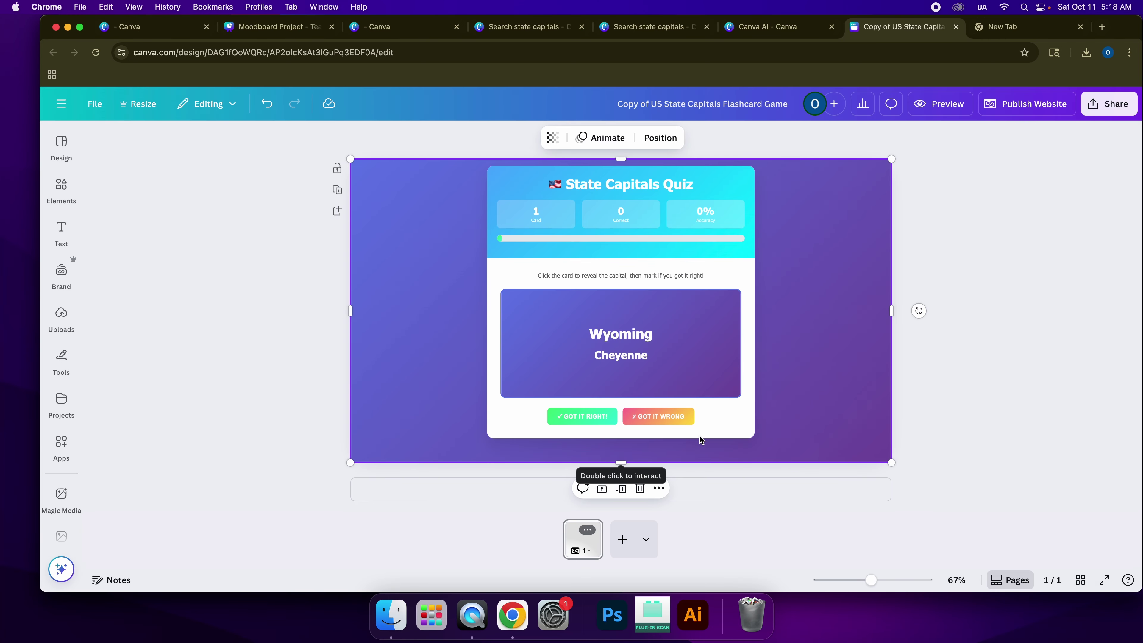
left_click(935, 373)
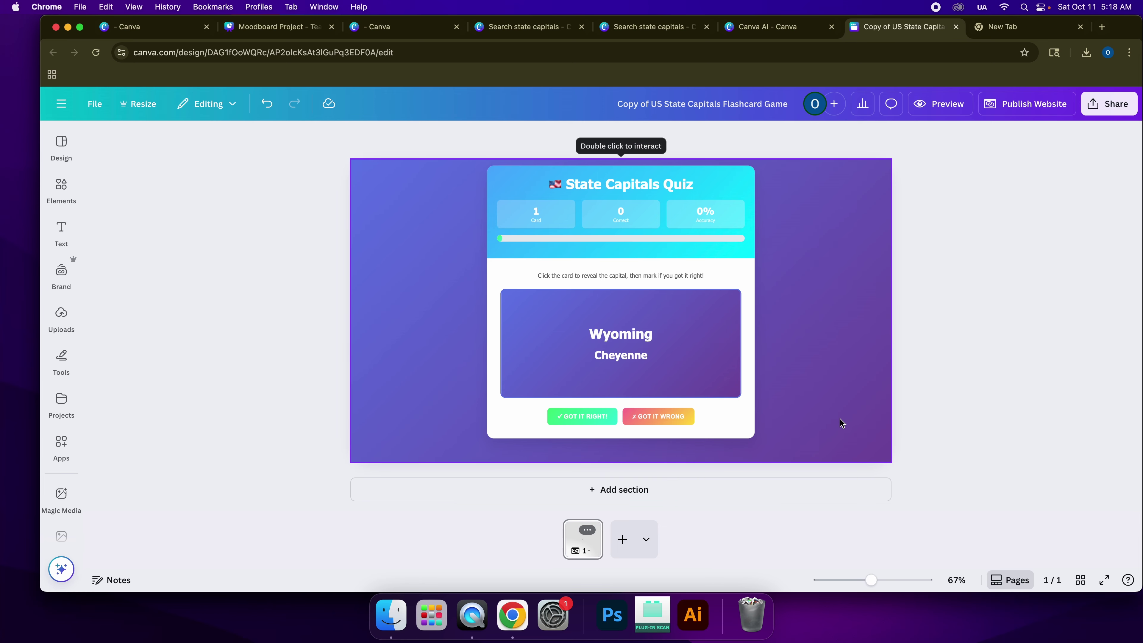
- Begin publishing the website, review its site and page settings, and continue to the publishing options
left_click(1004, 105)
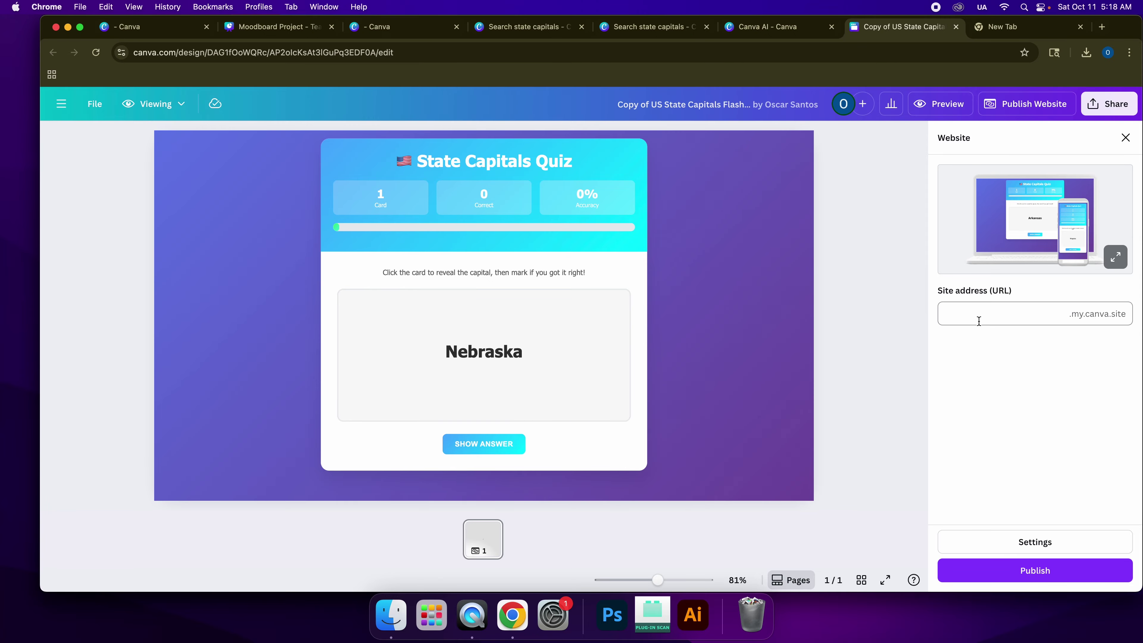
left_click(1015, 539)
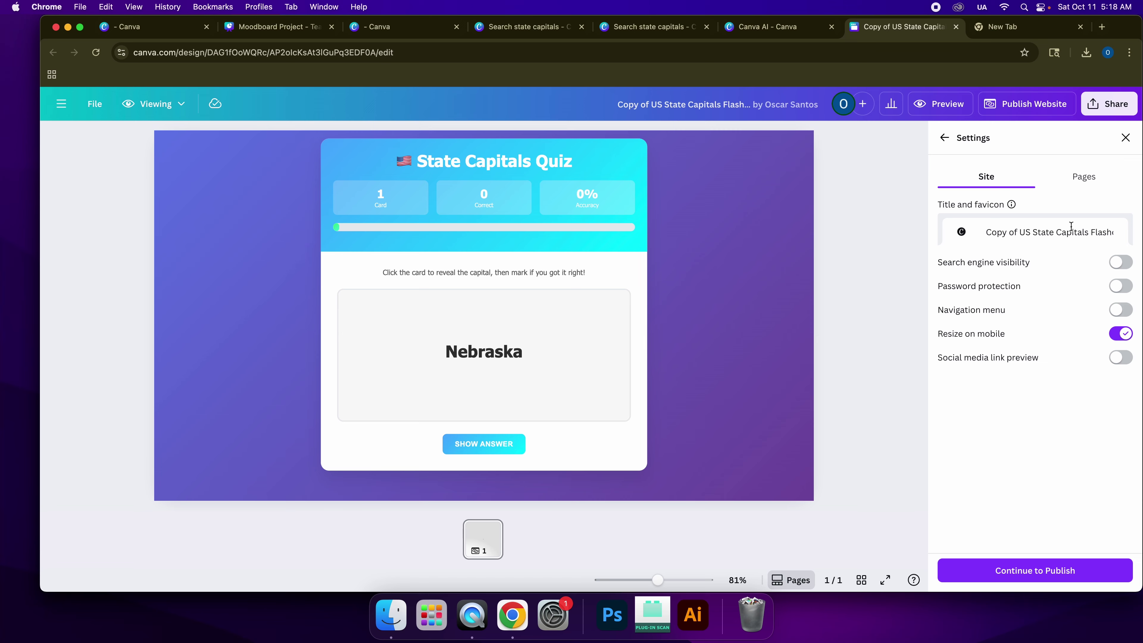
left_click(1079, 177)
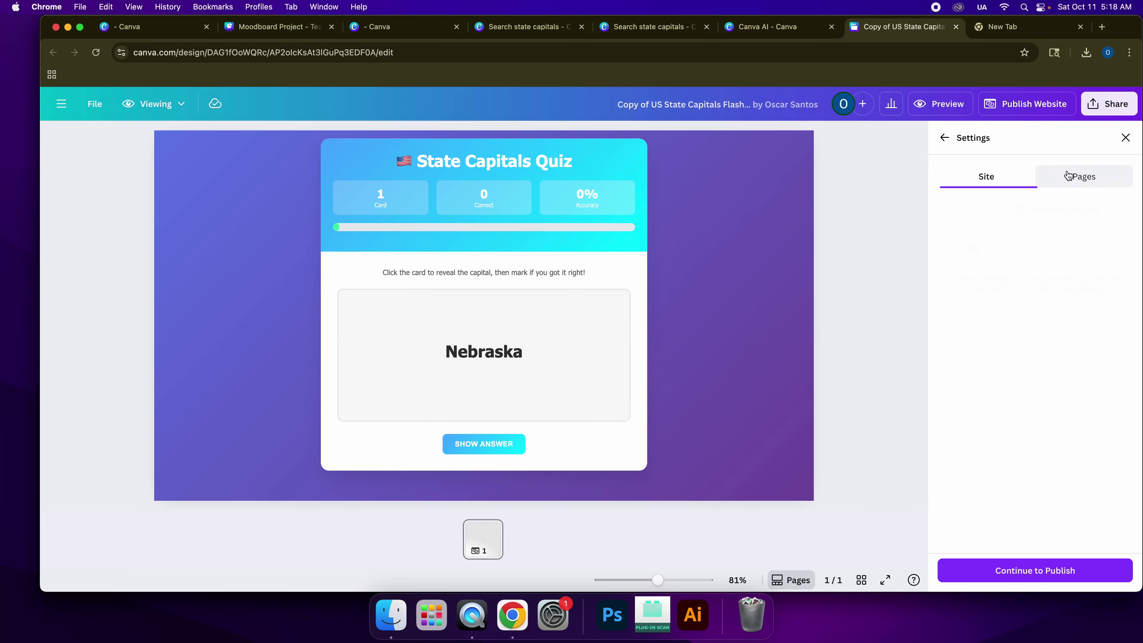
left_click(1007, 183)
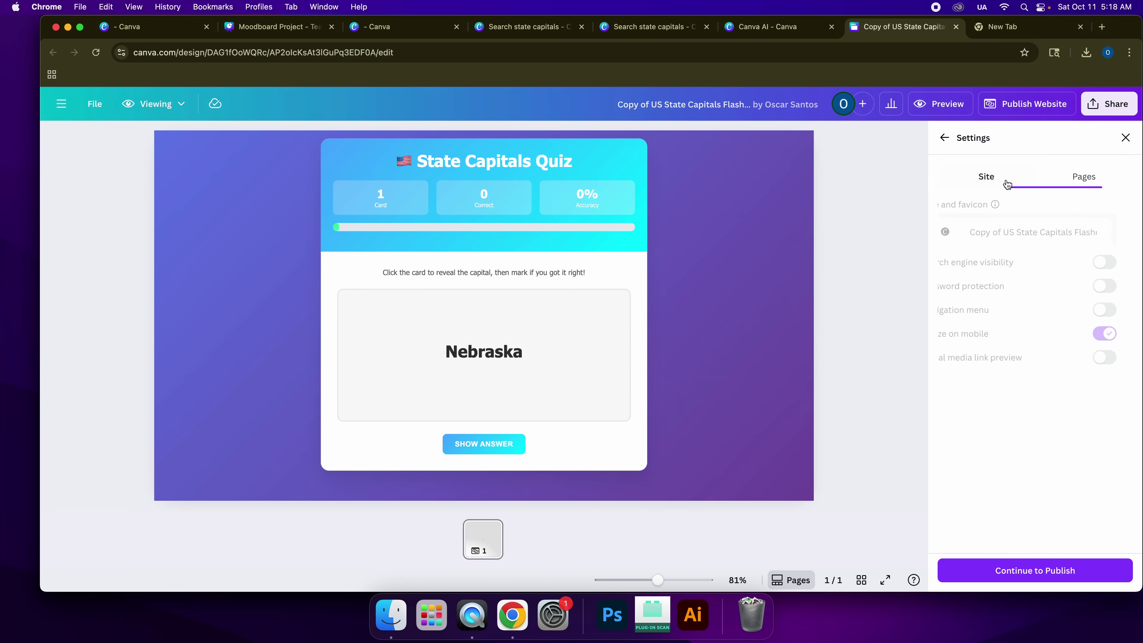
left_click(1053, 569)
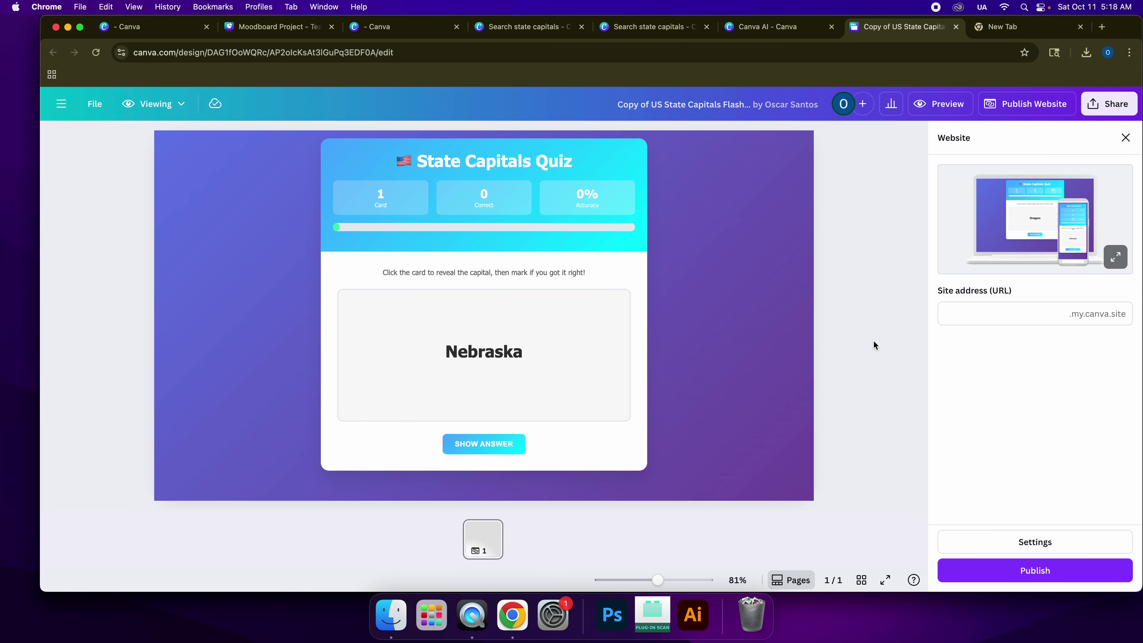
- Set the site address to "statecapitalsteachername", publish the website and open the live site
left_click(1026, 311)
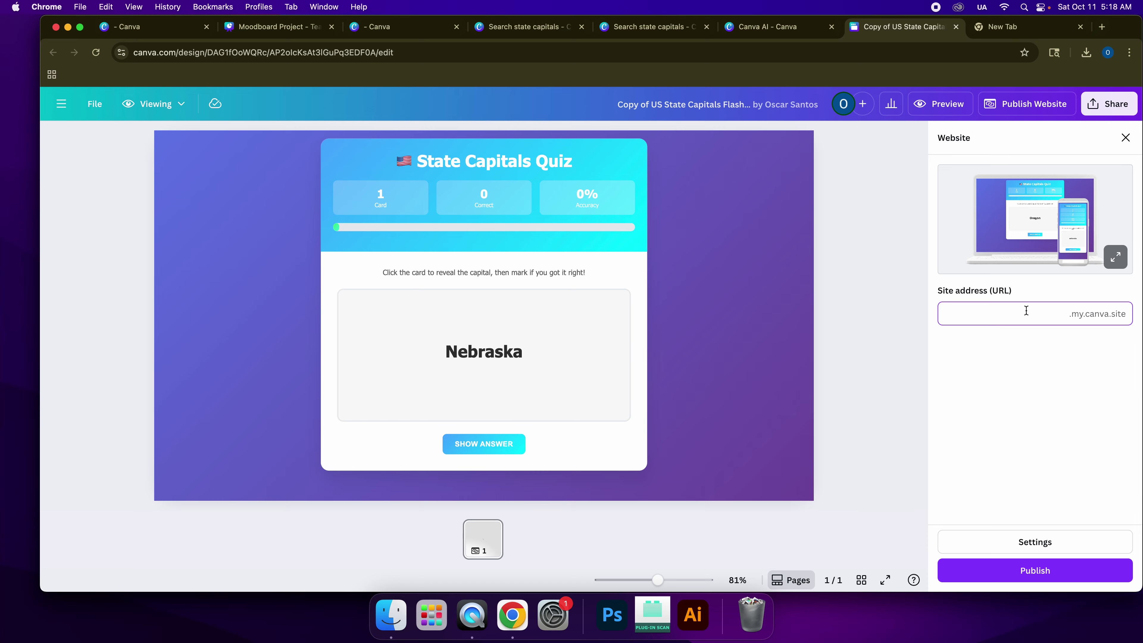
type("state")
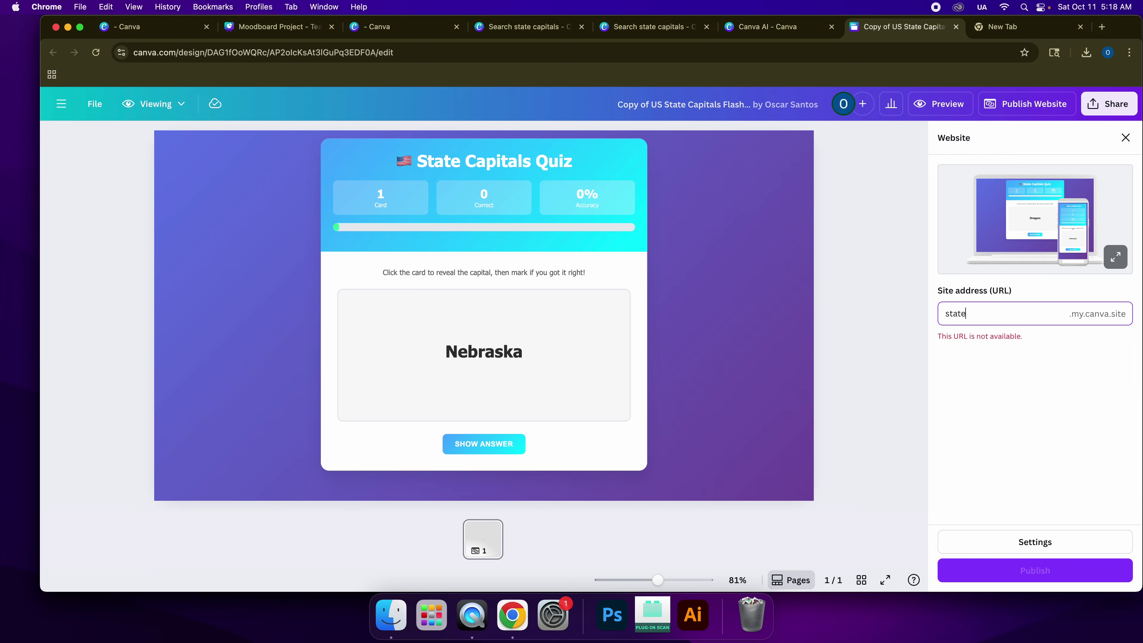
type("capitals")
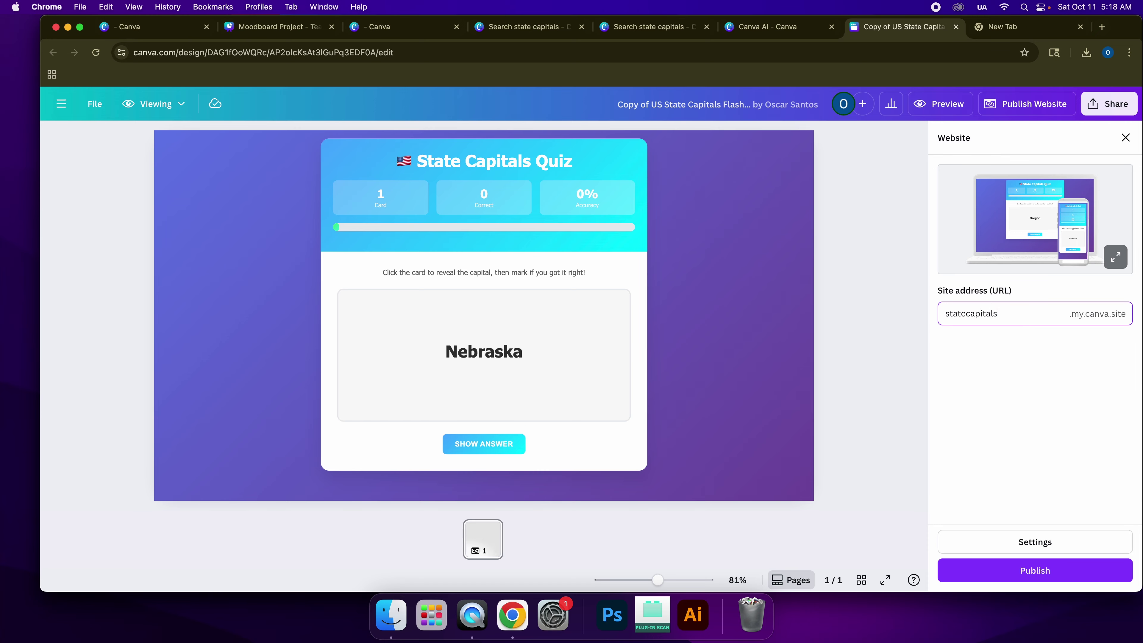
type("teachername")
left_click(1058, 571)
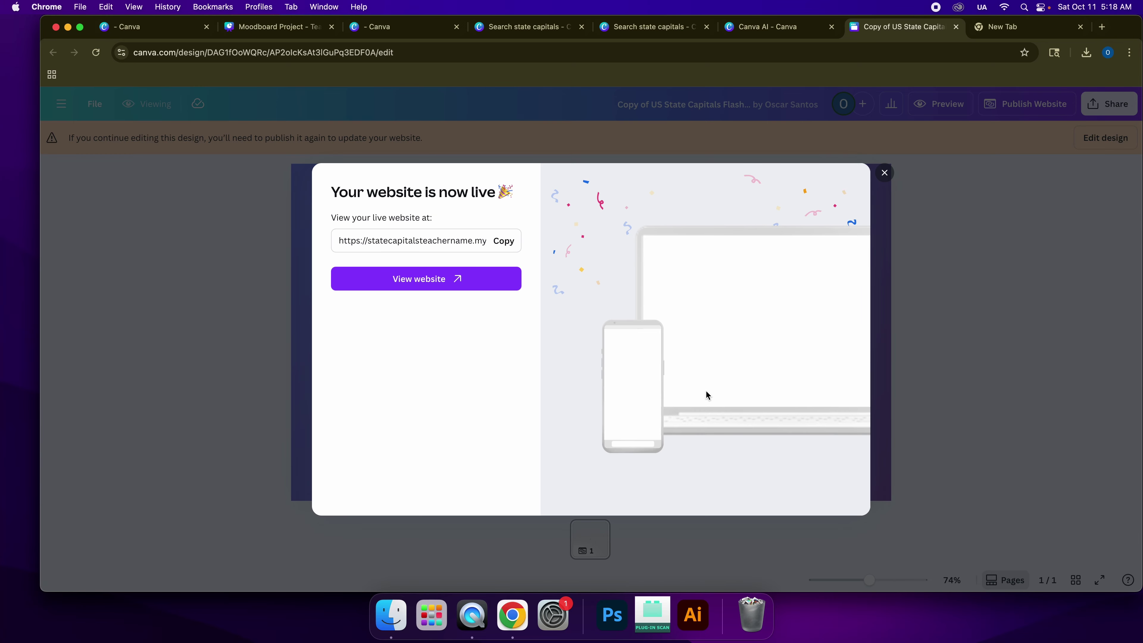
left_click(450, 280)
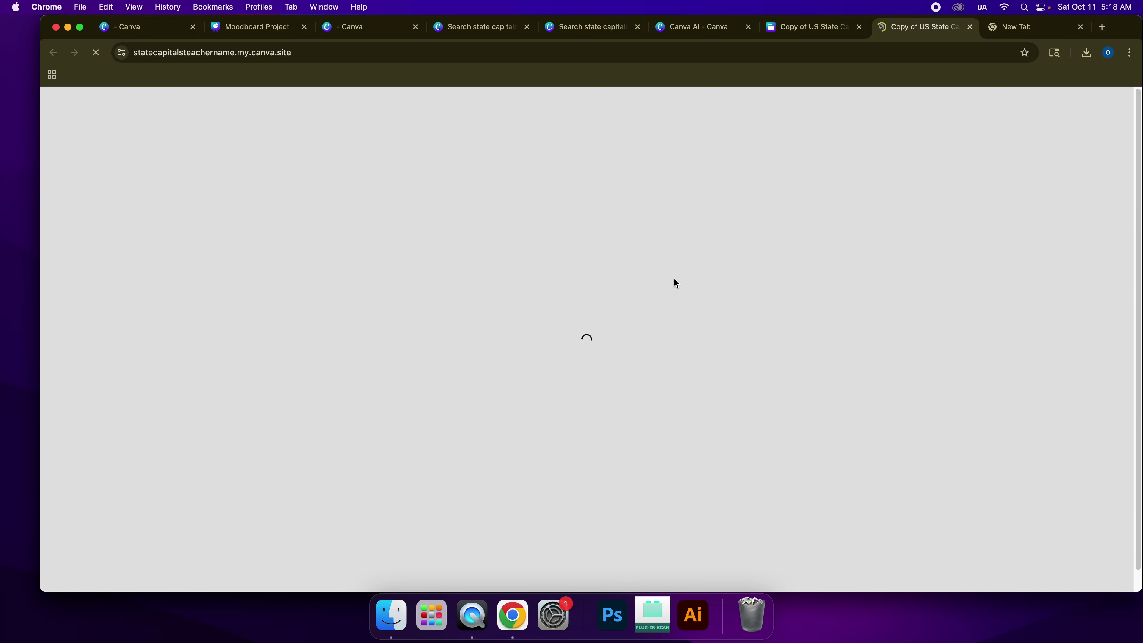